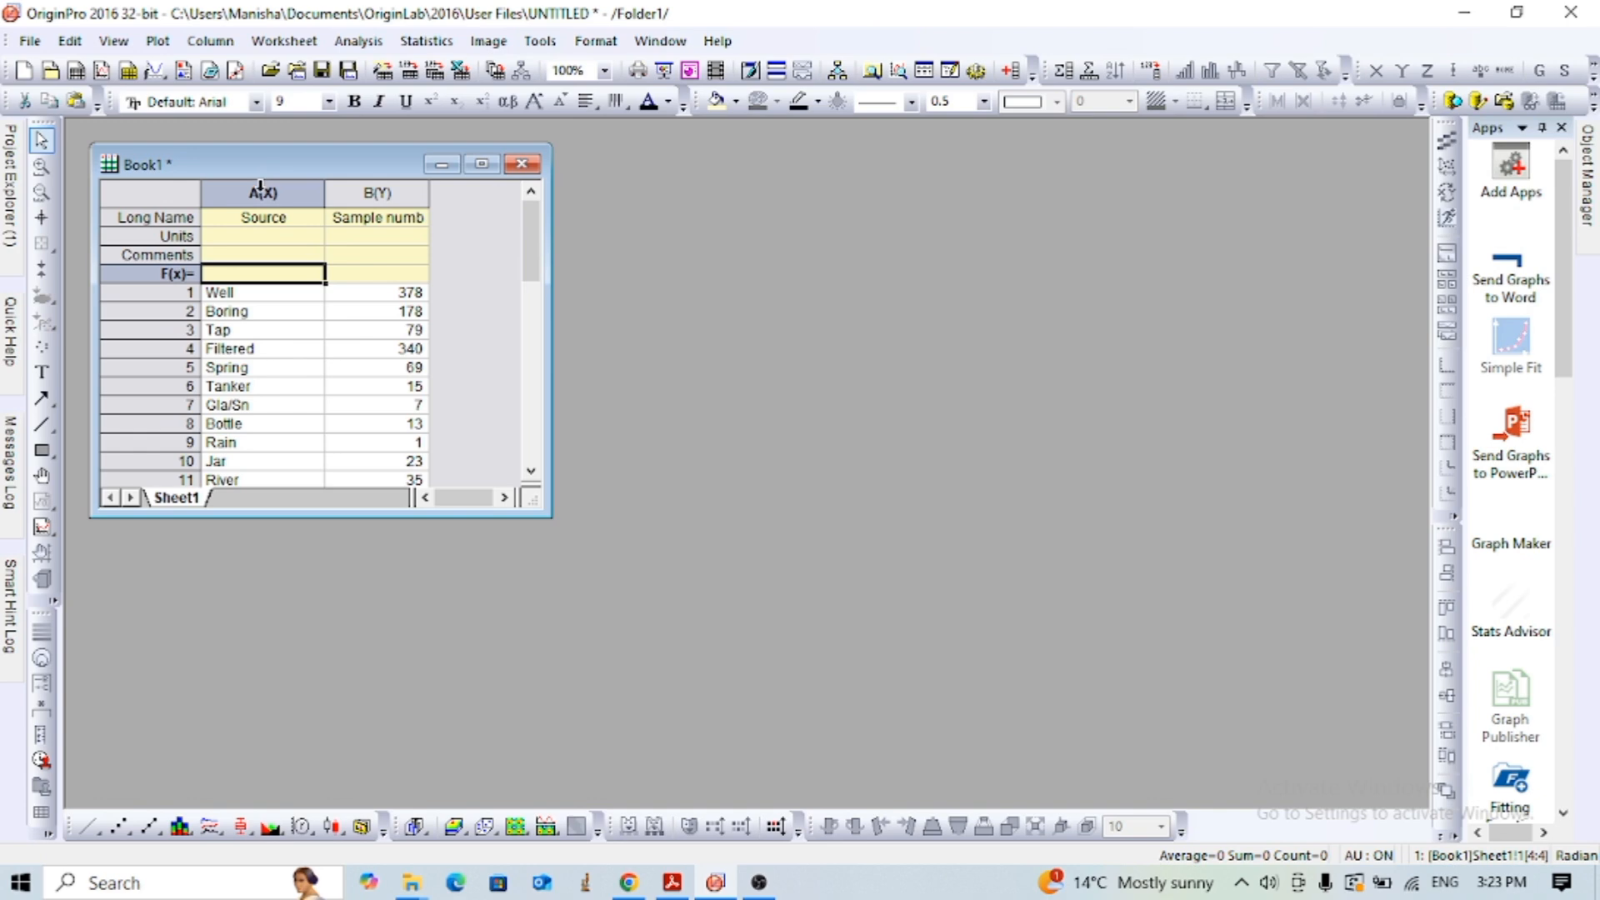
pyautogui.moveTo(261, 186); pyautogui.dragTo(332, 185)
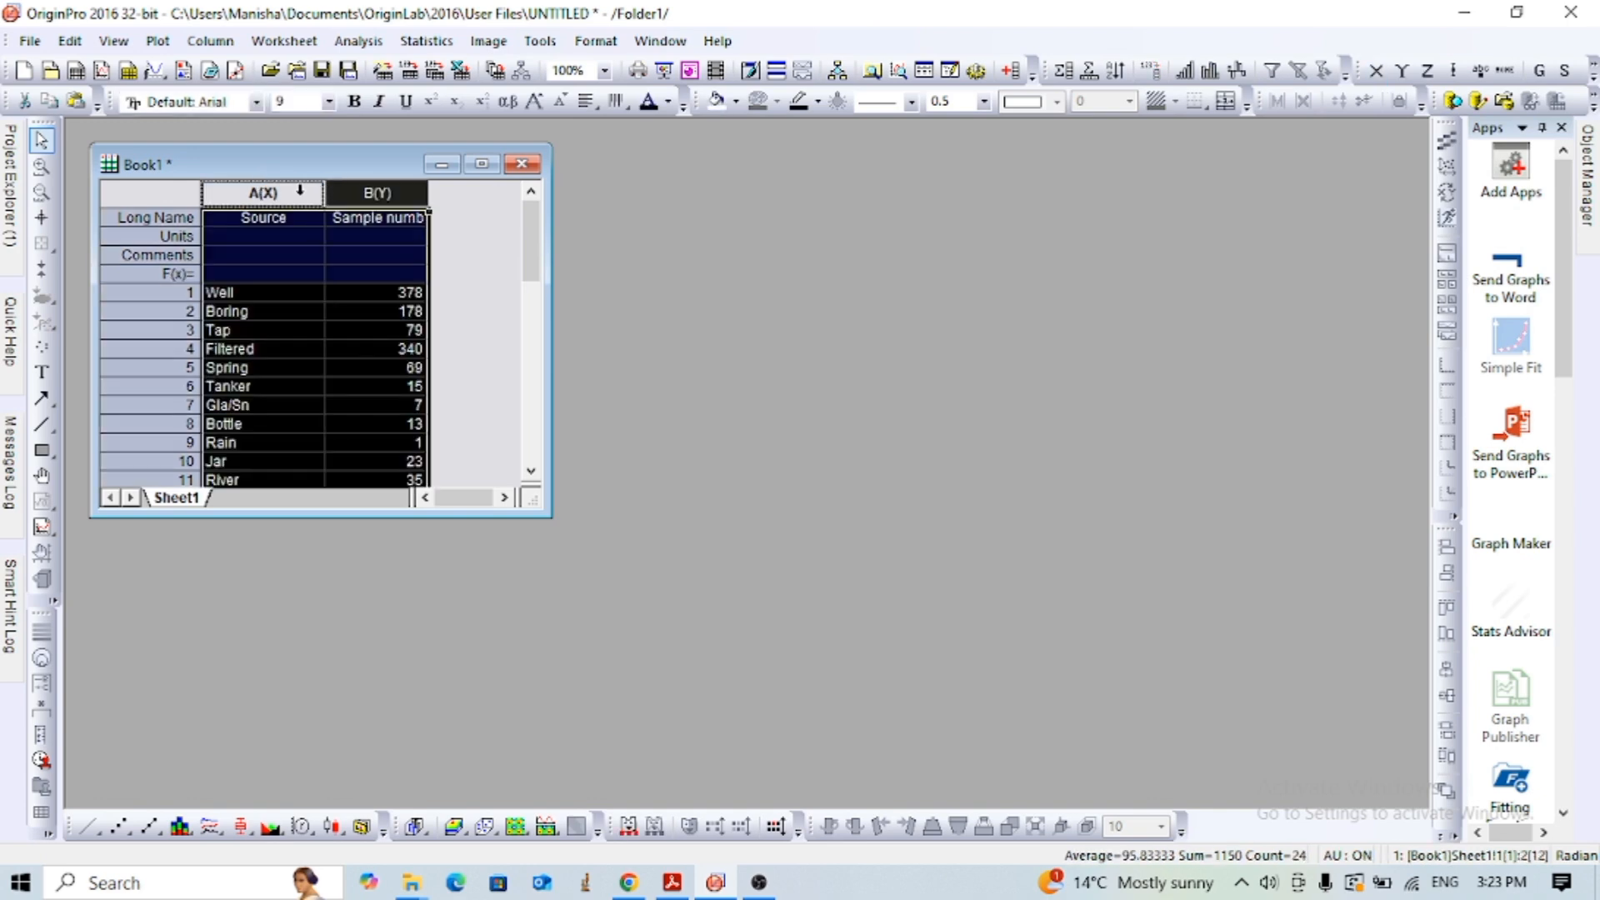
pyautogui.click(299, 190)
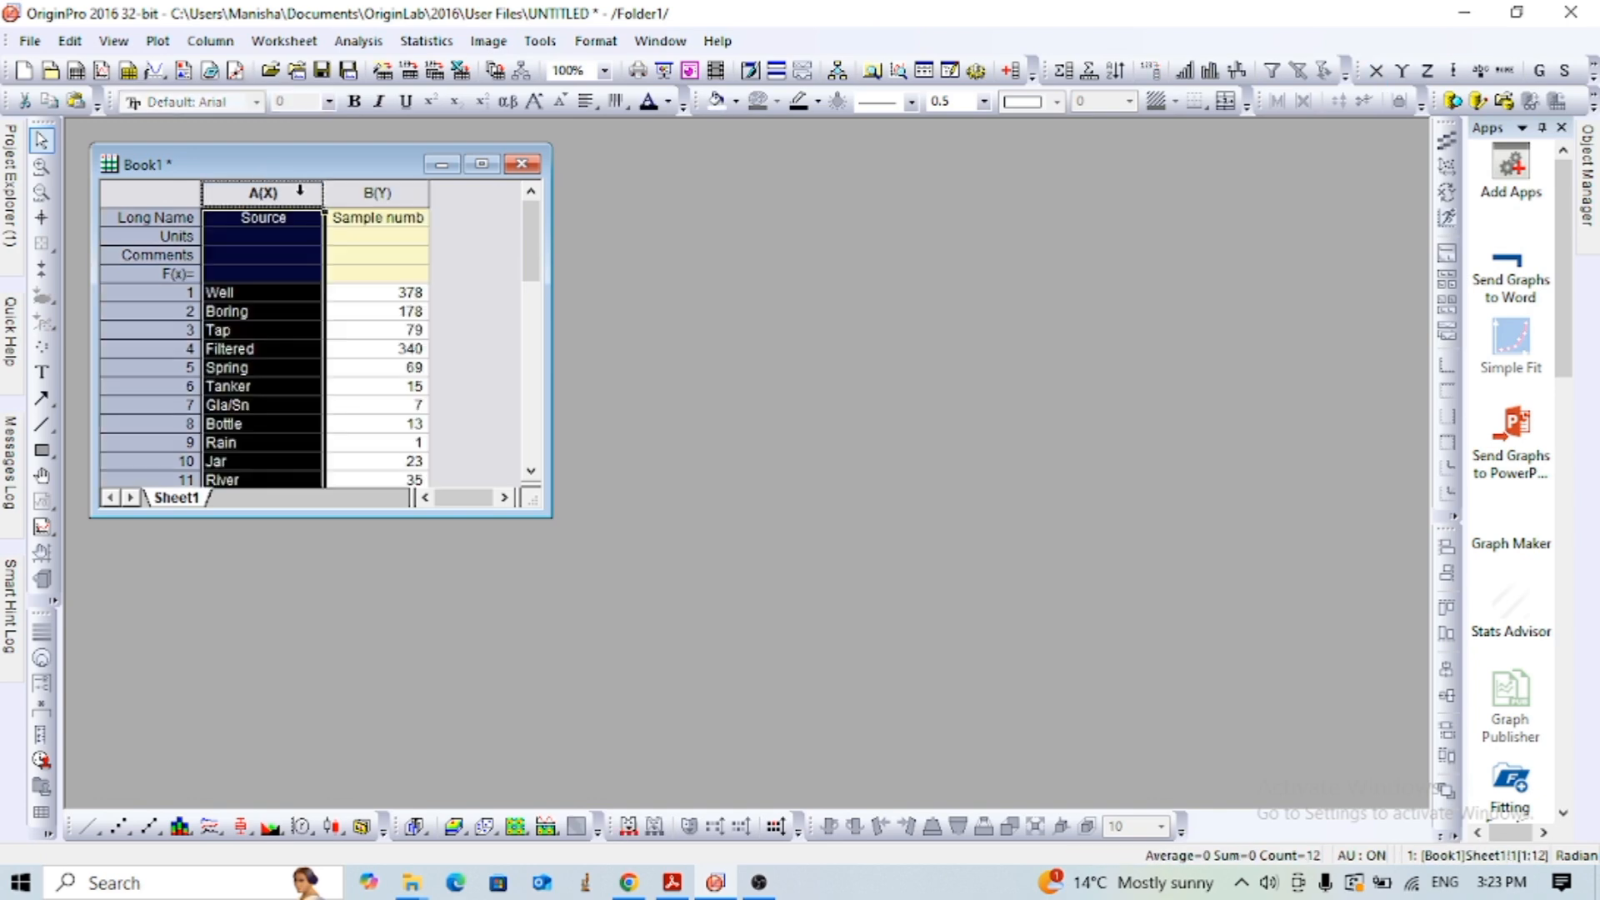
pyautogui.click(30, 43)
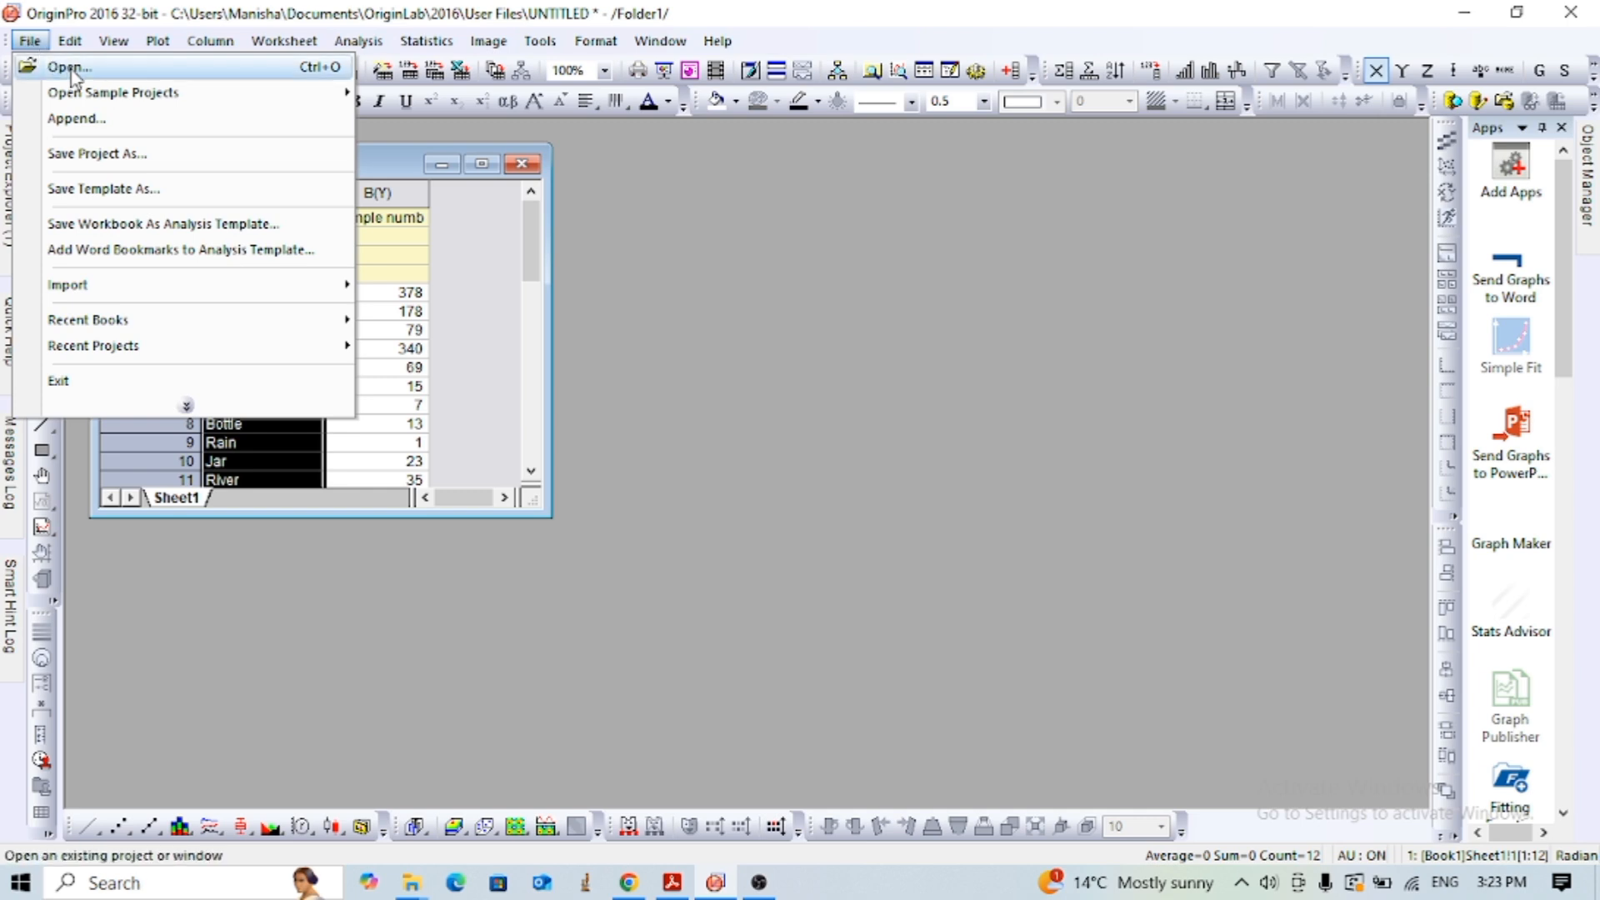
pyautogui.click(473, 294)
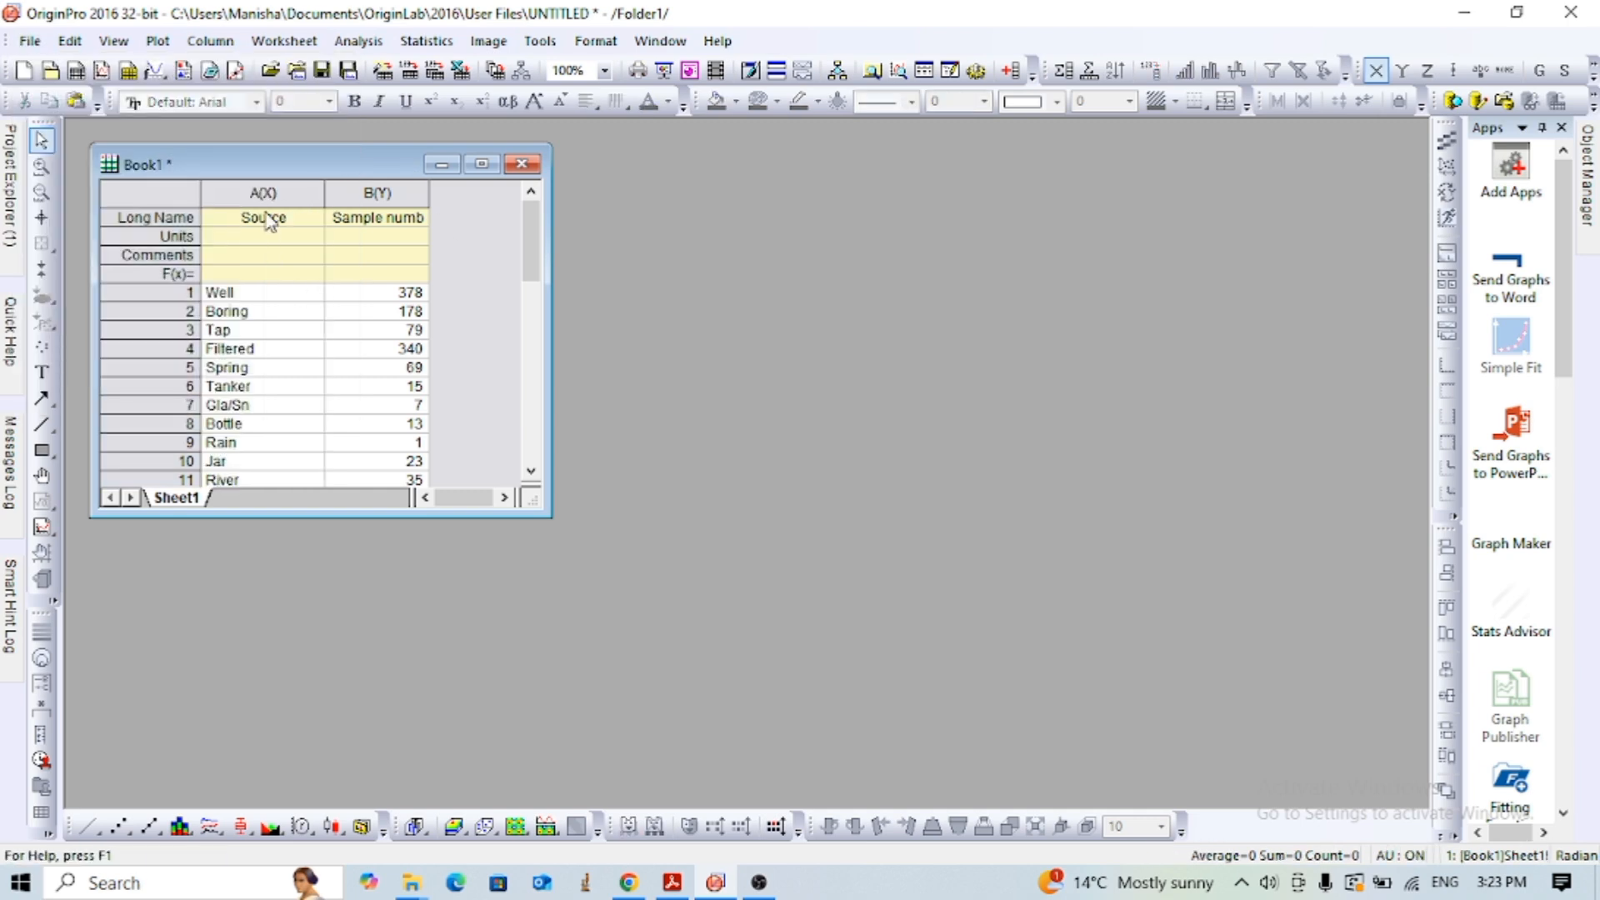
pyautogui.moveTo(262, 195); pyautogui.dragTo(331, 196)
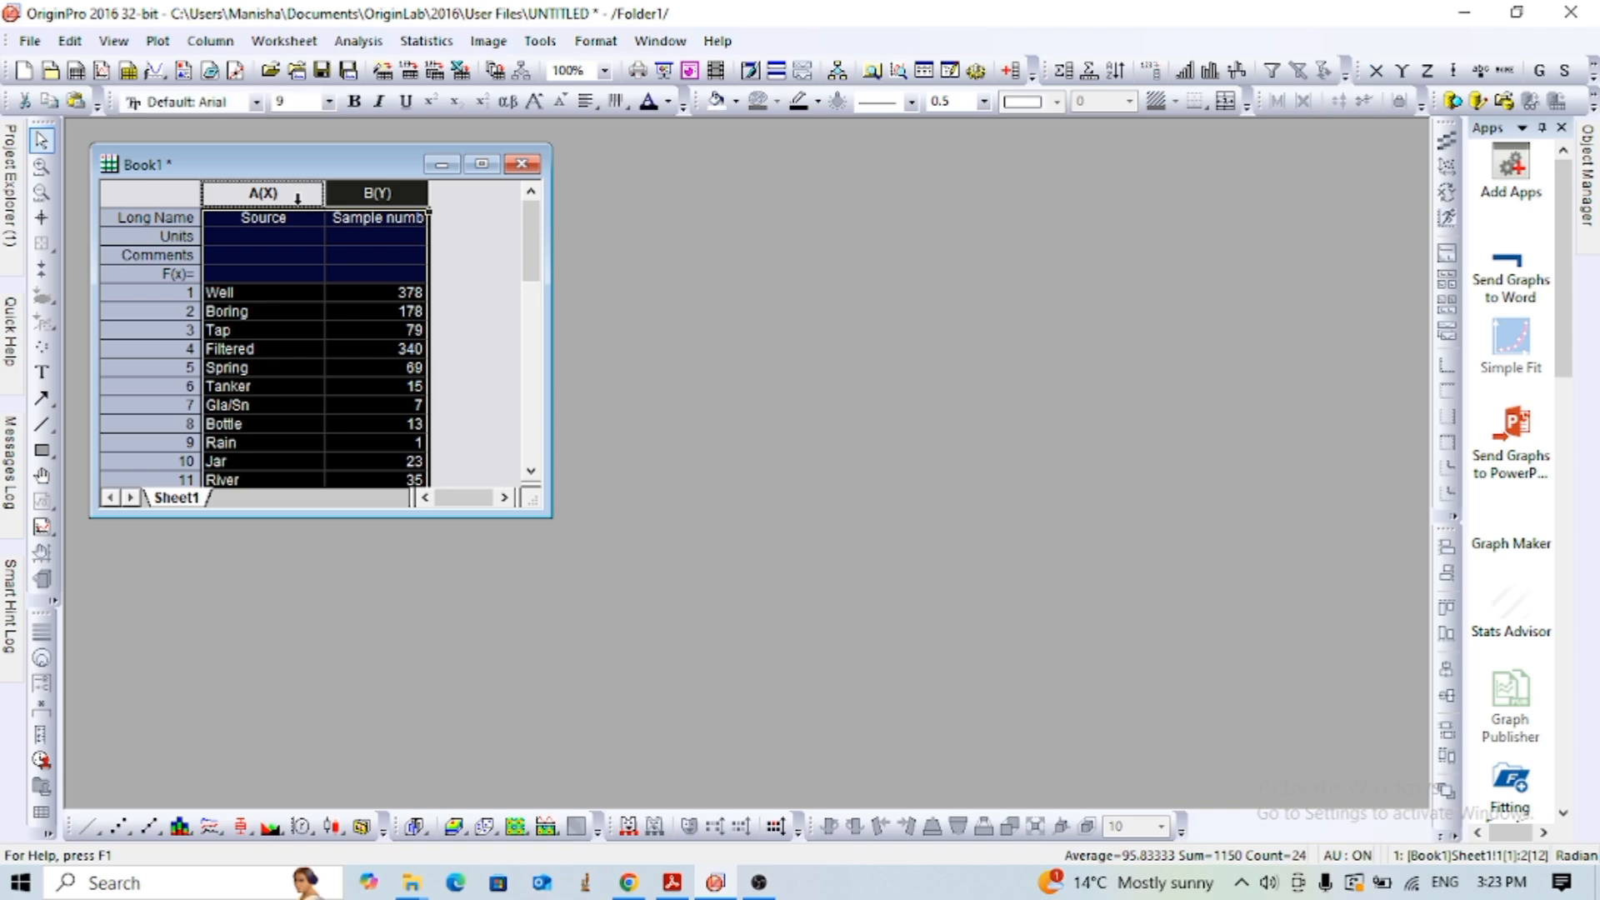
pyautogui.click(282, 292)
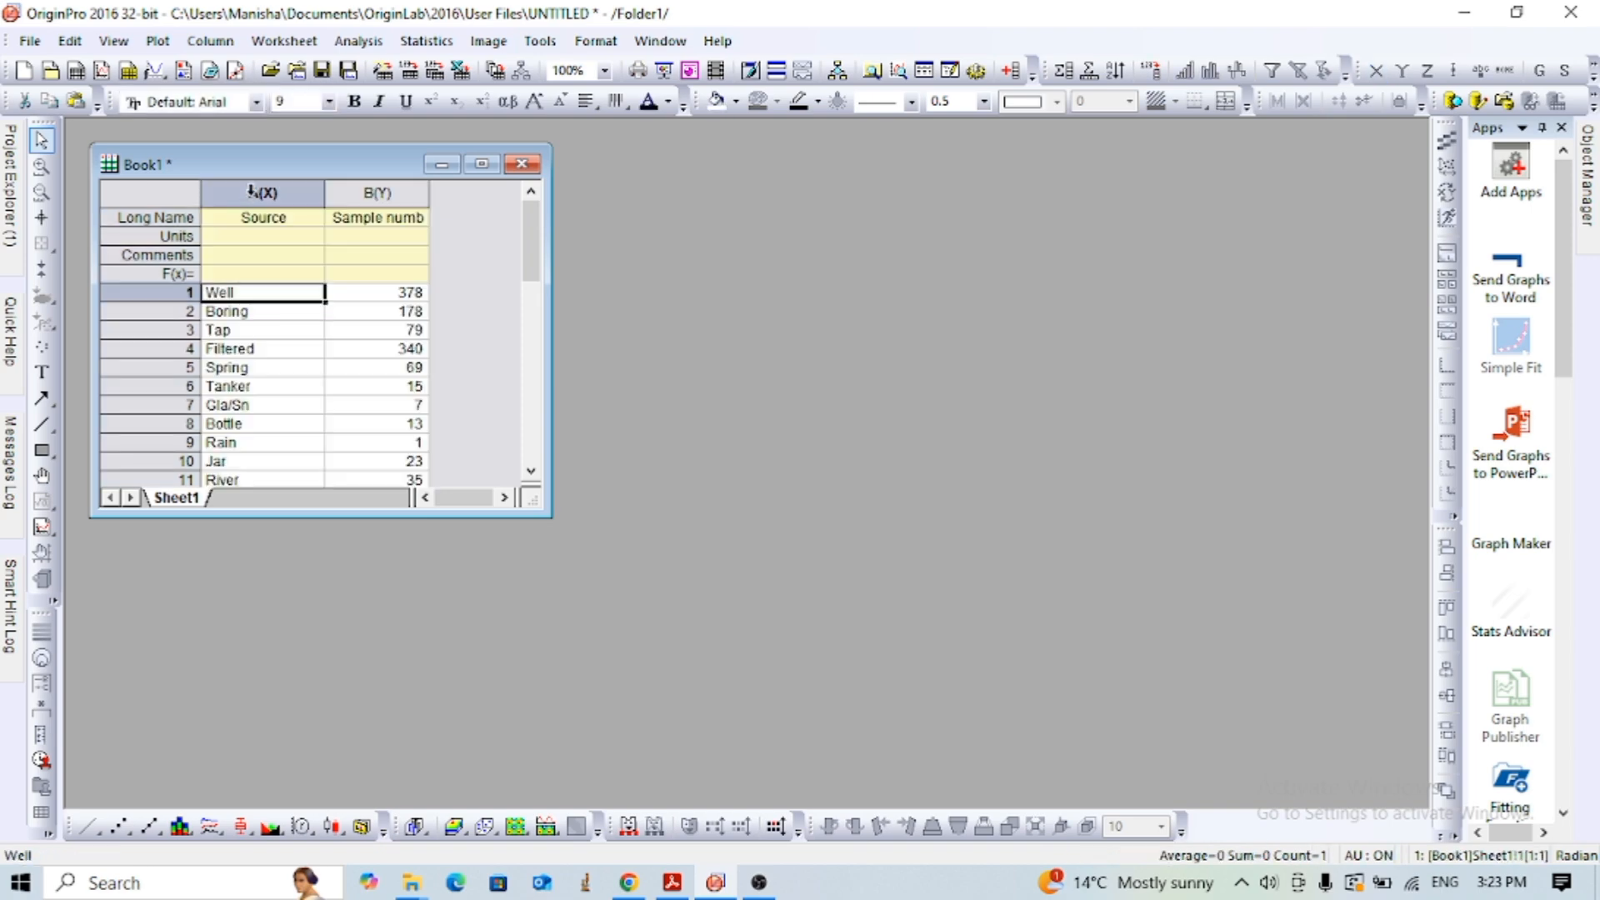
pyautogui.moveTo(251, 192); pyautogui.dragTo(367, 190)
pyautogui.click(379, 343)
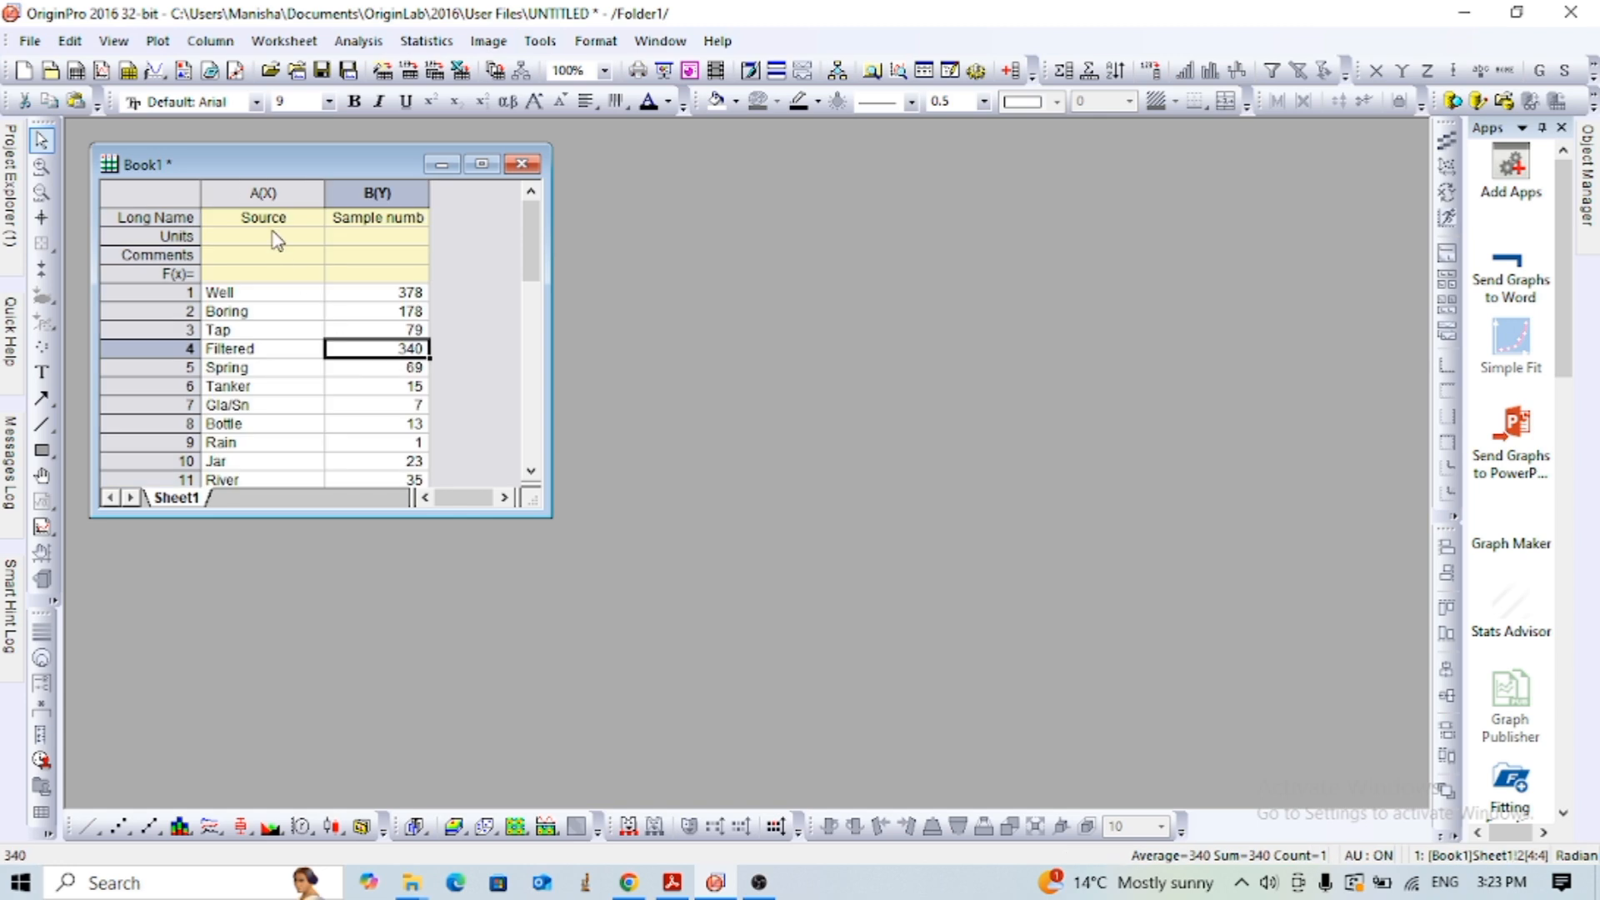
# - Plot the Source and Sample number columns as a column graph
pyautogui.moveTo(257, 192); pyautogui.dragTo(363, 193)
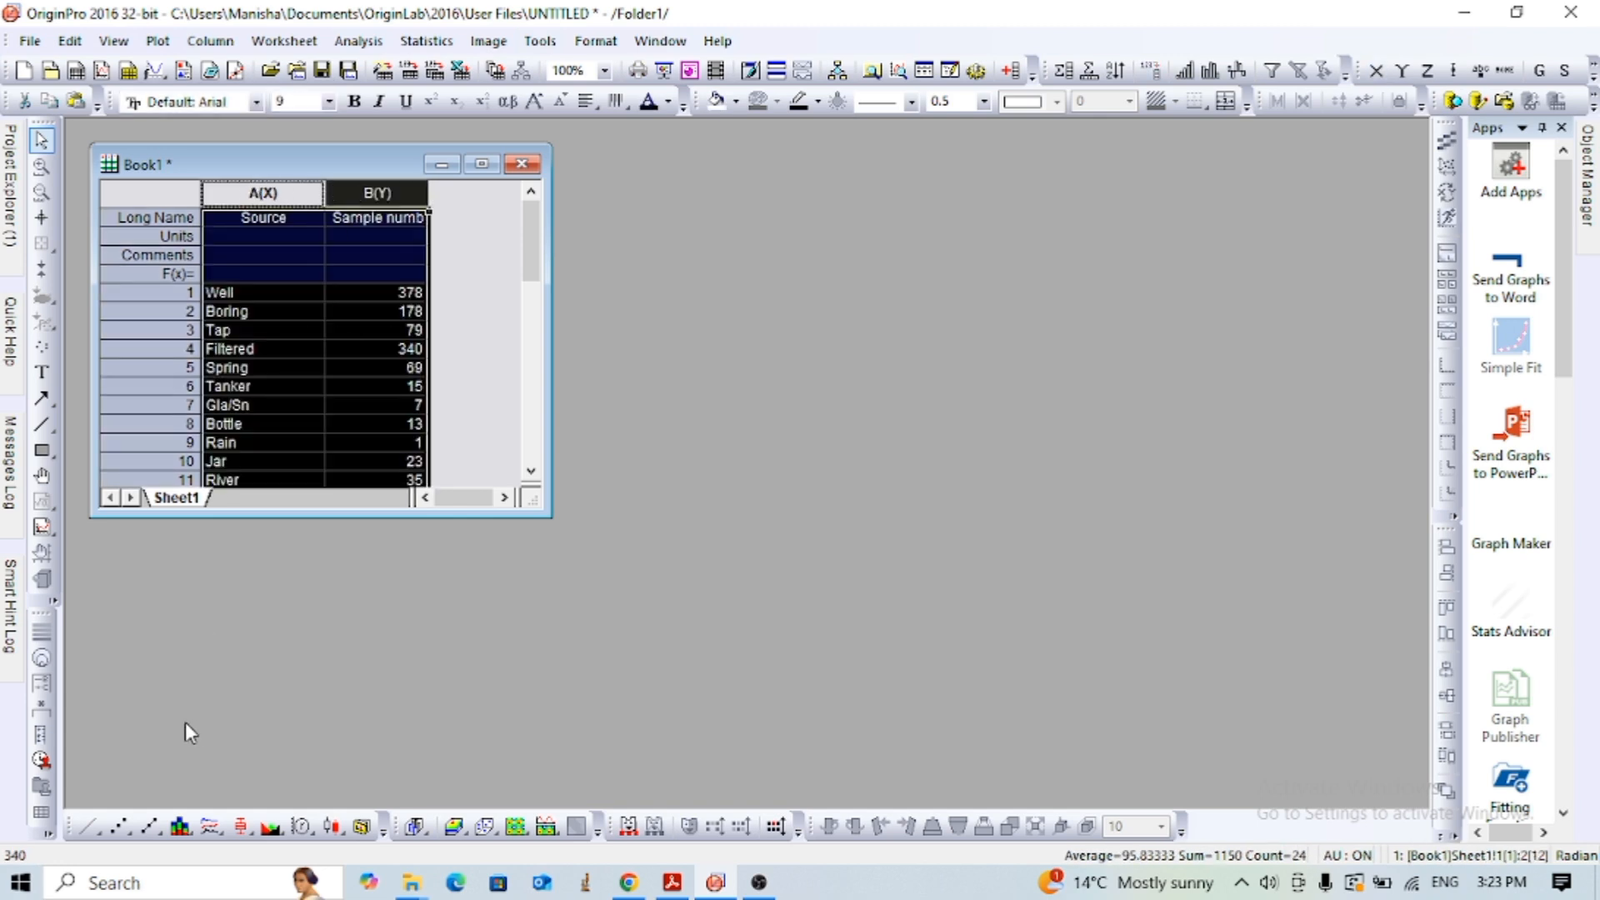
pyautogui.click(194, 835)
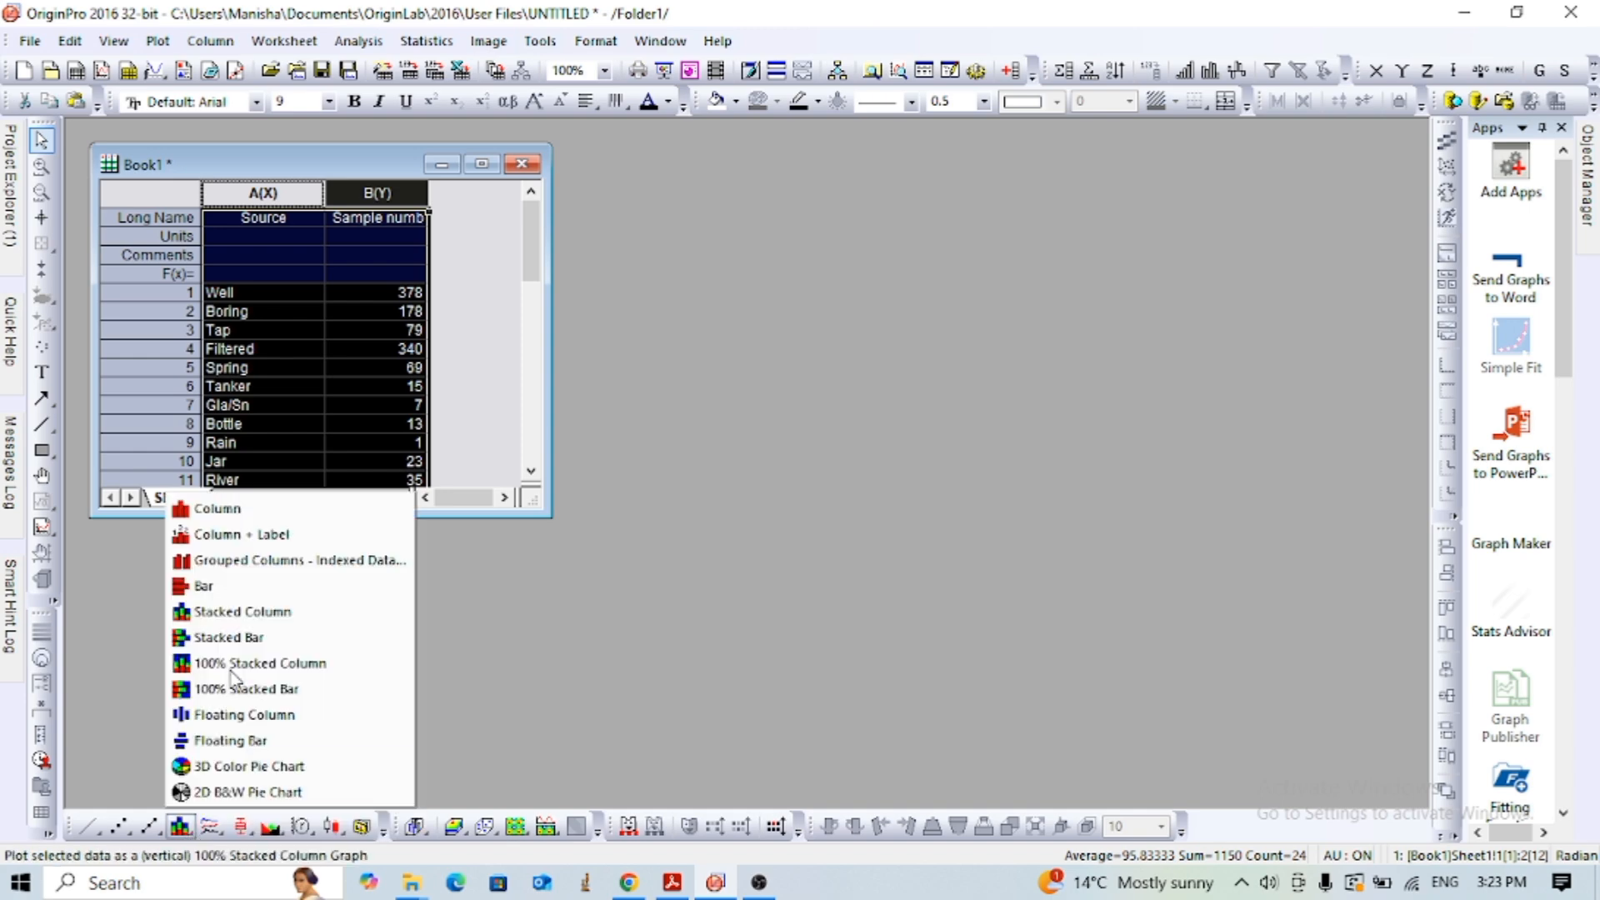
pyautogui.click(225, 514)
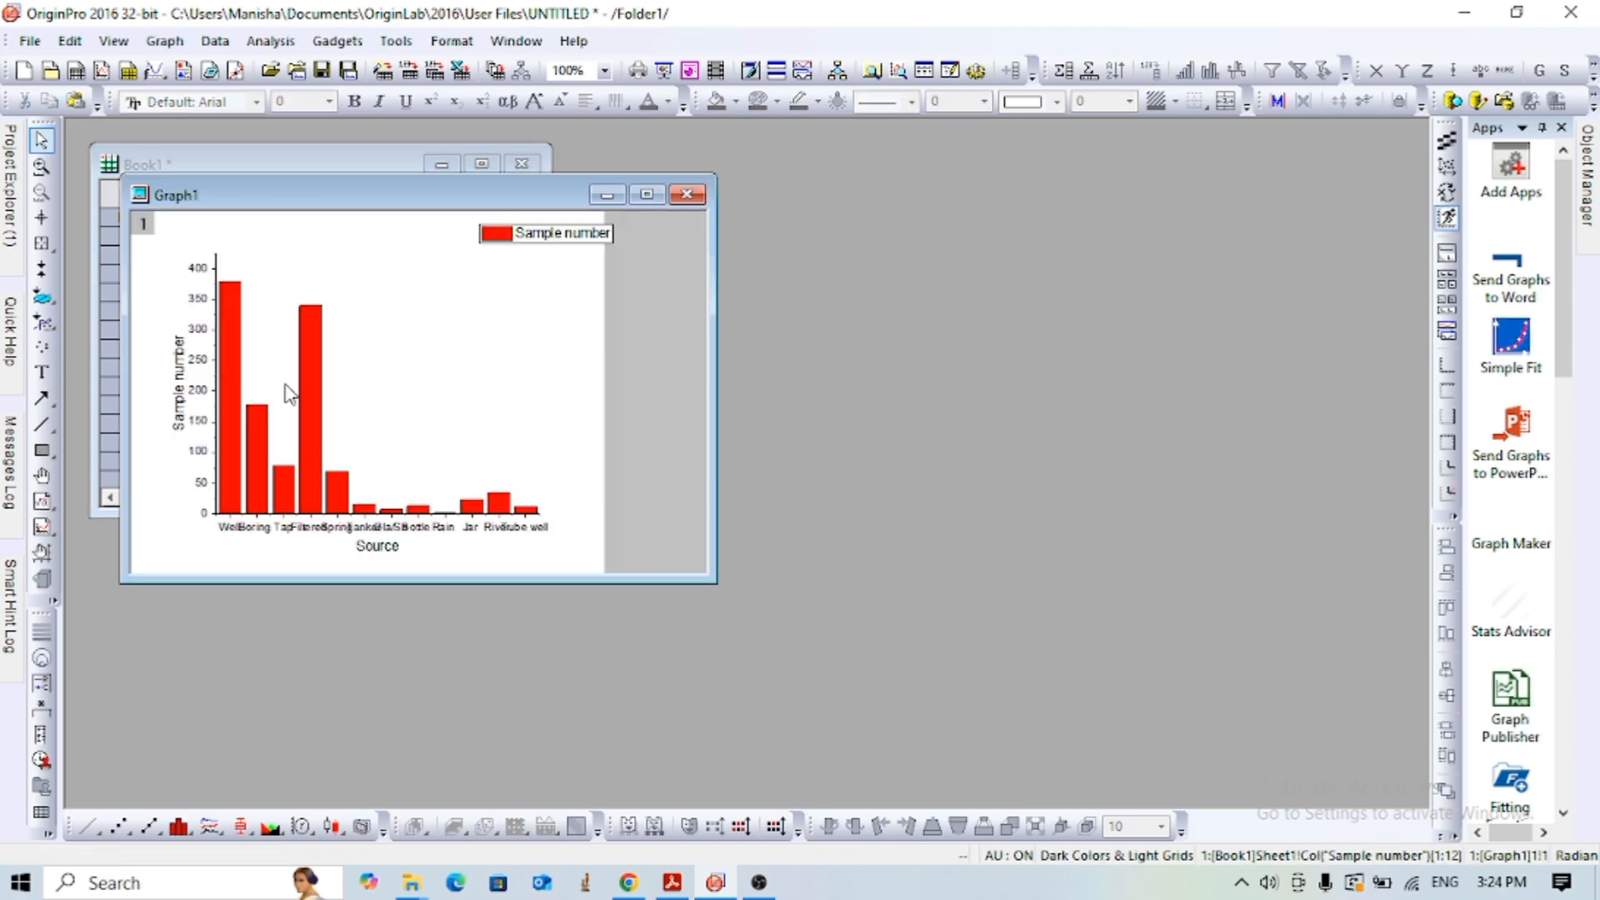
# - Move the graph window beside the workbook and enlarge it so both are fully in view
pyautogui.moveTo(432, 200); pyautogui.dragTo(892, 215)
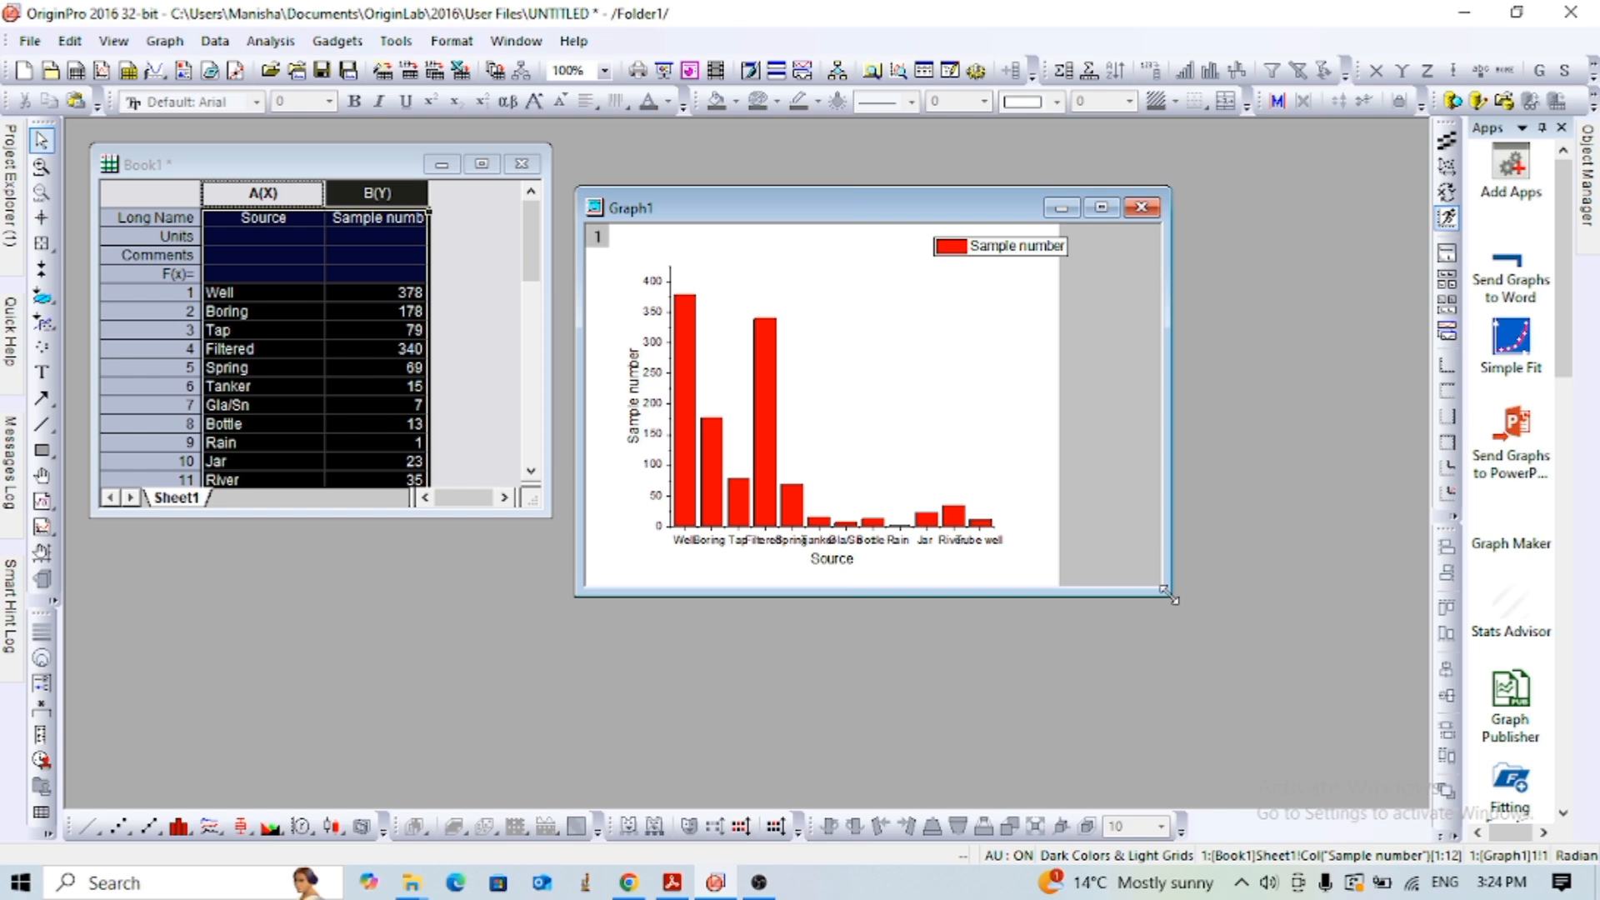
pyautogui.moveTo(1169, 594); pyautogui.dragTo(1344, 806)
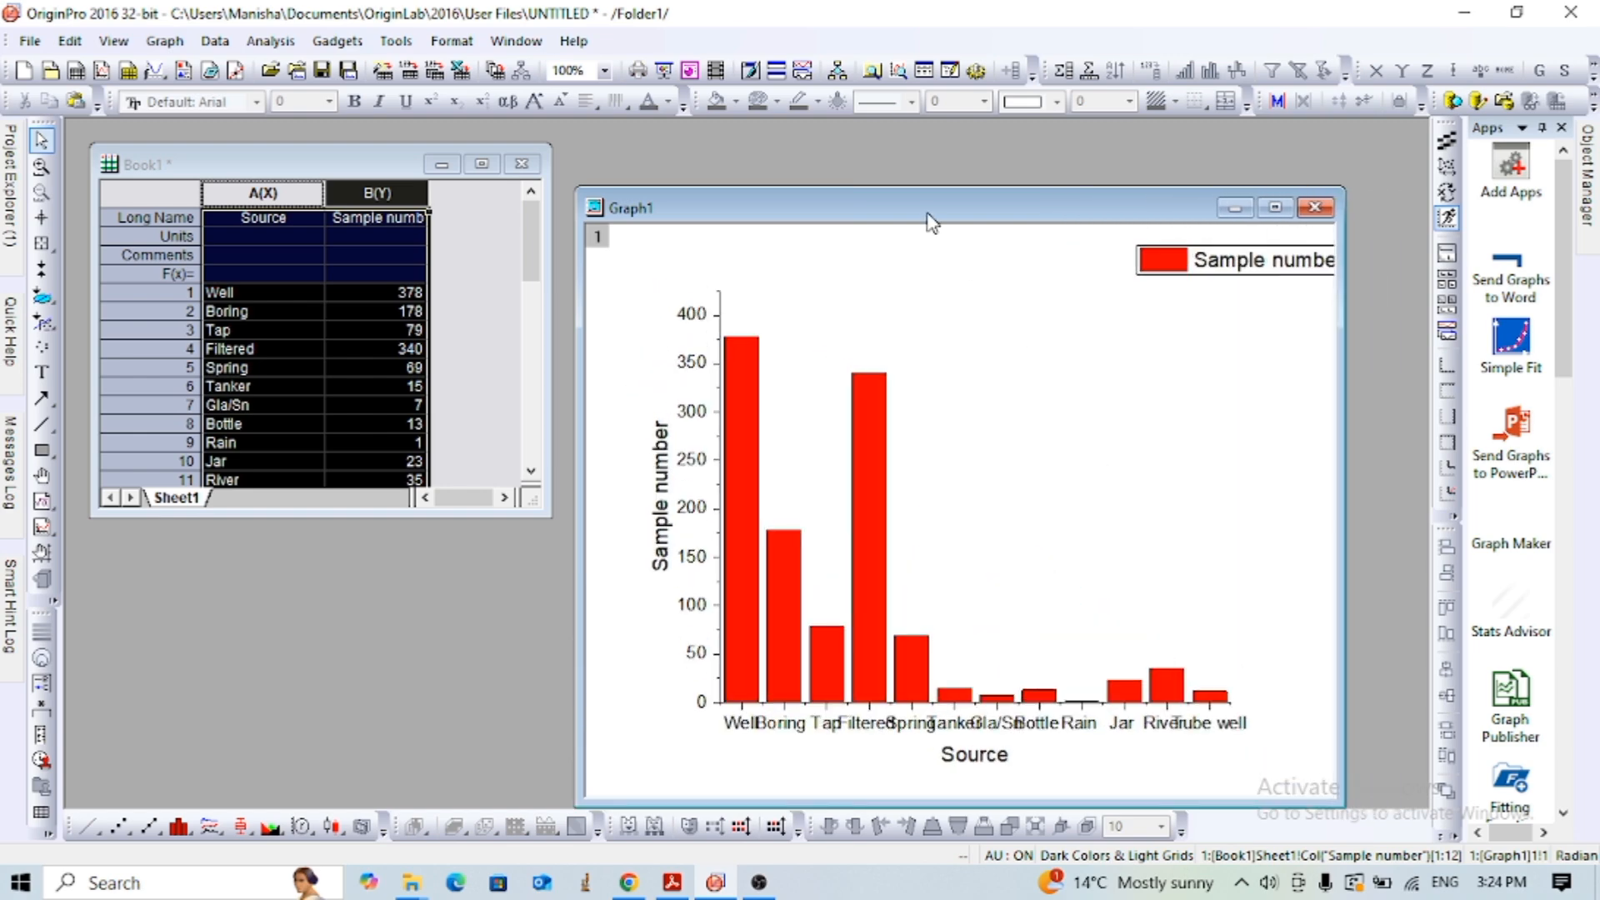
pyautogui.moveTo(927, 218); pyautogui.dragTo(916, 150)
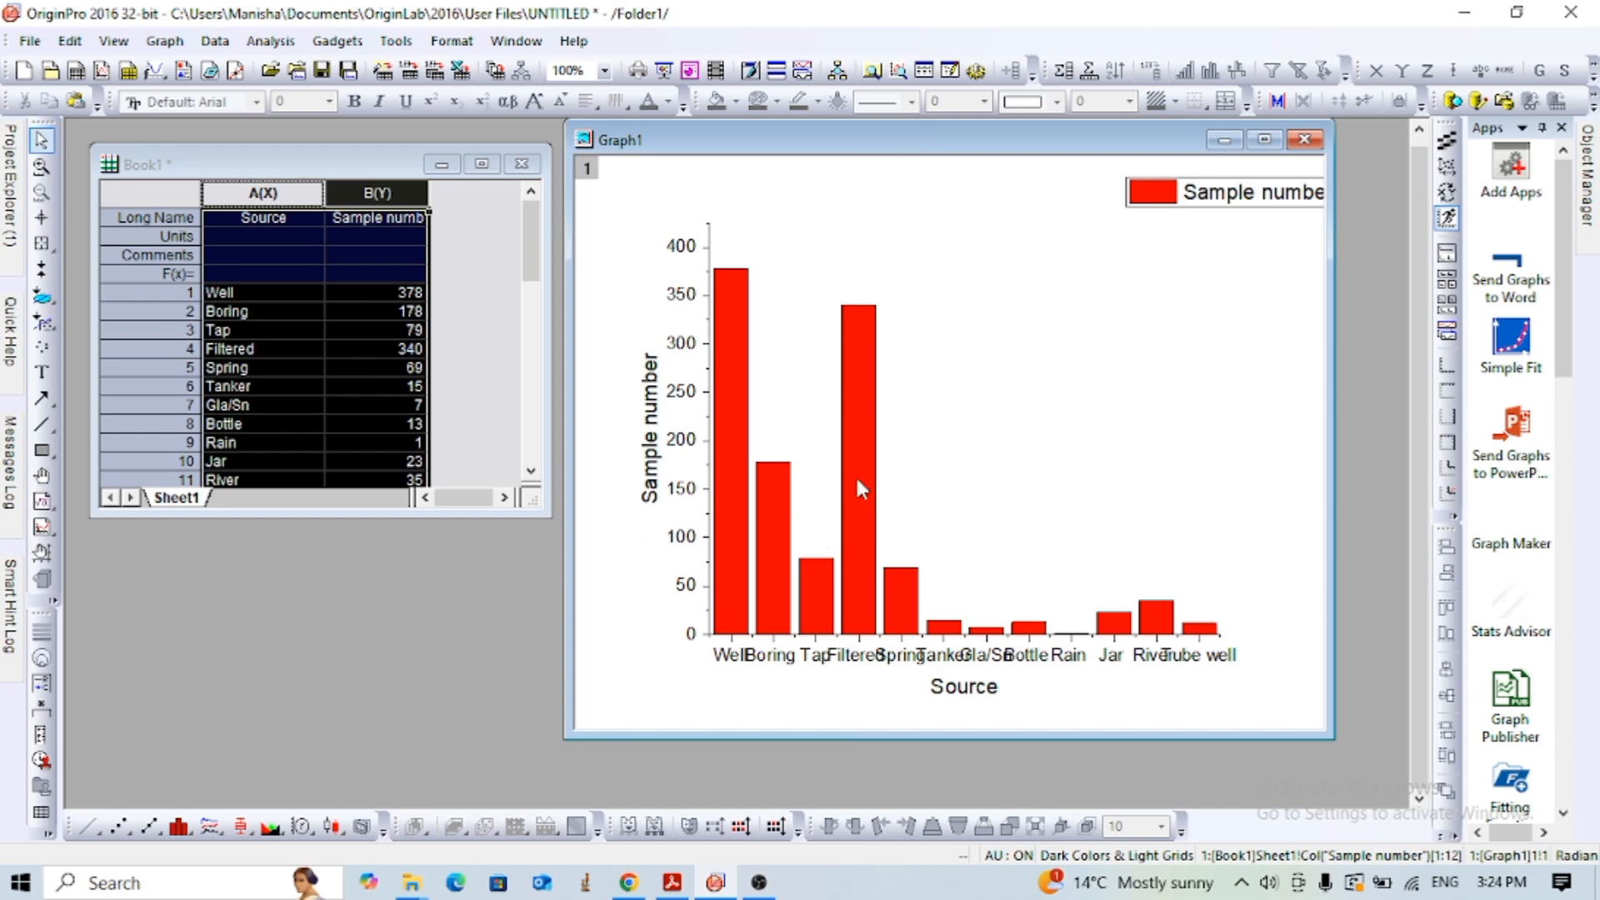
# - Enlarge the graph's plot layer outward at its upper-left and lower-right corners
pyautogui.click(775, 290)
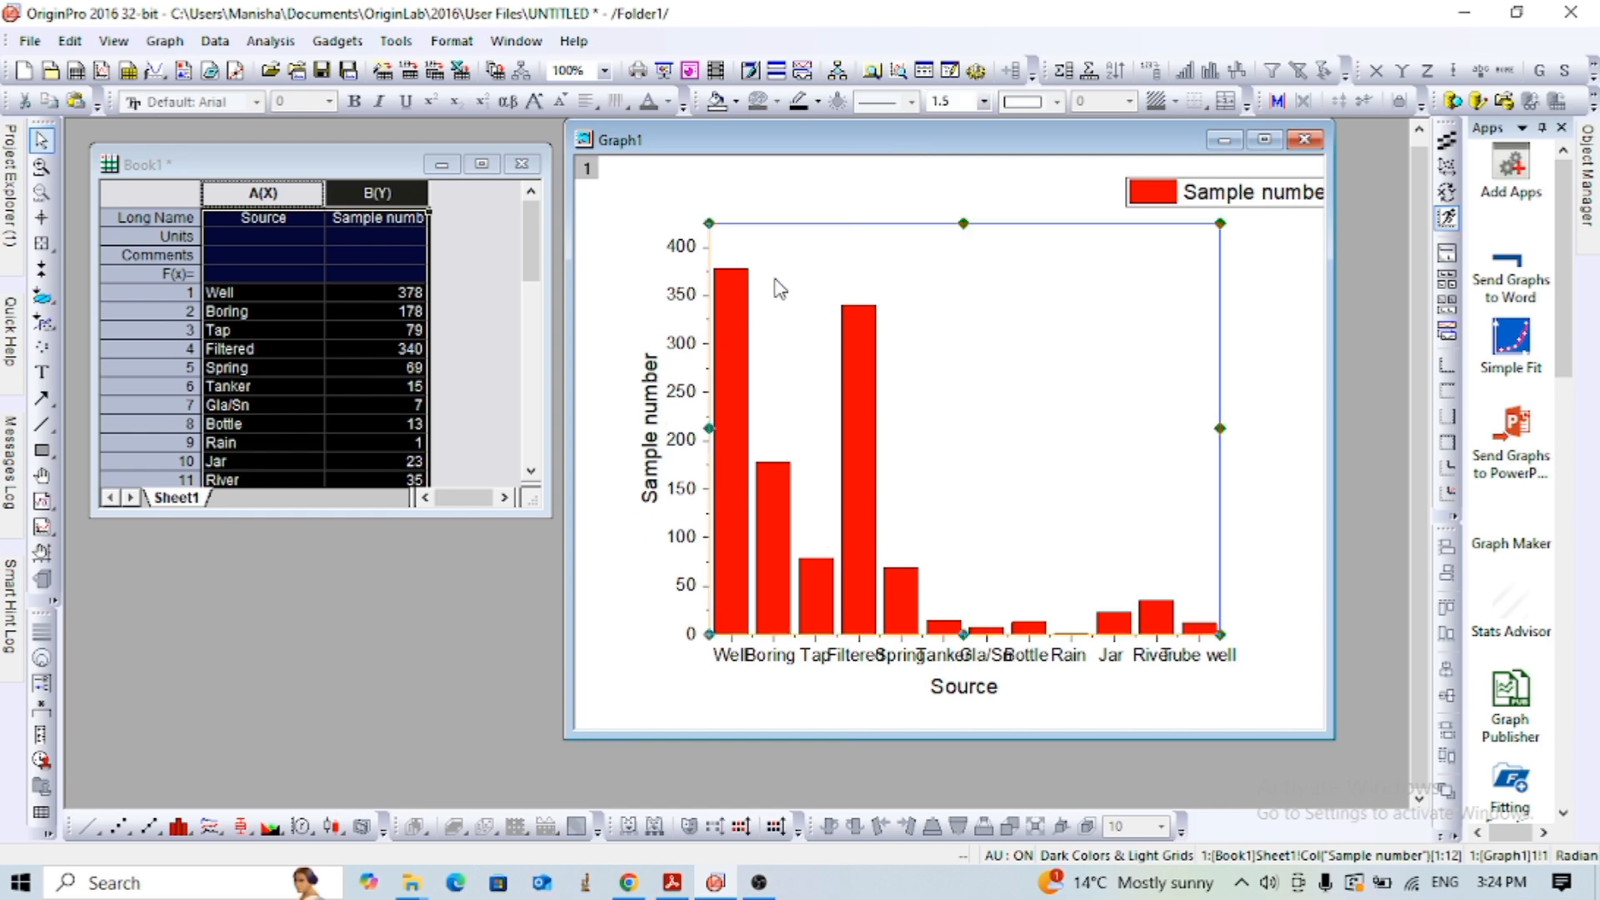
pyautogui.moveTo(710, 222); pyautogui.dragTo(664, 195)
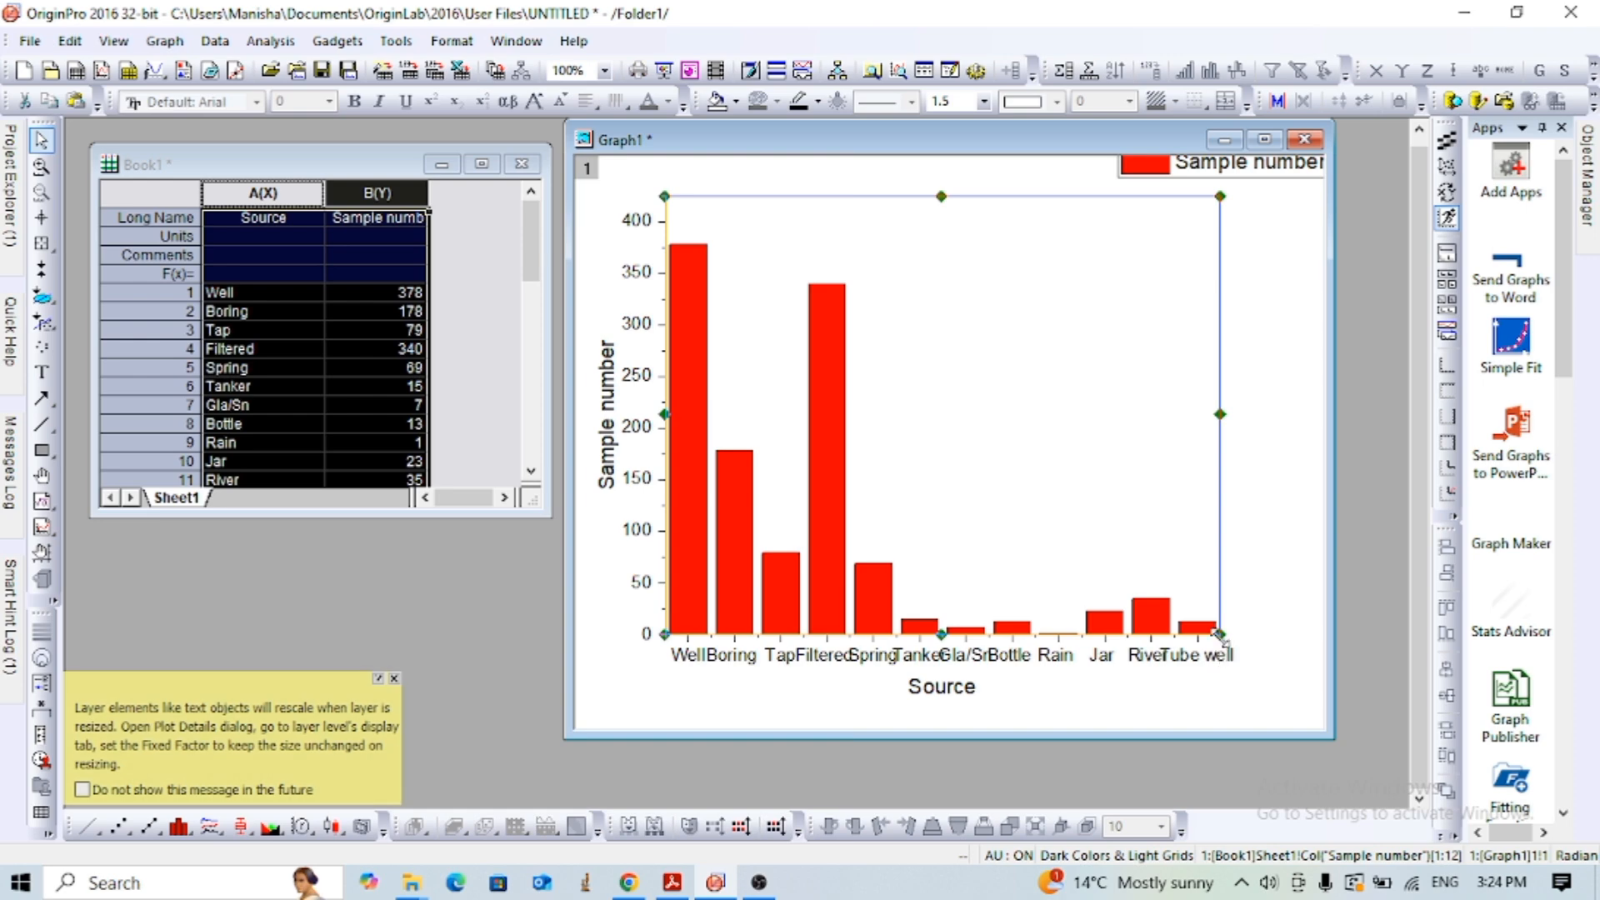
pyautogui.moveTo(1218, 634); pyautogui.dragTo(1254, 656)
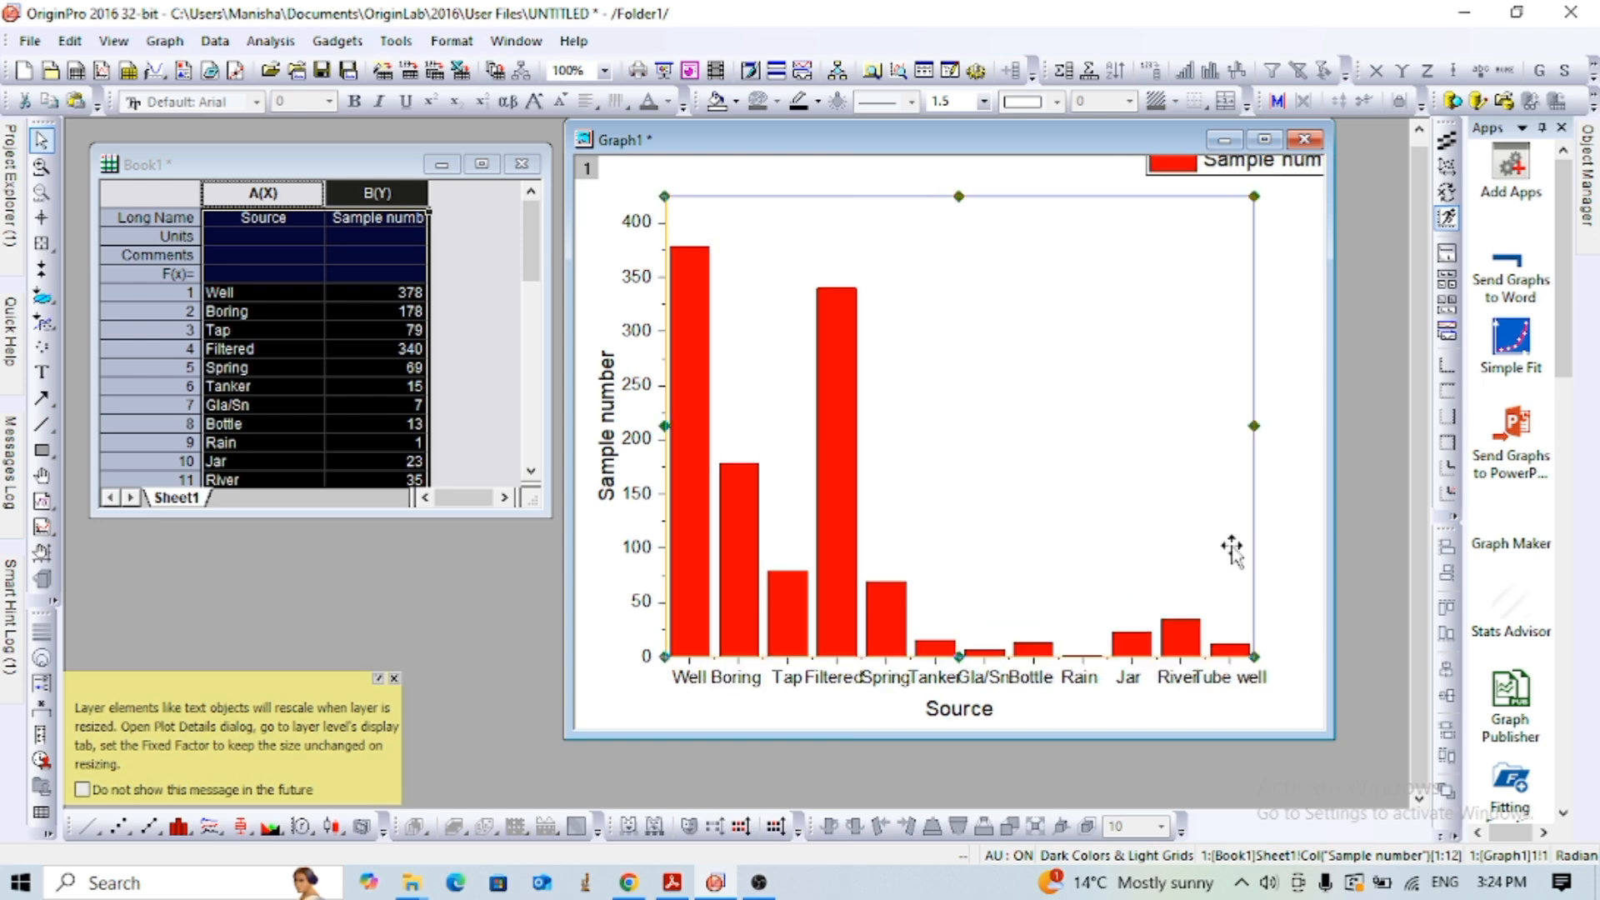
# - Move the Sample number legend inside the plot area, into the empty space above the short columns
pyautogui.click(1272, 167)
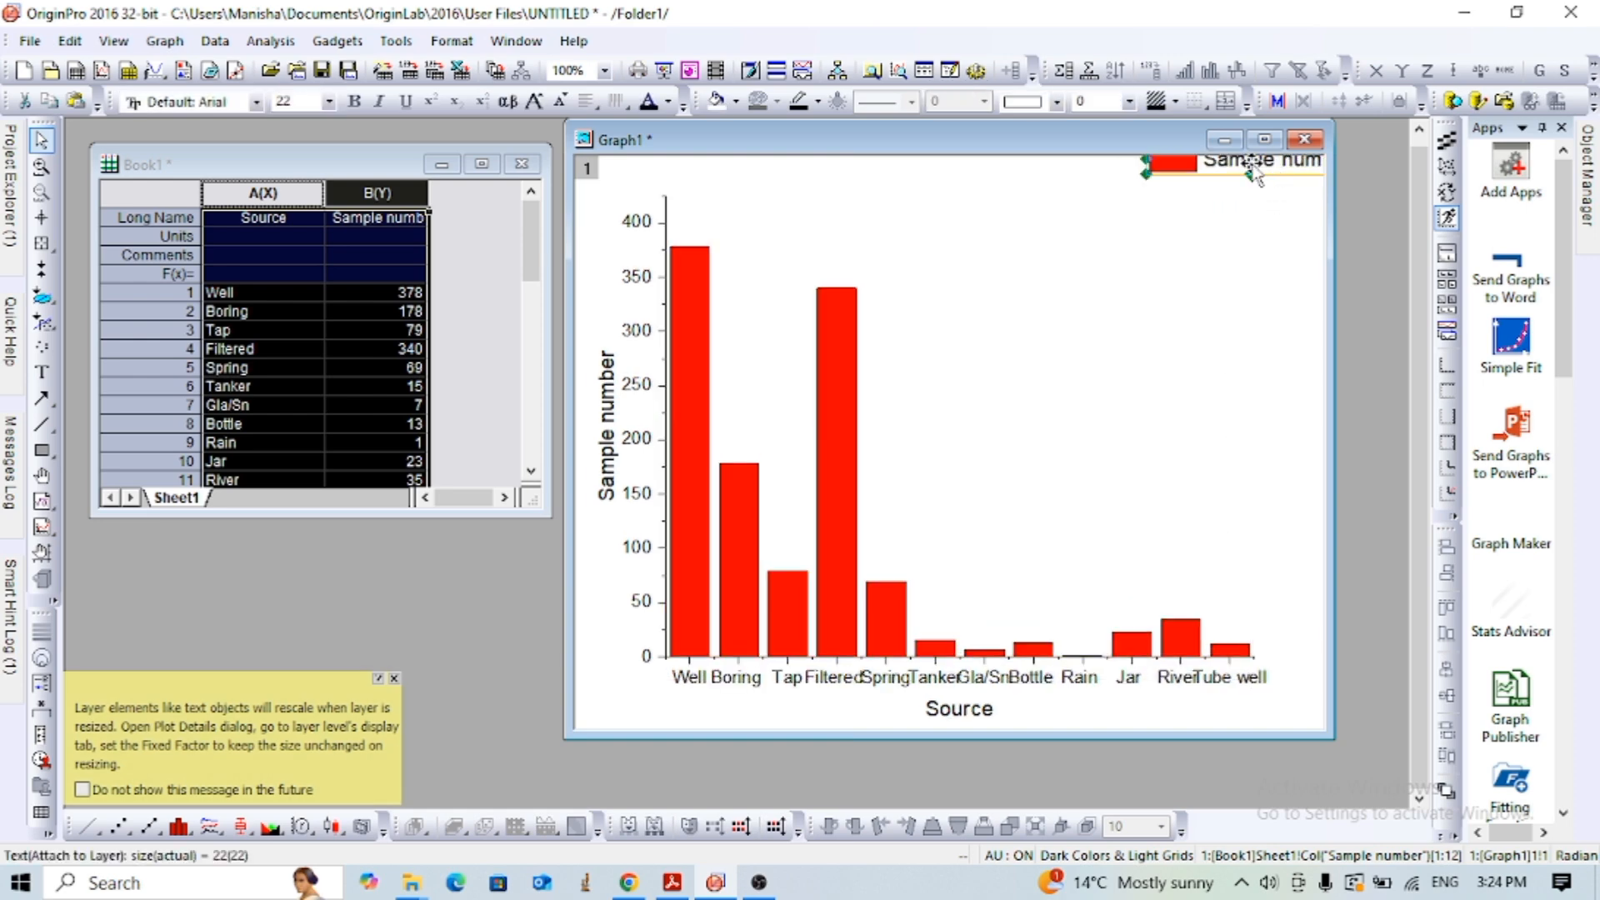
pyautogui.moveTo(1251, 165); pyautogui.dragTo(1110, 247)
pyautogui.click(1030, 395)
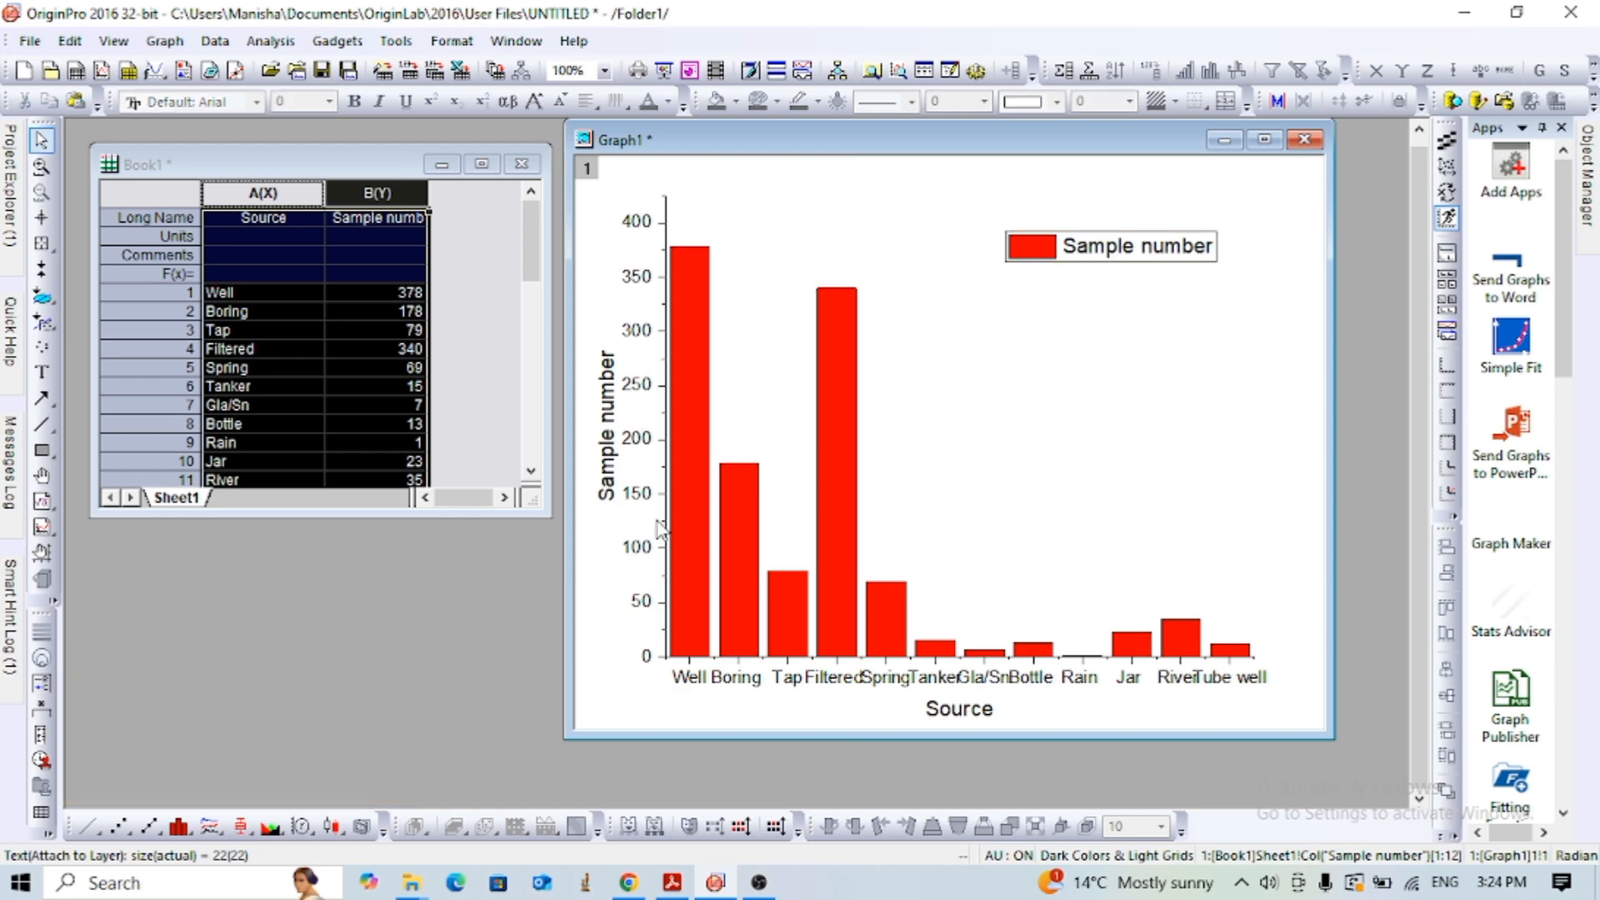
# - Open the Y axis settings and bring up the line and tick options
pyautogui.click(640, 550)
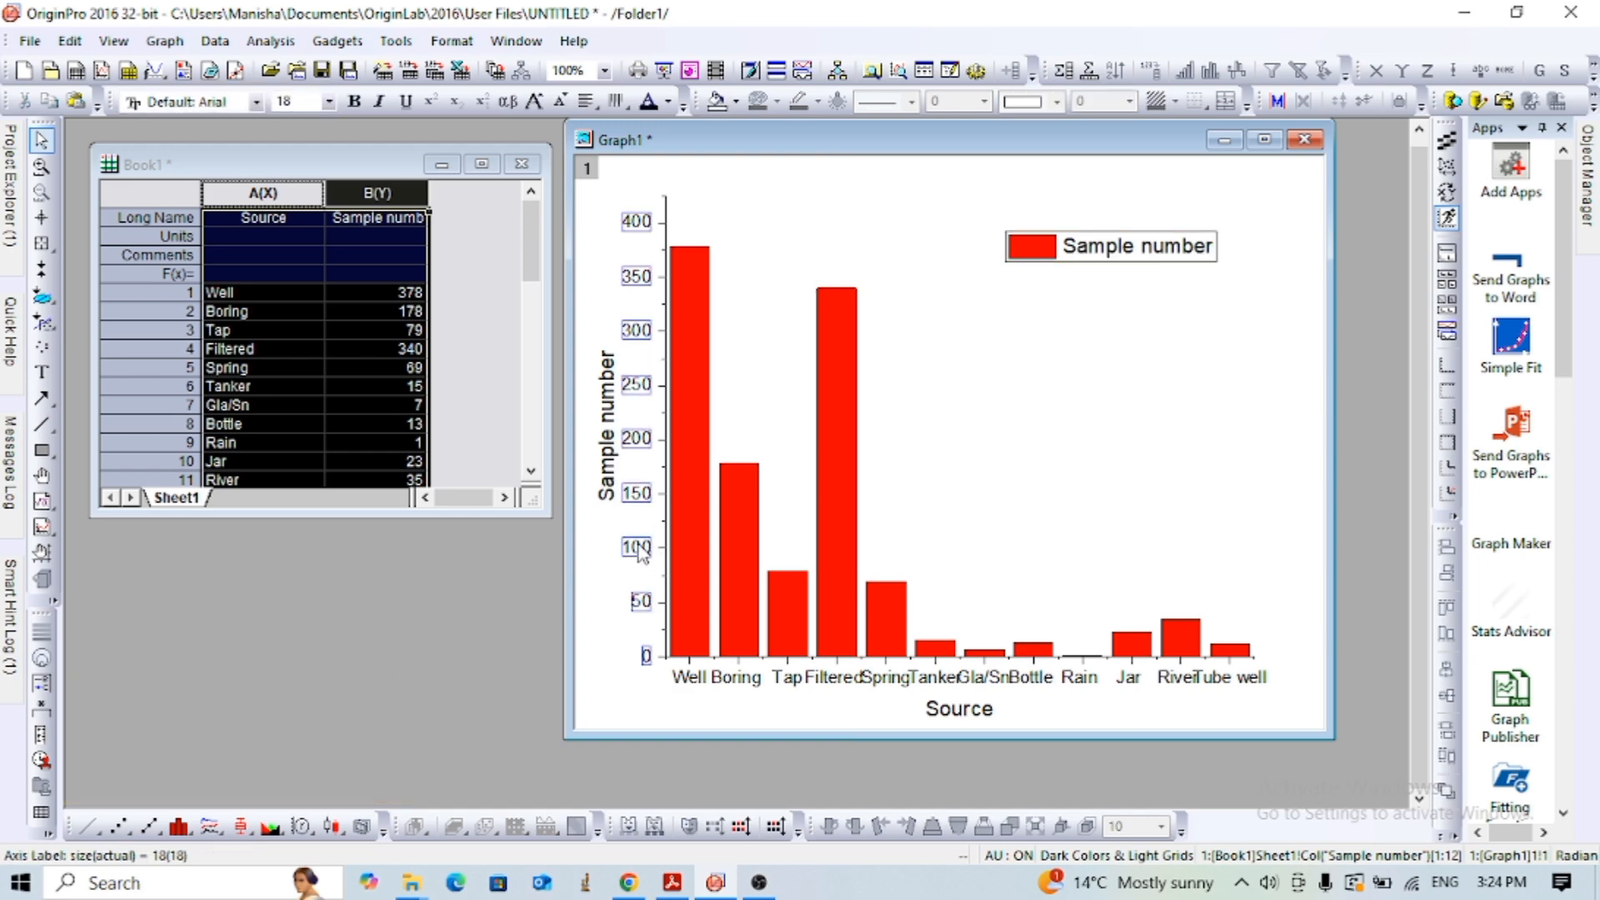
pyautogui.doubleClick(639, 551)
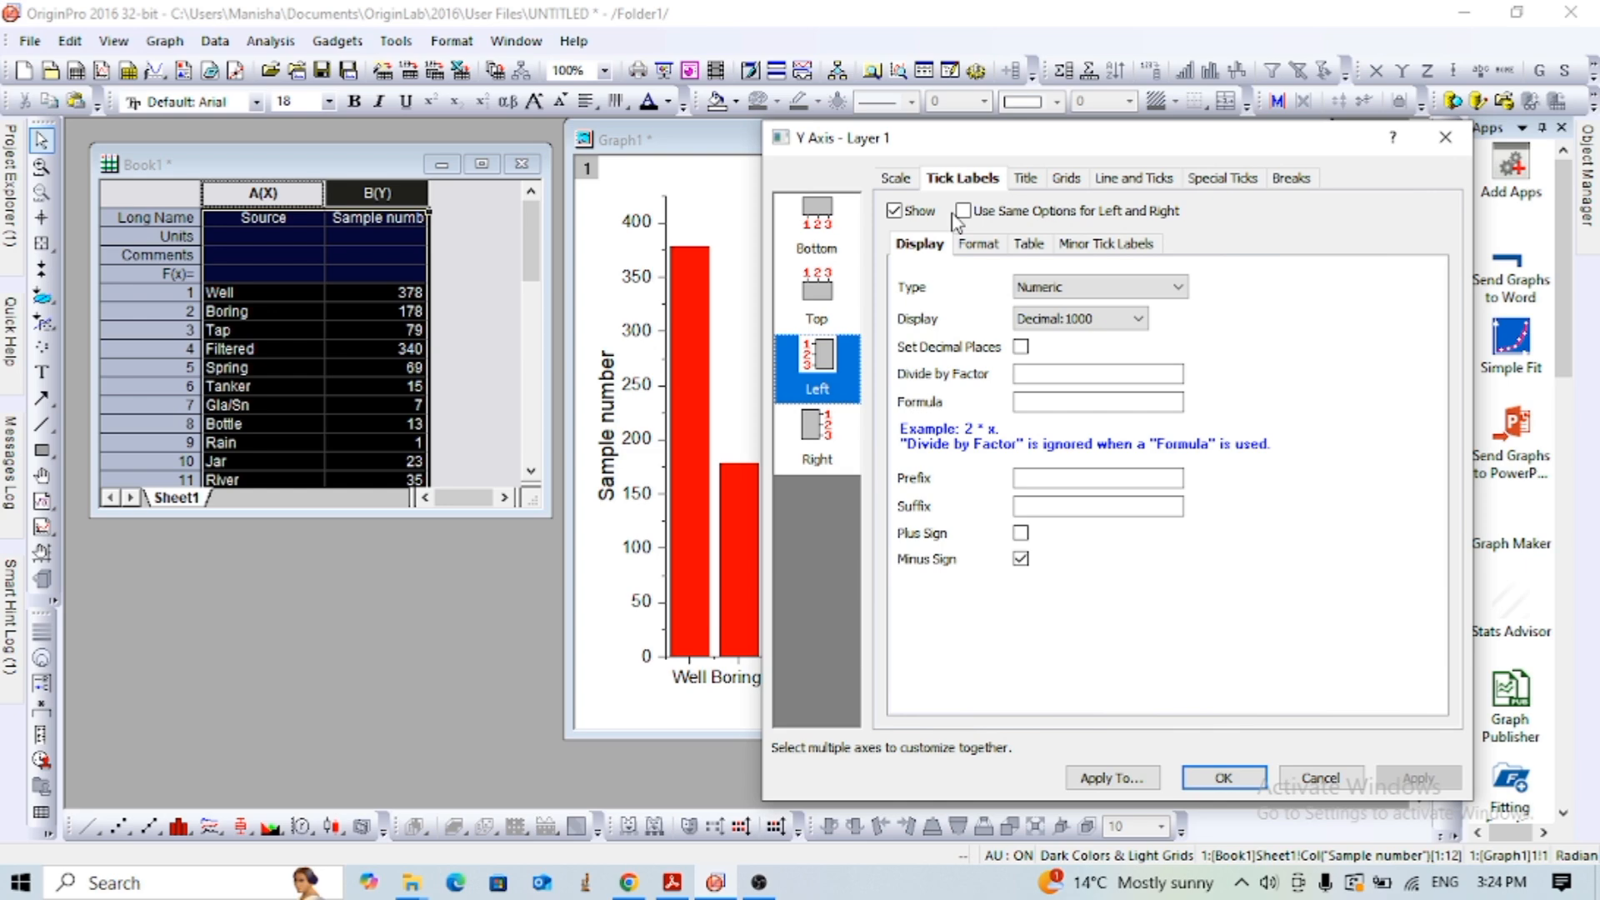
pyautogui.click(897, 179)
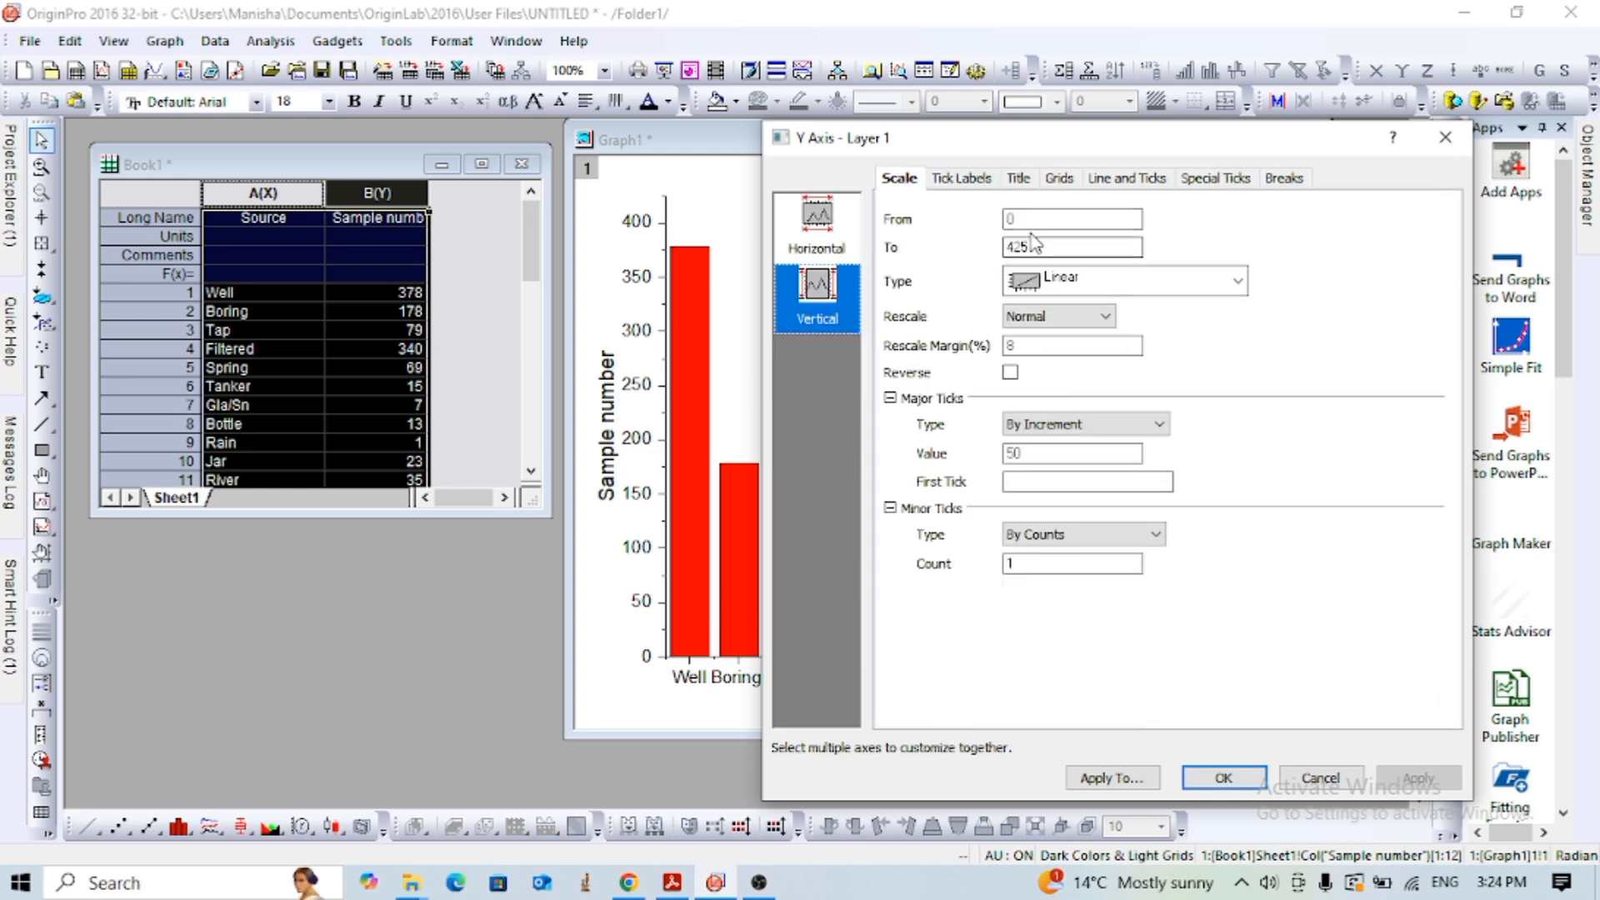
pyautogui.click(972, 179)
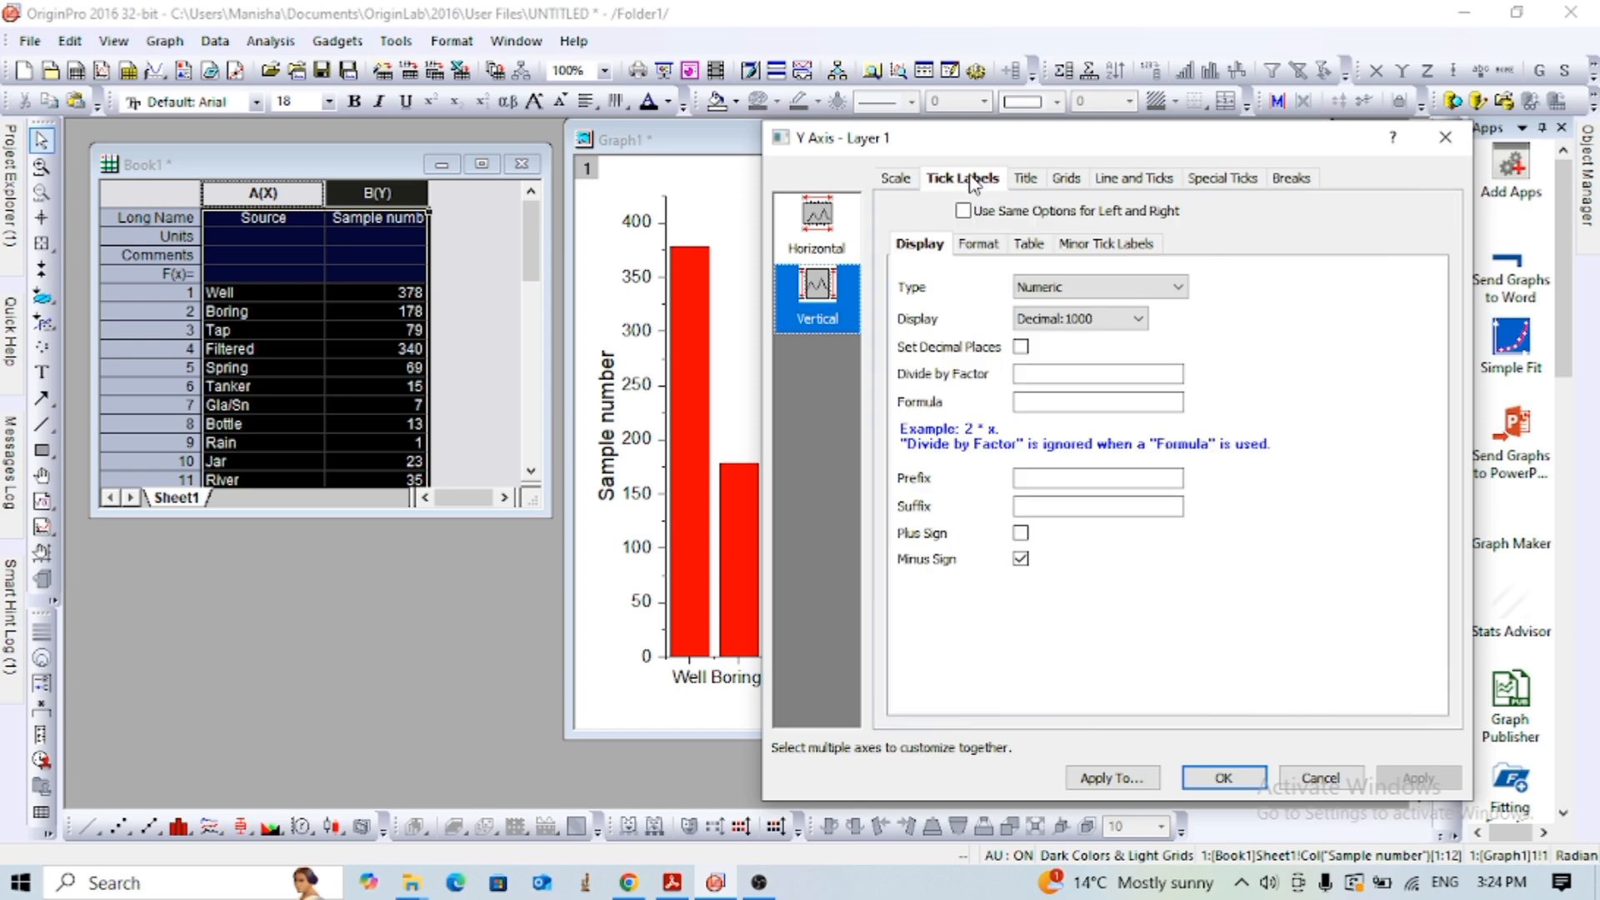
pyautogui.click(1031, 180)
pyautogui.click(1066, 181)
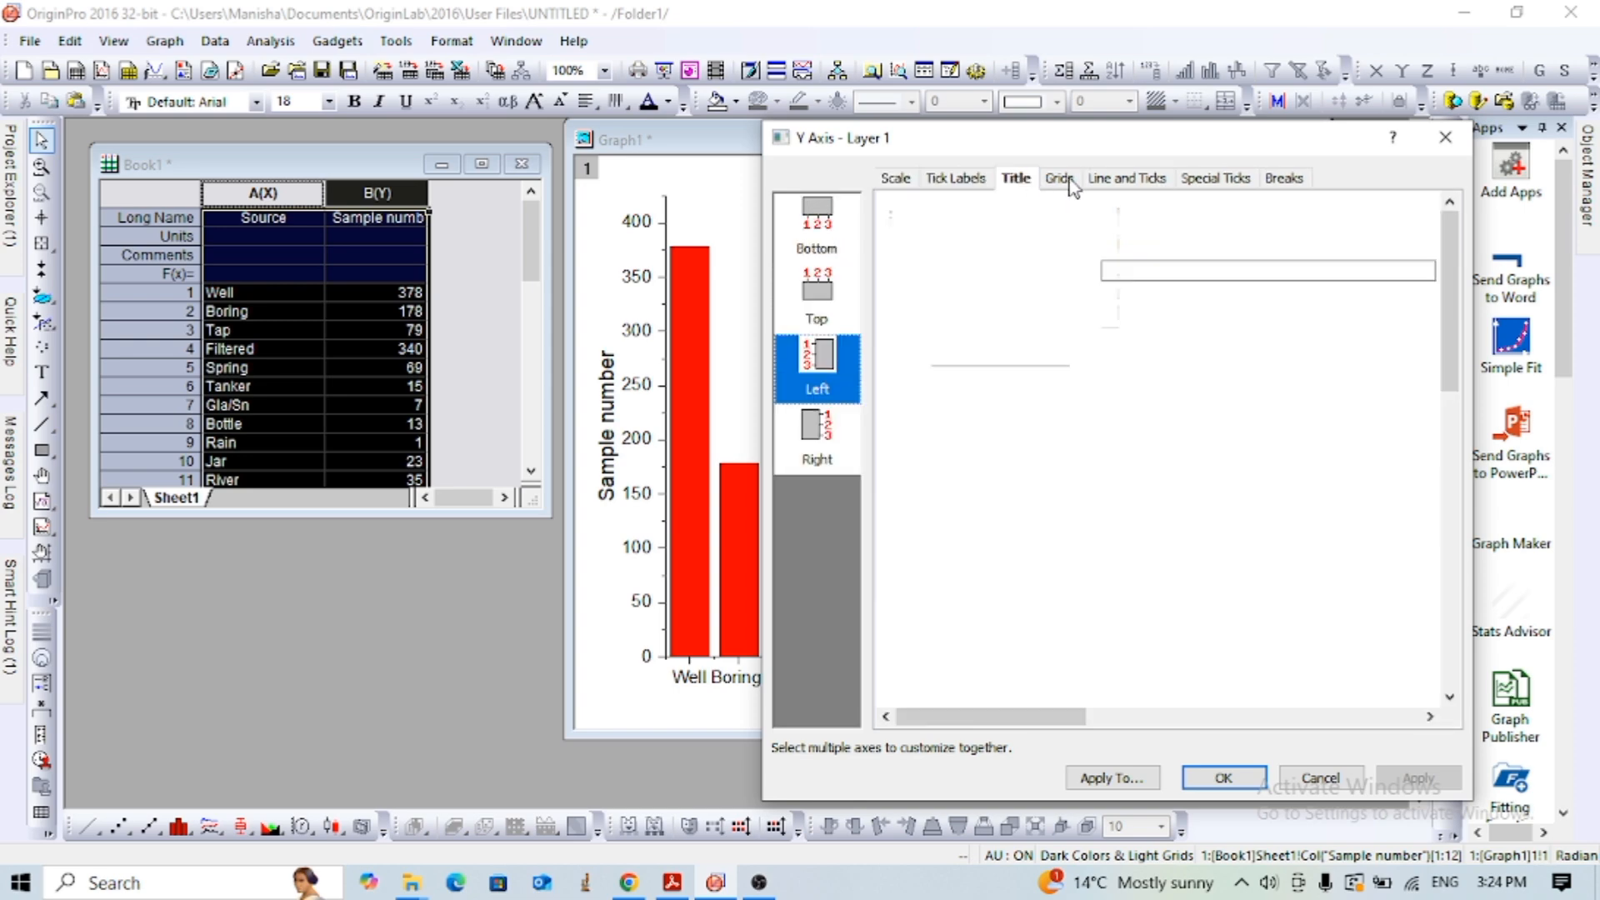
pyautogui.click(1124, 181)
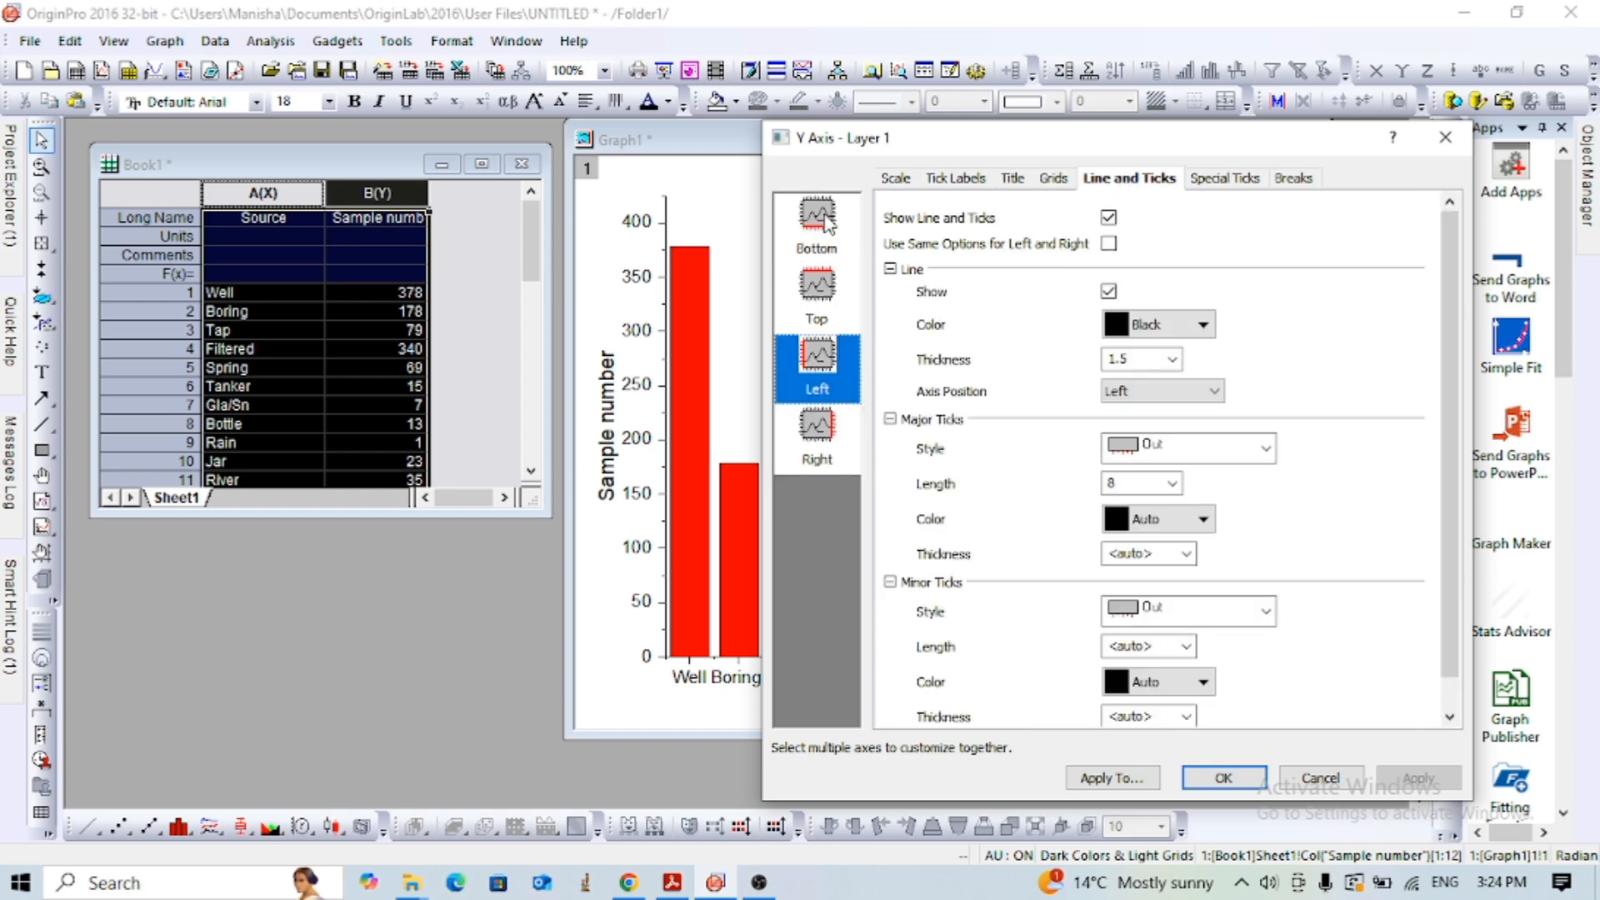
# - Set the bottom axis line thickness to 3 and both its major and minor tick styles to None
pyautogui.click(823, 220)
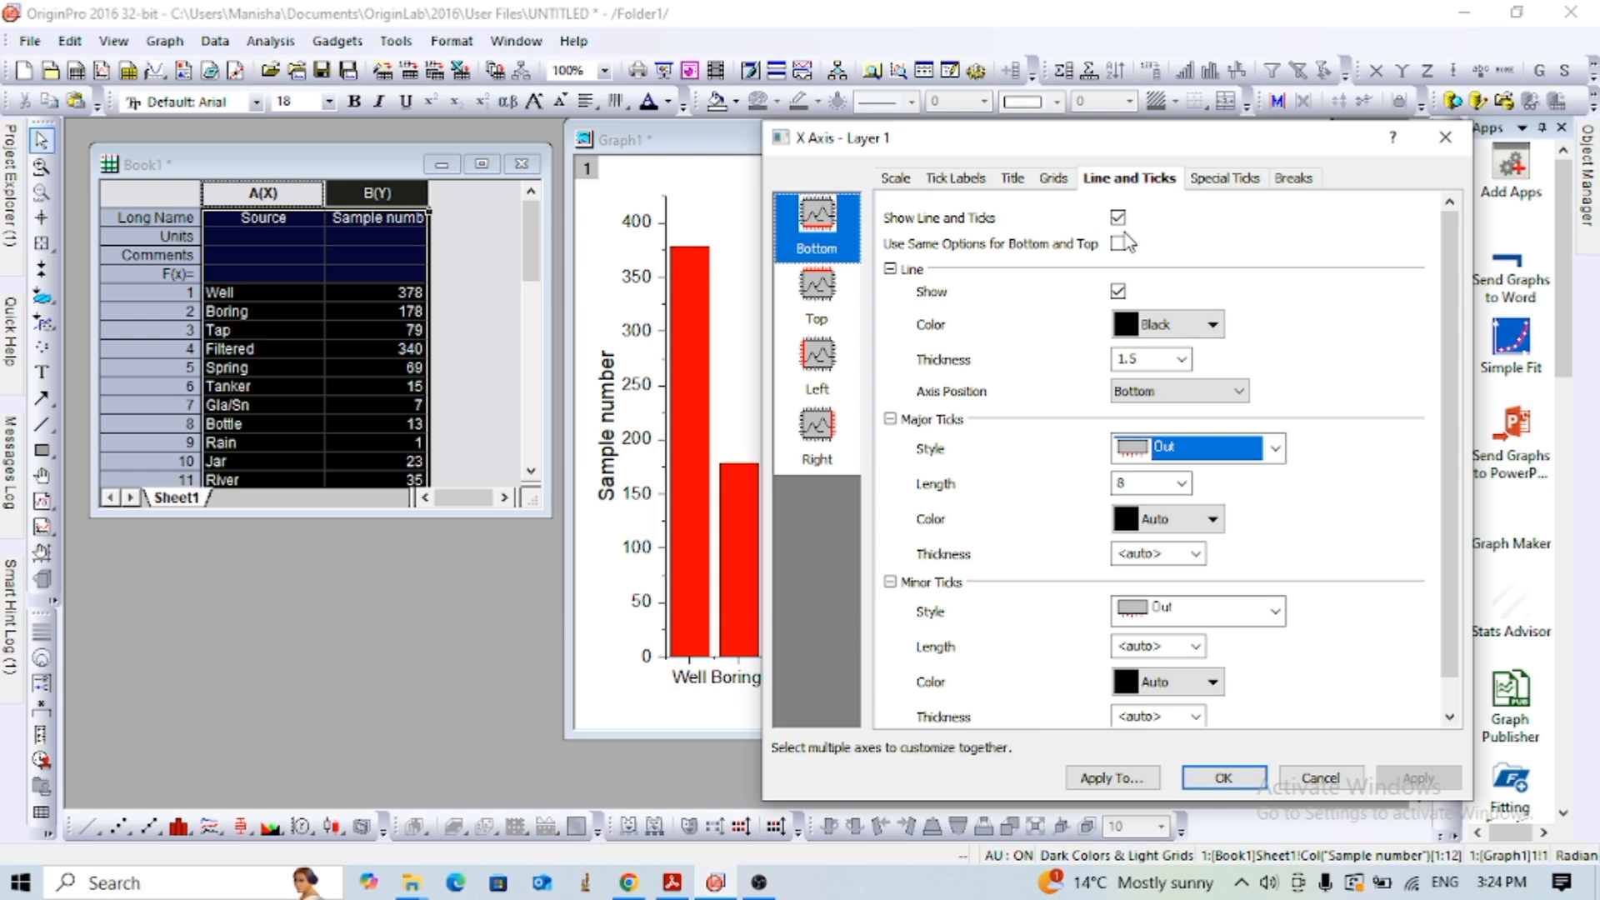
pyautogui.click(1184, 360)
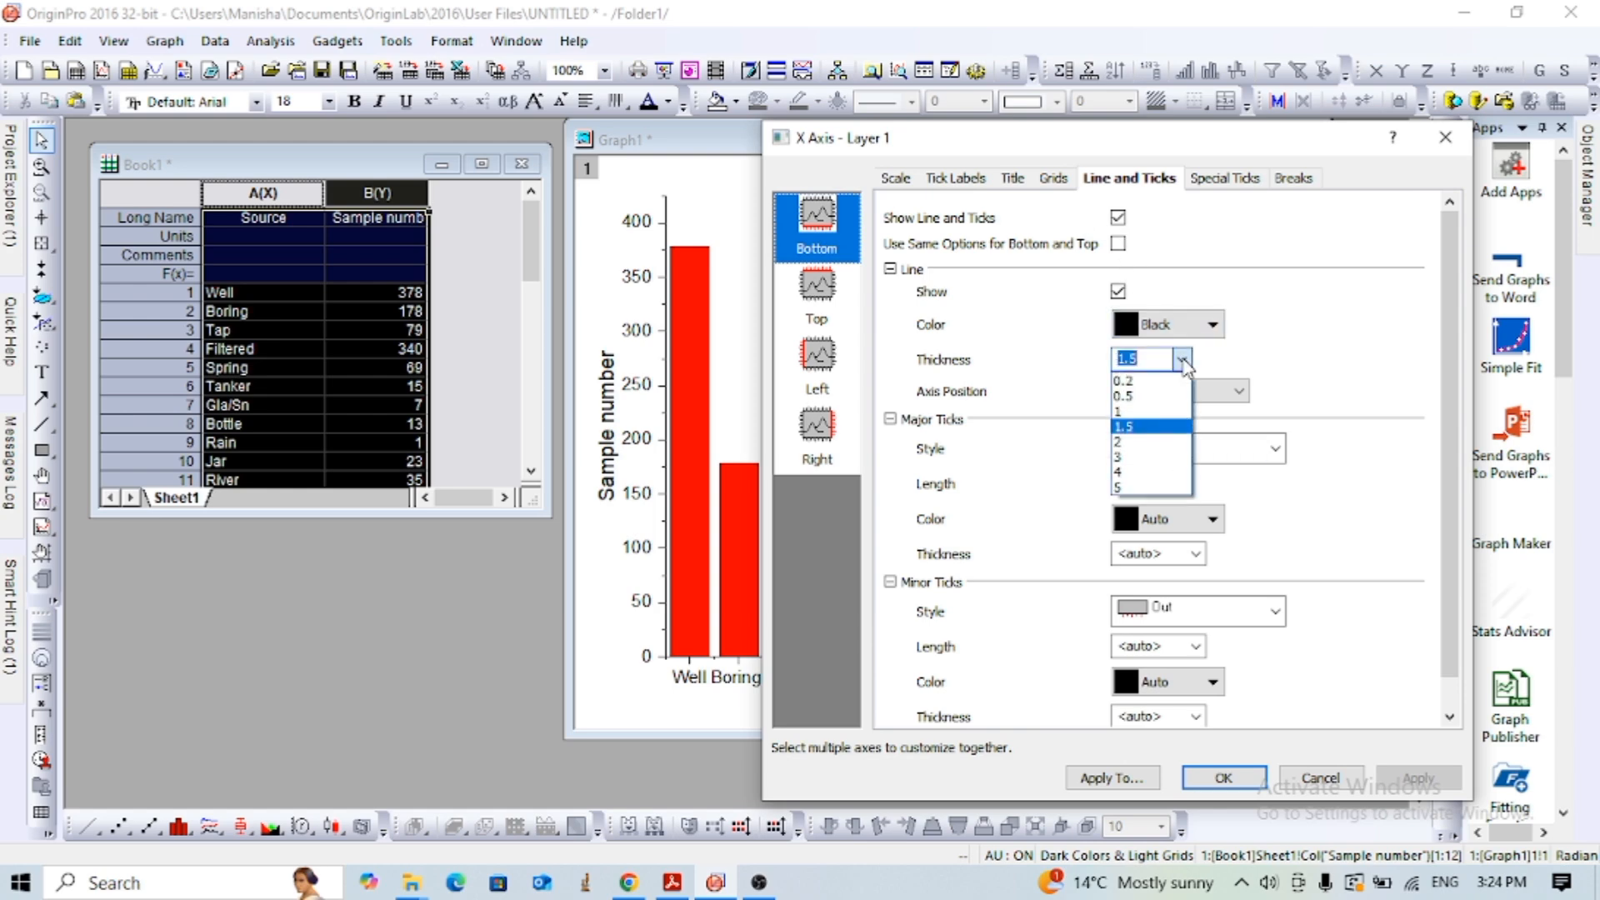
pyautogui.click(1133, 469)
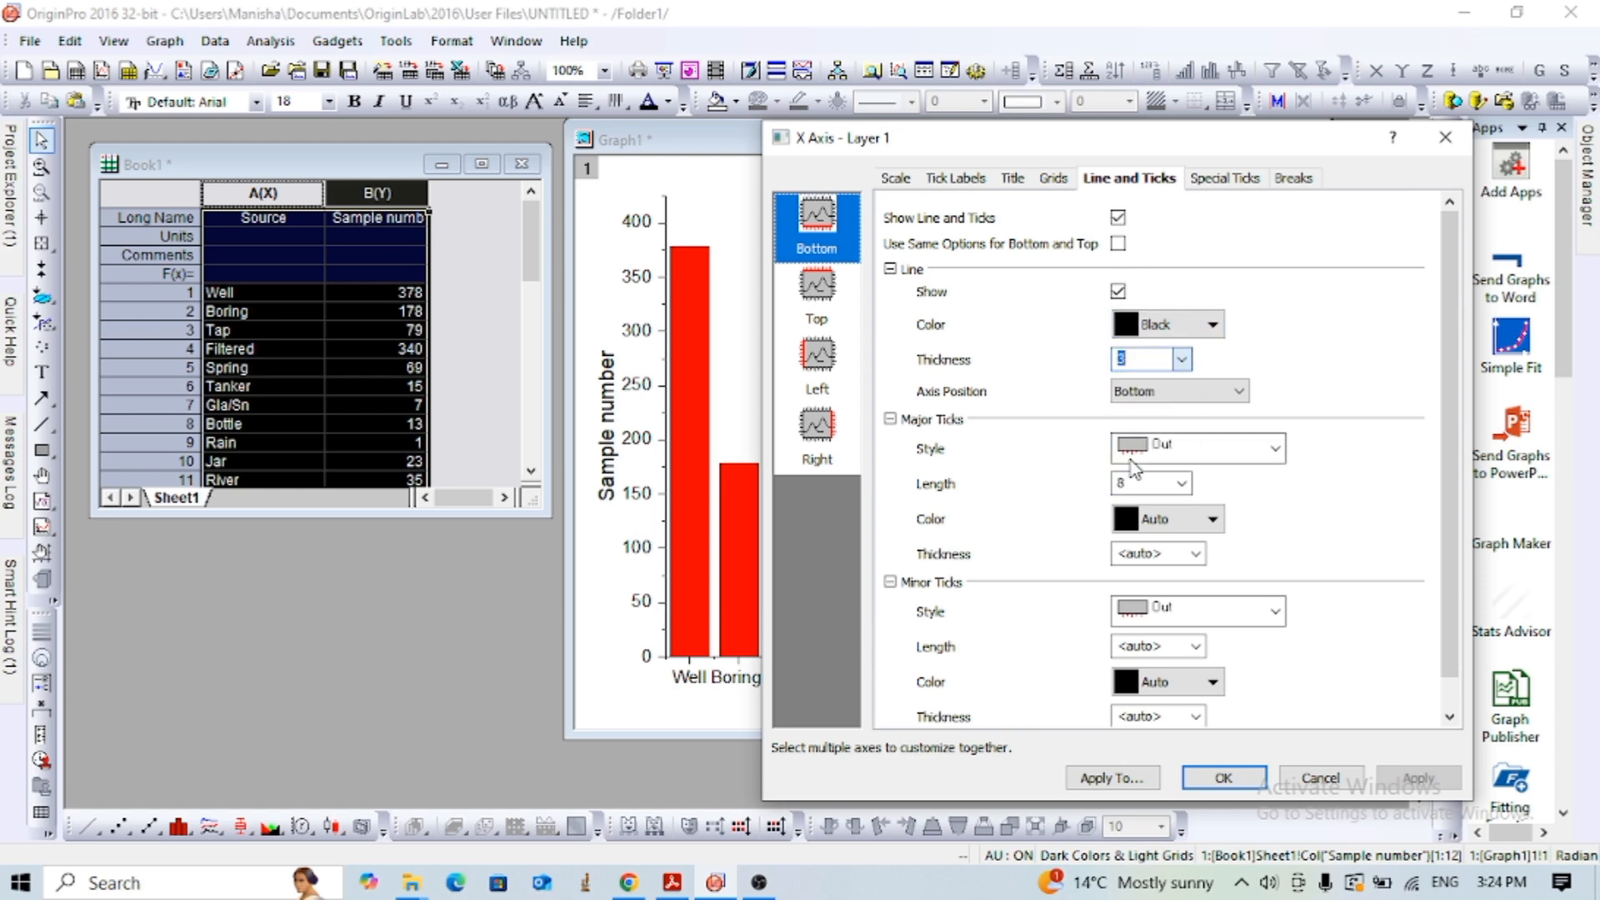
pyautogui.click(1276, 450)
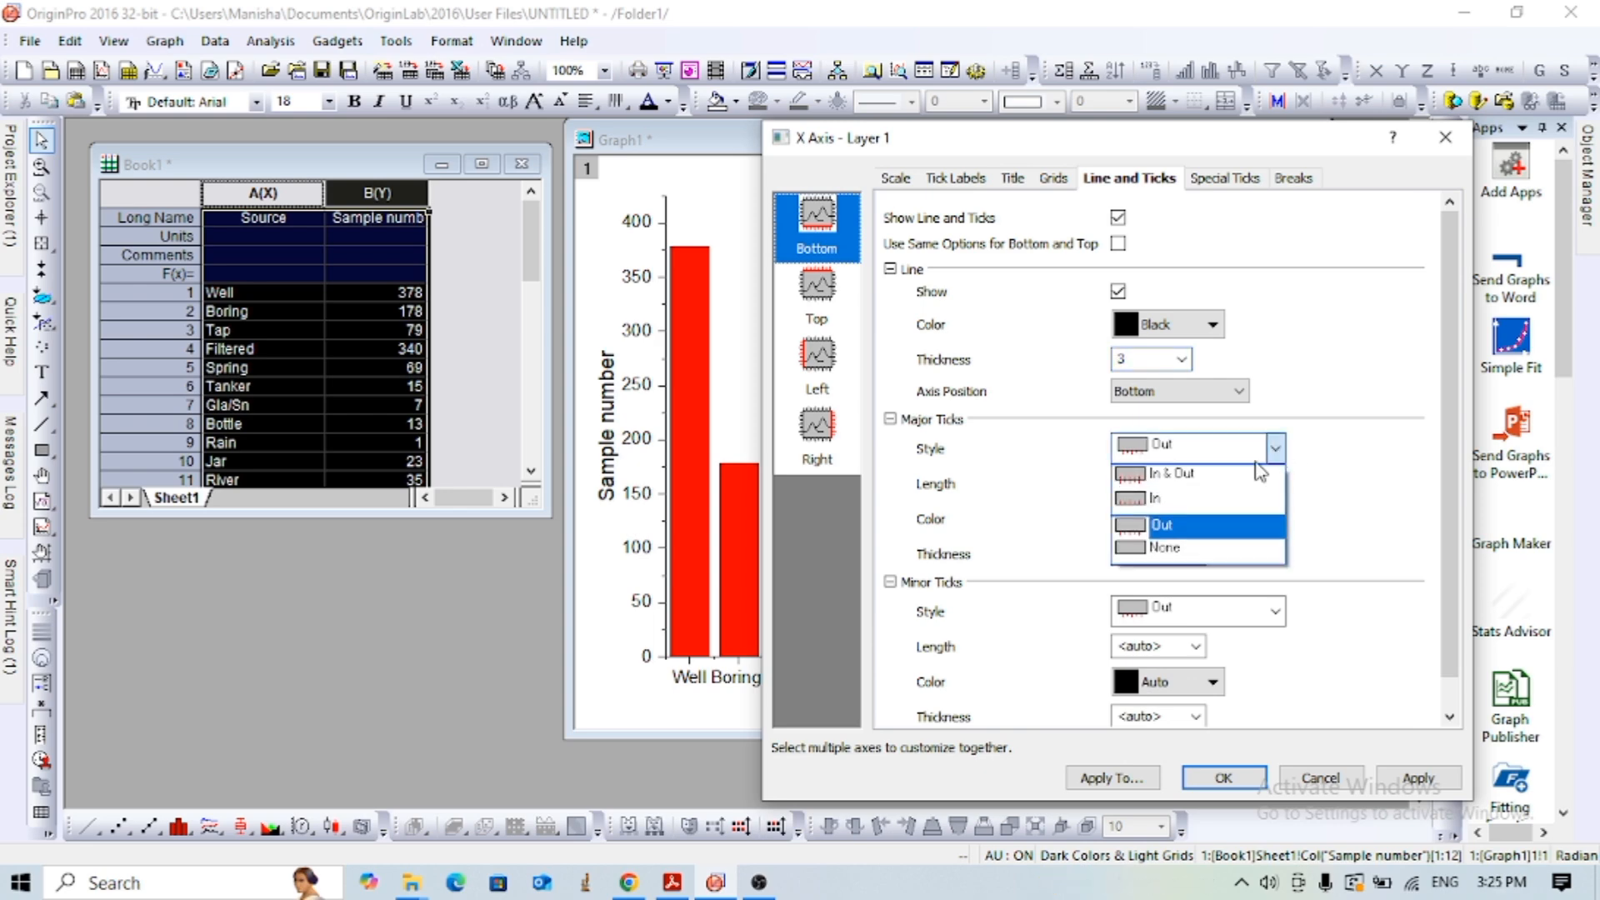
pyautogui.click(1154, 555)
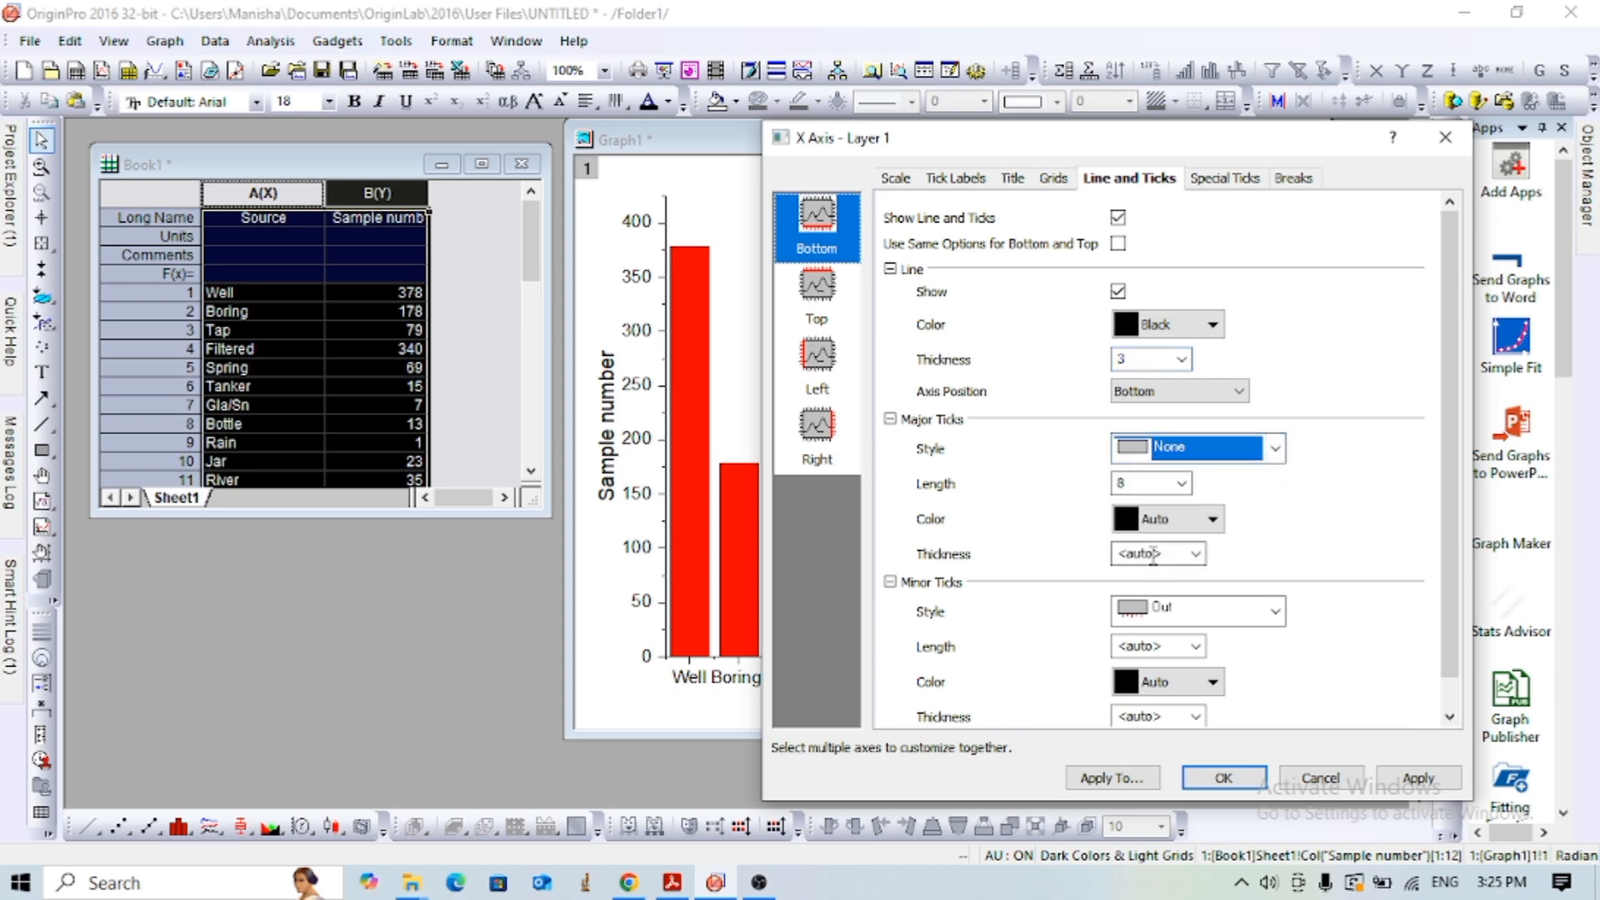
pyautogui.click(1276, 612)
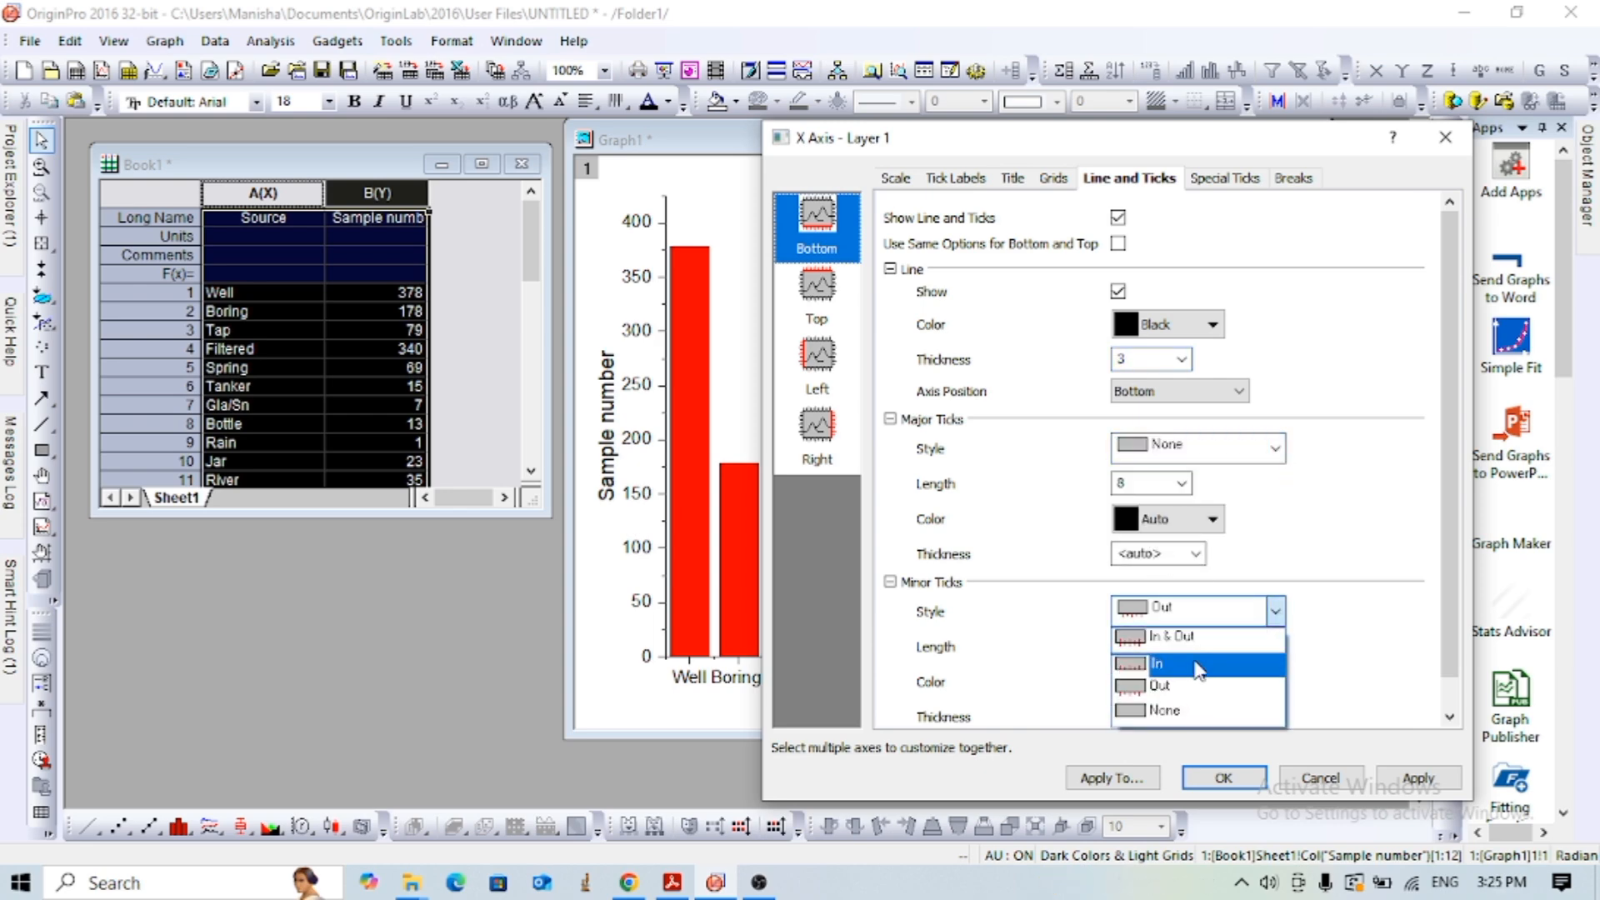
pyautogui.click(1167, 710)
# - Show the top axis line with thickness 3 and set both its major and minor tick styles to None
pyautogui.click(825, 291)
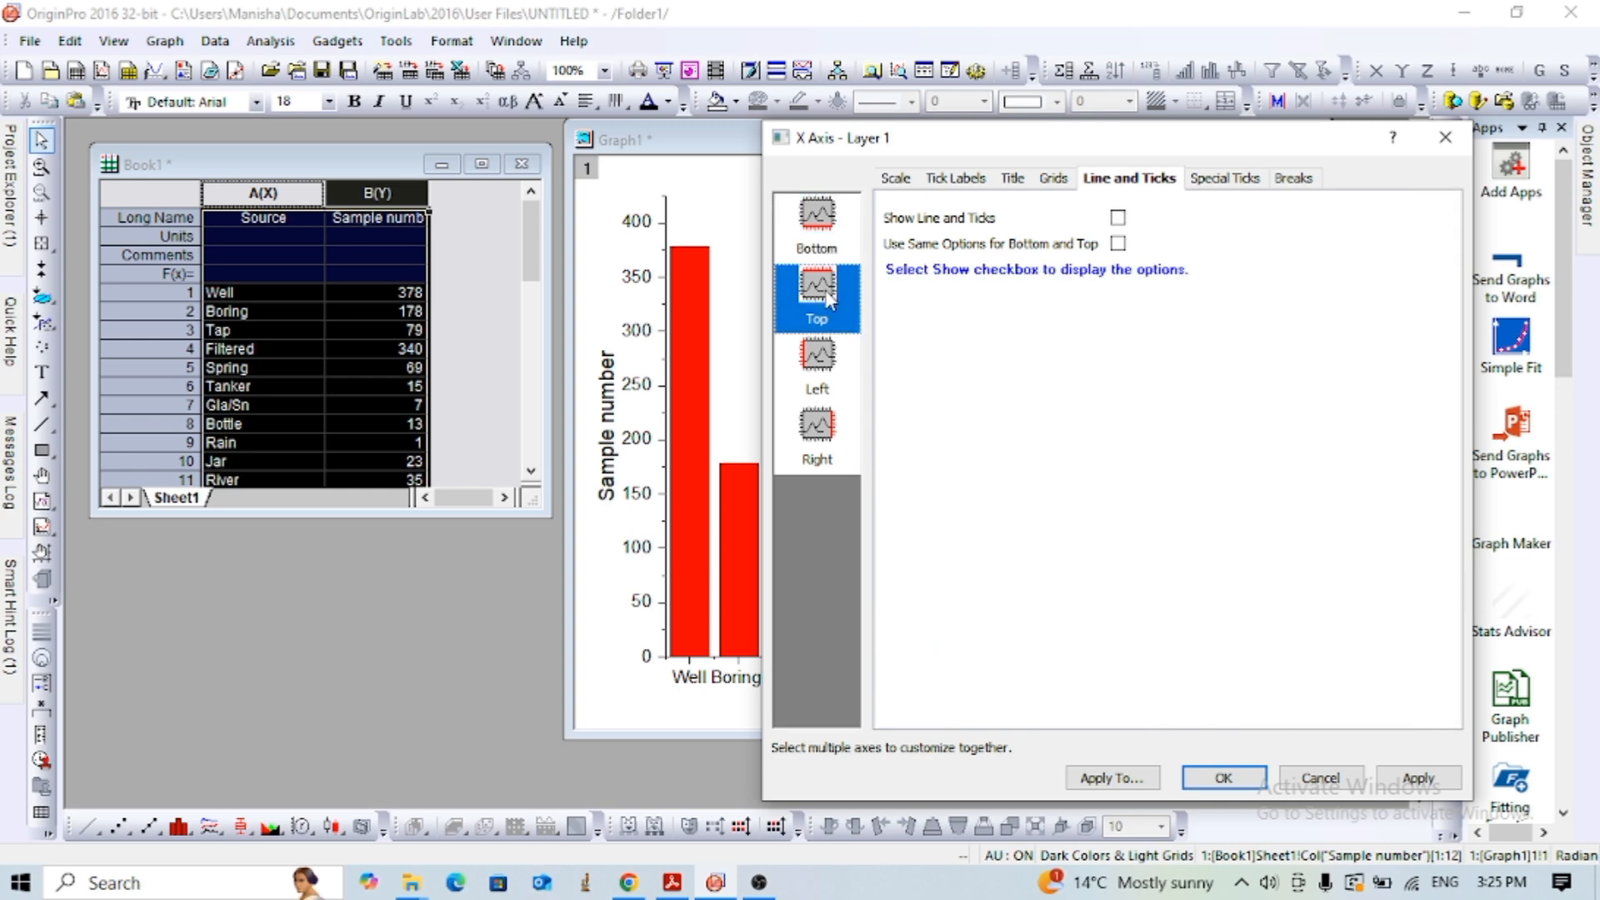
pyautogui.click(1118, 217)
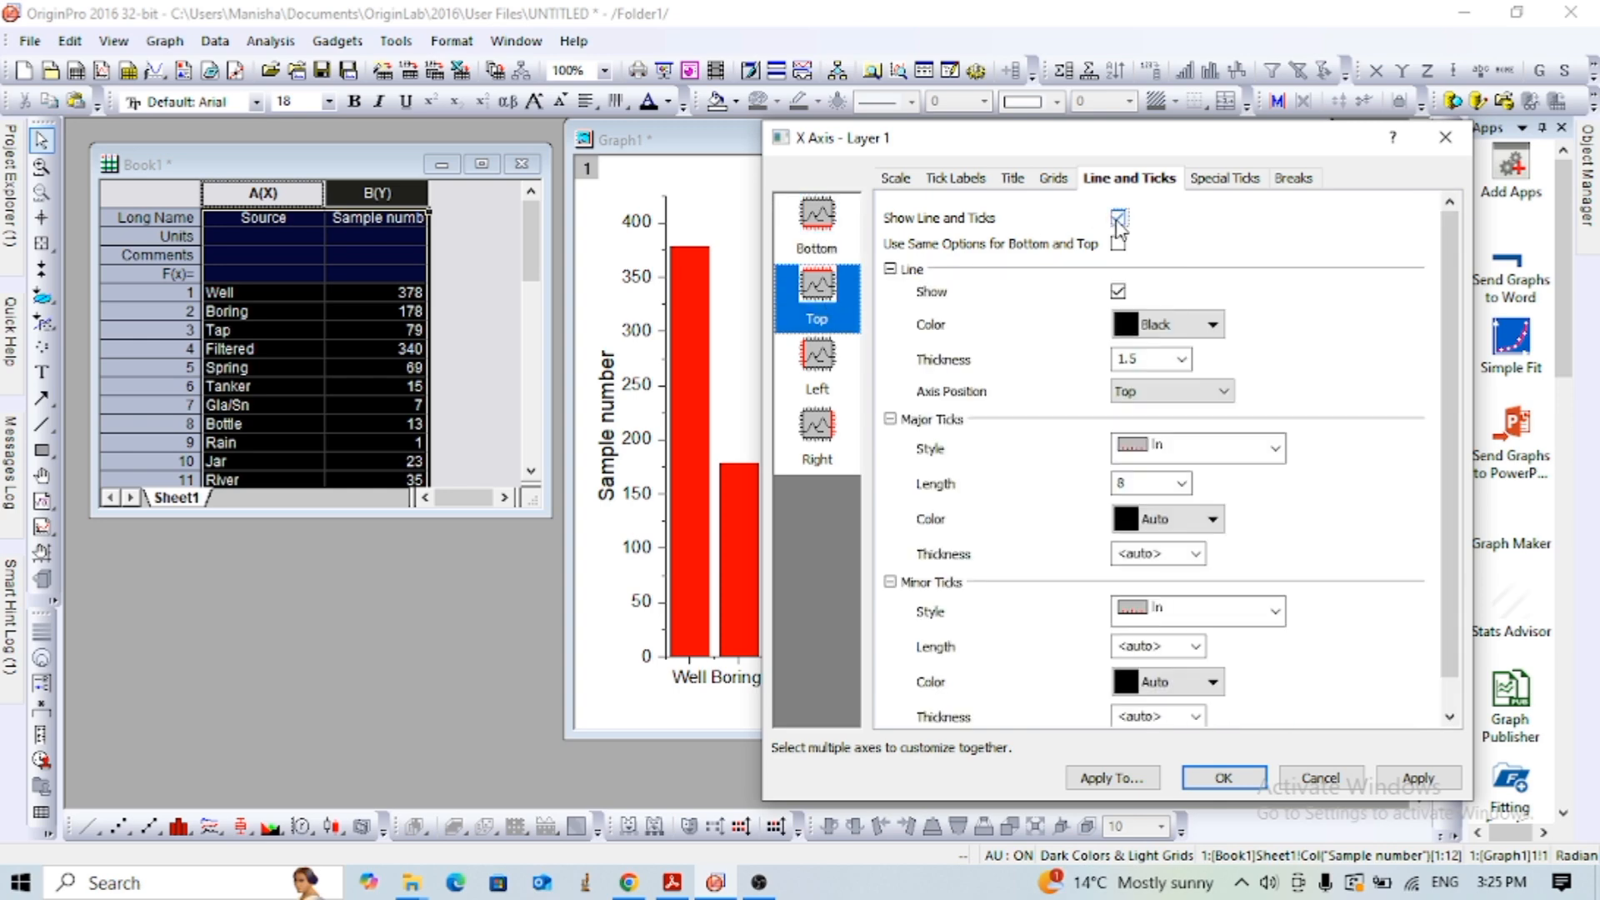
pyautogui.click(1182, 359)
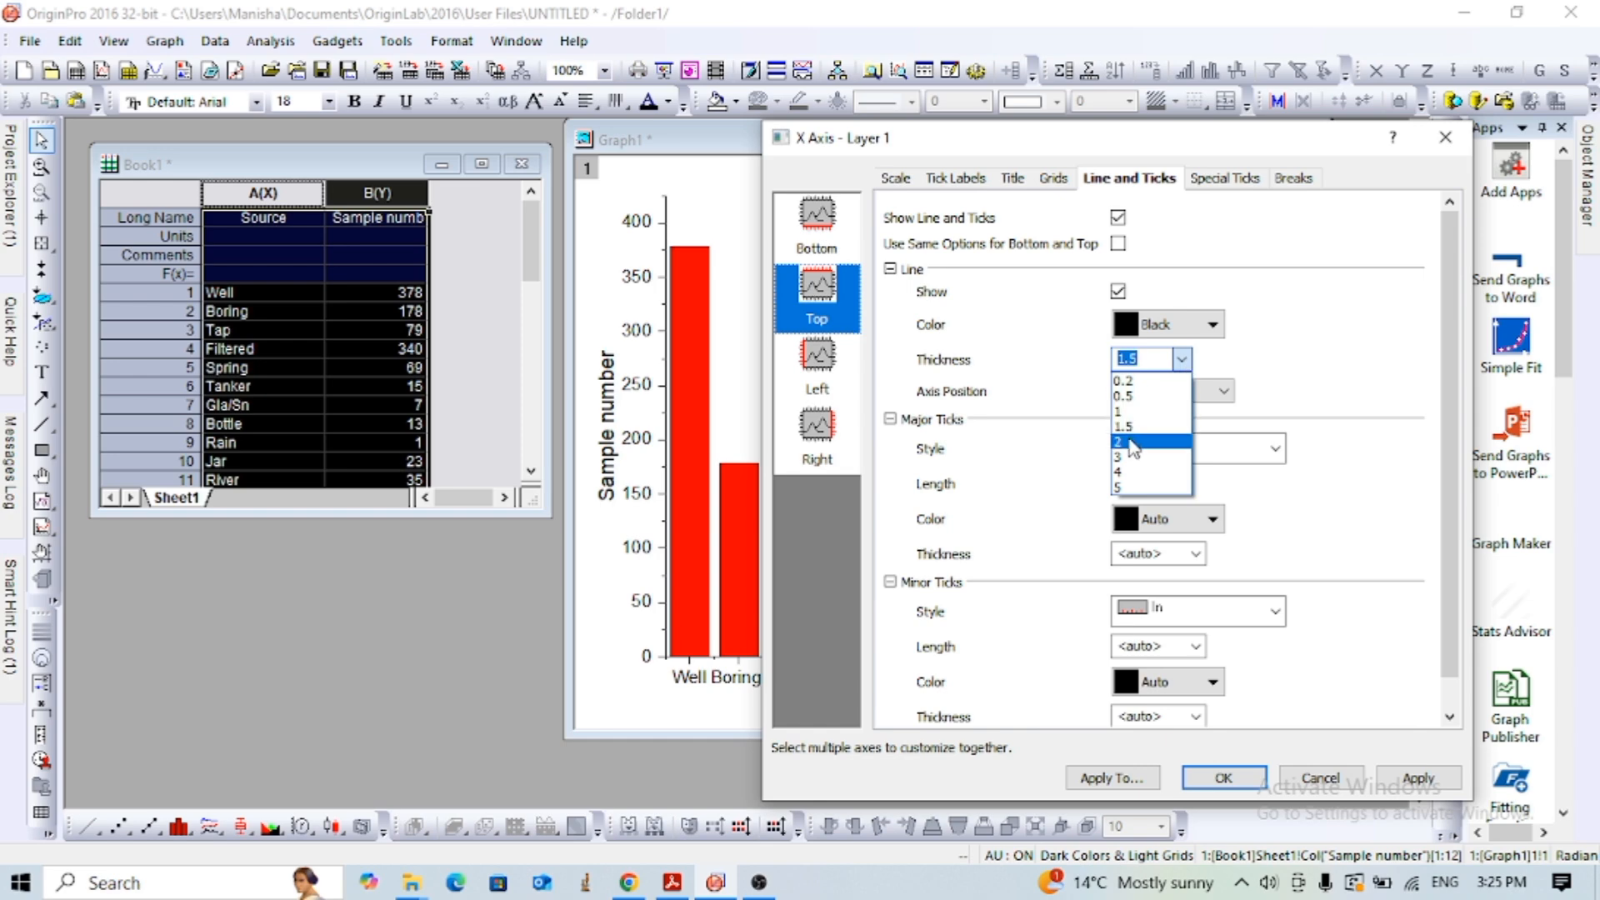
pyautogui.click(1124, 457)
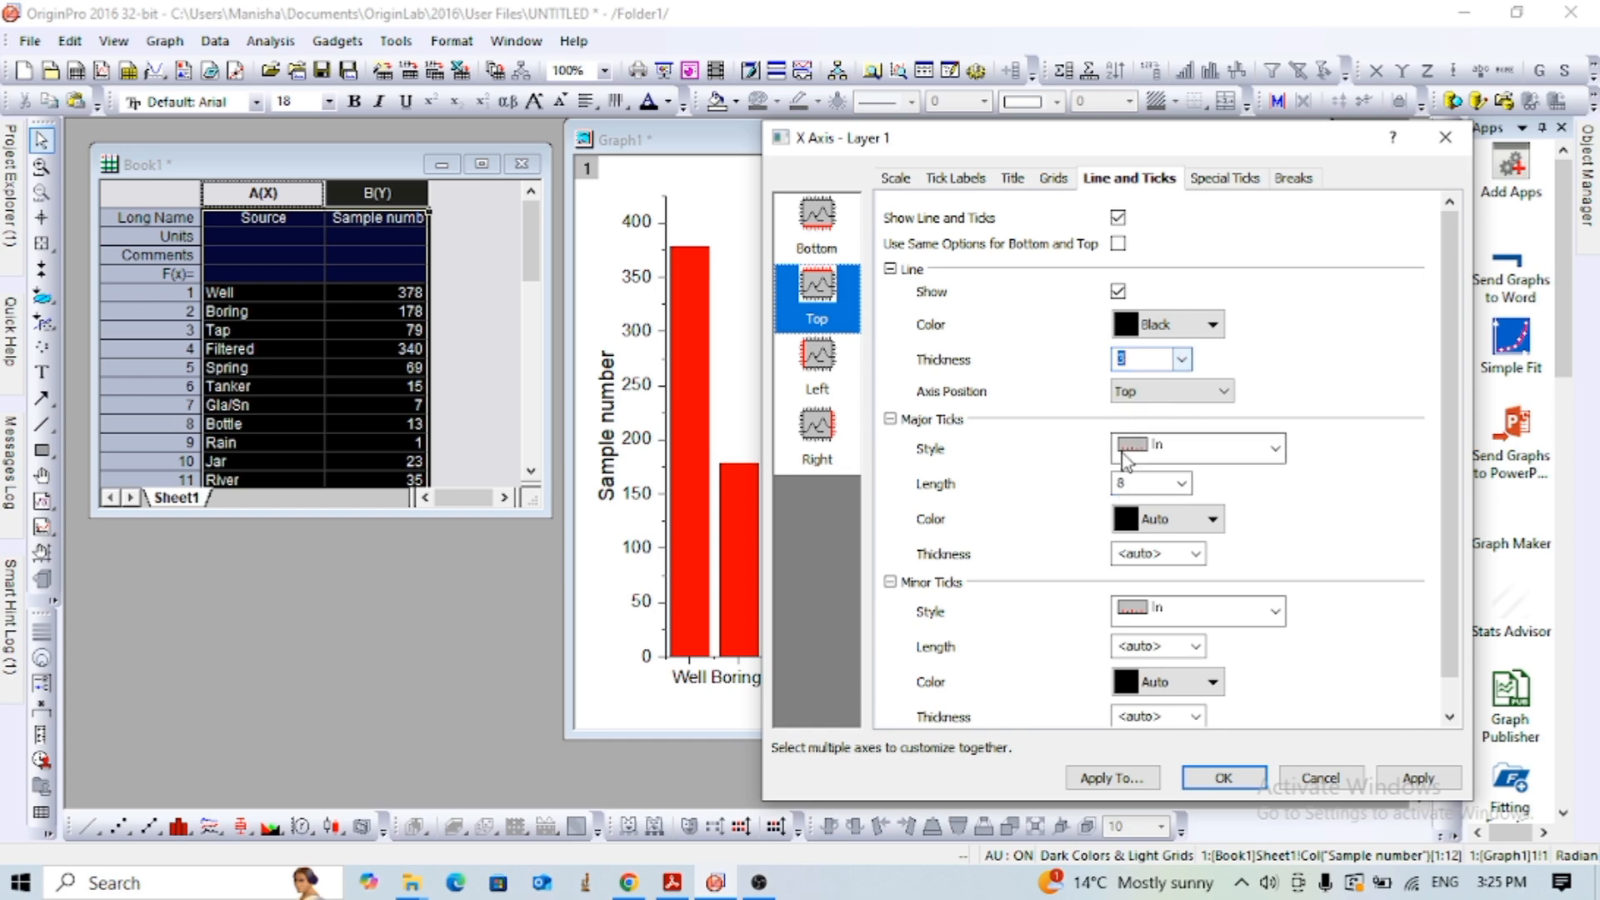
pyautogui.click(1275, 448)
pyautogui.click(1169, 553)
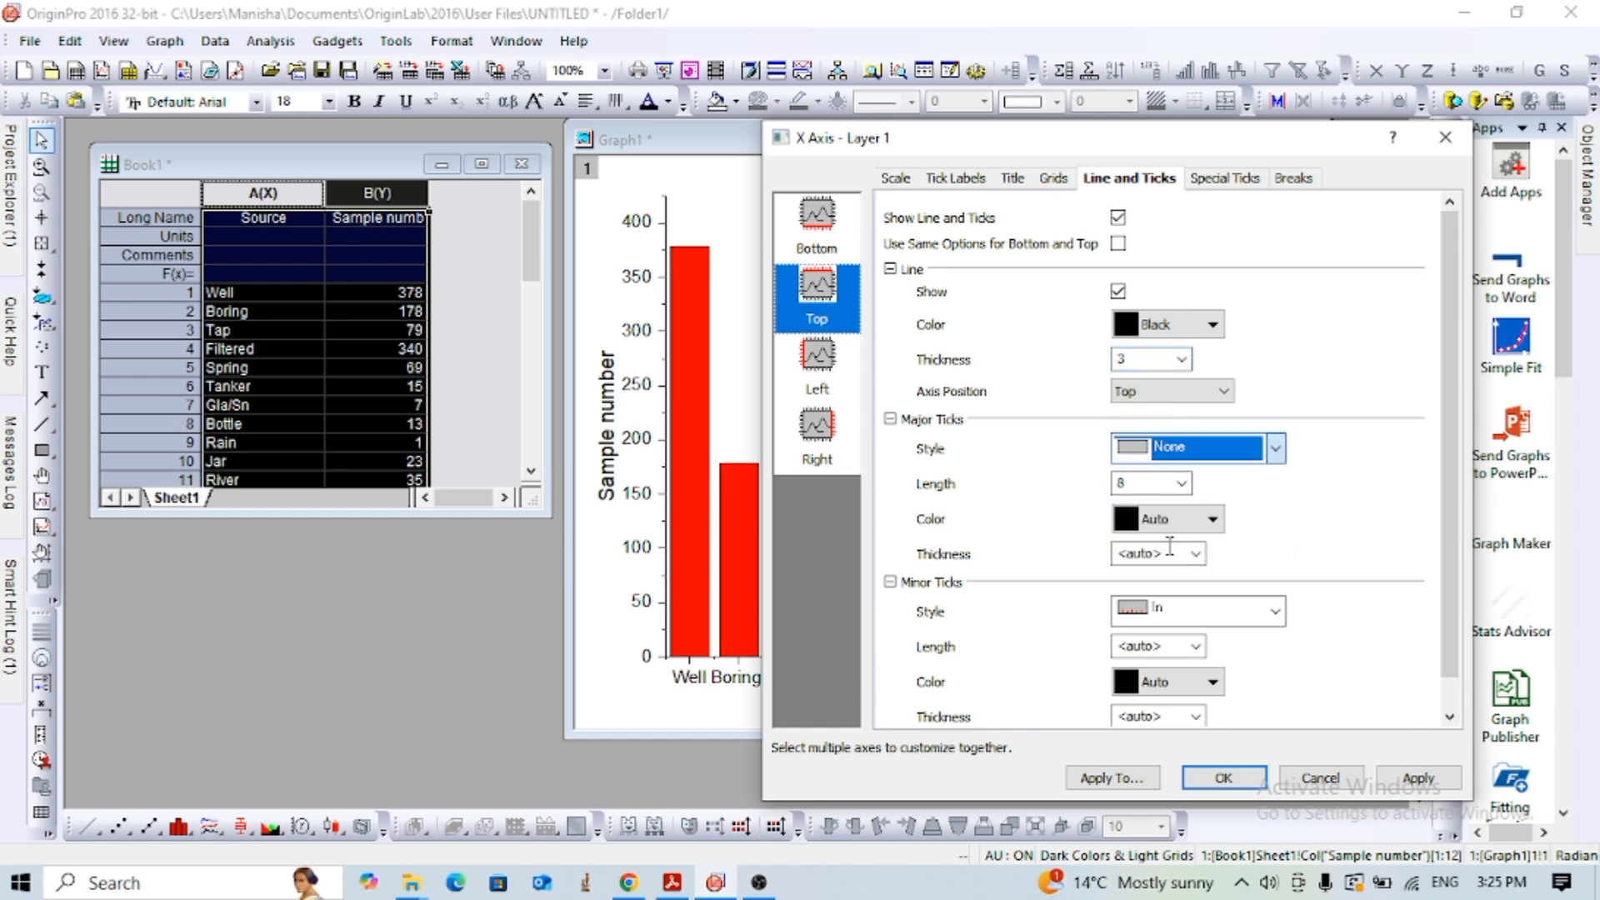
pyautogui.click(1275, 612)
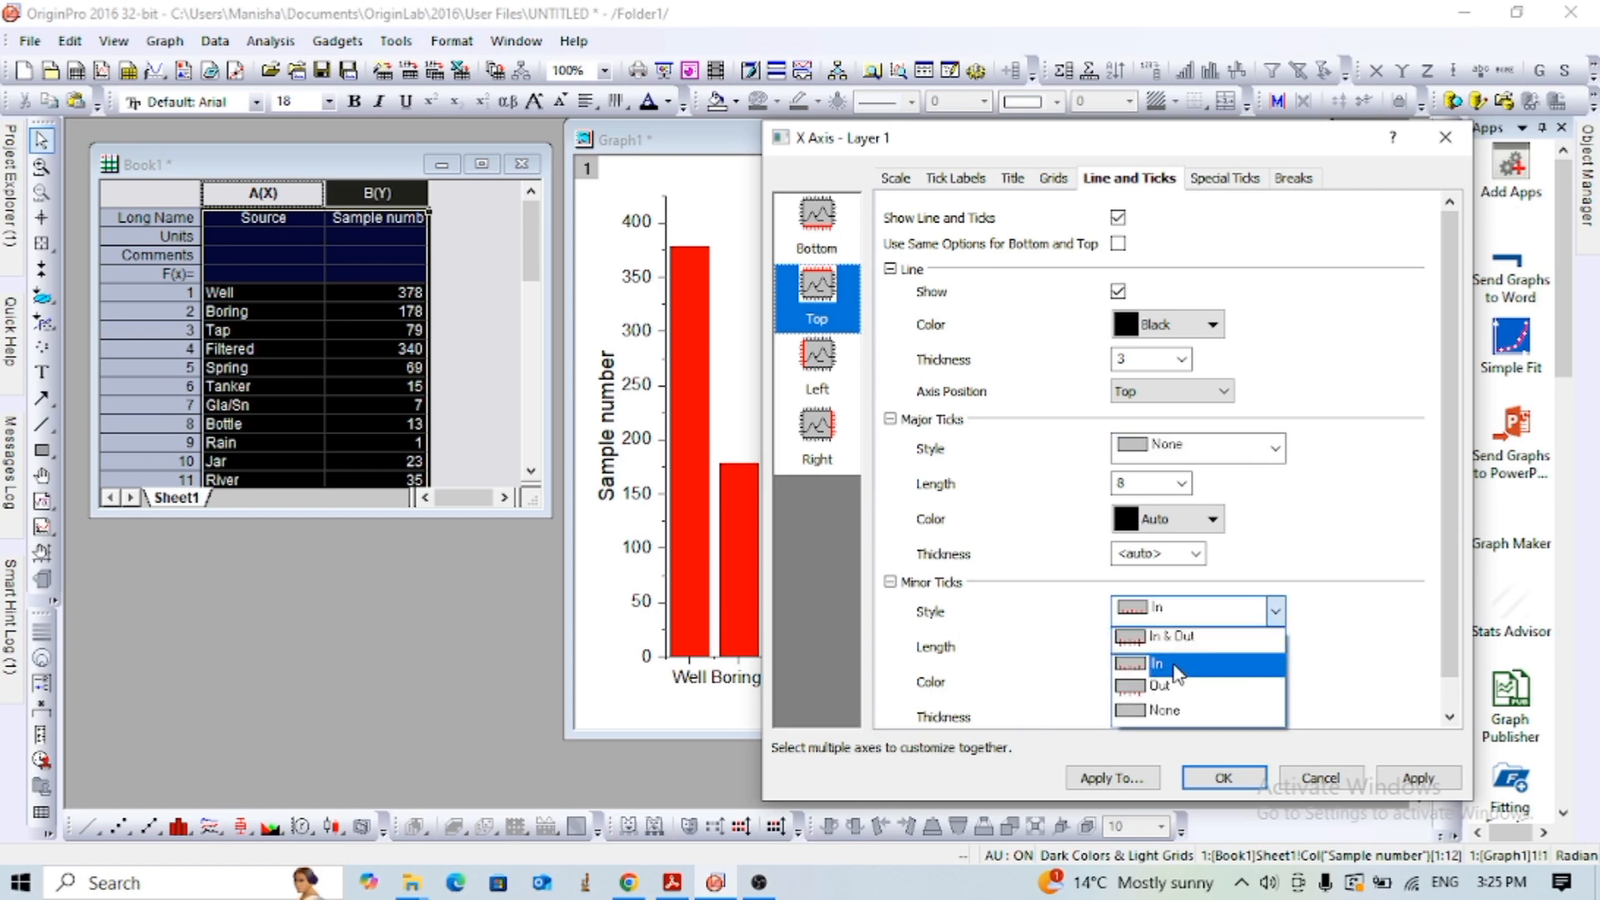
pyautogui.click(1161, 711)
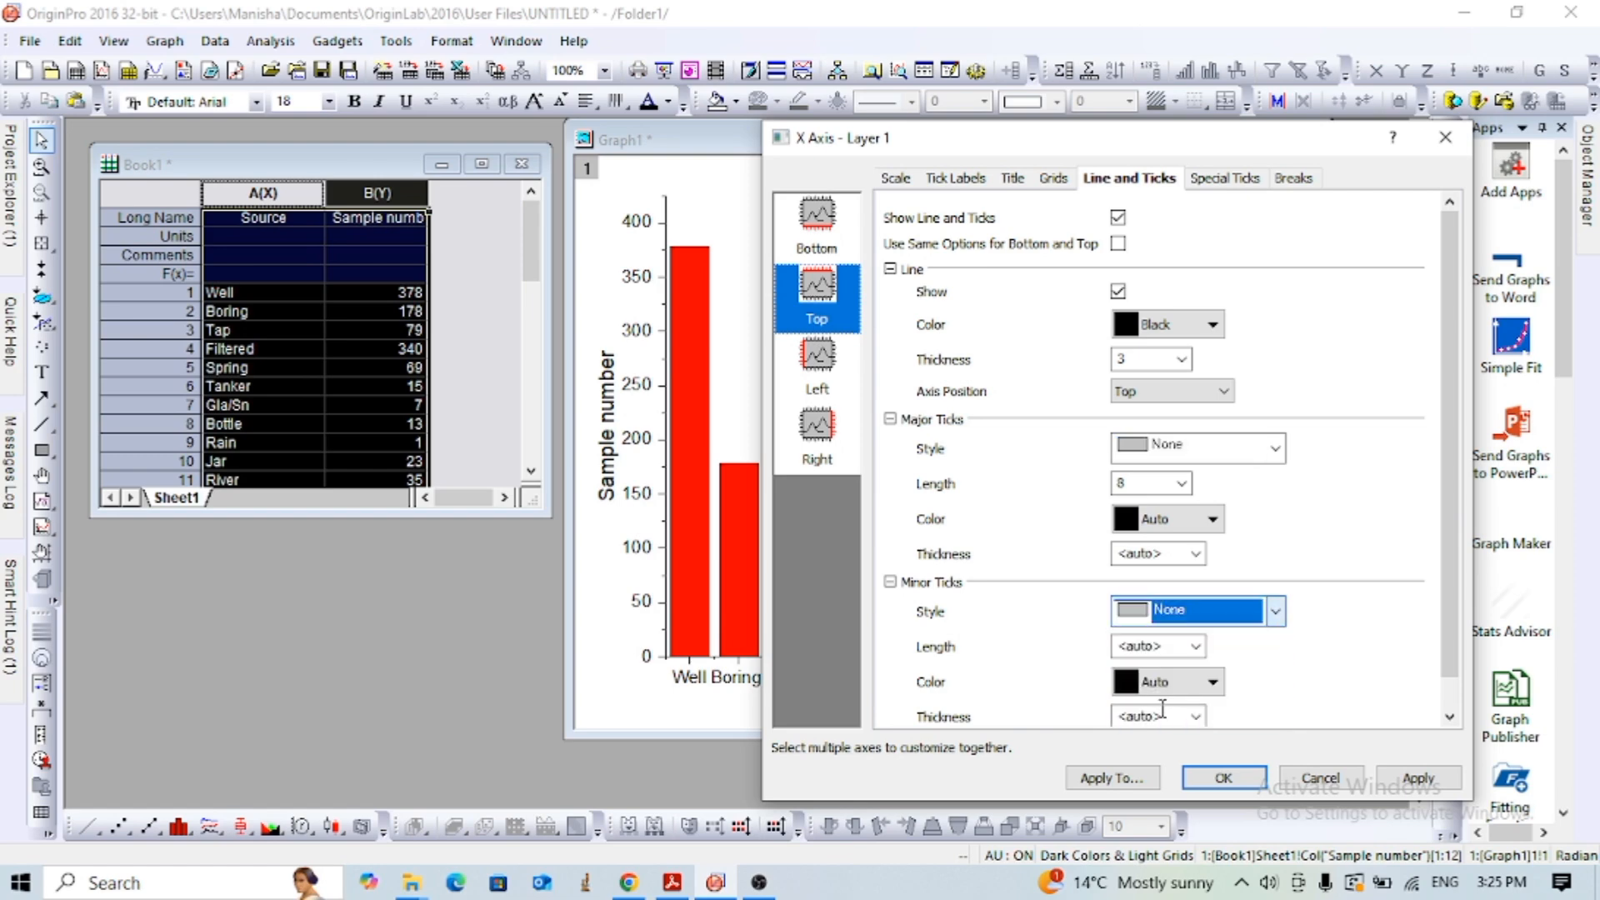
# - Set the left axis line thickness to 3, with Out as the style for its major and minor ticks
pyautogui.click(817, 359)
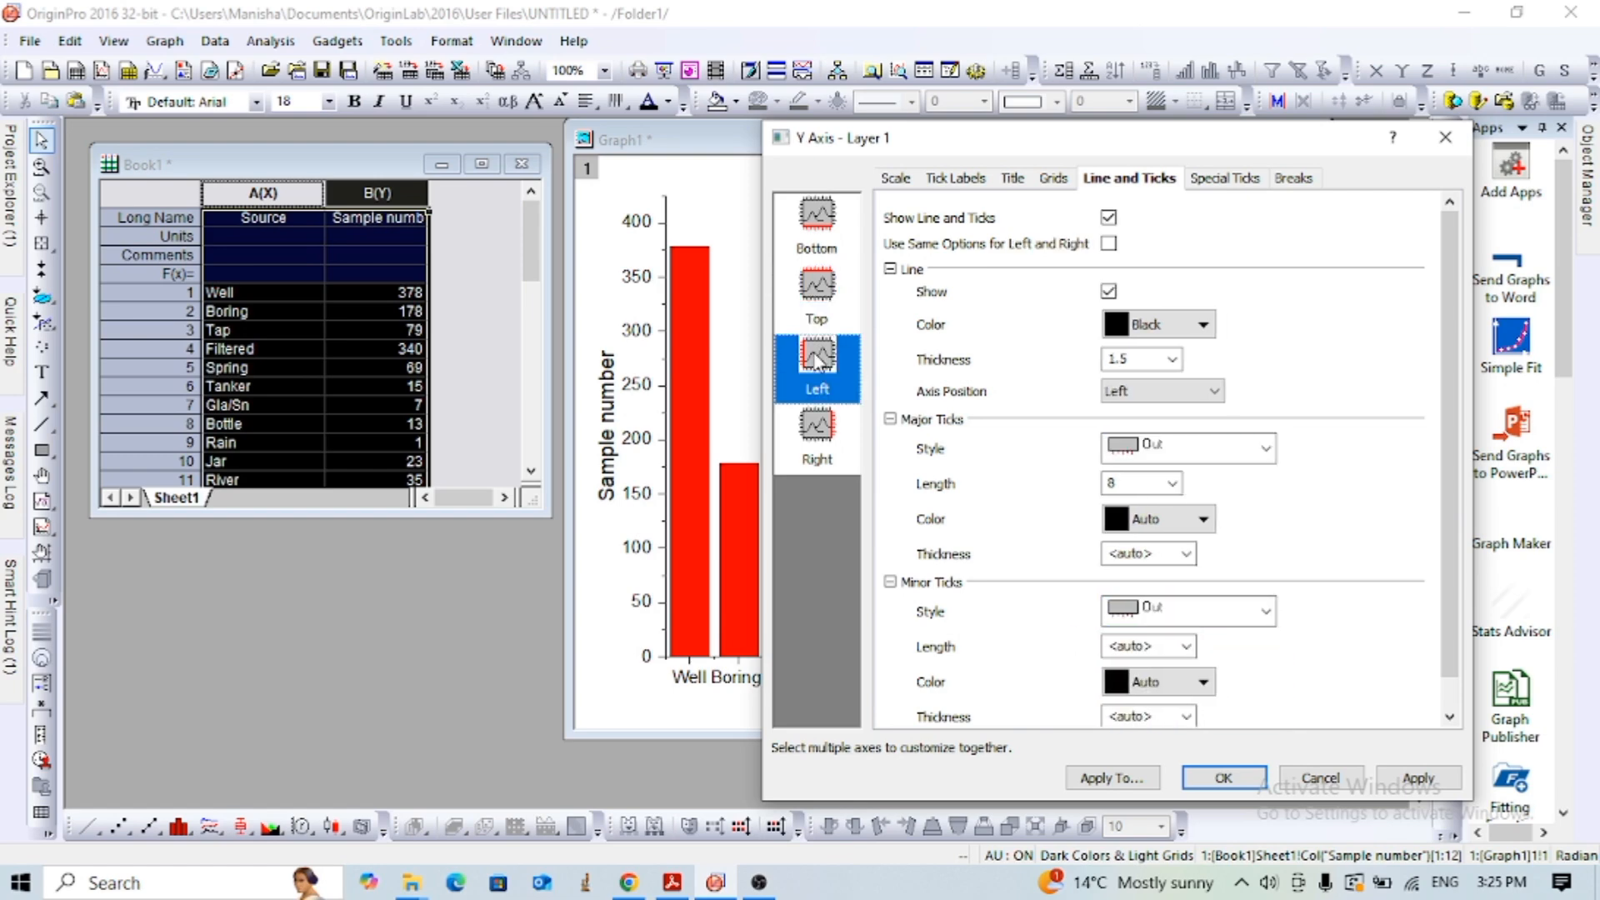
pyautogui.click(1172, 359)
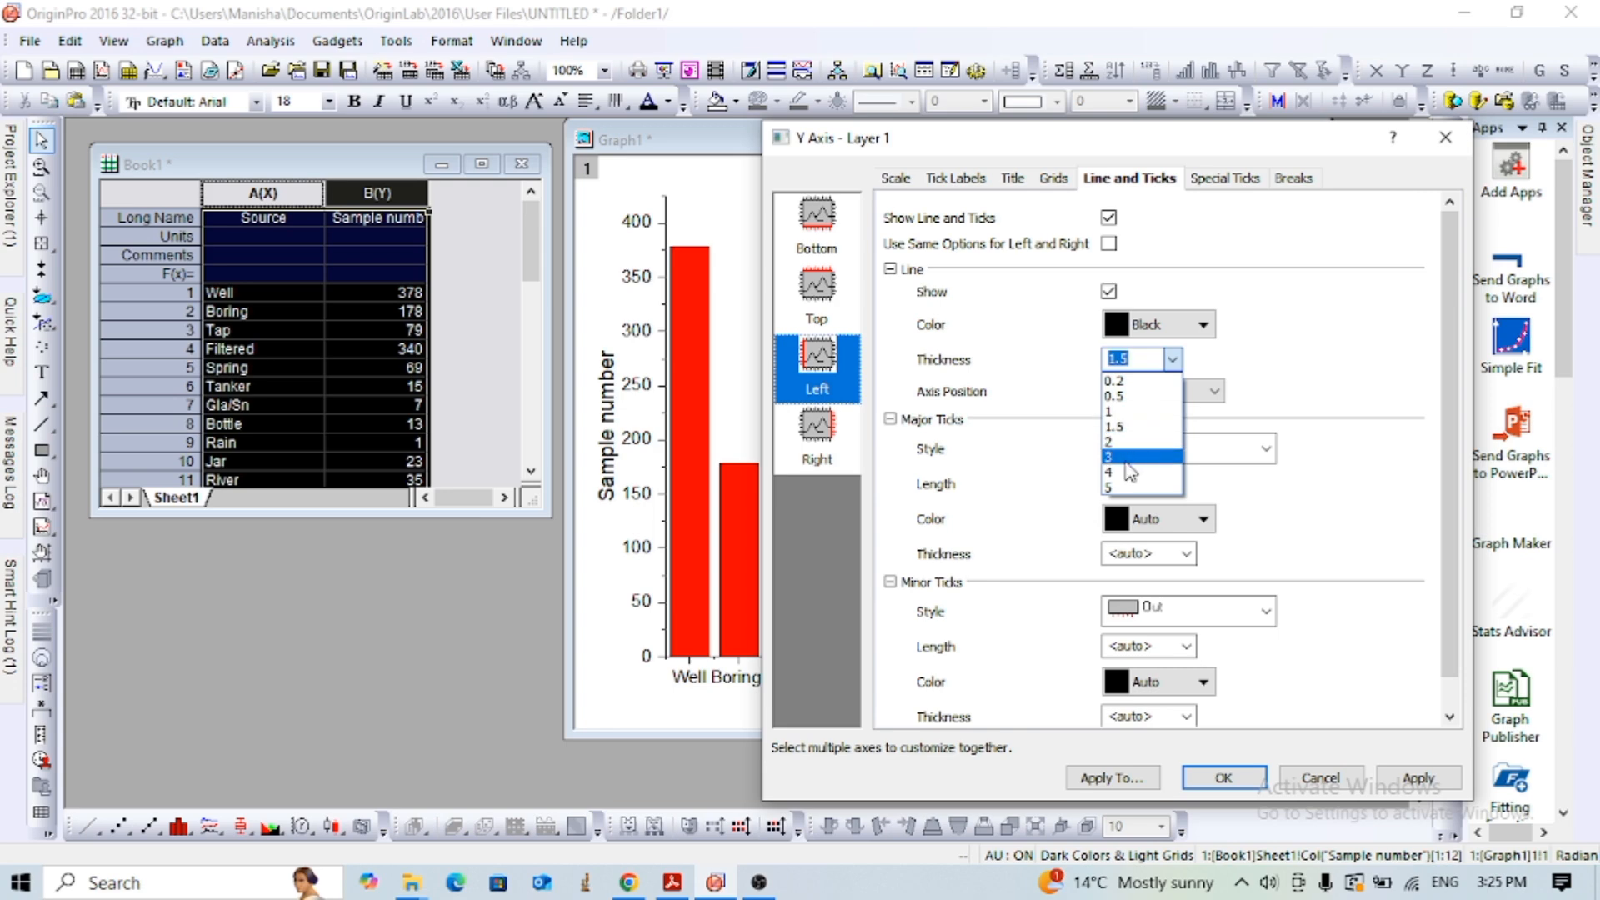
pyautogui.click(1129, 457)
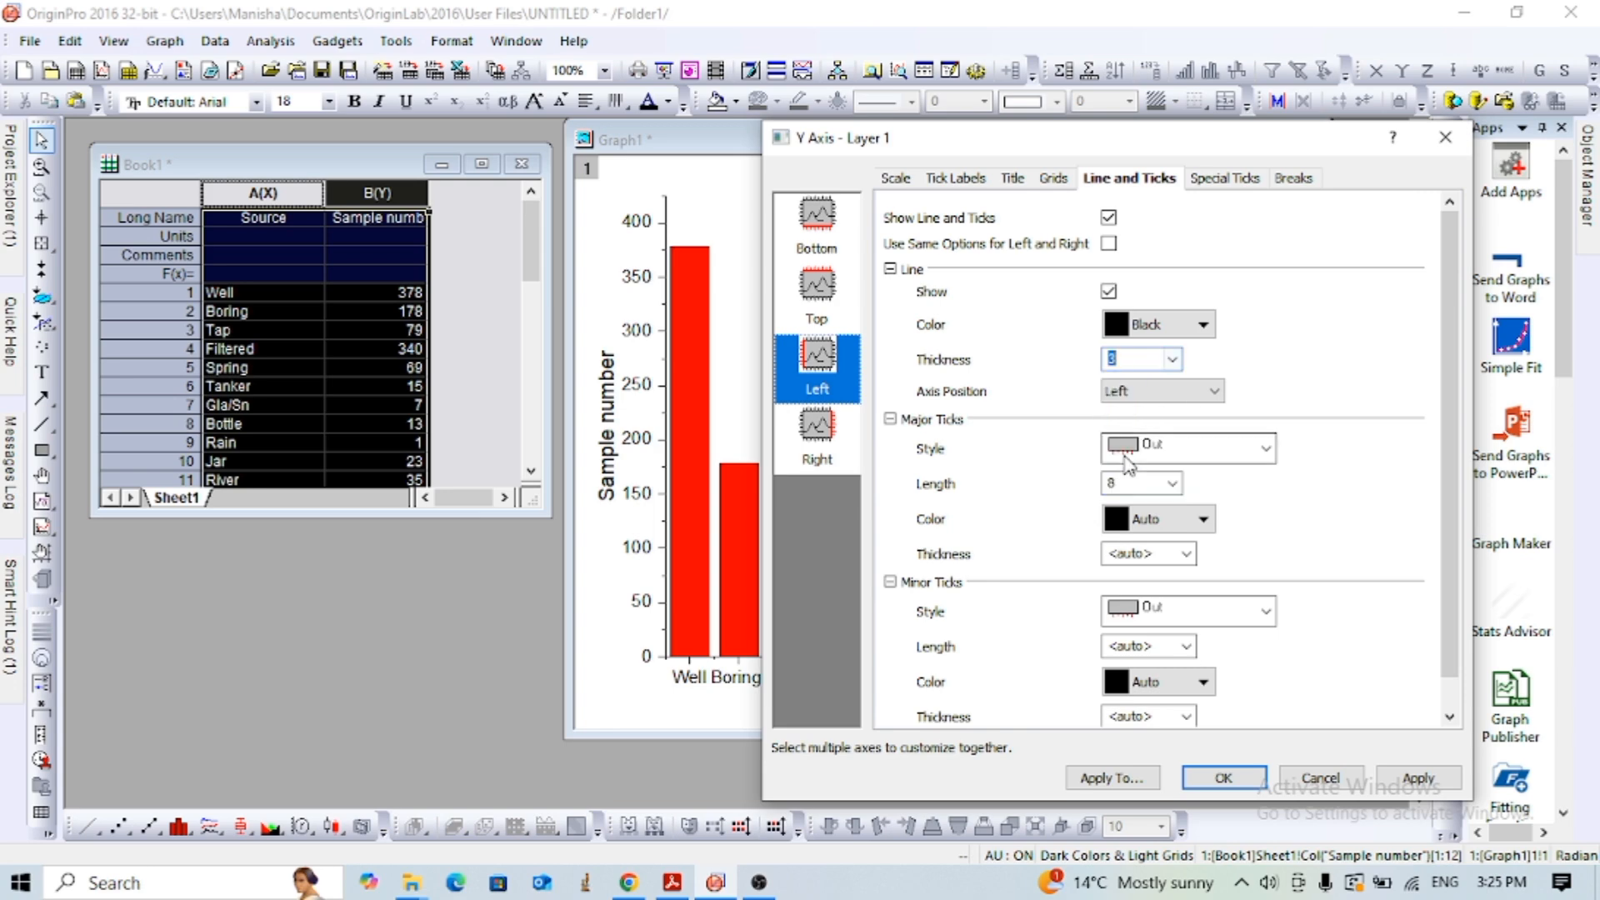
pyautogui.click(1266, 450)
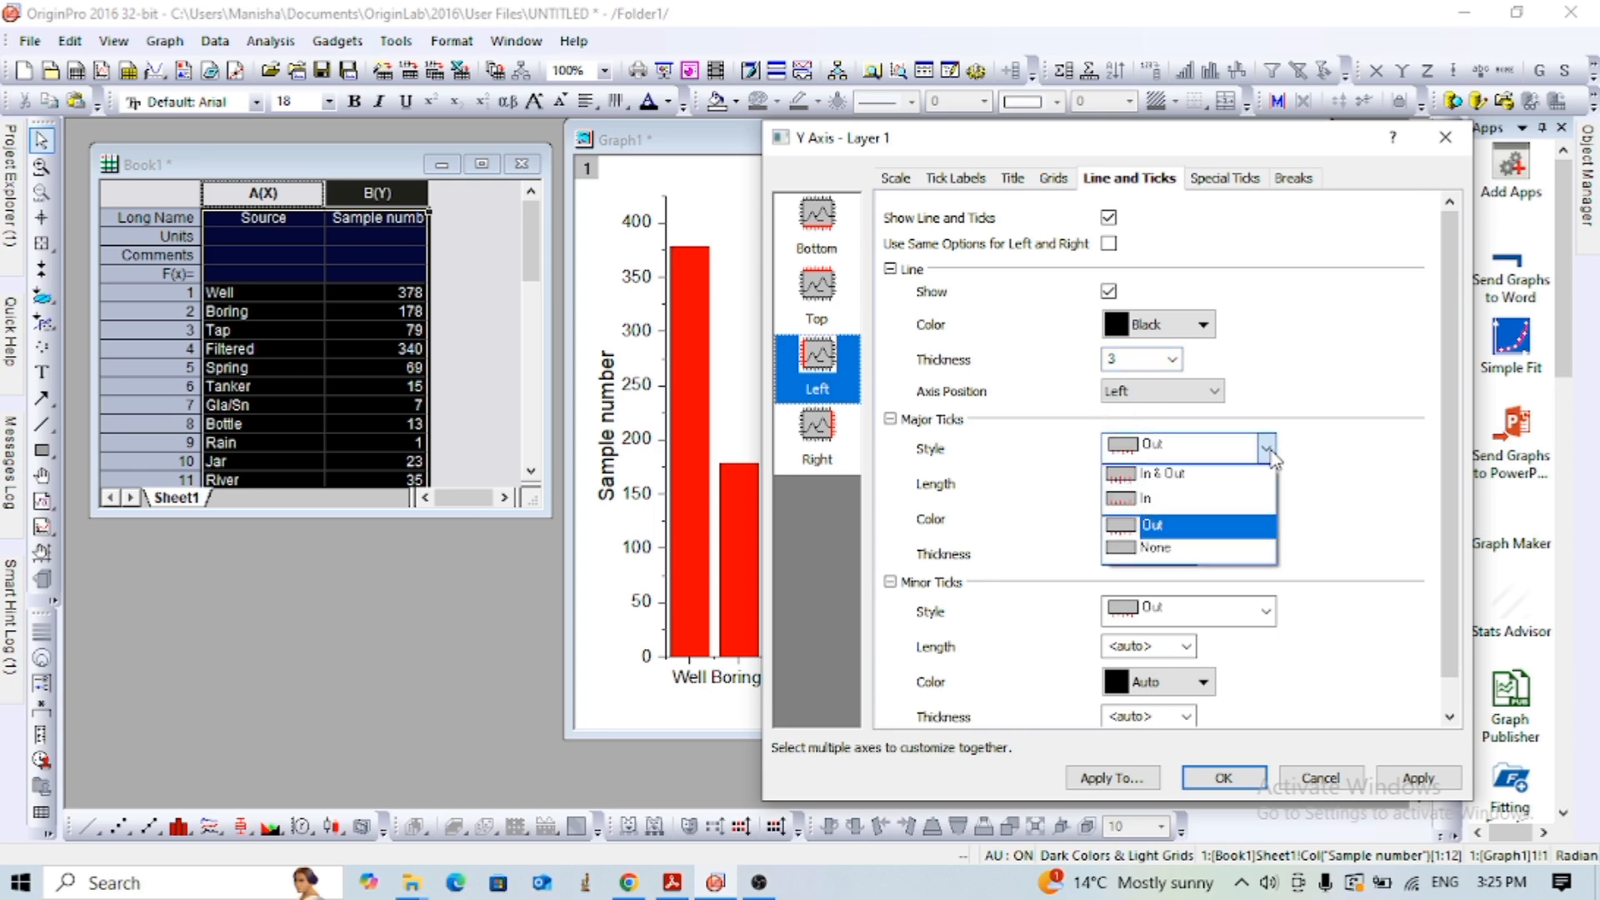
pyautogui.click(1344, 459)
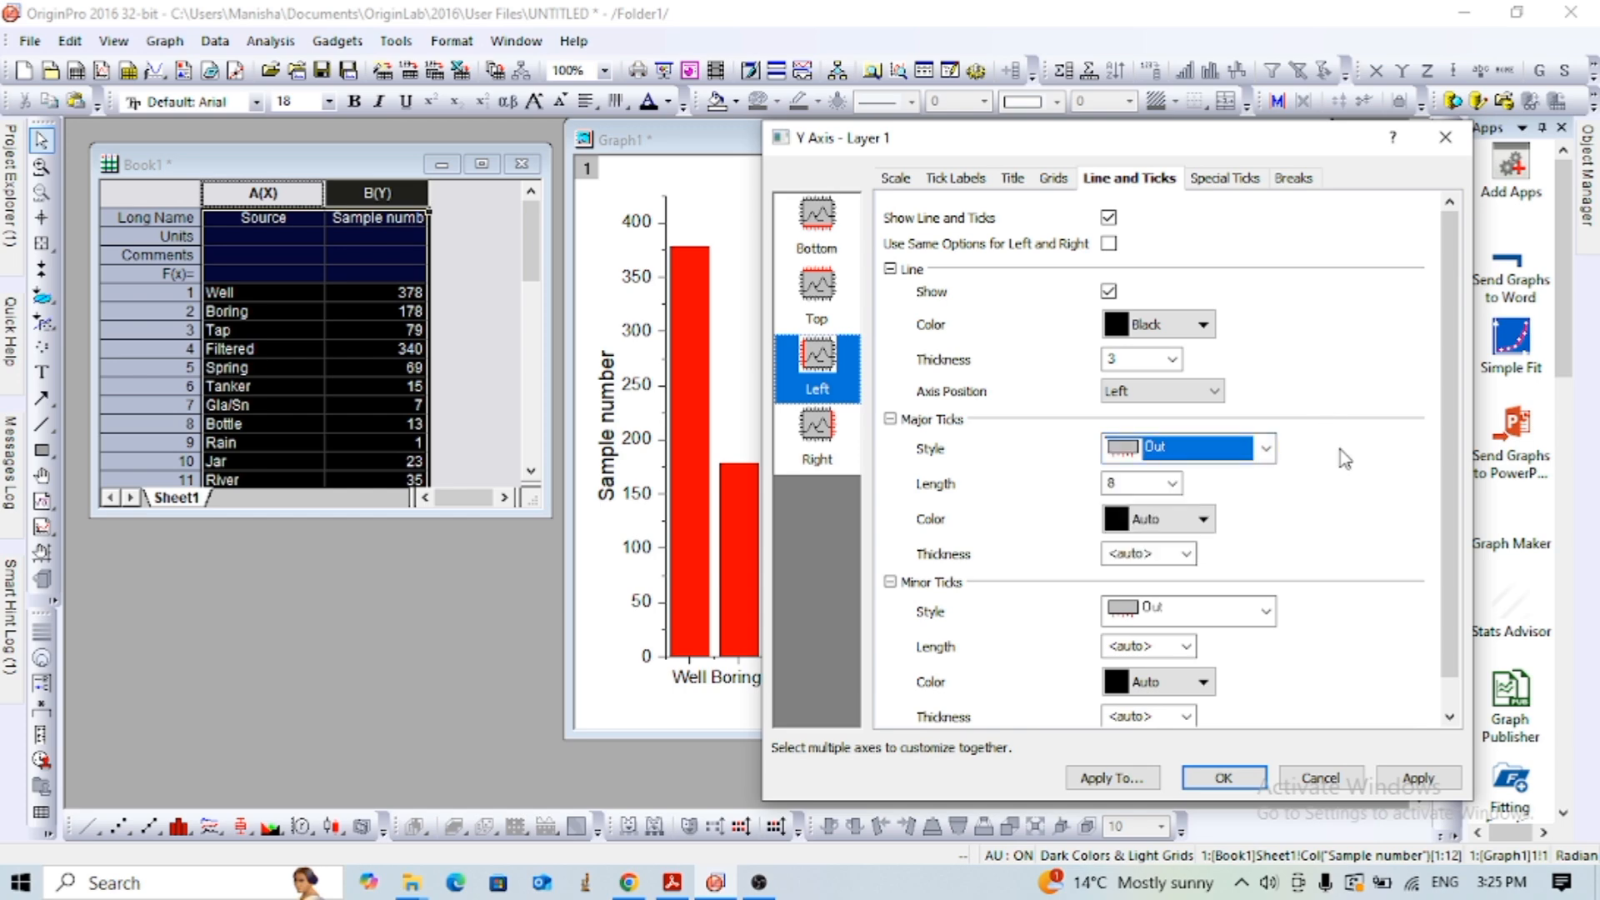
pyautogui.click(1266, 611)
pyautogui.click(1328, 625)
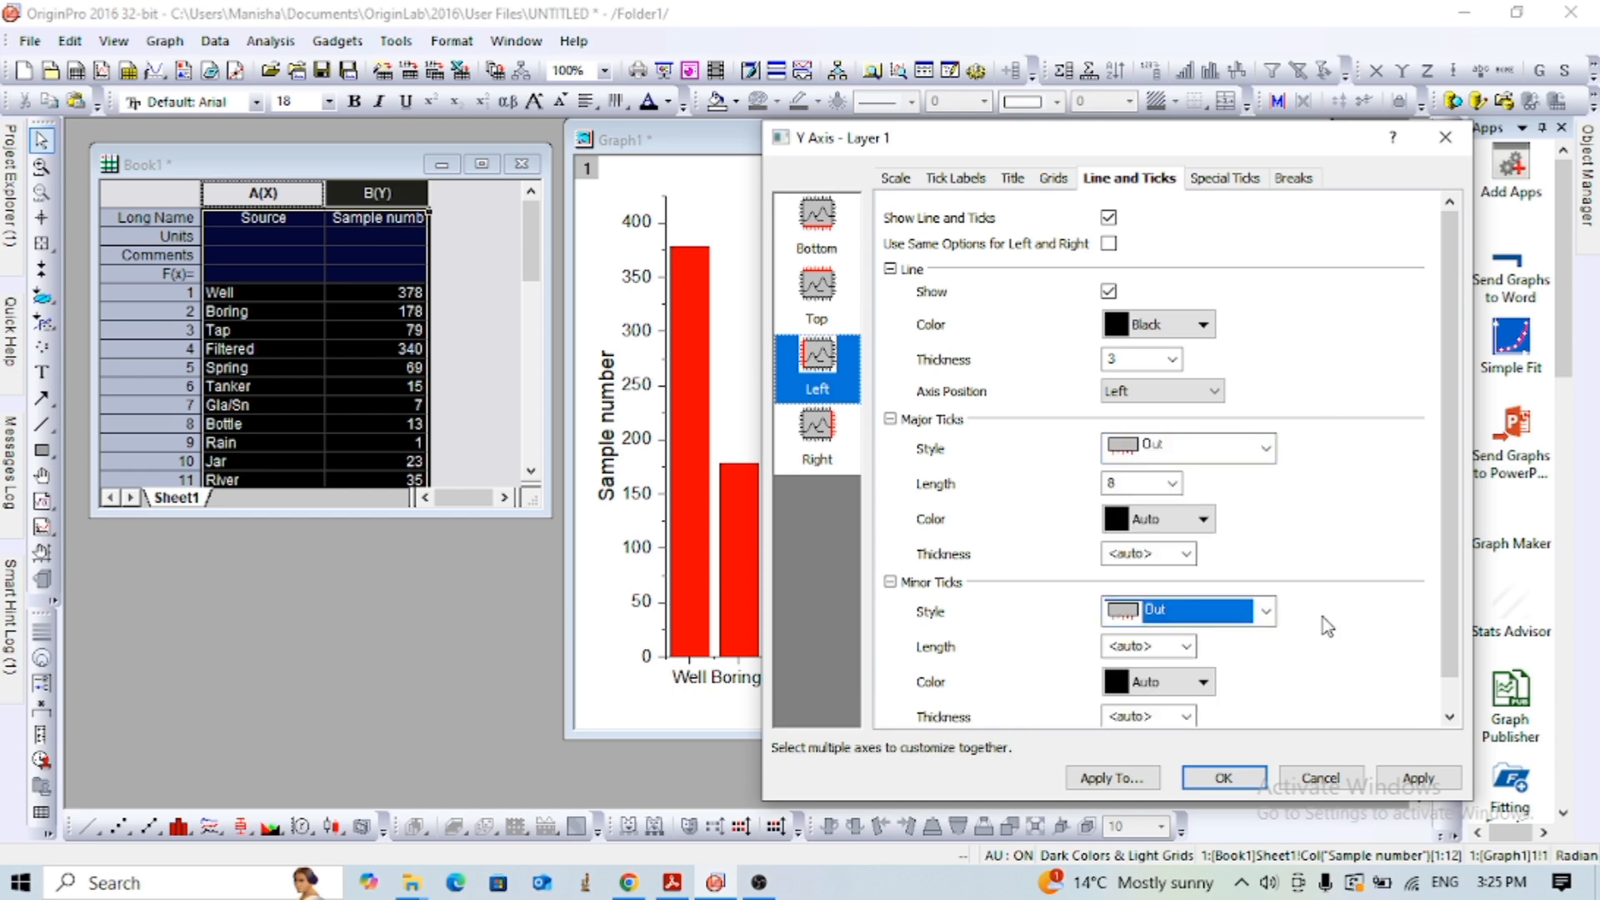
# - Show the right axis line with thickness 3 and major and minor tick styles None, and apply the axis settings
pyautogui.click(818, 430)
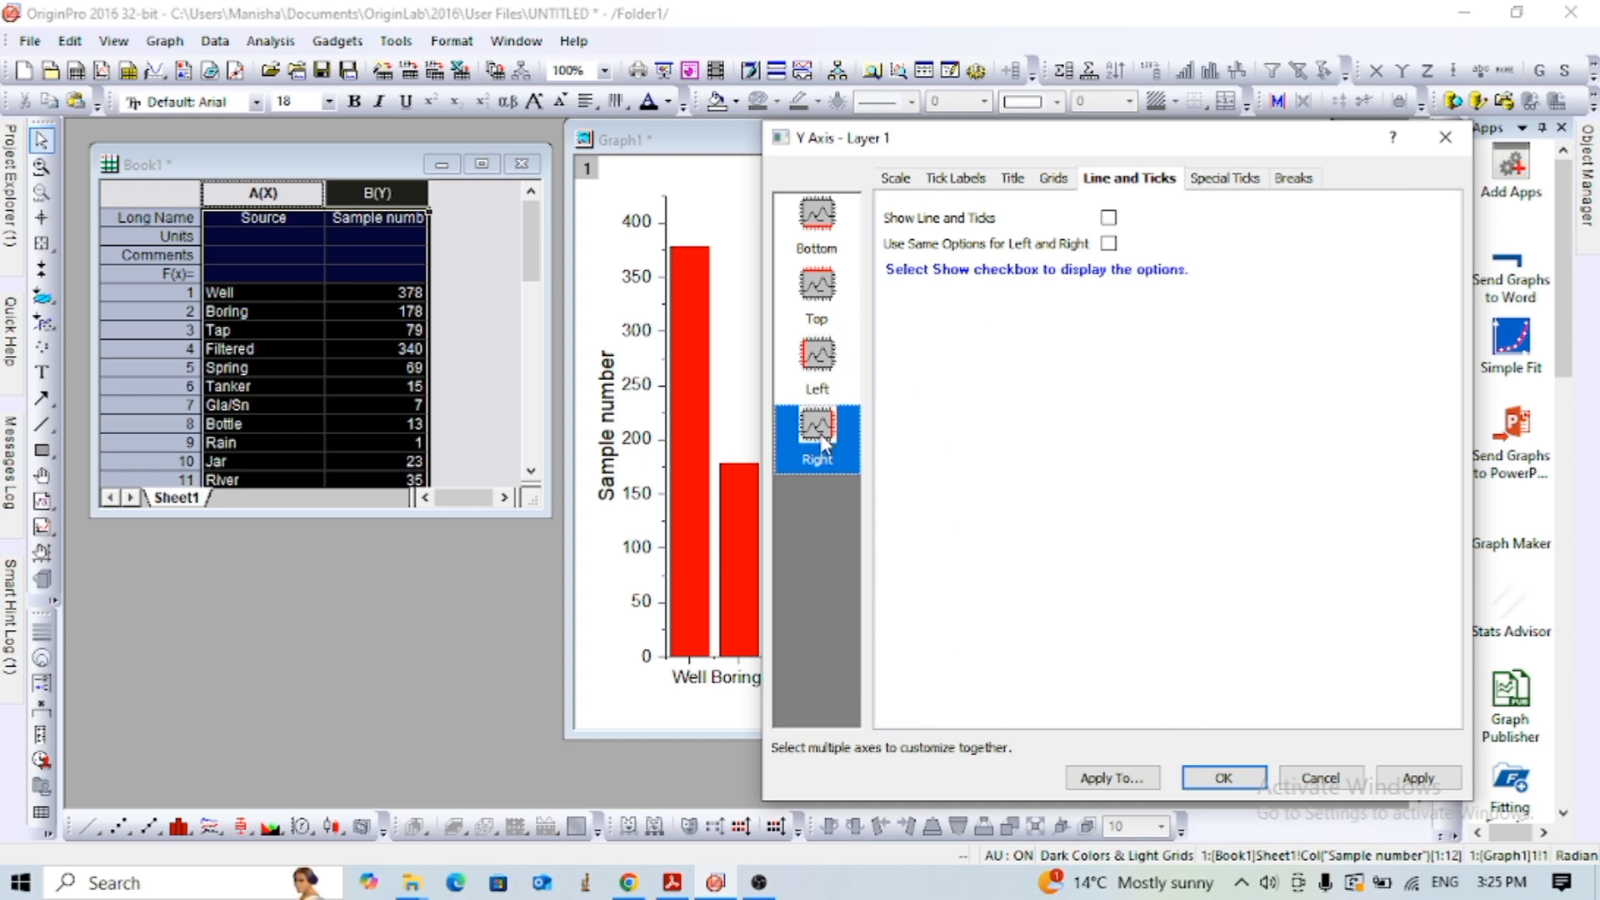
pyautogui.click(1109, 218)
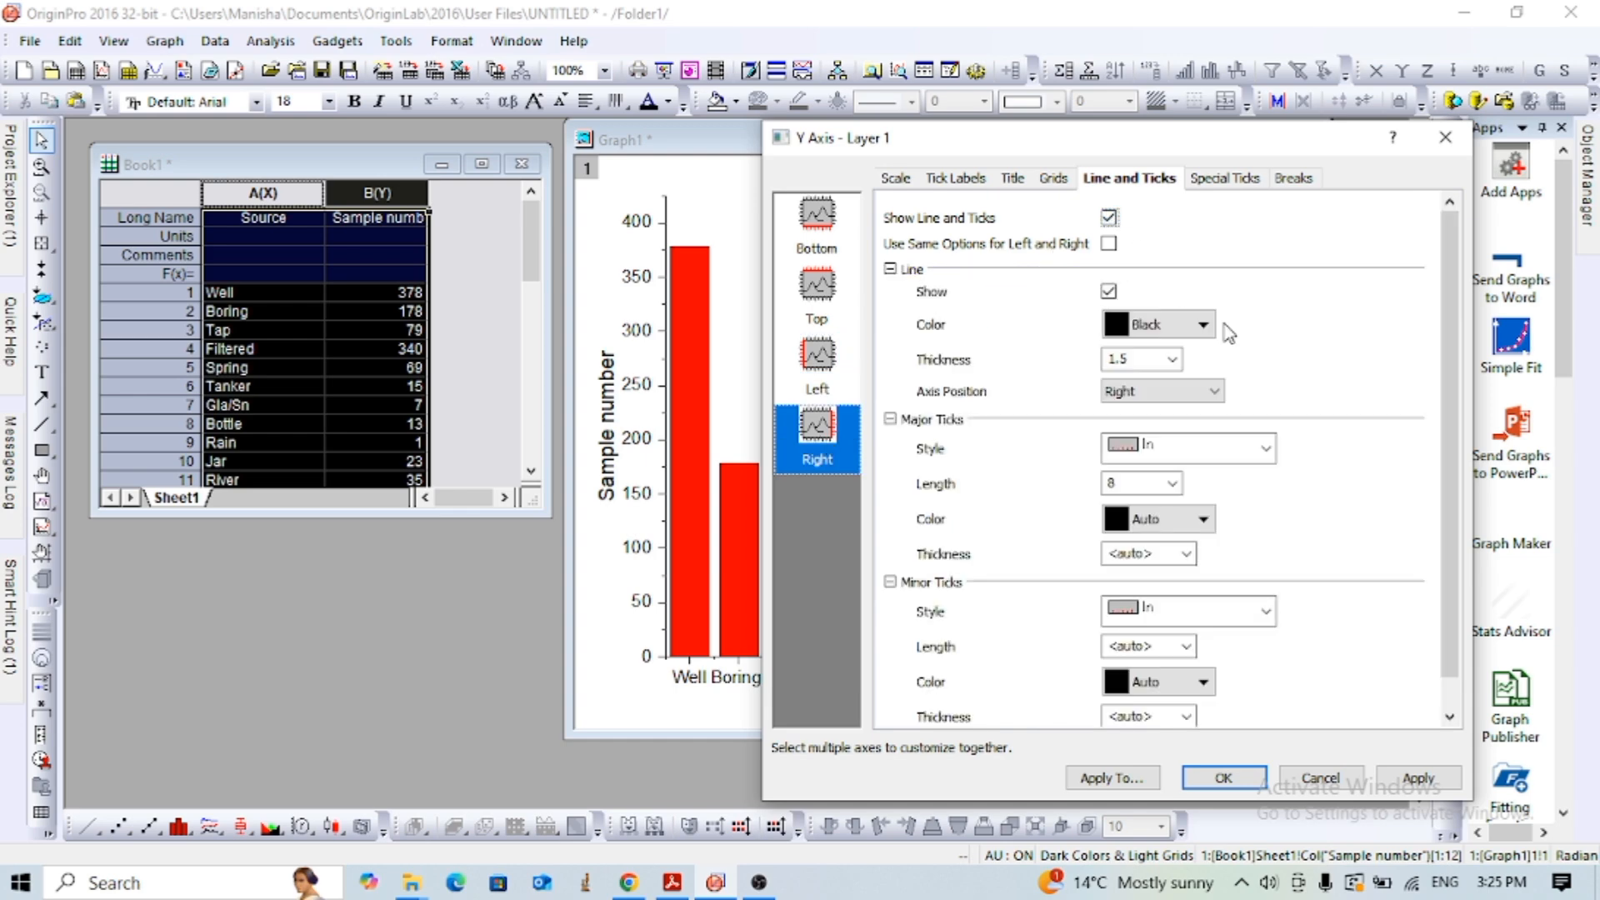
pyautogui.click(1172, 359)
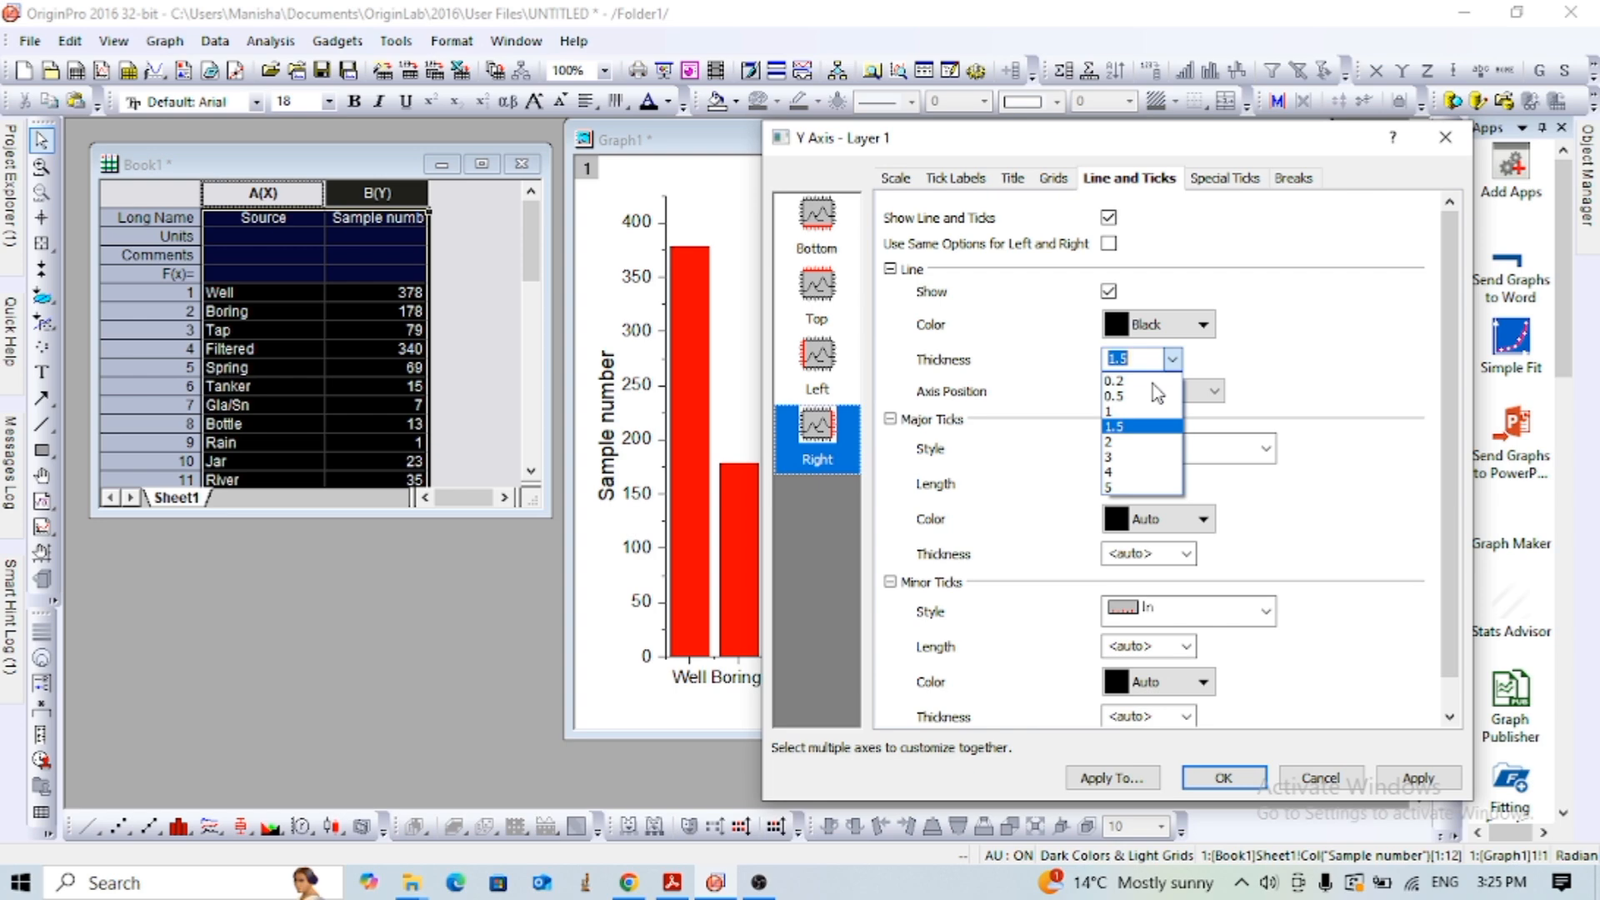
pyautogui.click(1117, 458)
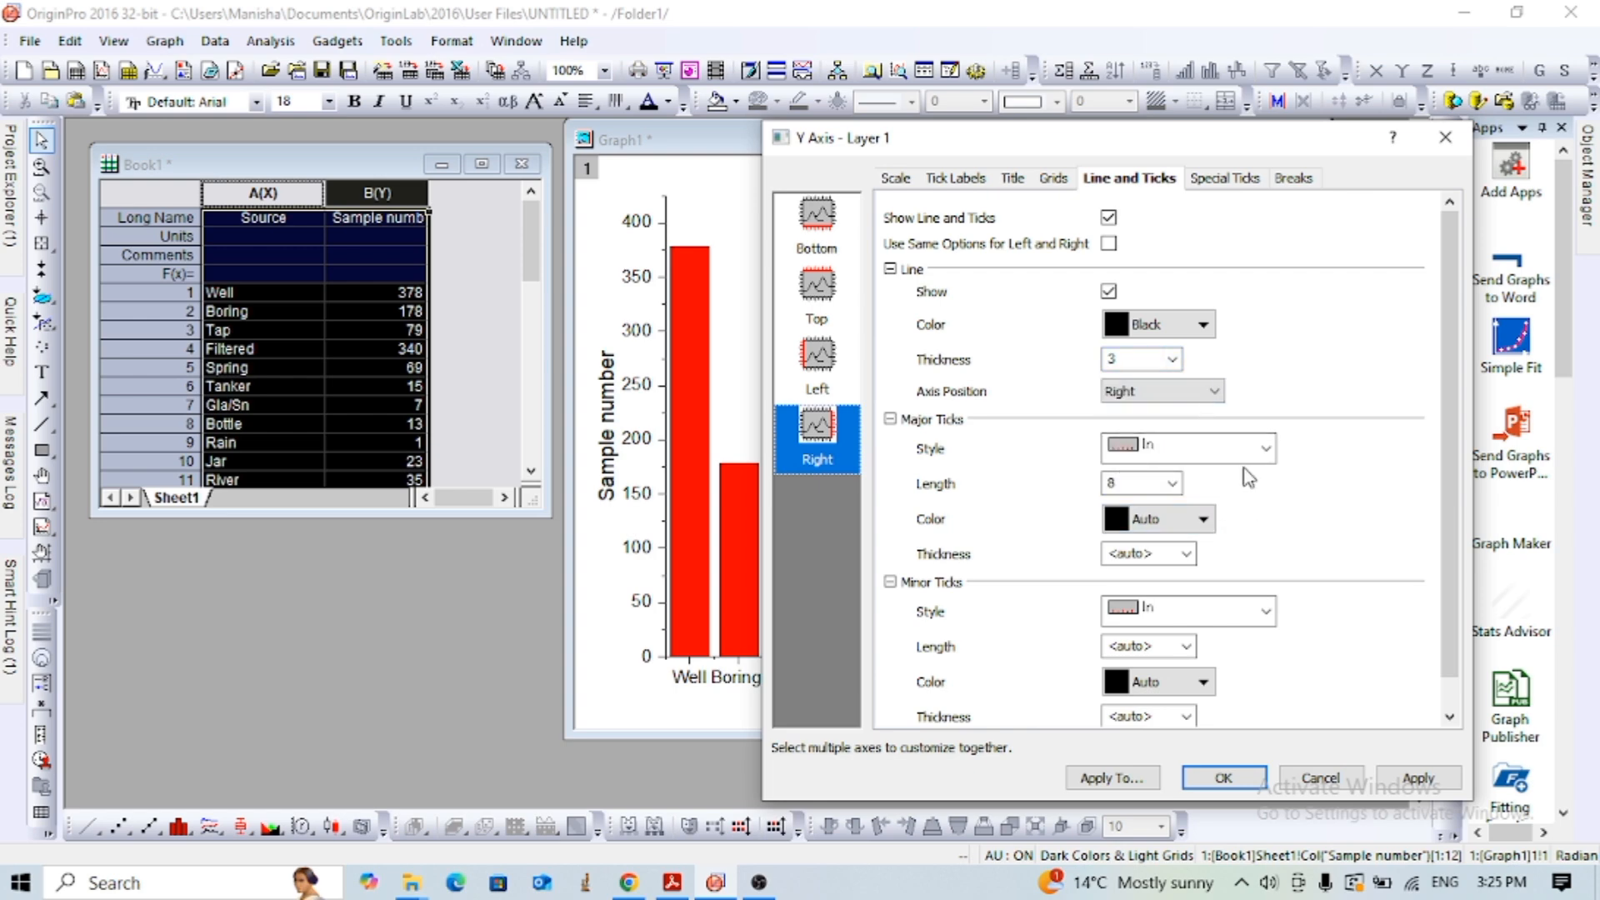
pyautogui.click(1260, 450)
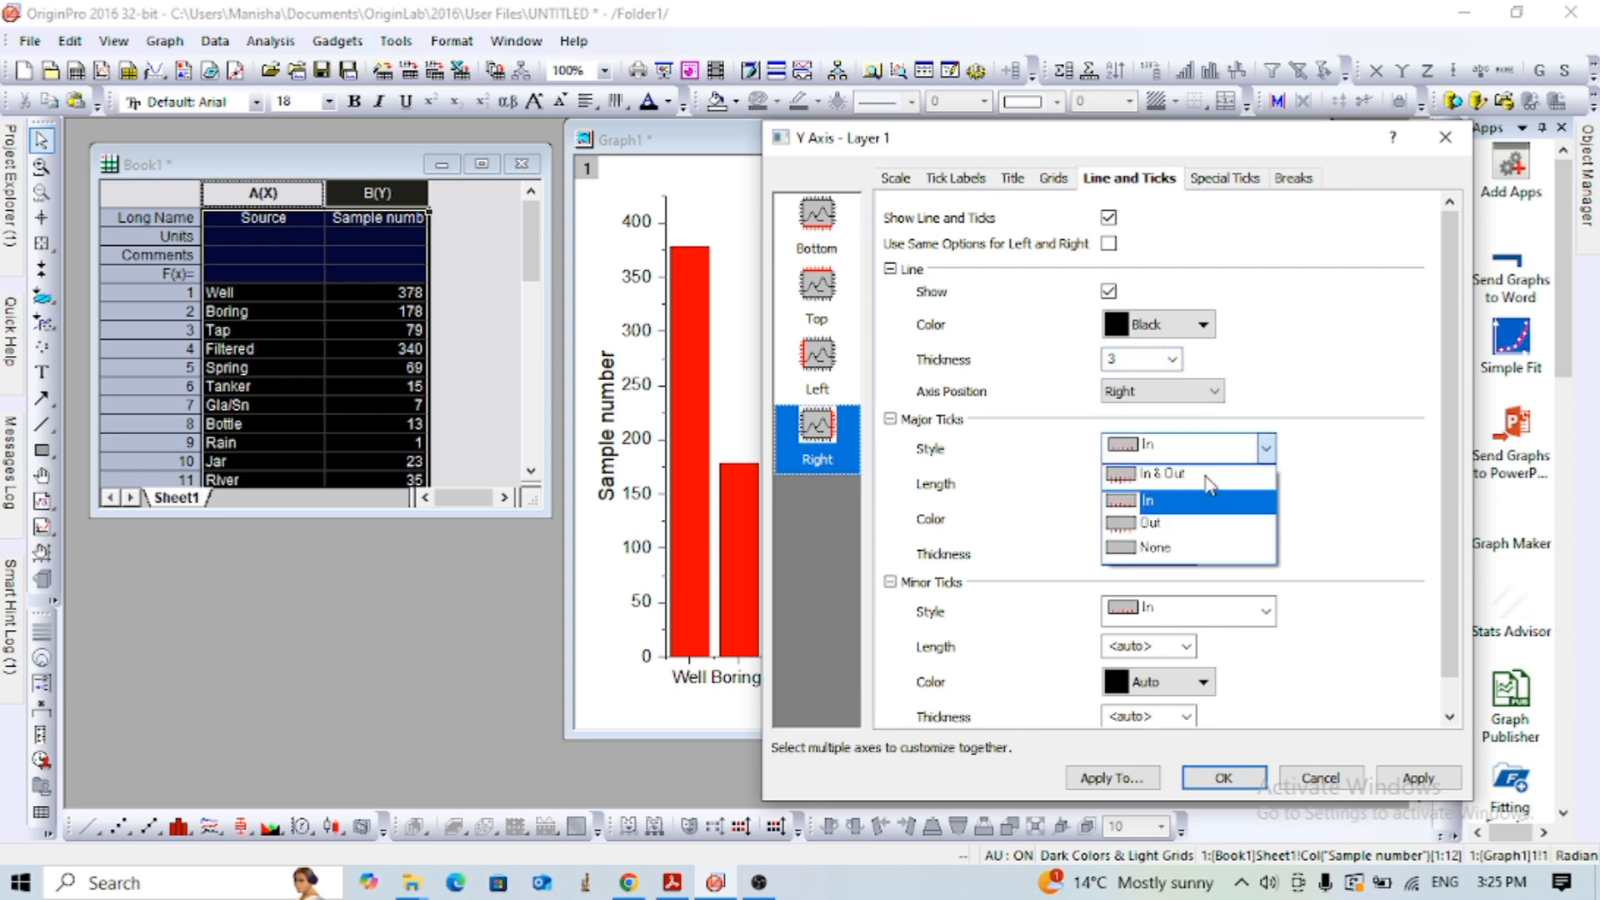
pyautogui.click(1152, 547)
pyautogui.click(1267, 620)
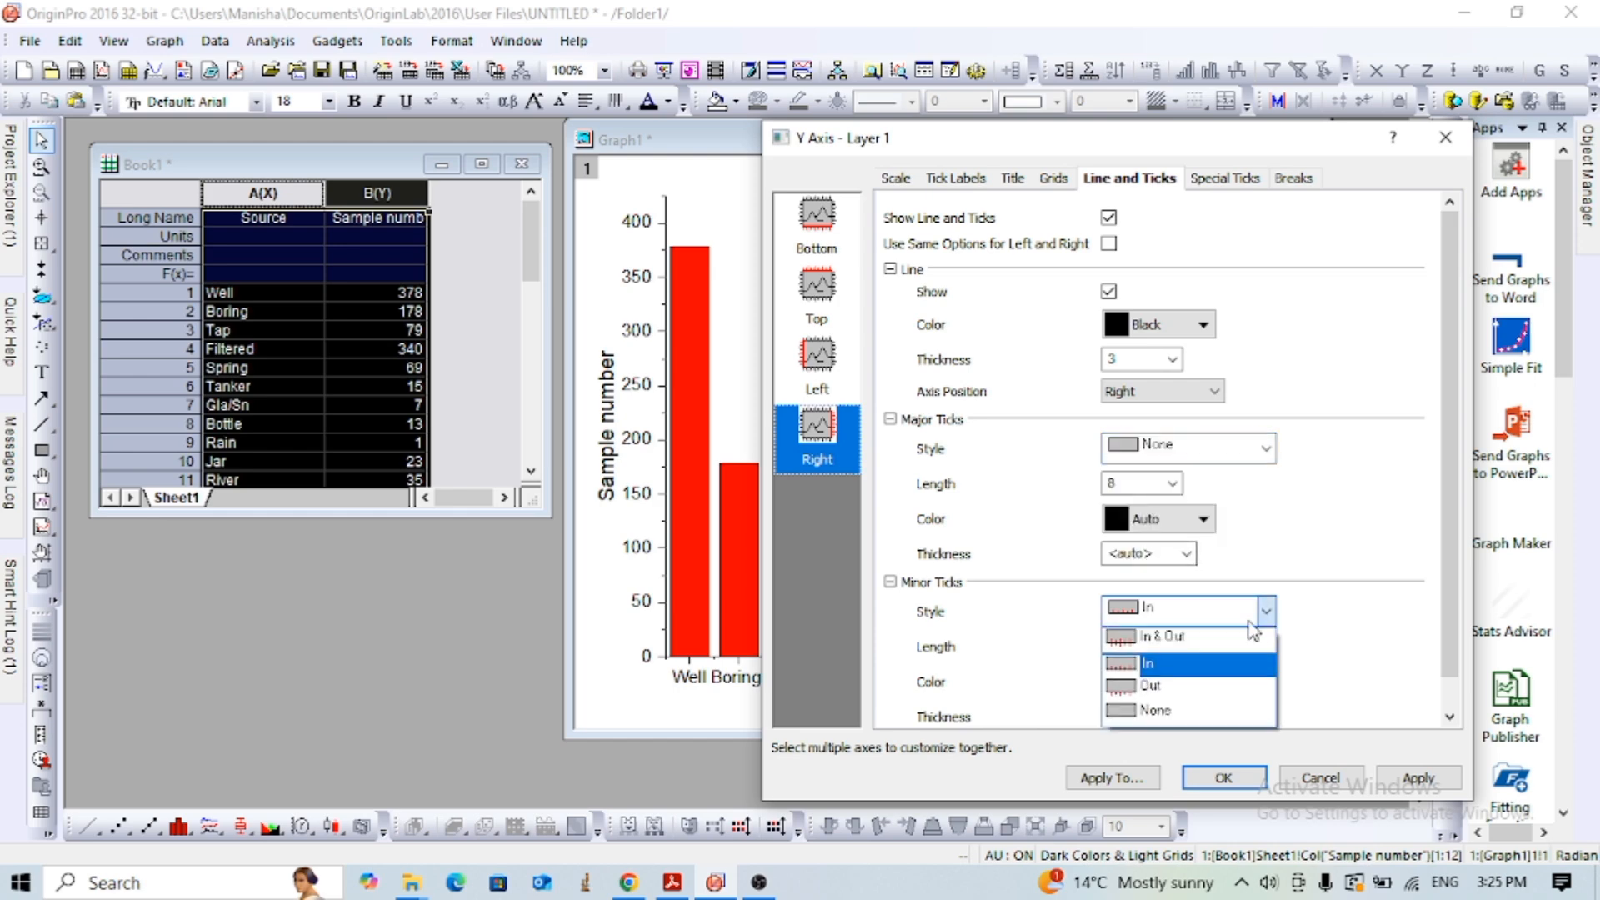
pyautogui.click(1157, 708)
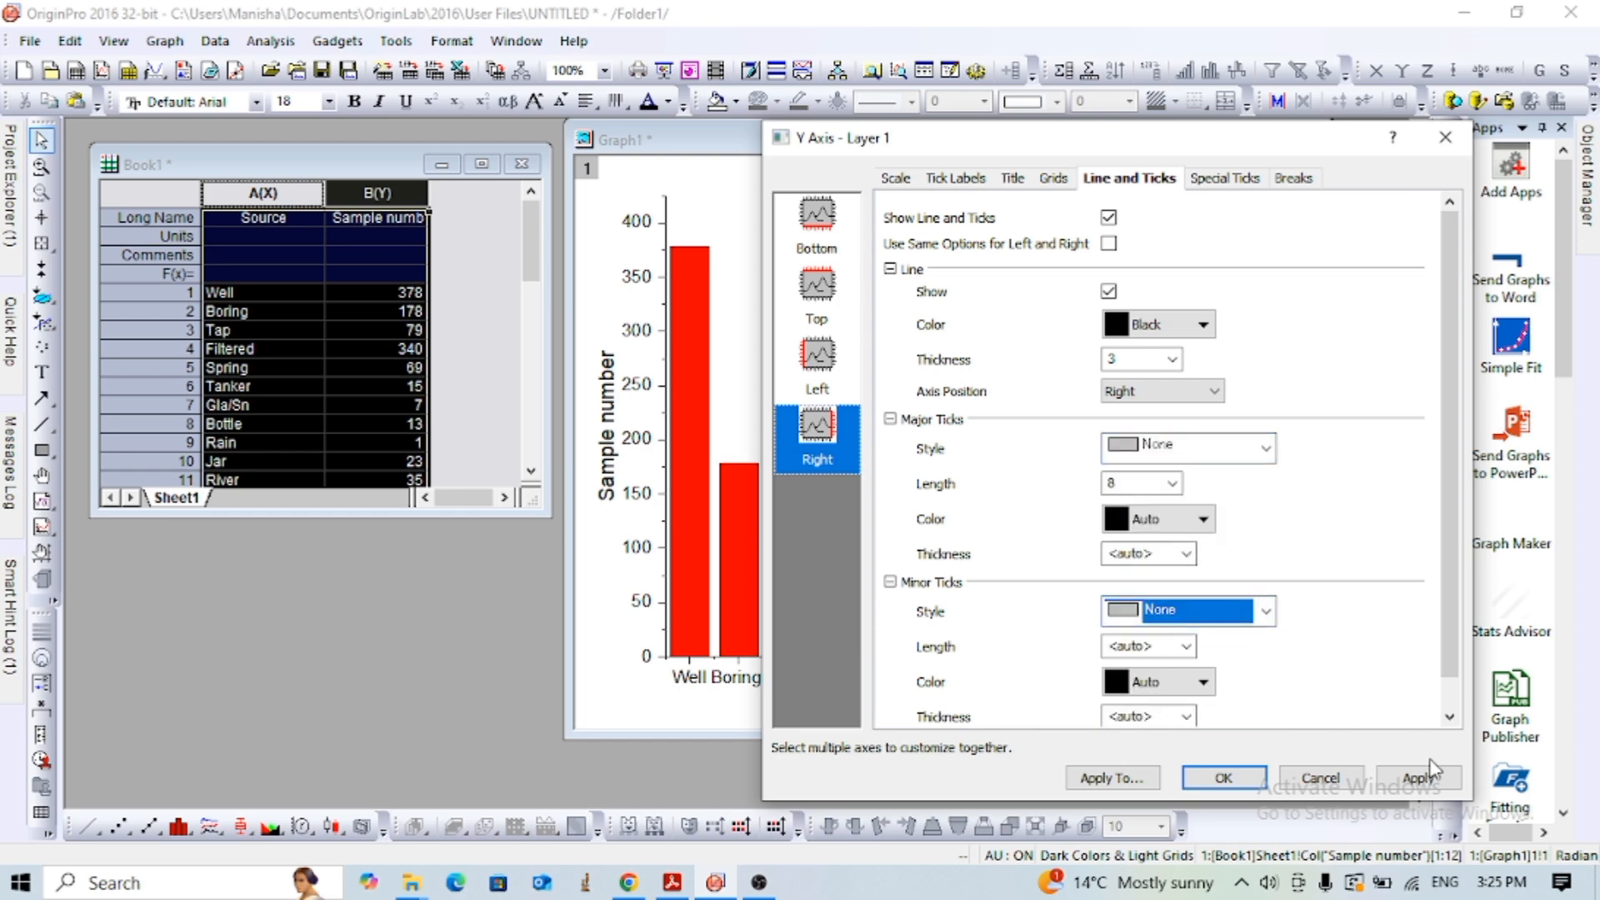
pyautogui.click(1425, 782)
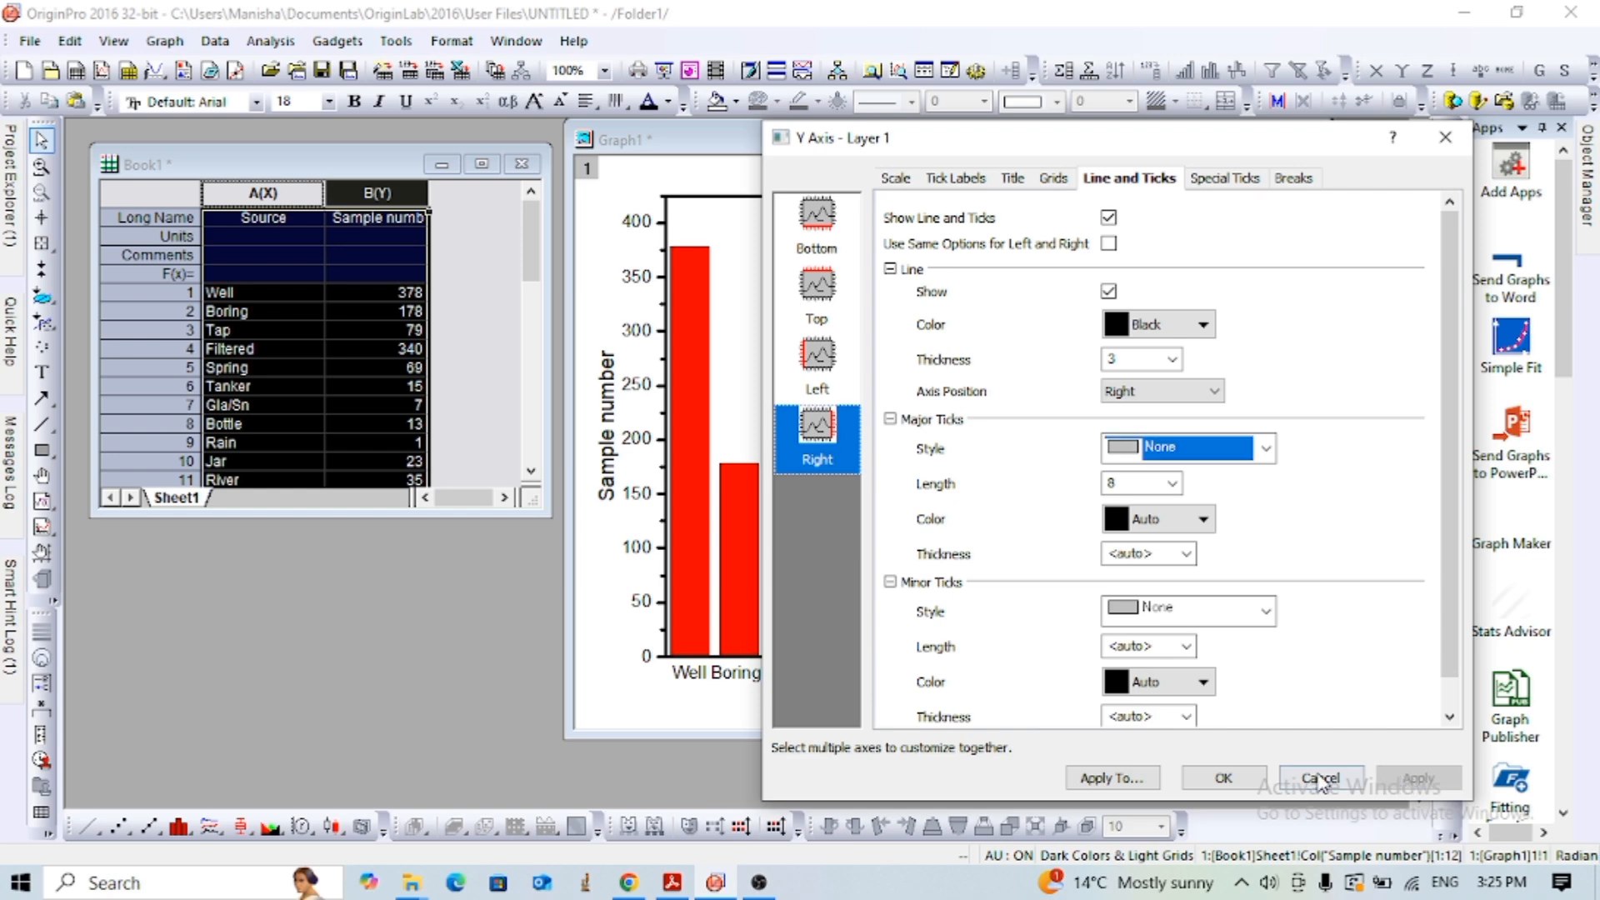
pyautogui.click(1223, 779)
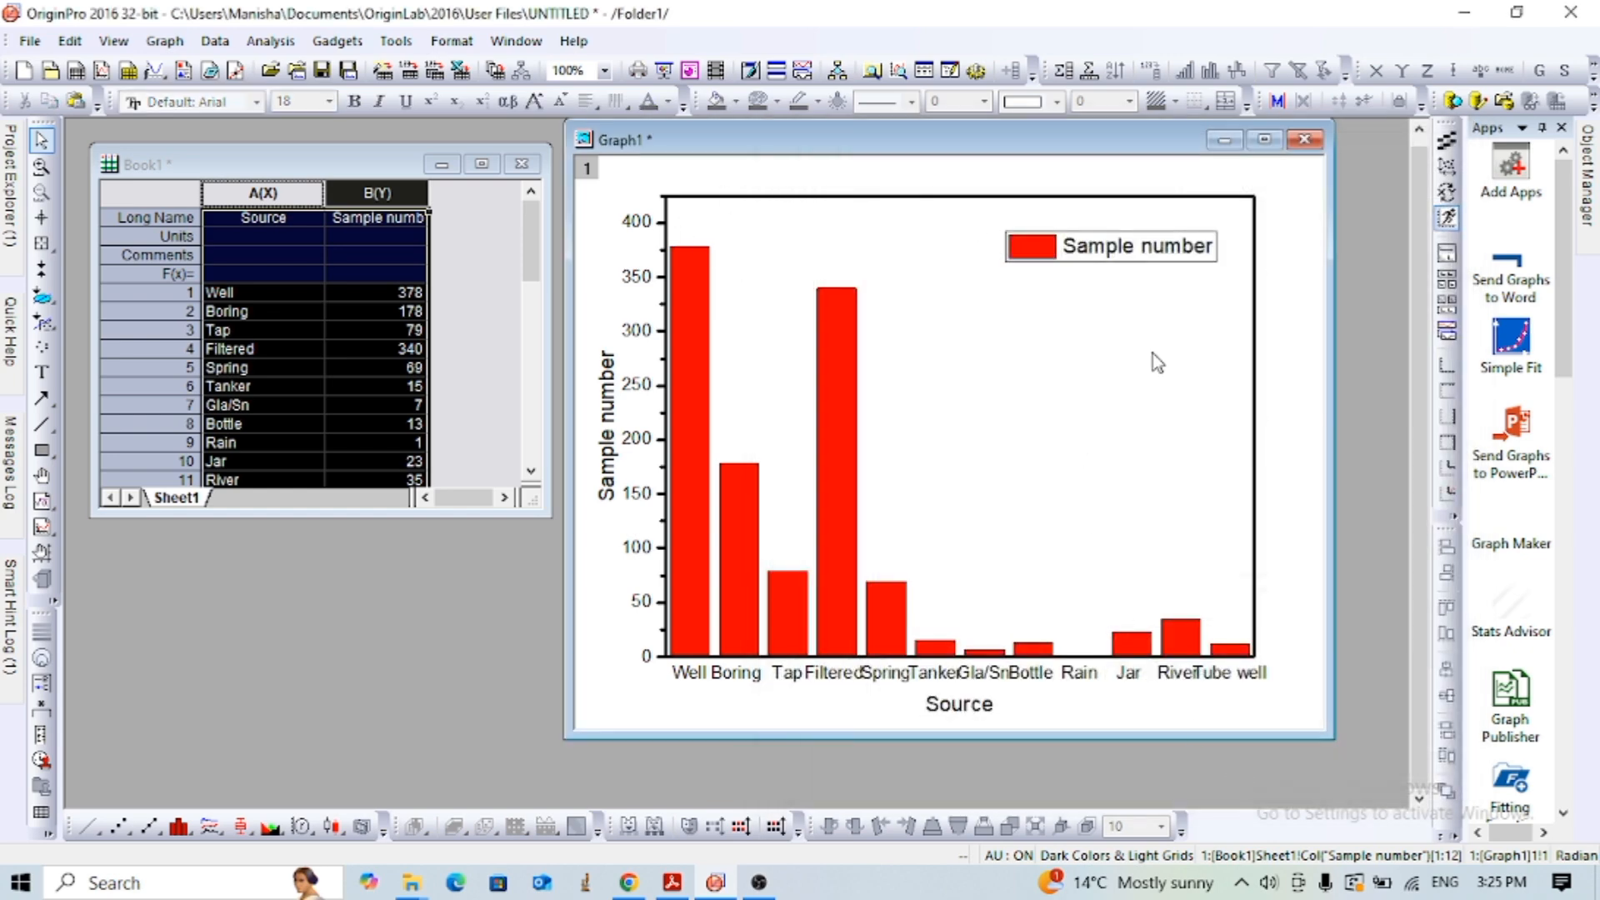
# - Format the Y axis tick labels in bold Times New Roman, size 22
pyautogui.click(640, 228)
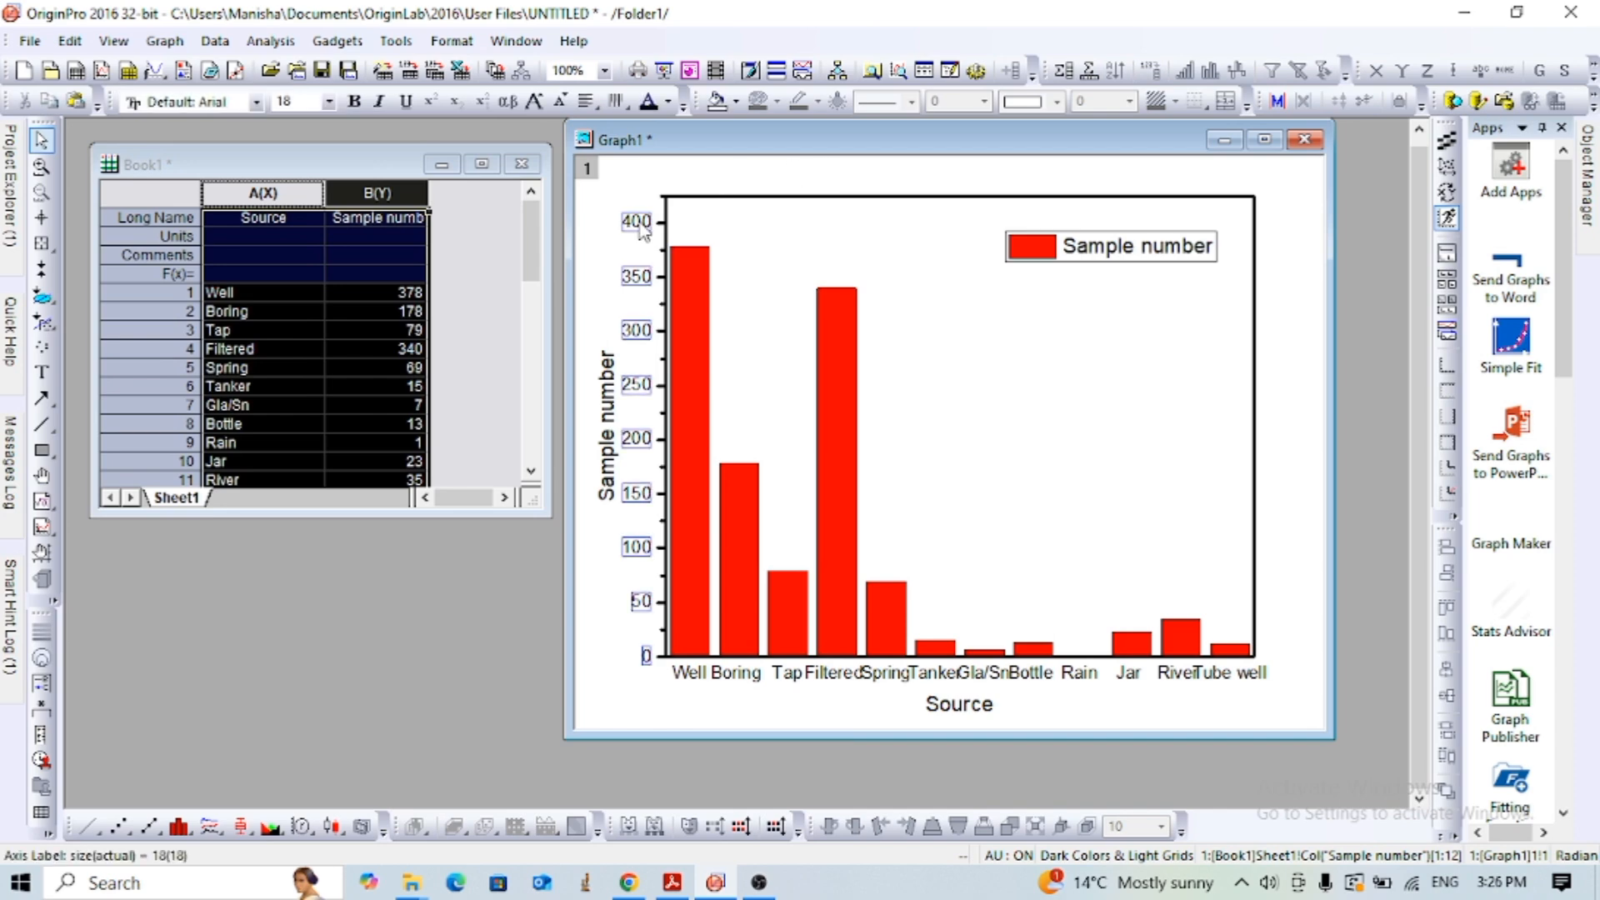
pyautogui.click(259, 101)
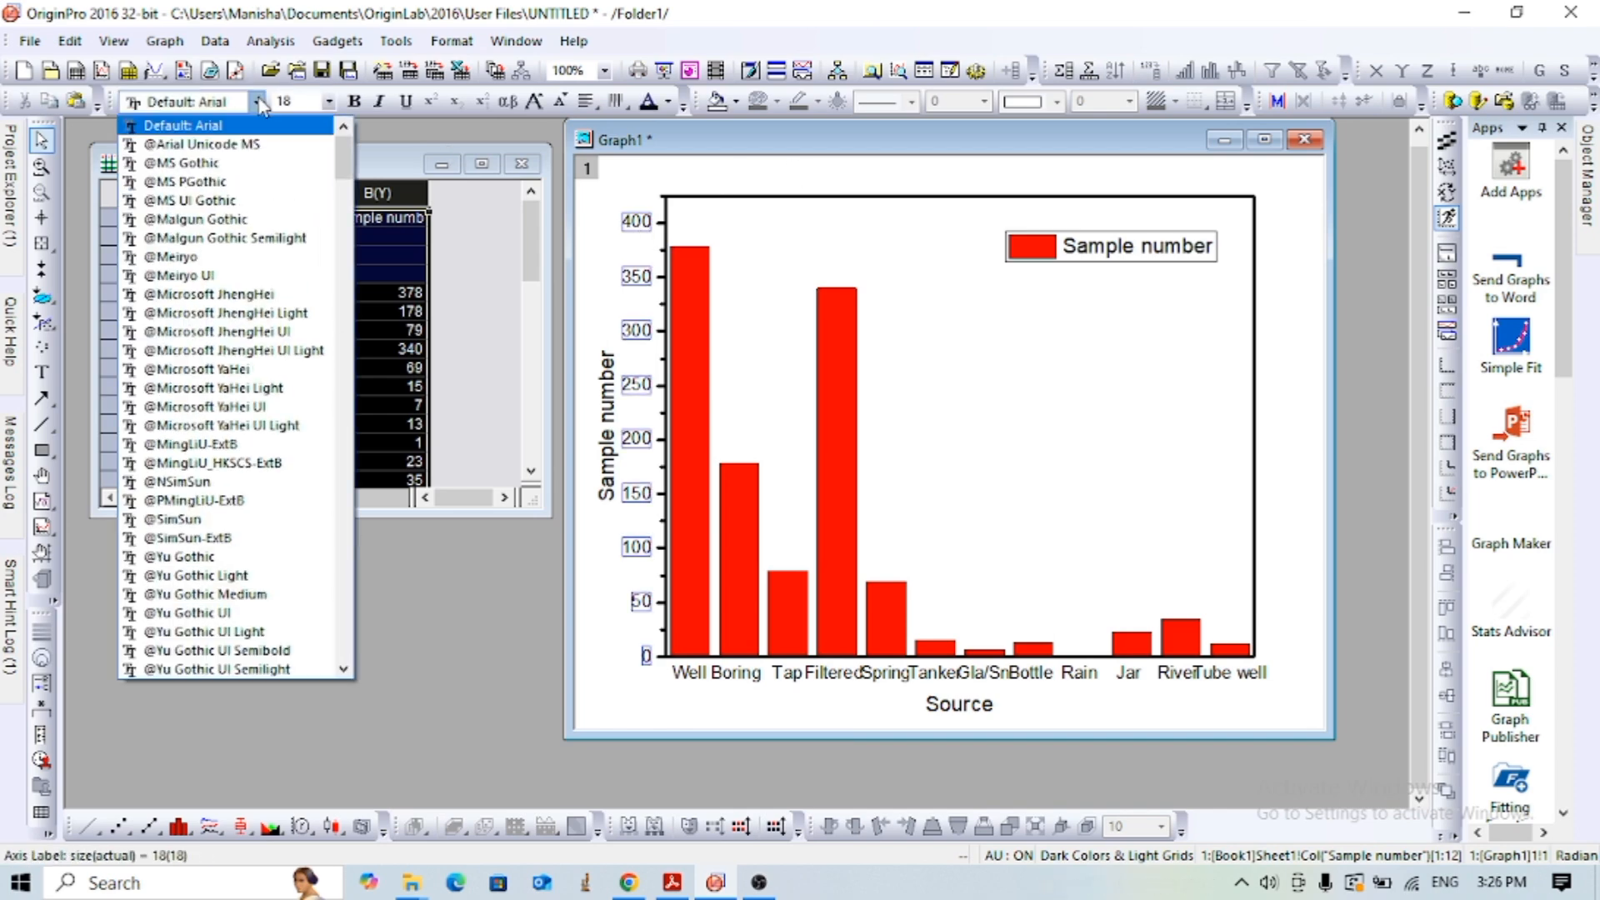
pyautogui.write('Times New Roma')
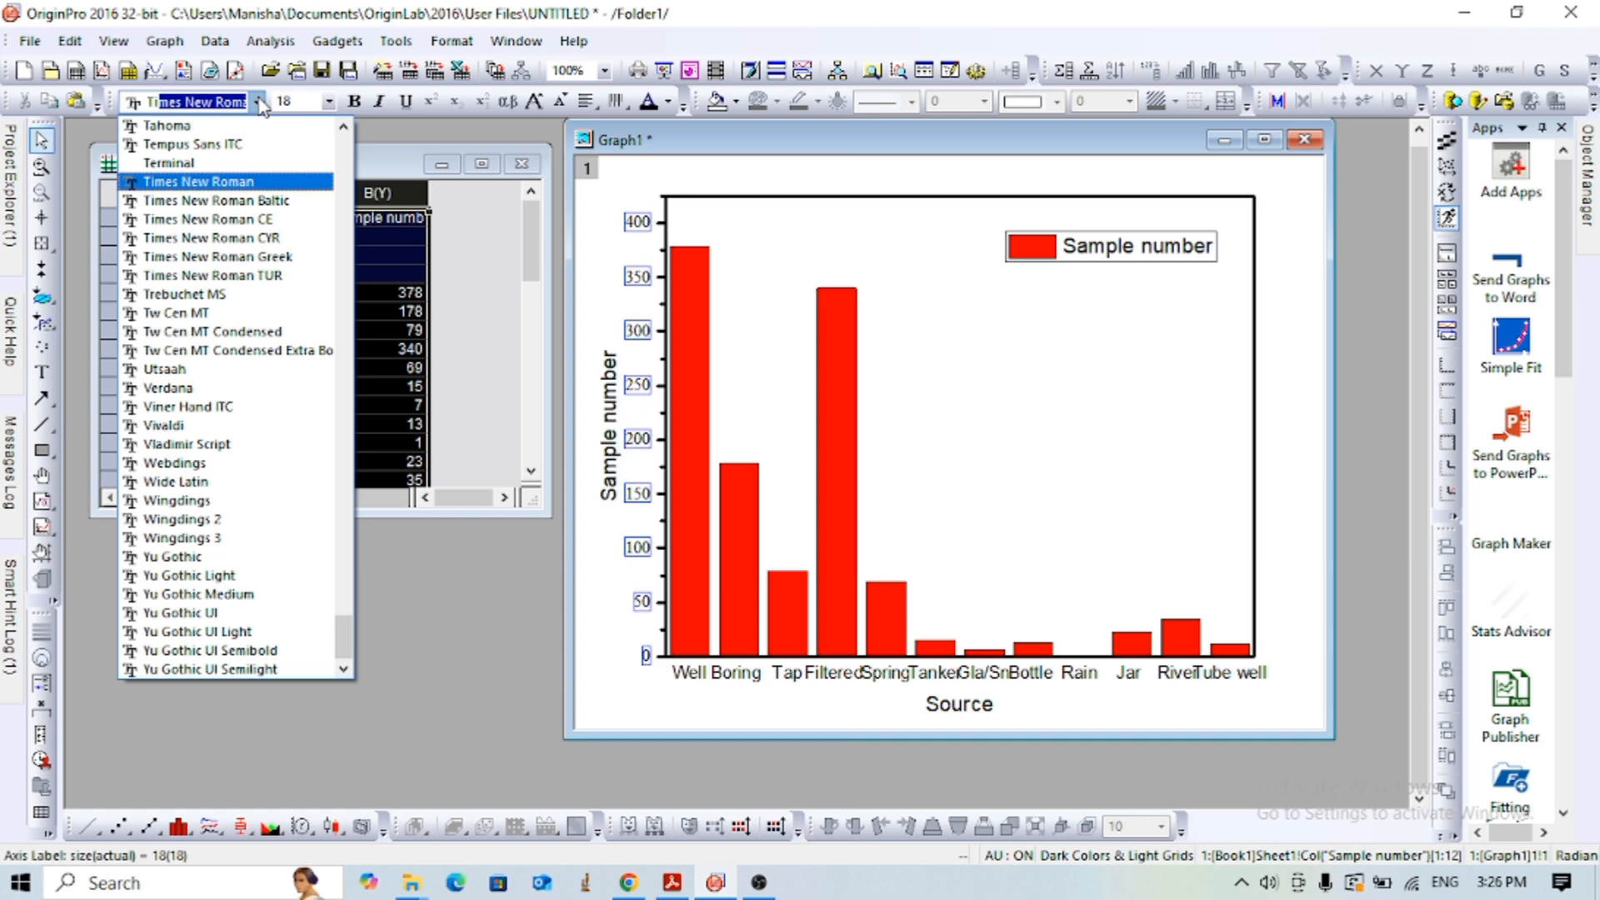
pyautogui.press('Return')
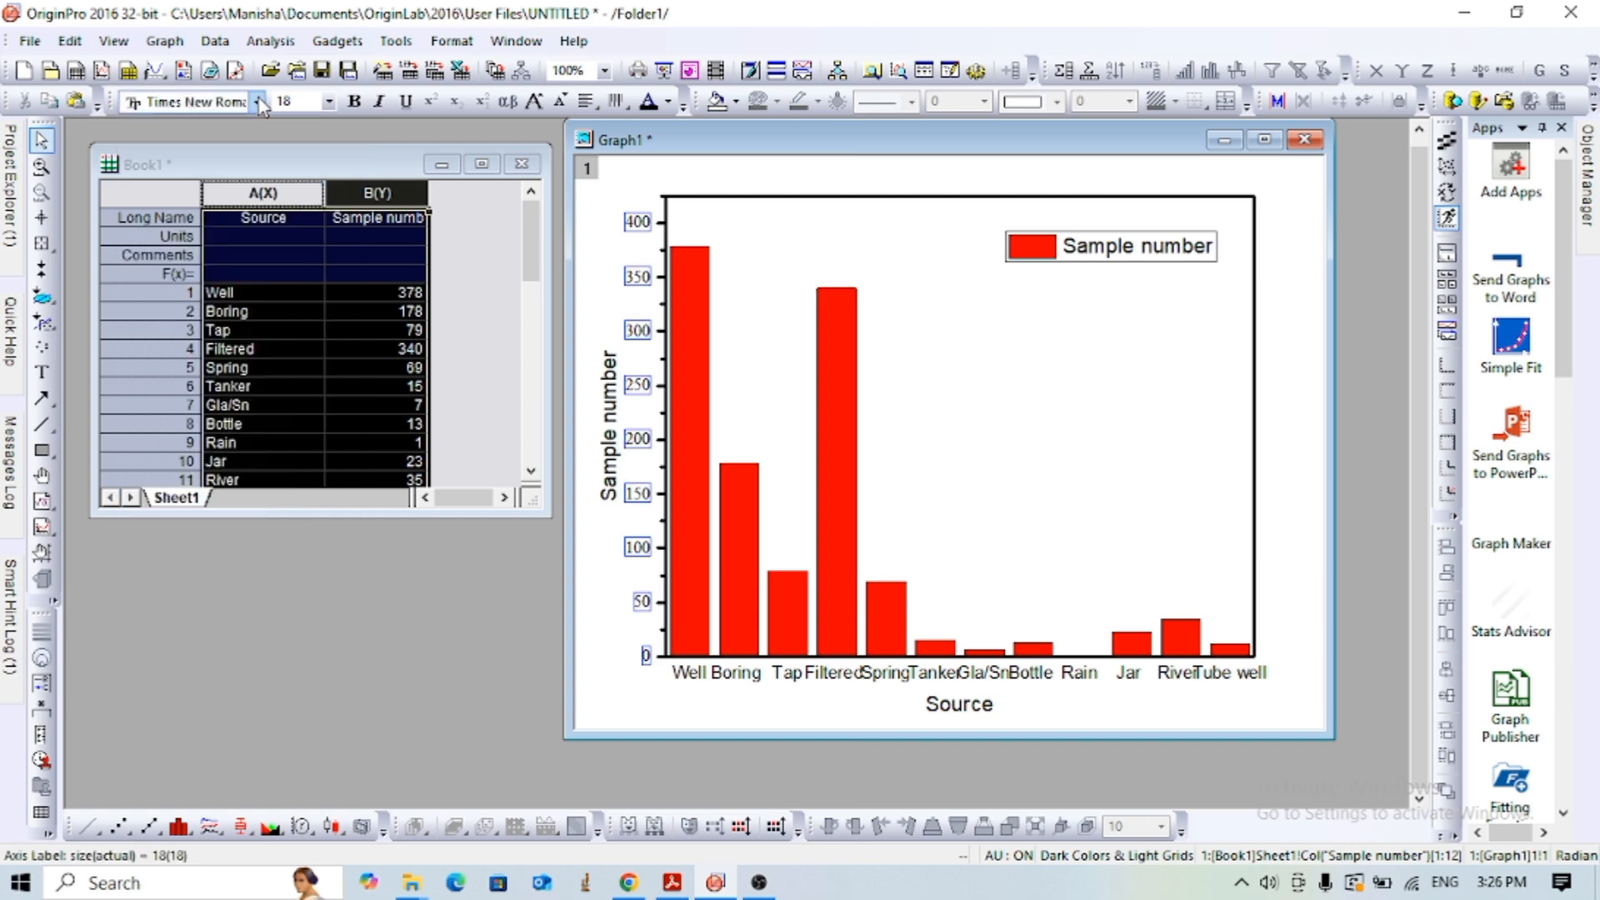
pyautogui.click(328, 101)
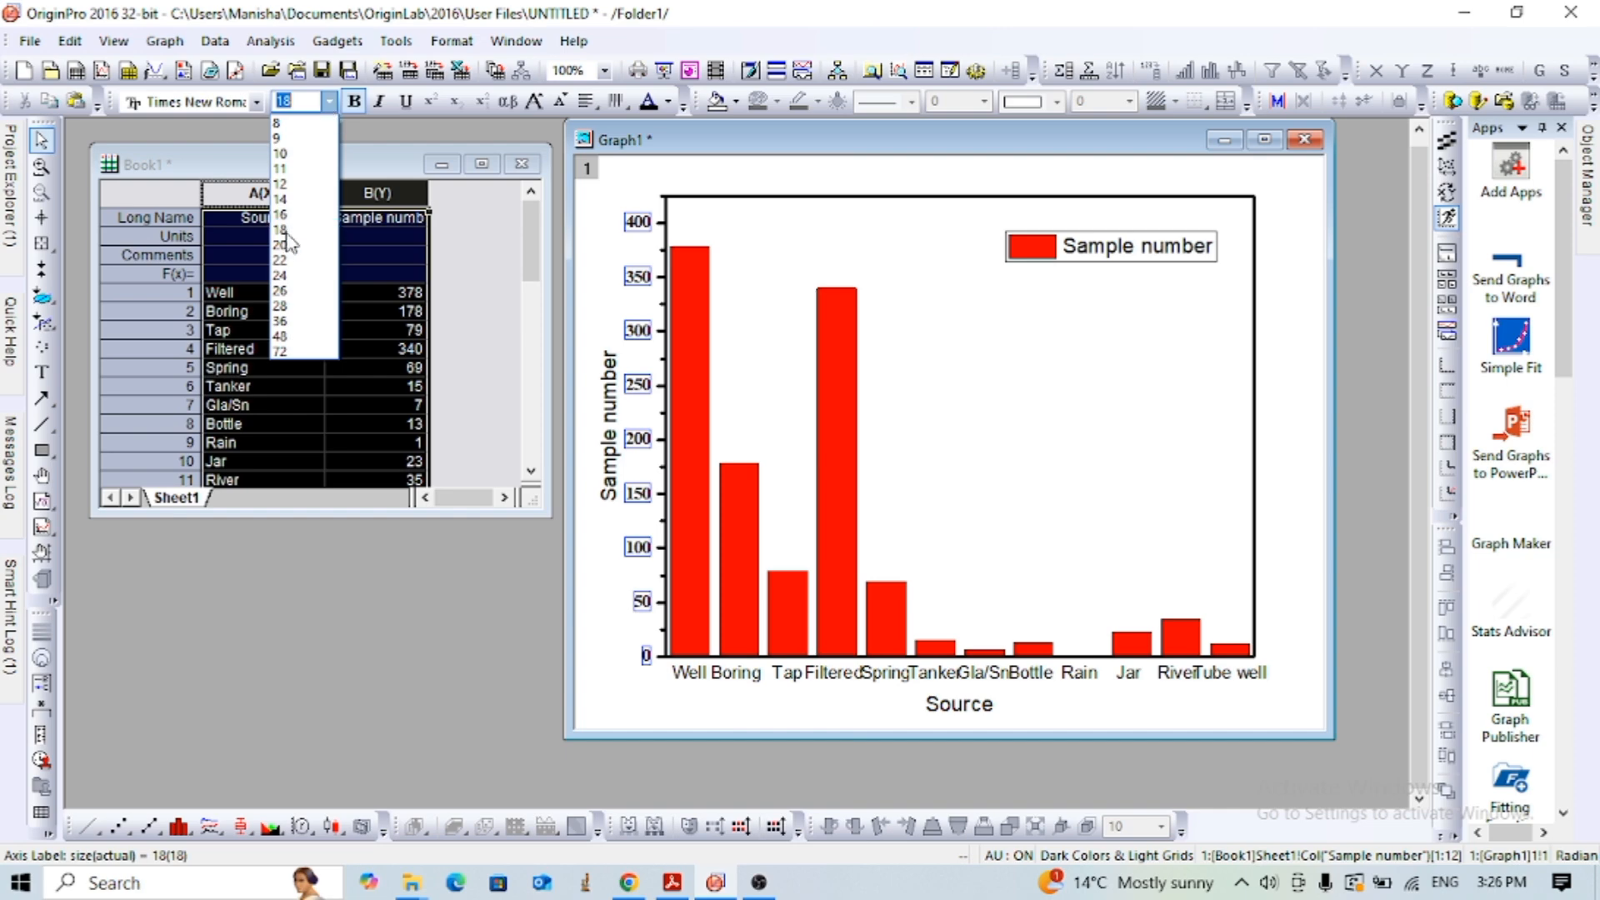
pyautogui.click(282, 276)
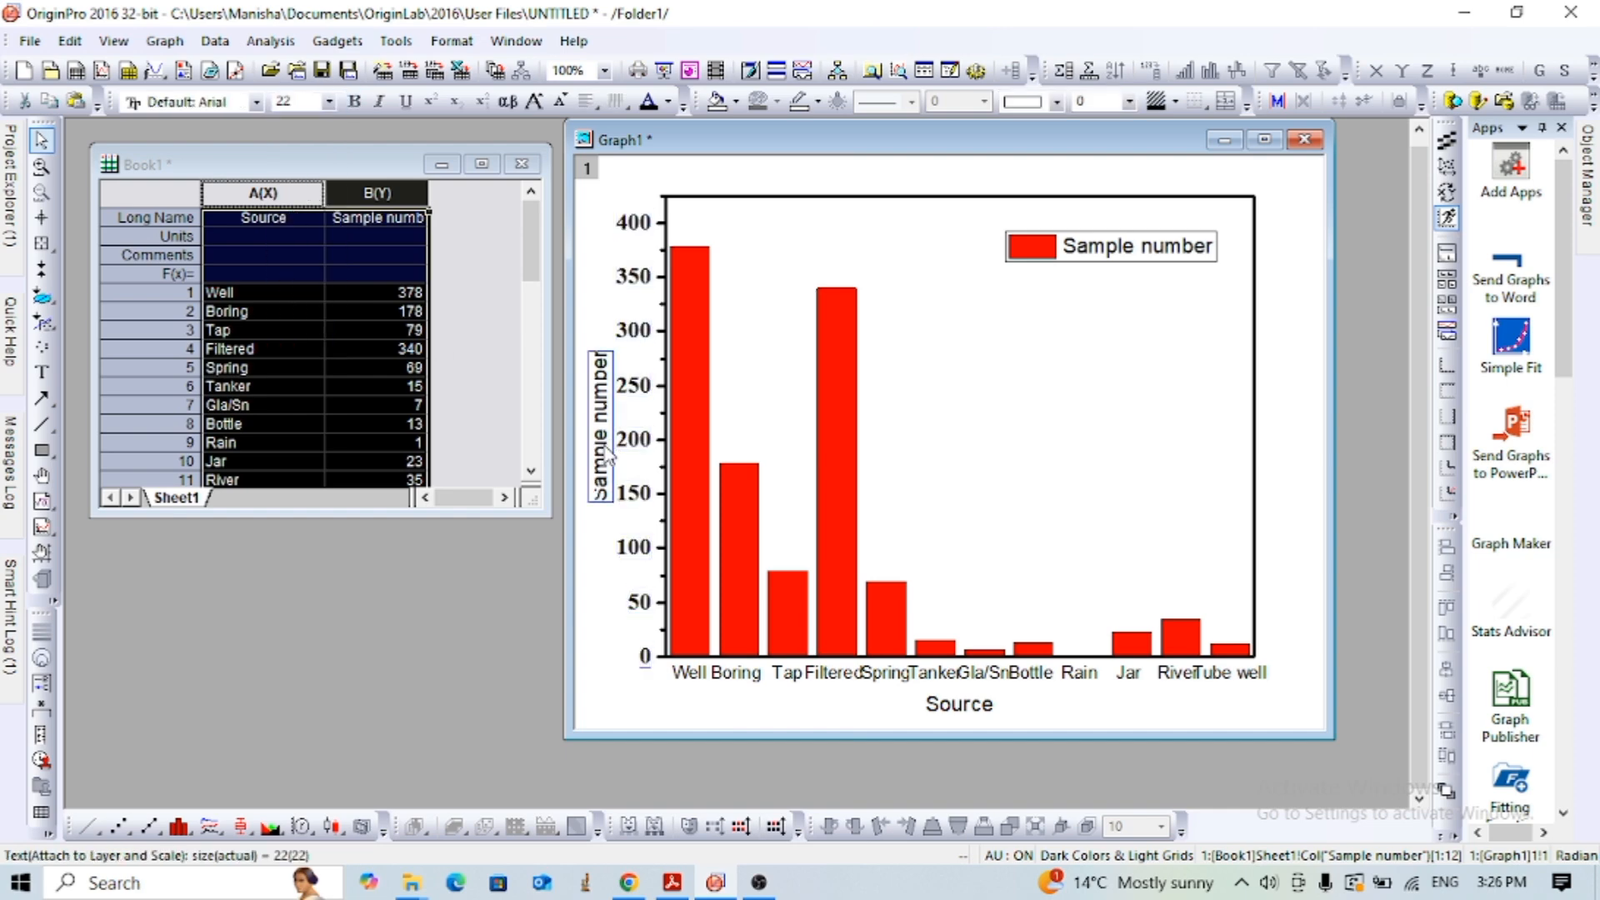
pyautogui.click(330, 101)
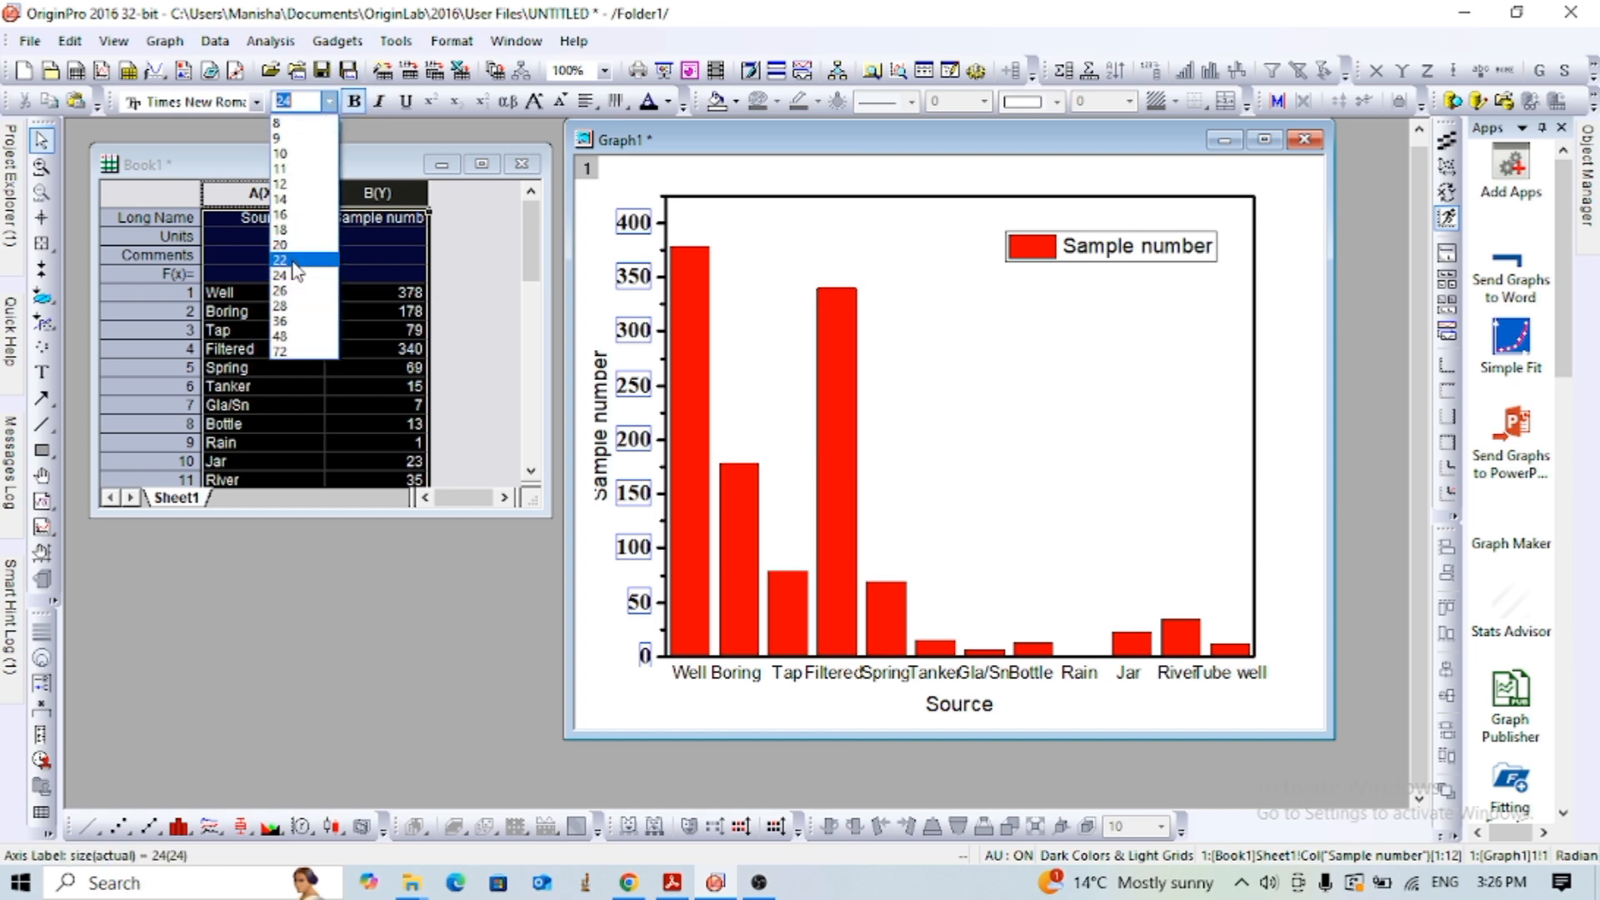
pyautogui.click(292, 261)
# - Make the Y axis title Sample number bold and set its font size to 24
pyautogui.click(602, 429)
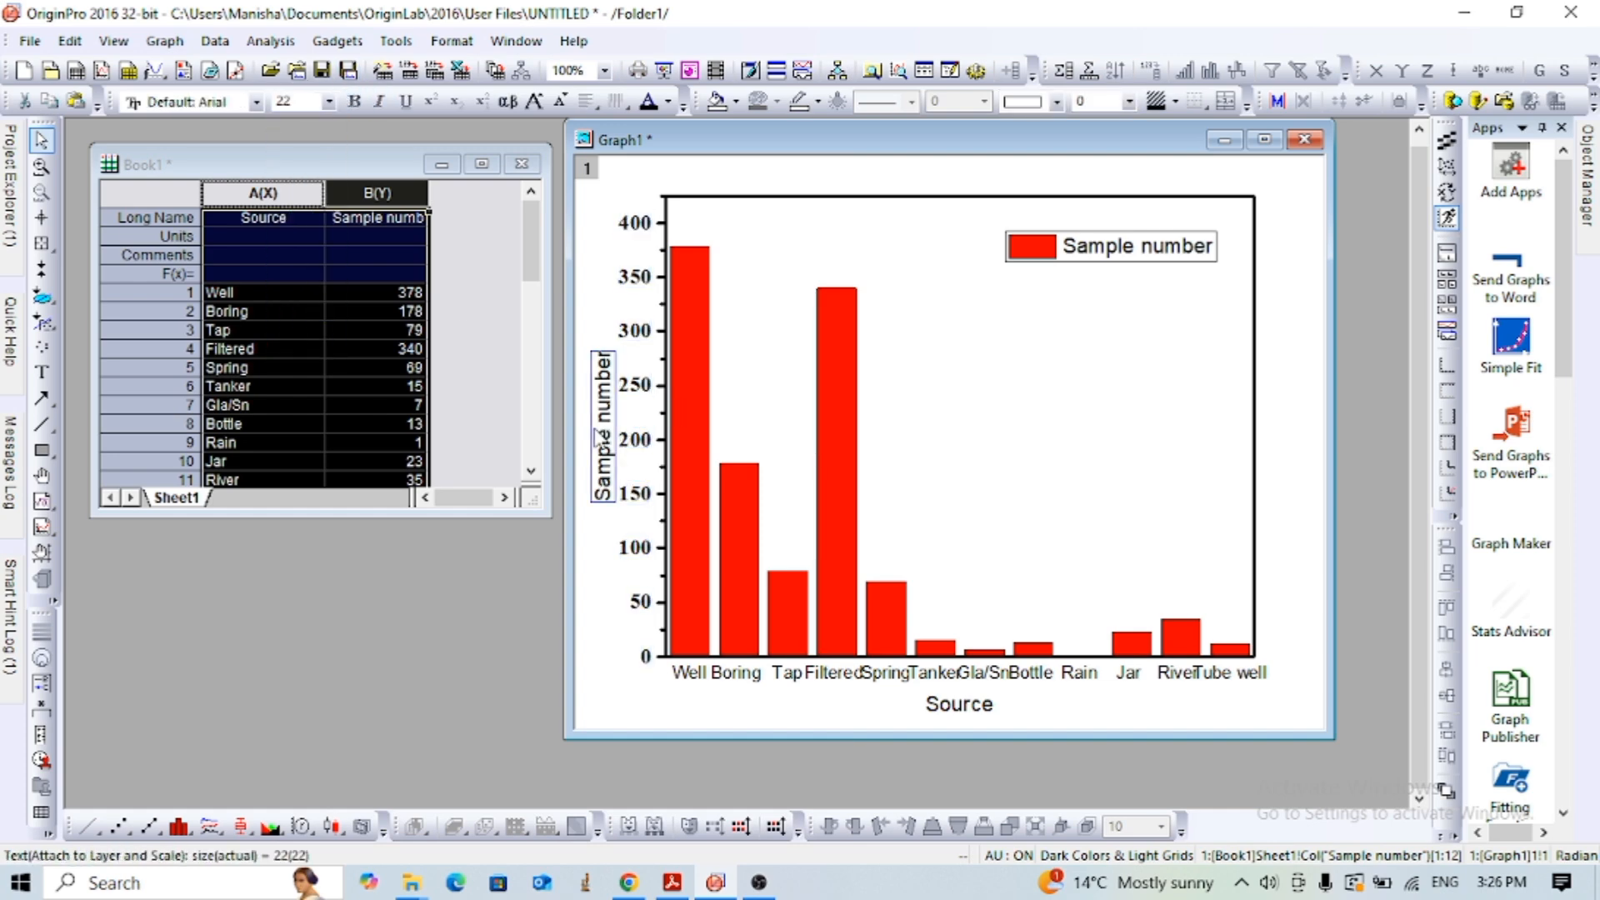
pyautogui.doubleClick(604, 433)
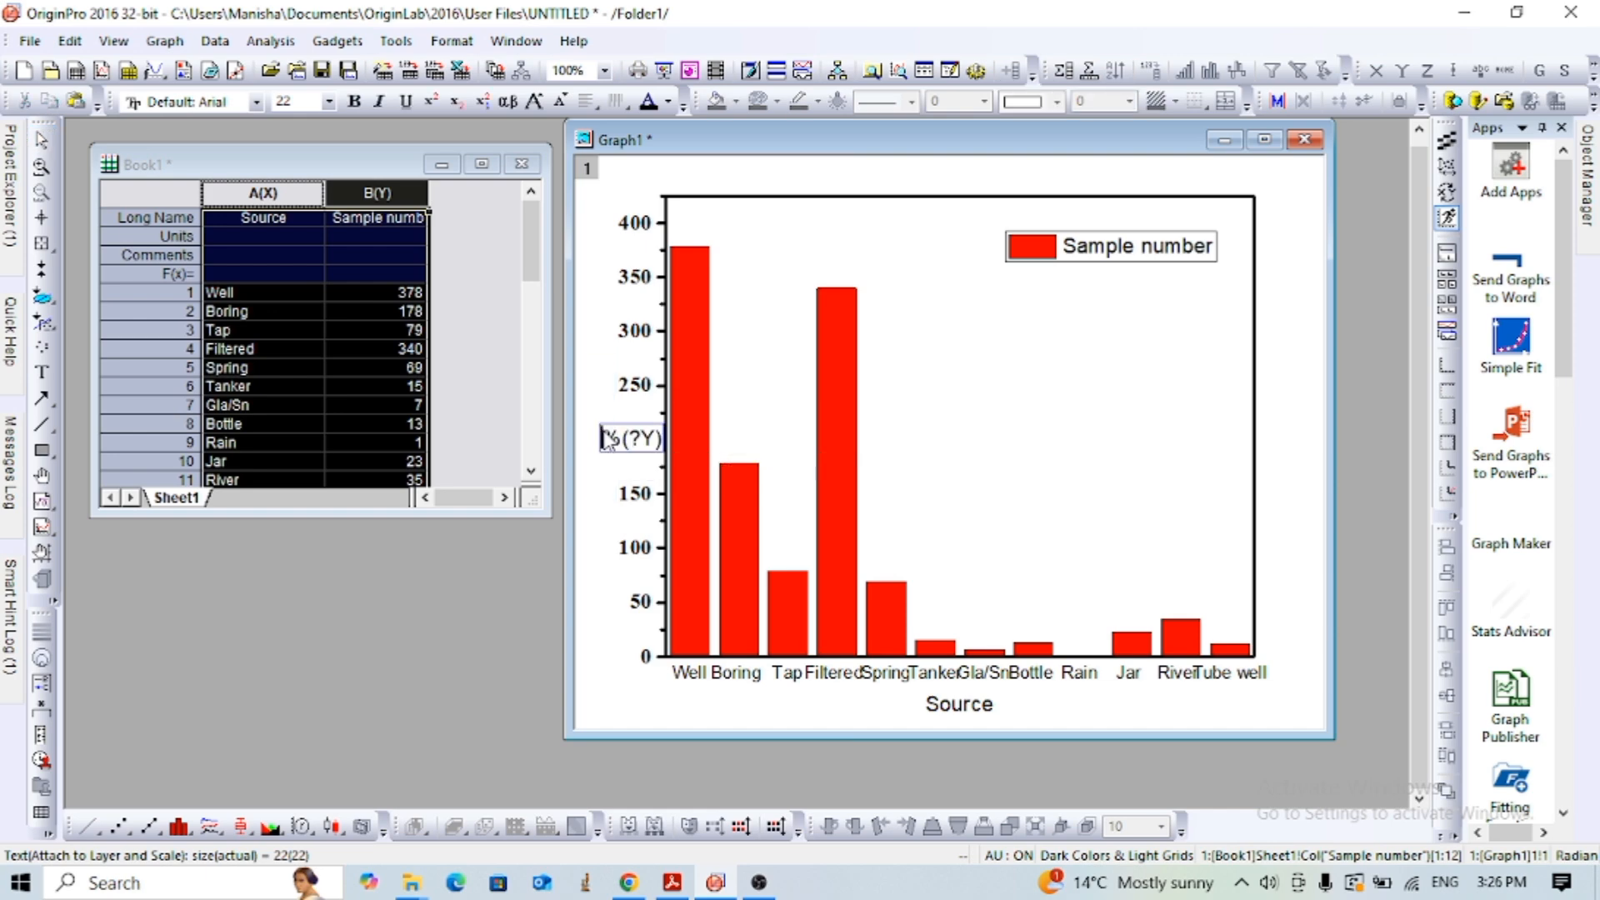
pyautogui.moveTo(606, 439); pyautogui.dragTo(671, 444)
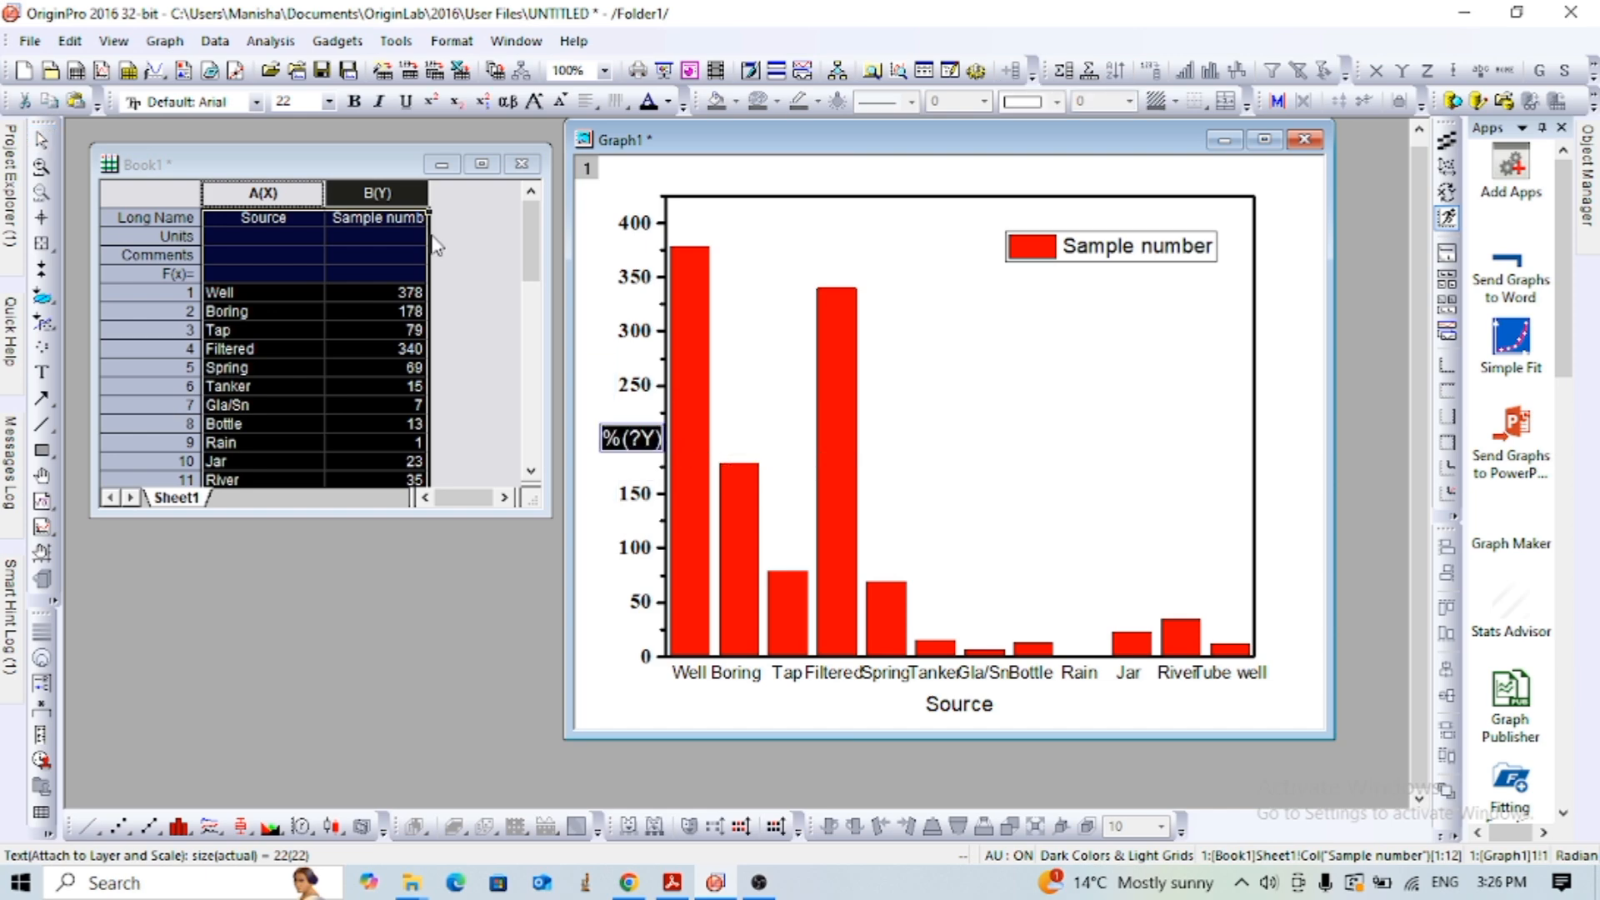
pyautogui.click(328, 102)
pyautogui.click(285, 273)
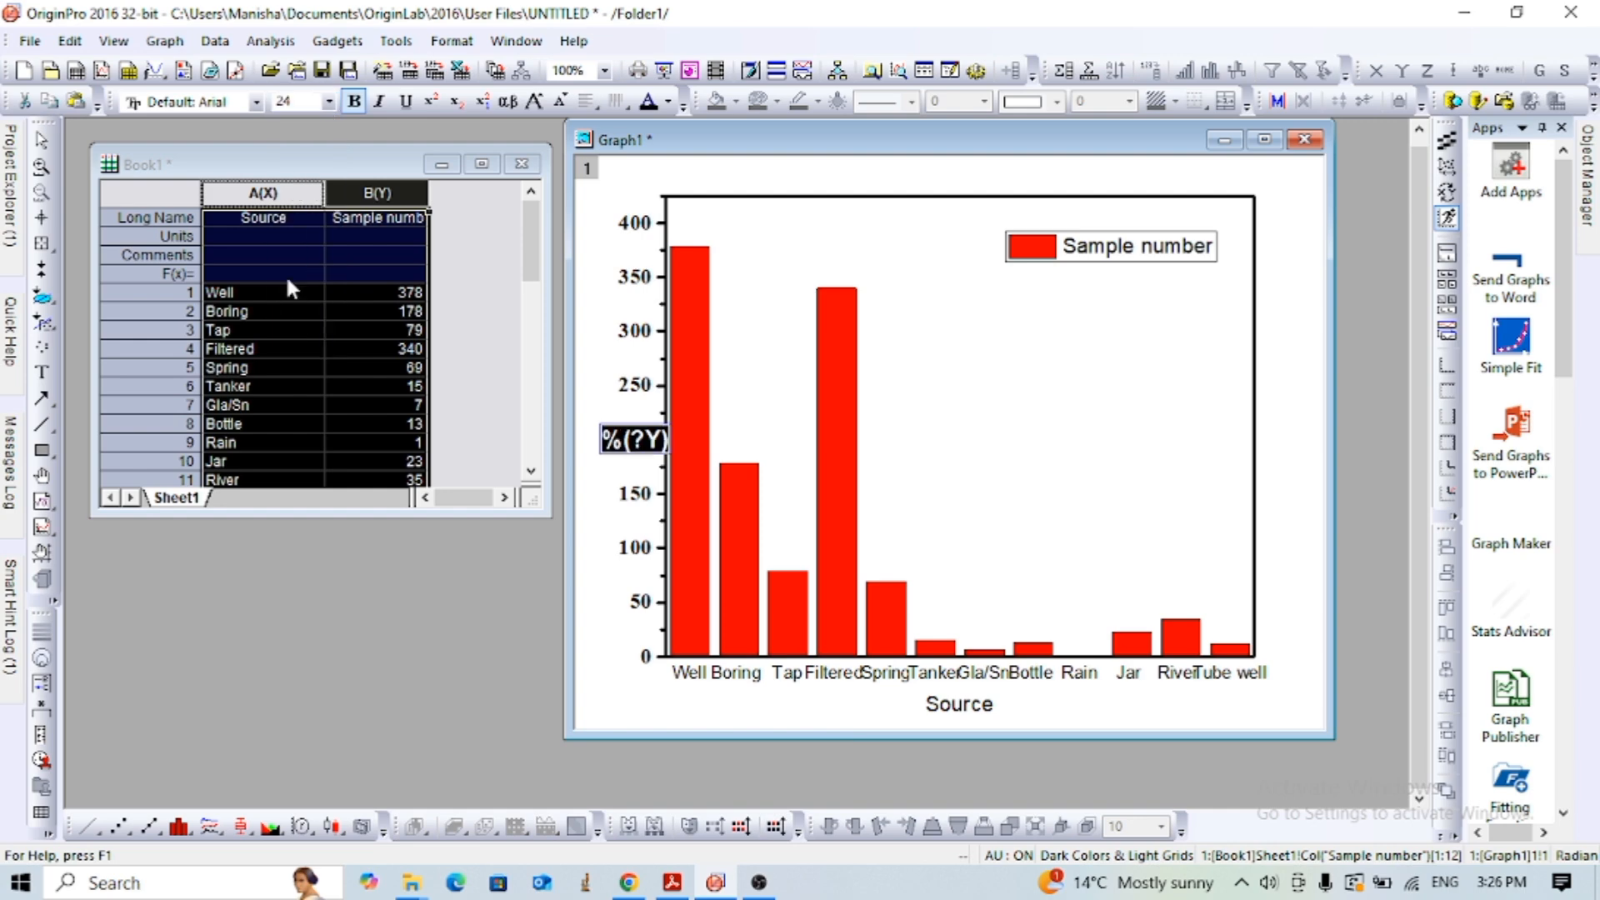
pyautogui.click(622, 682)
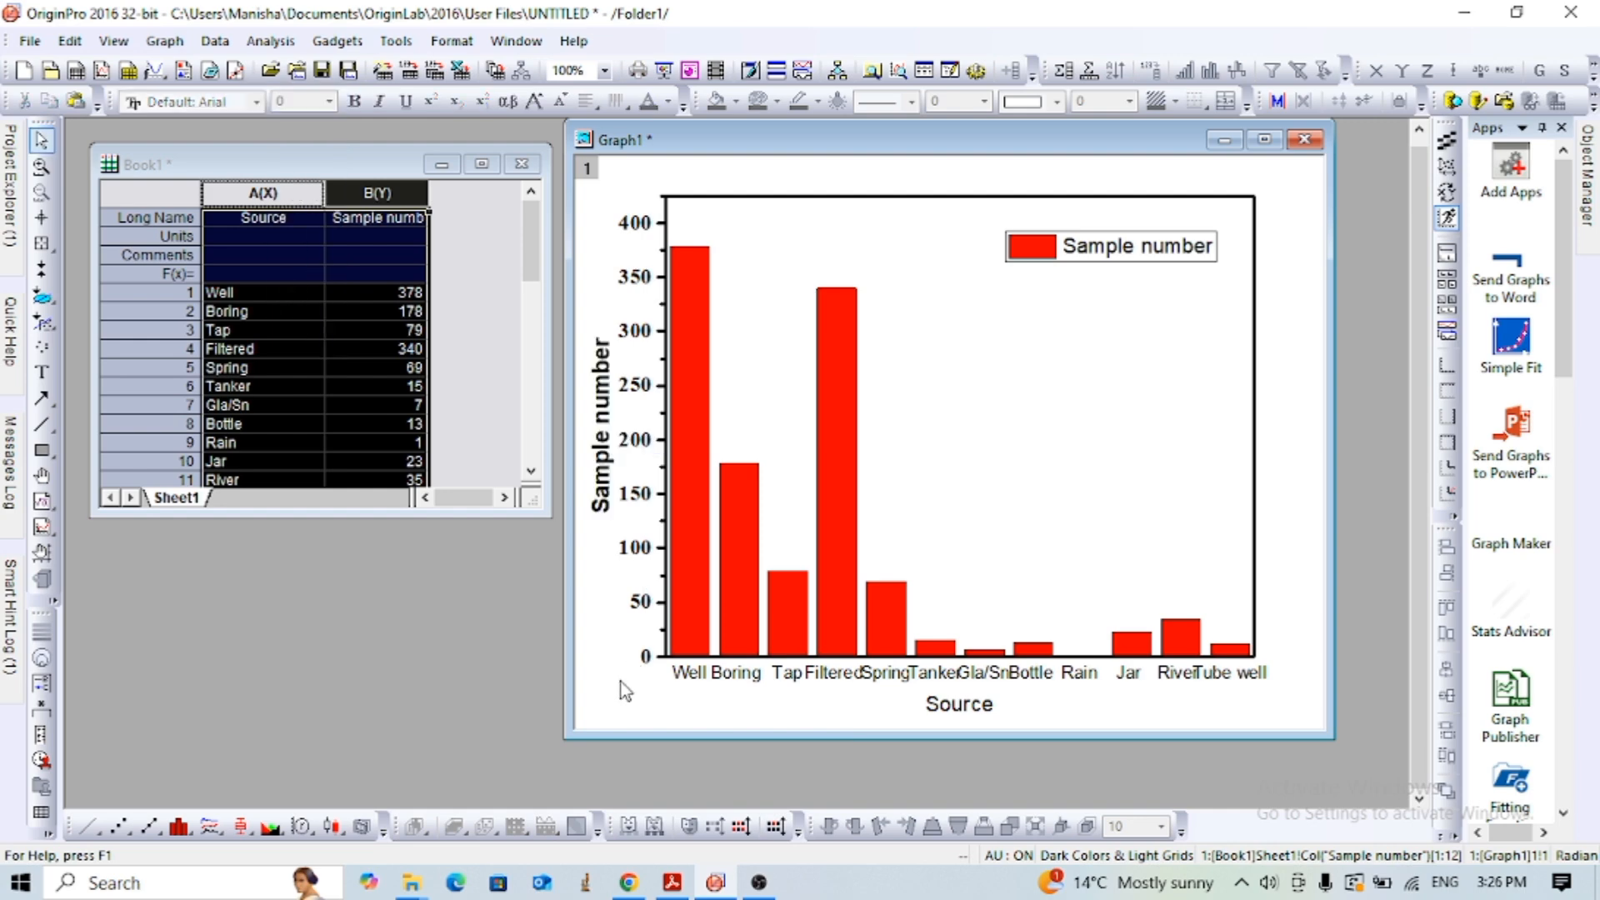
# - Make the X axis tick labels bold, and format the X axis title Source in bold at size 24
pyautogui.click(688, 675)
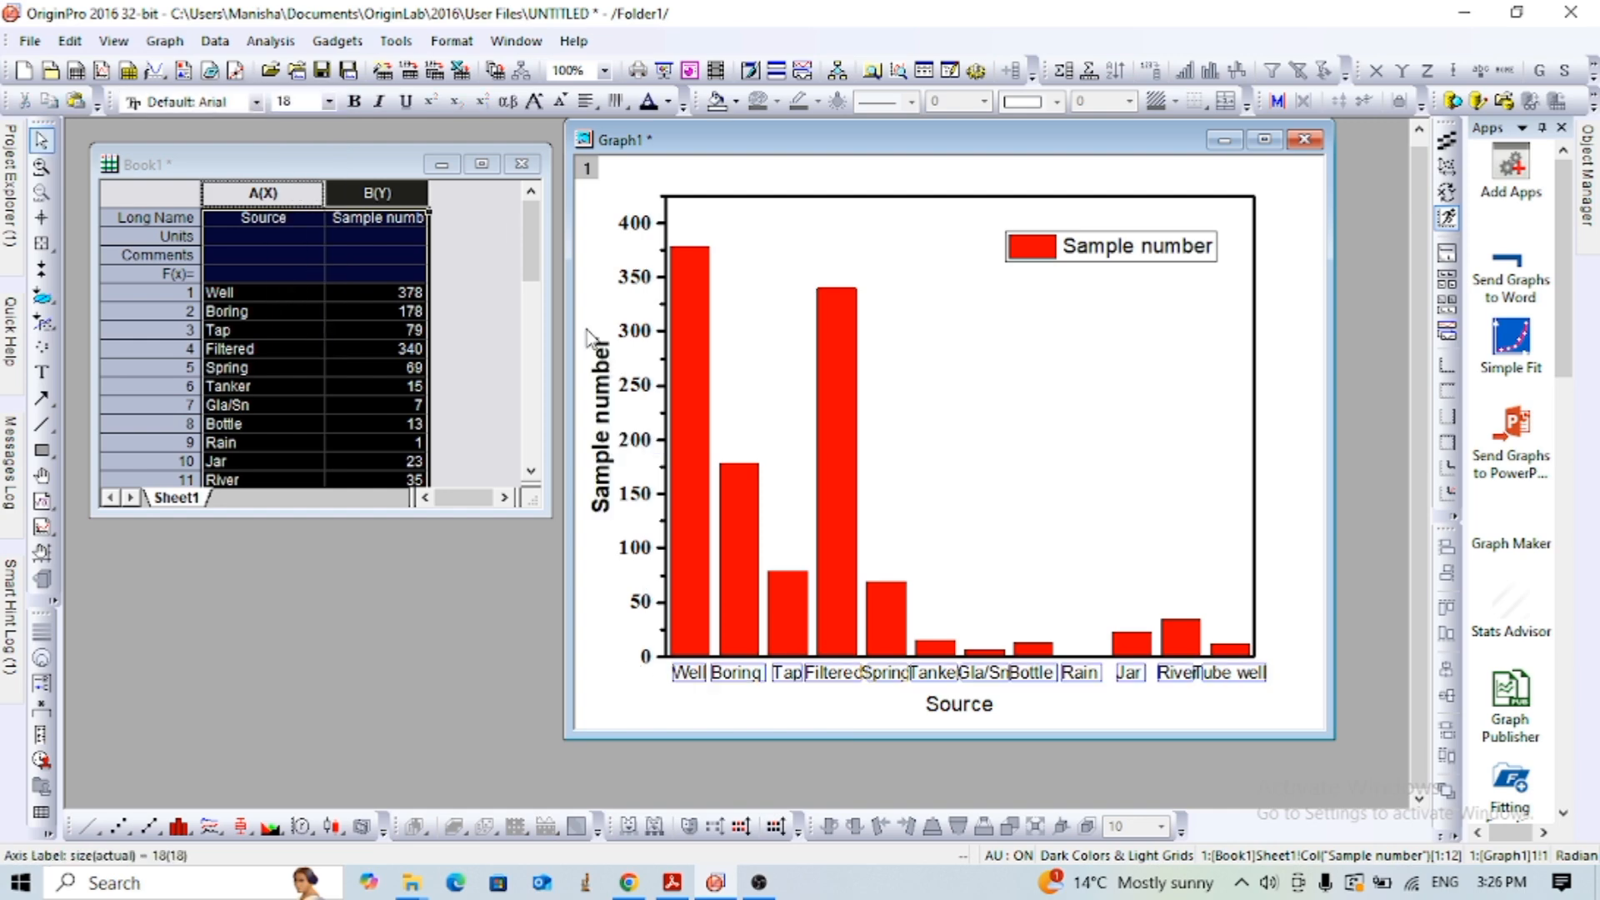
pyautogui.click(354, 104)
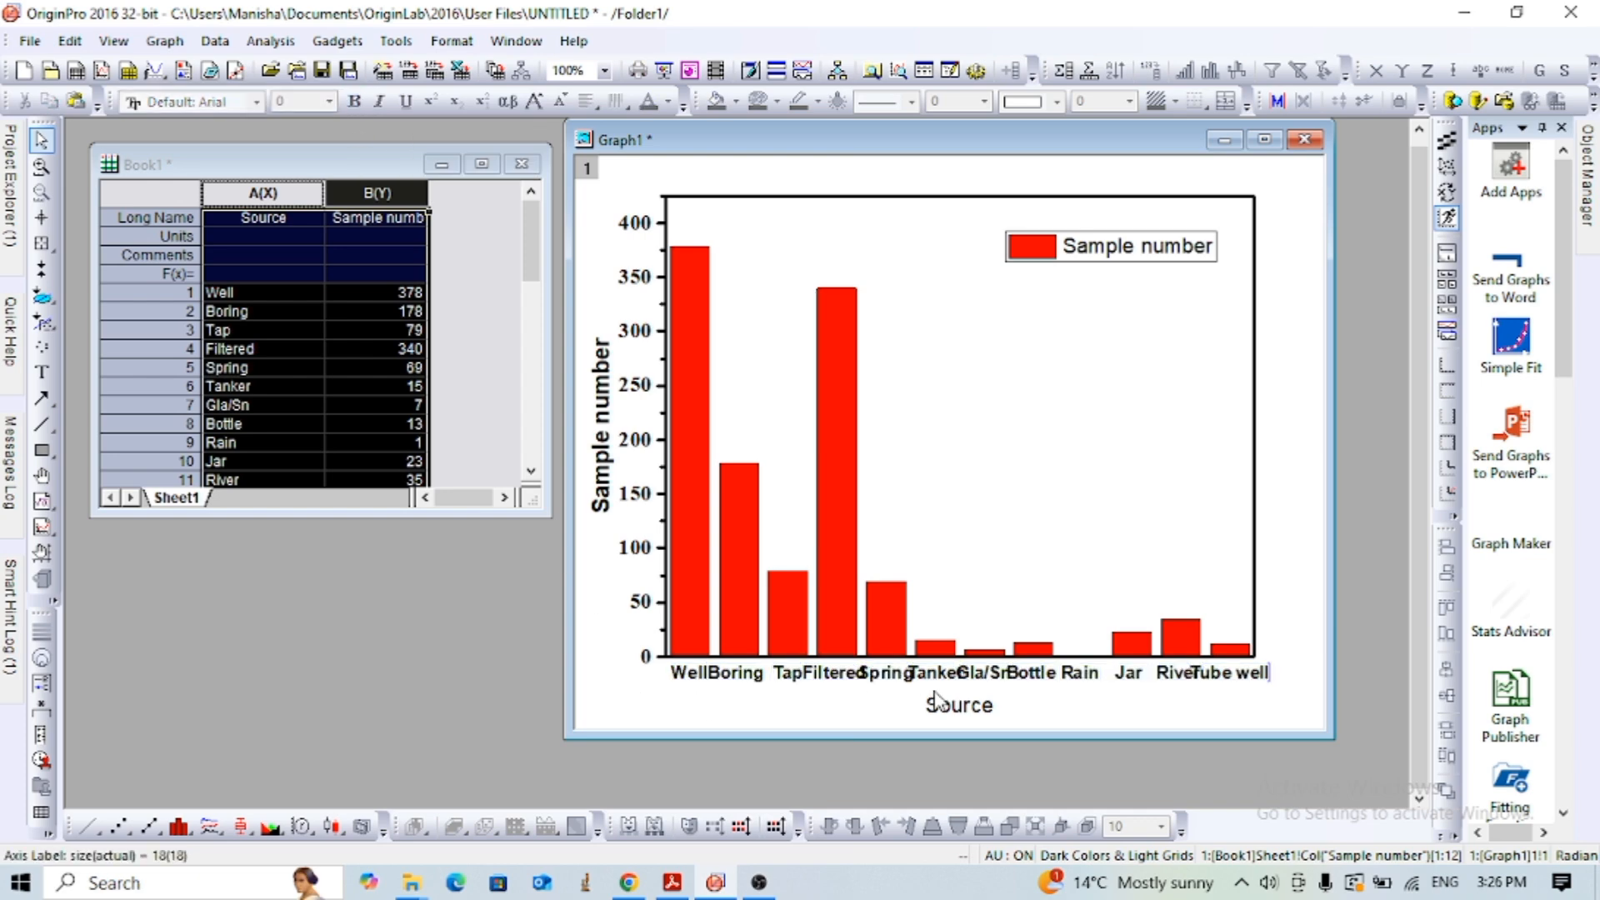
pyautogui.click(969, 707)
pyautogui.click(971, 709)
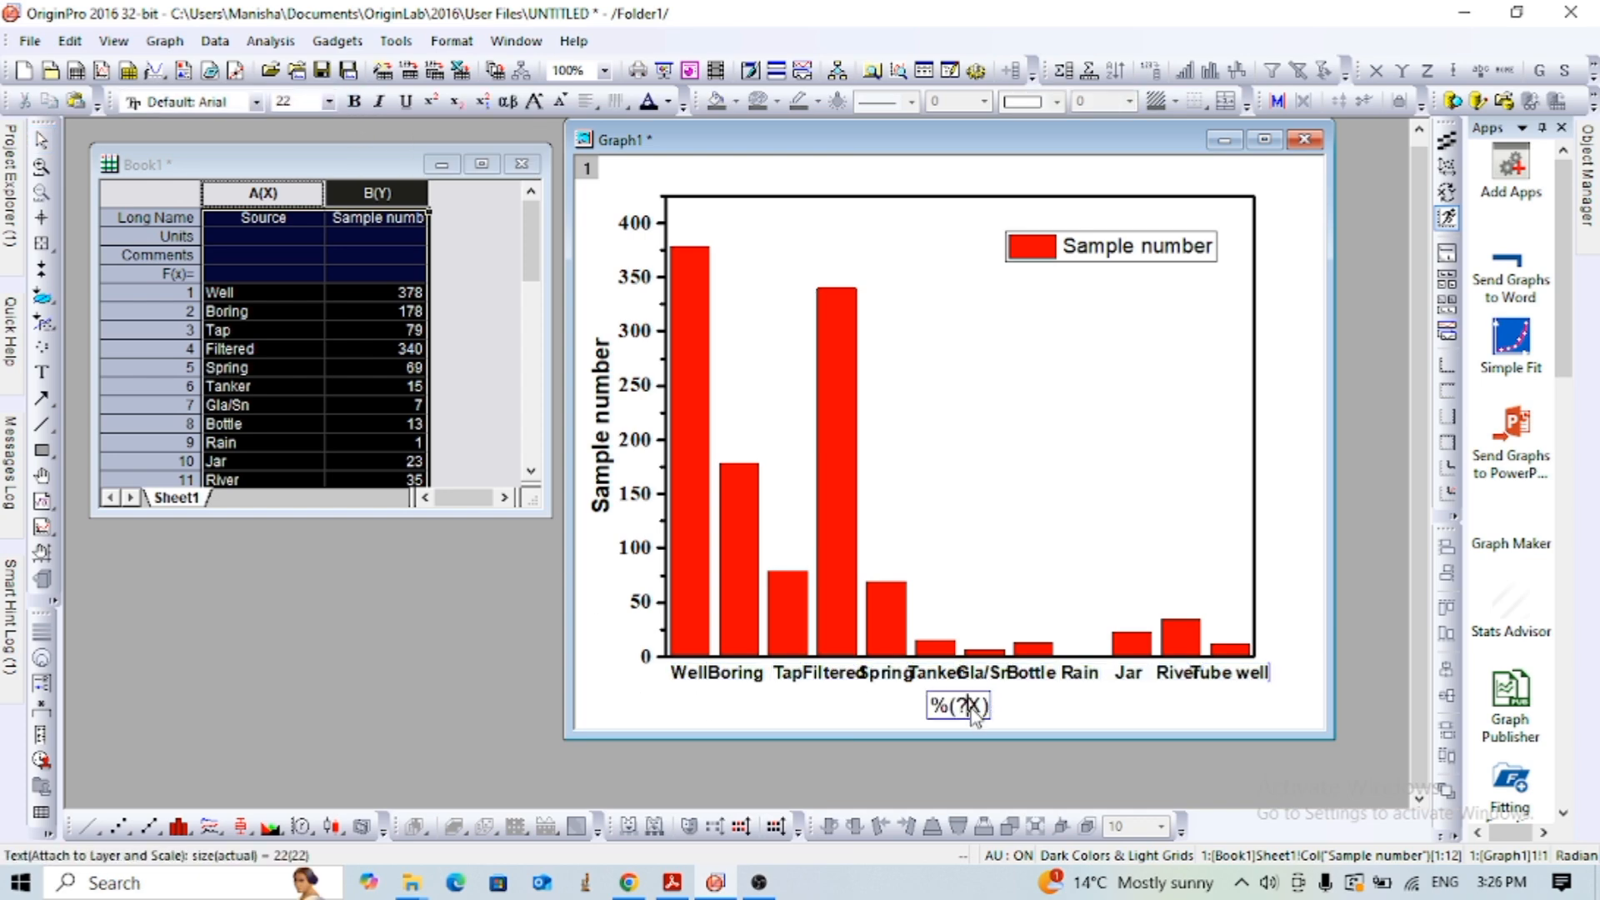
pyautogui.moveTo(989, 710); pyautogui.dragTo(935, 710)
pyautogui.click(330, 102)
pyautogui.click(292, 289)
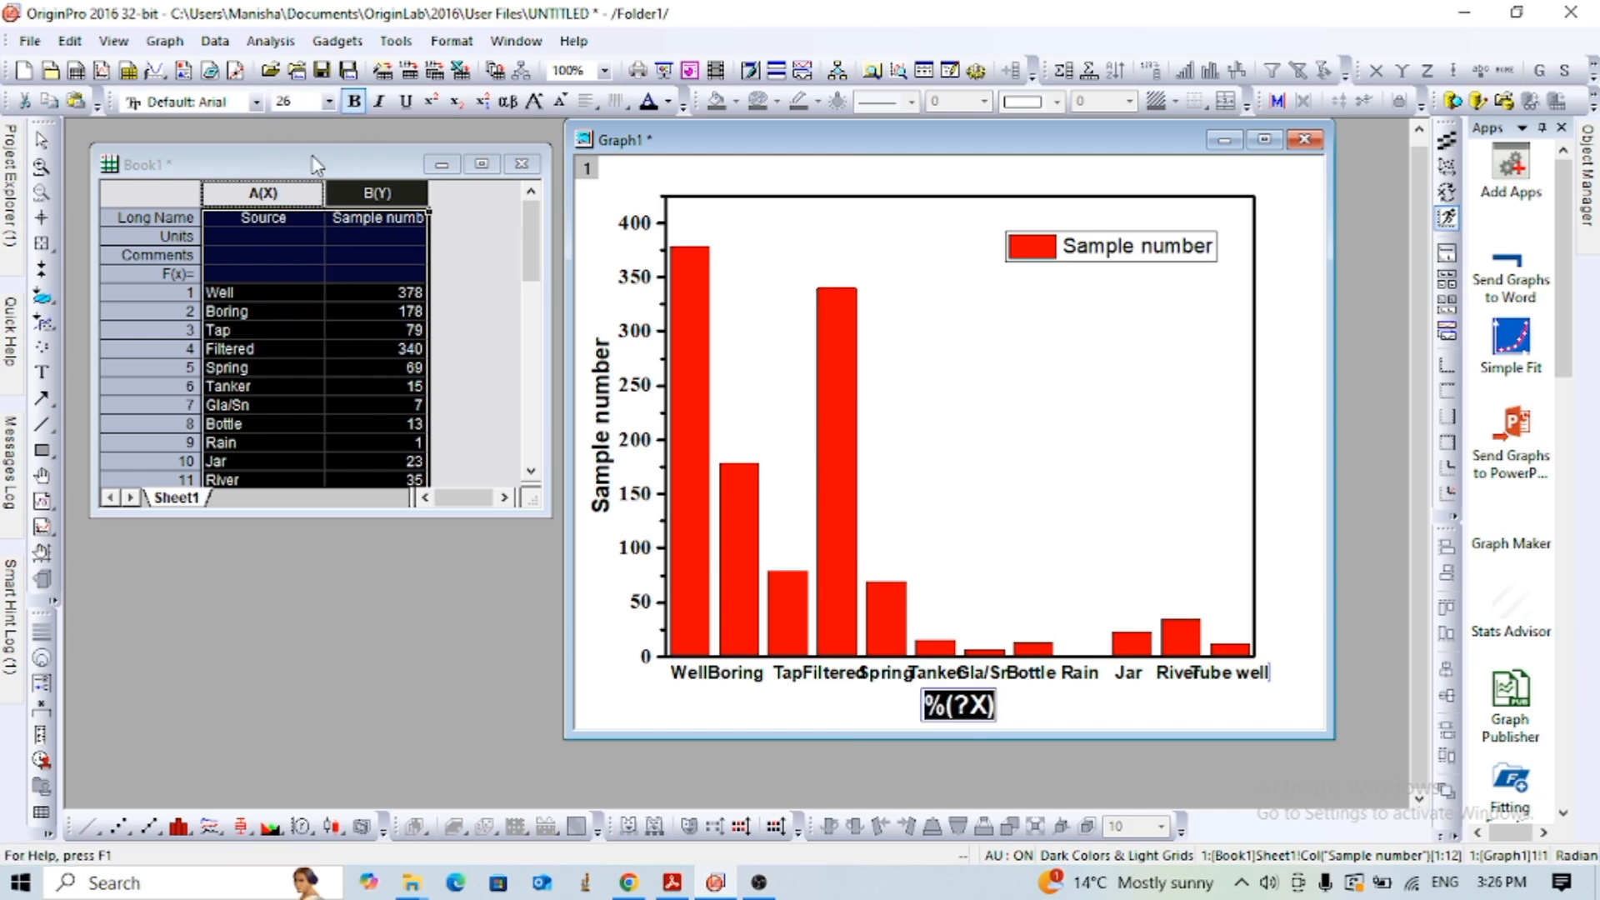
pyautogui.click(330, 101)
pyautogui.click(282, 275)
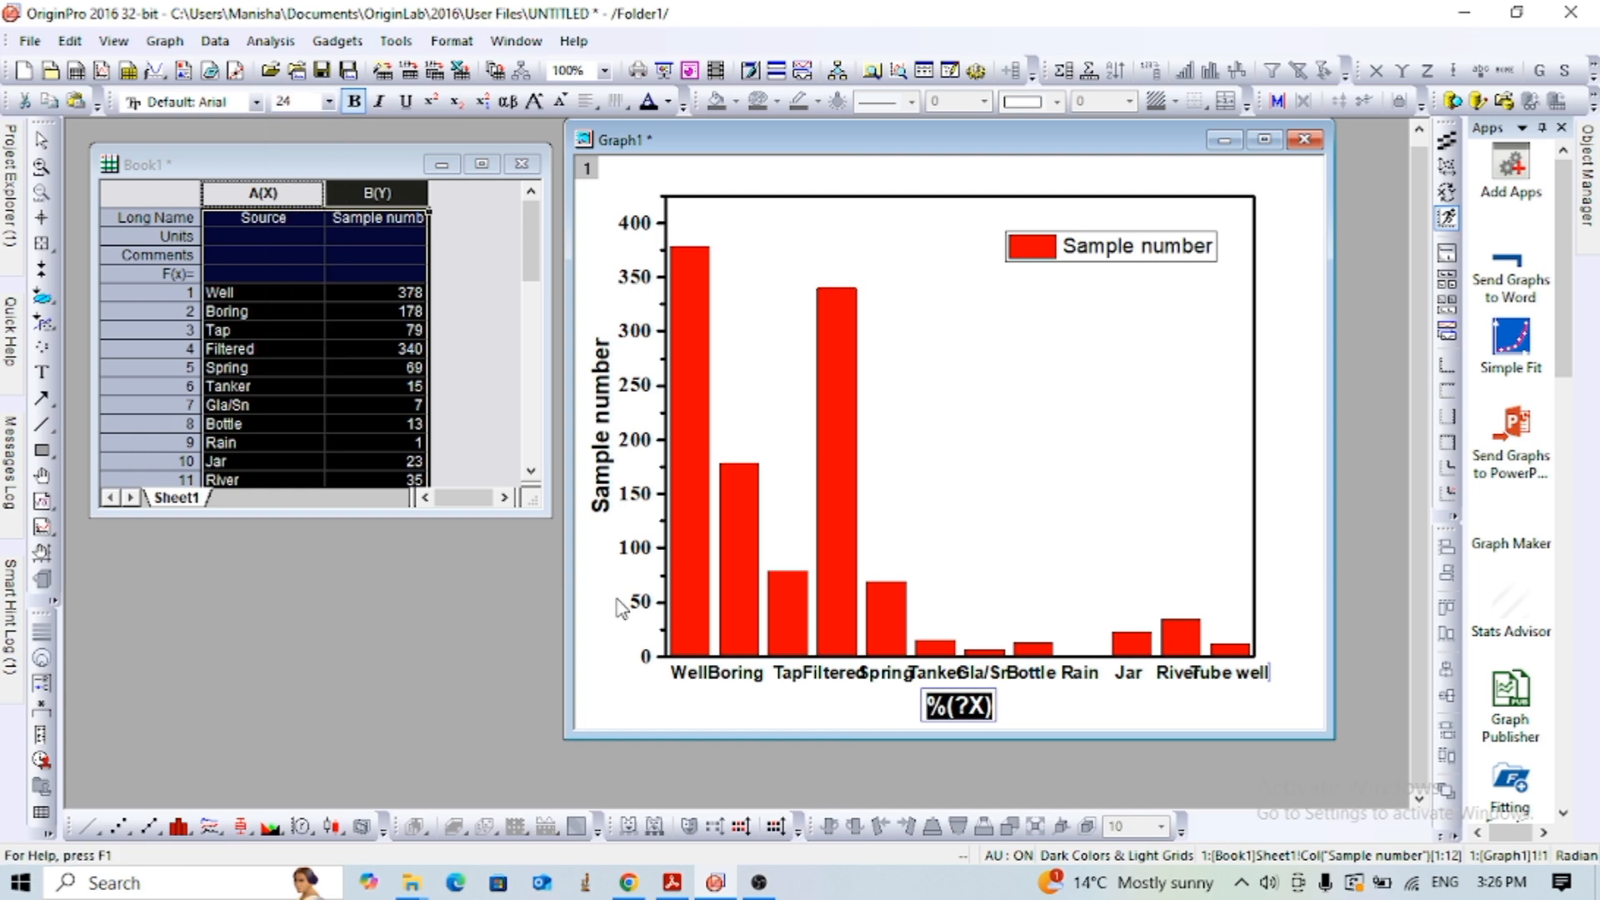
pyautogui.click(611, 700)
# - Enlarge the graph layer from its lower-right corner to nearly the page's right edge, and move the graph window partly over the workbook
pyautogui.click(1208, 526)
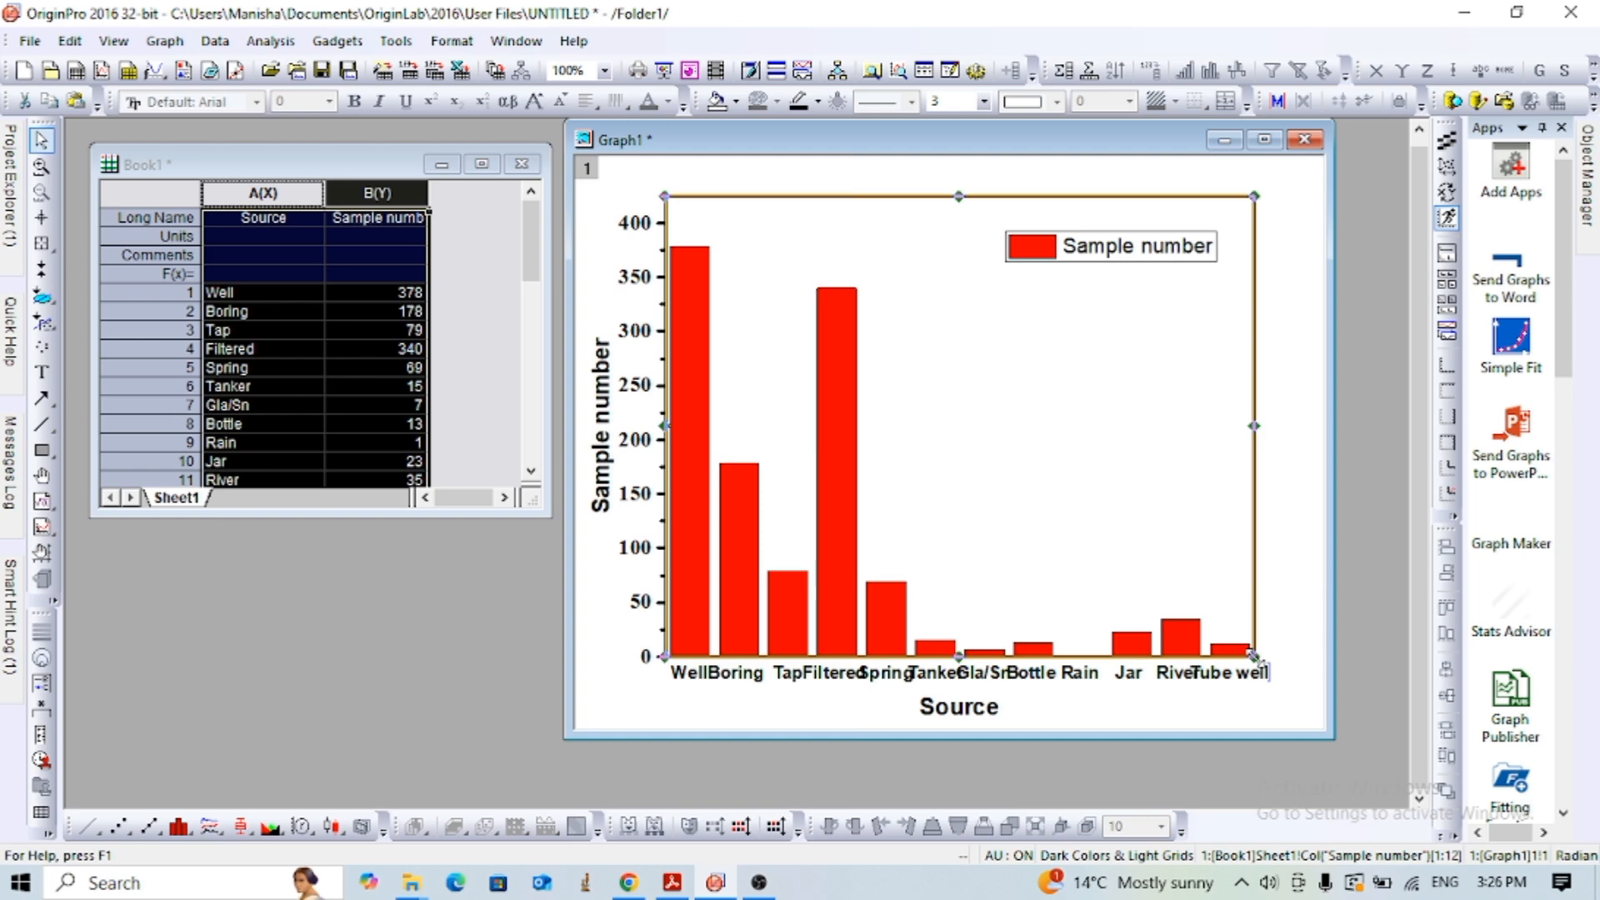
pyautogui.moveTo(1254, 656); pyautogui.dragTo(1313, 666)
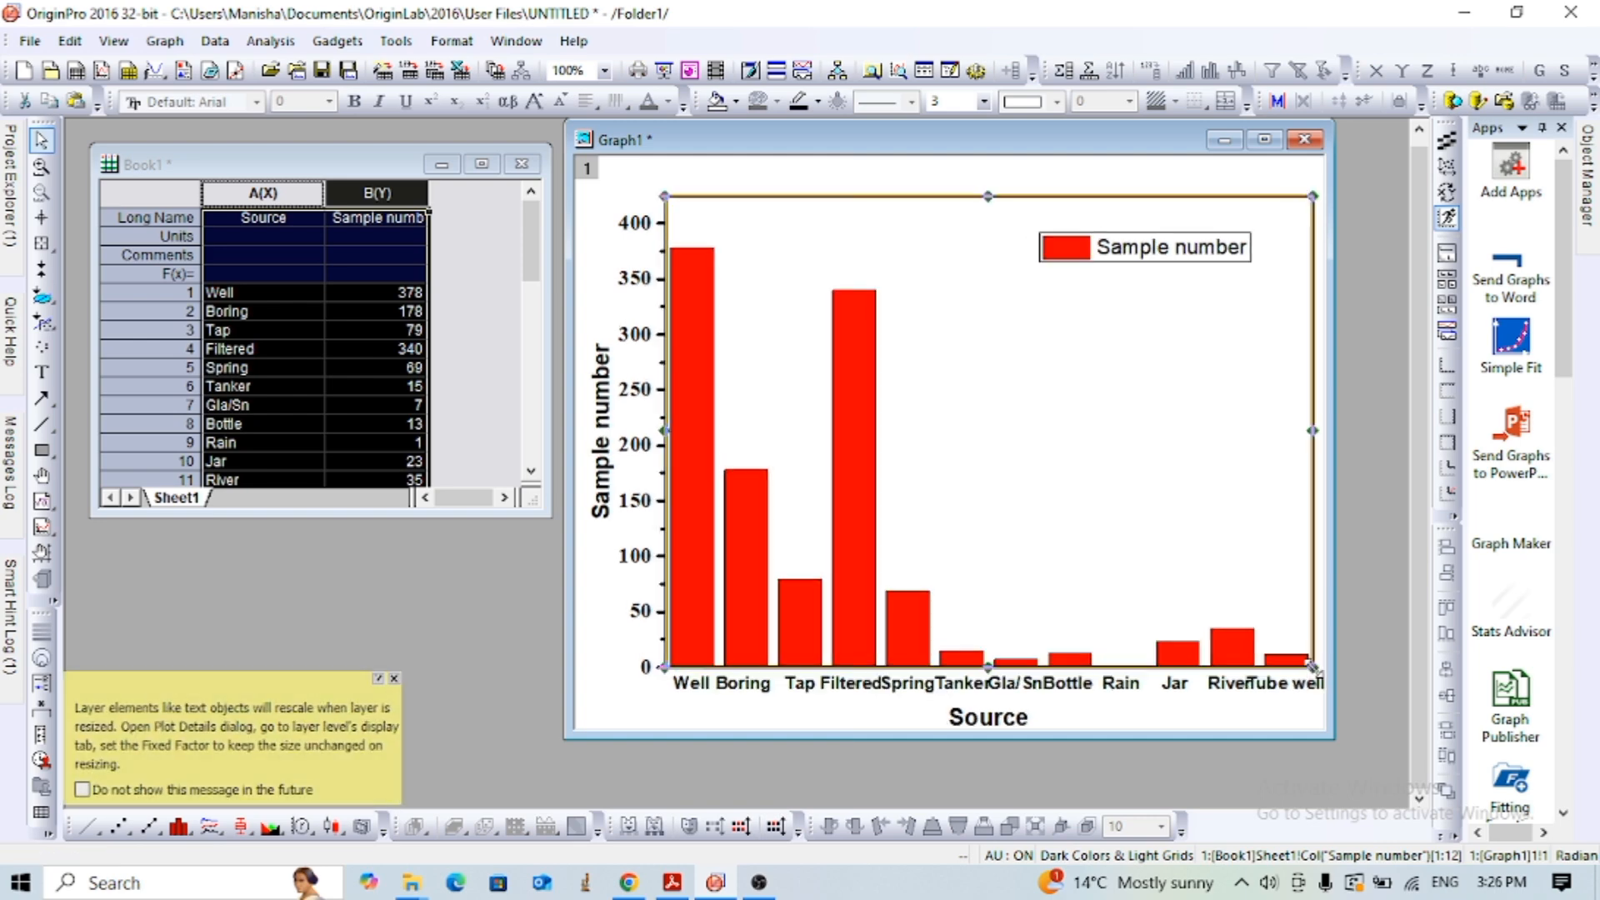
pyautogui.moveTo(867, 130); pyautogui.dragTo(720, 121)
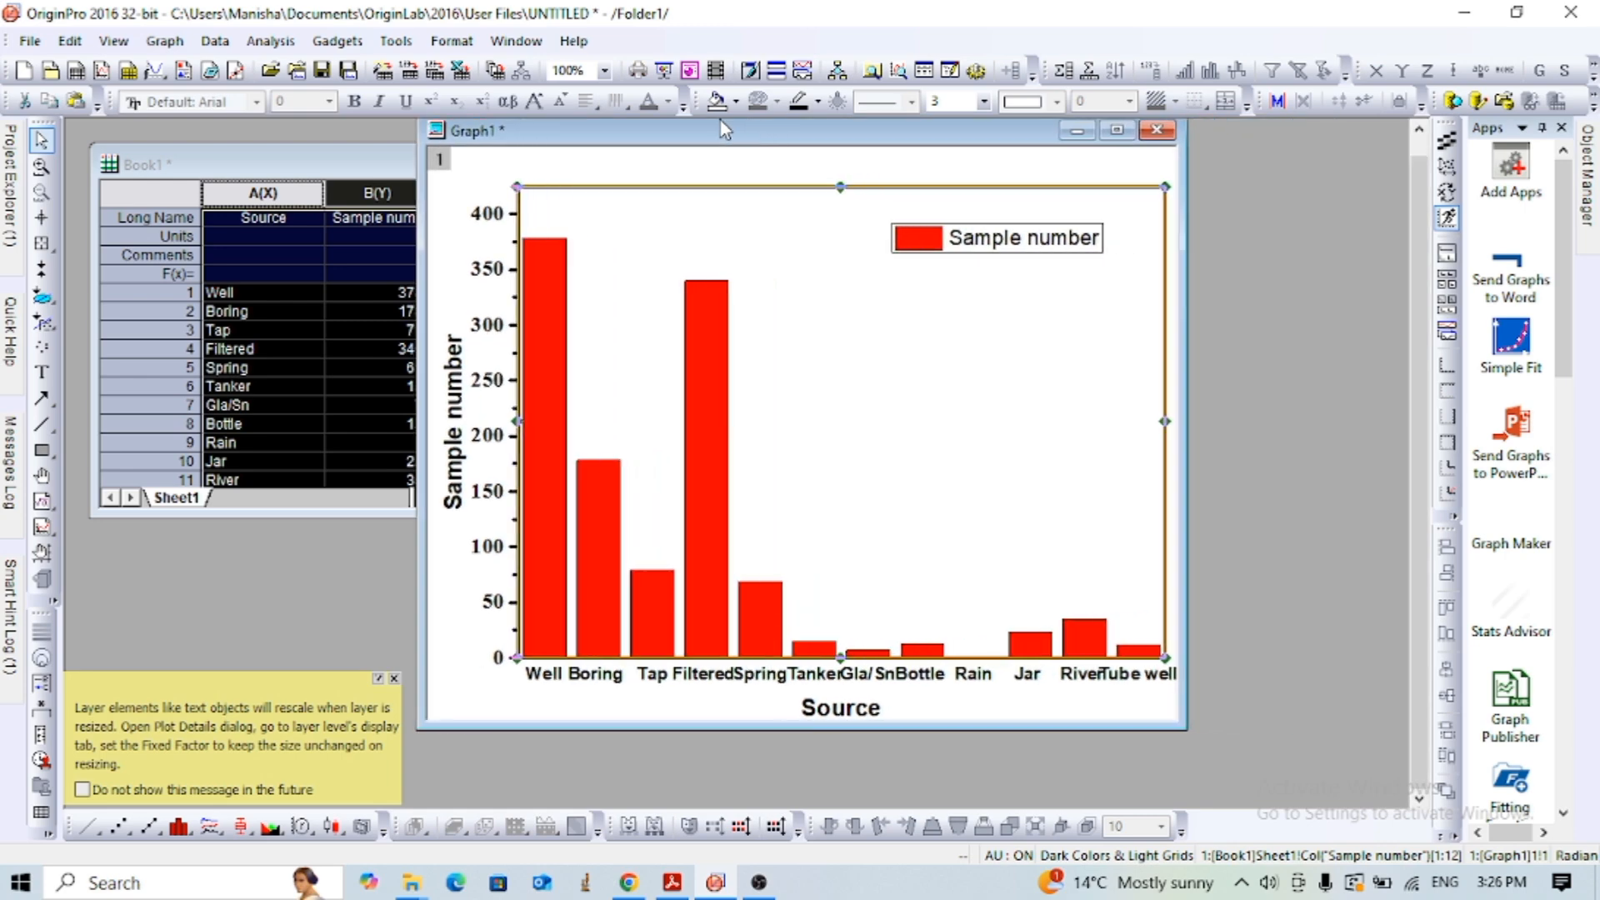
# - Delete the Sample number legend from the graph
pyautogui.click(1029, 238)
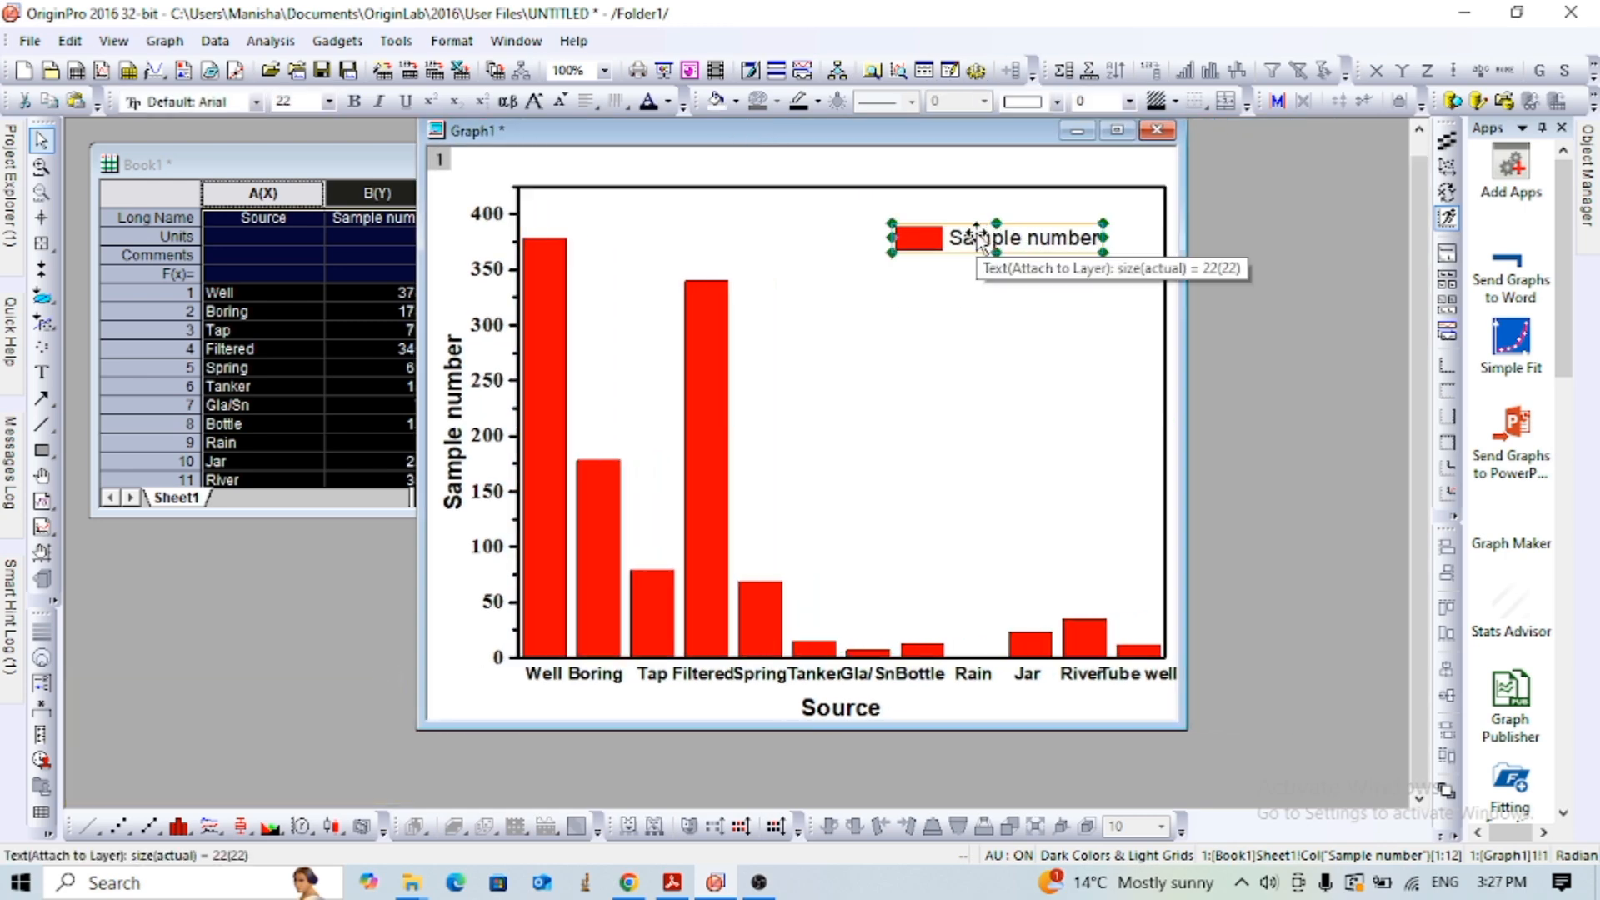
pyautogui.press('Delete')
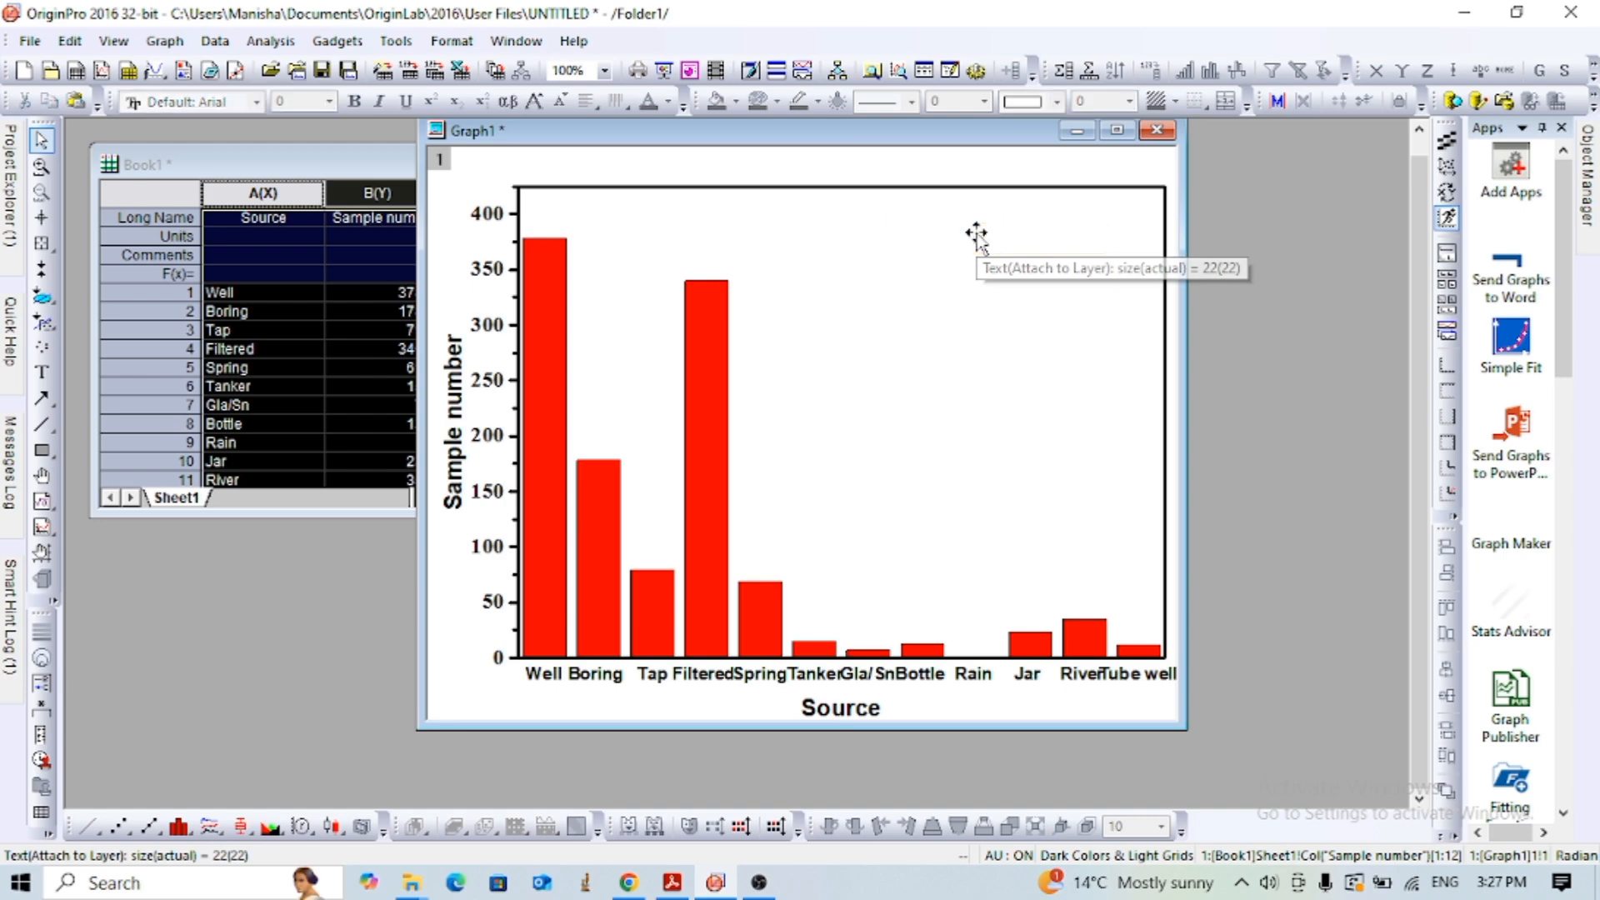
pyautogui.click(803, 460)
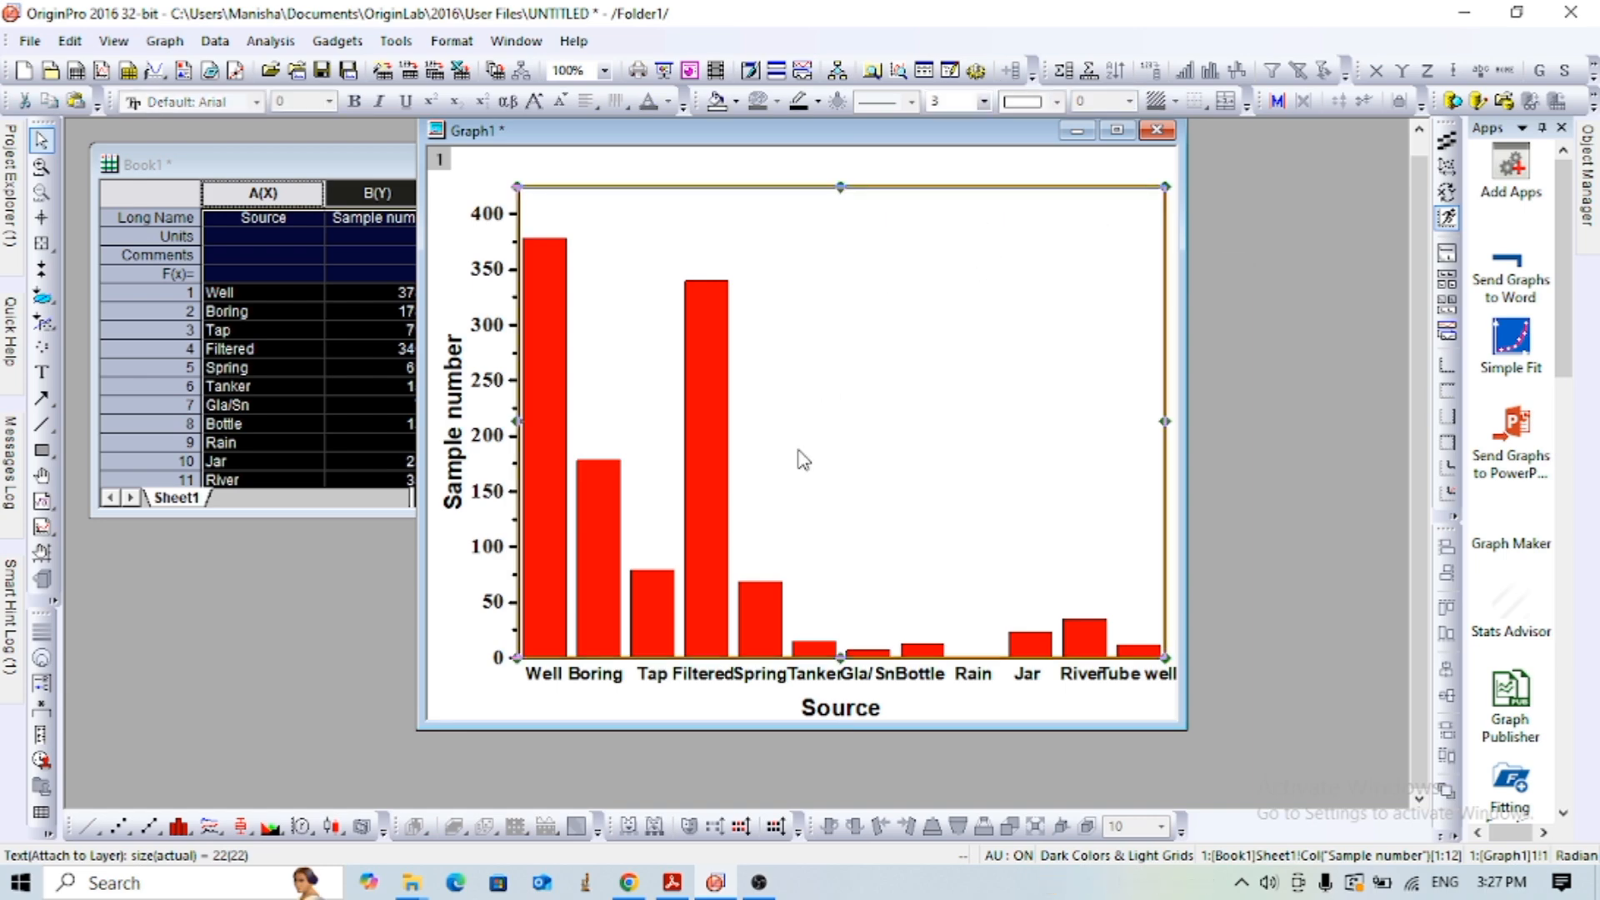
# - Set the columns' fill color by points, incrementing from green, and apply it to the plot
pyautogui.click(554, 408)
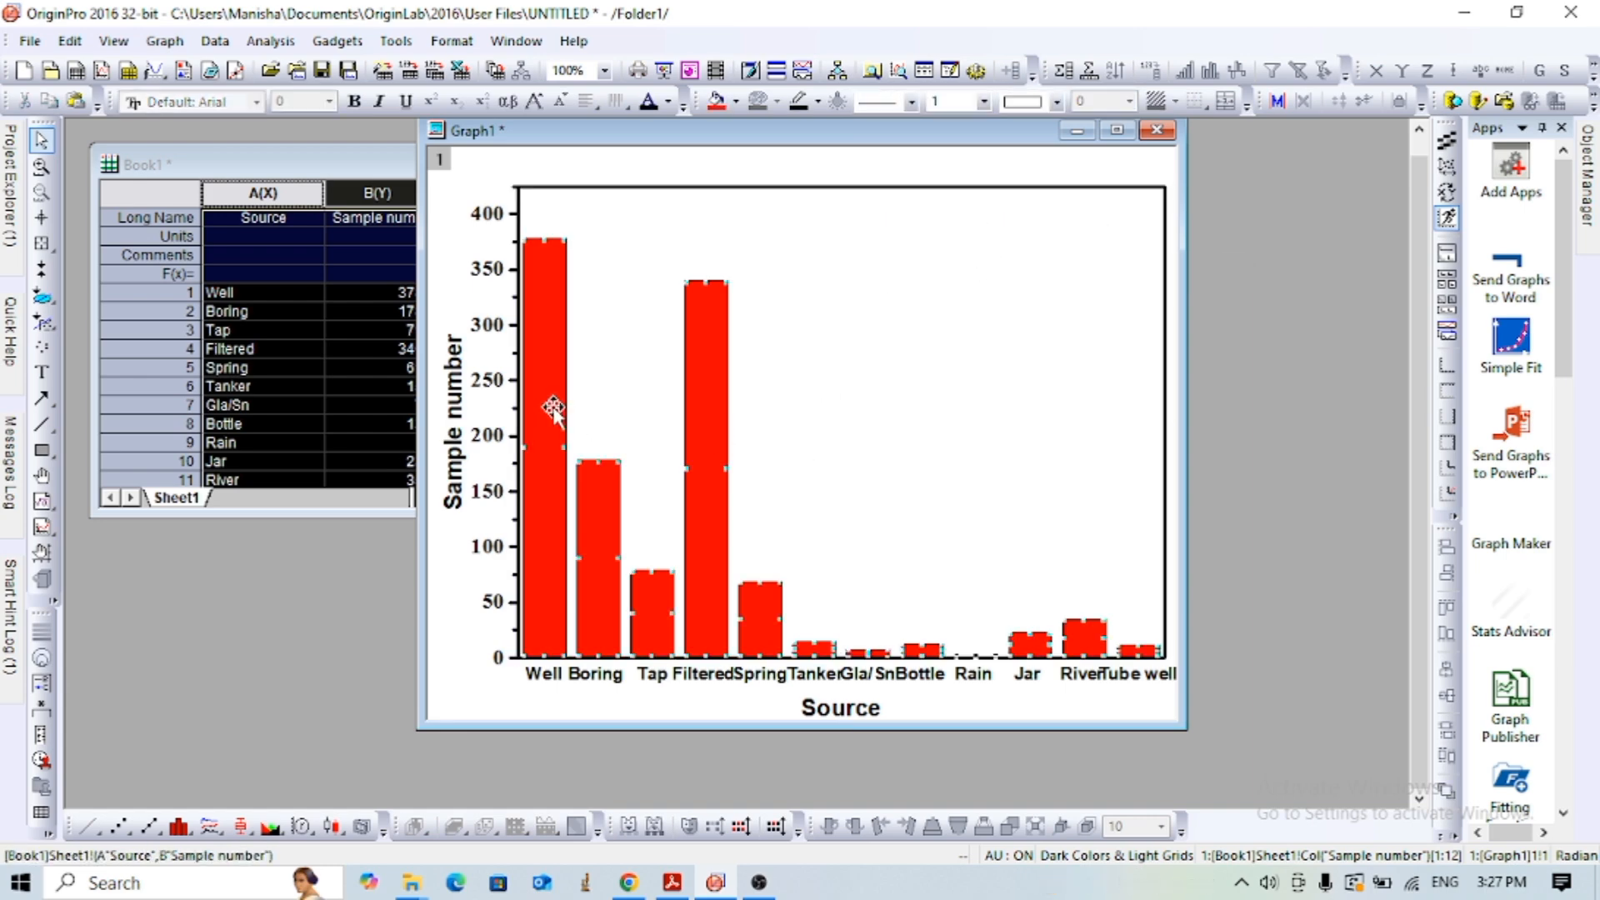
pyautogui.click(590, 373)
pyautogui.click(548, 389)
pyautogui.doubleClick(548, 381)
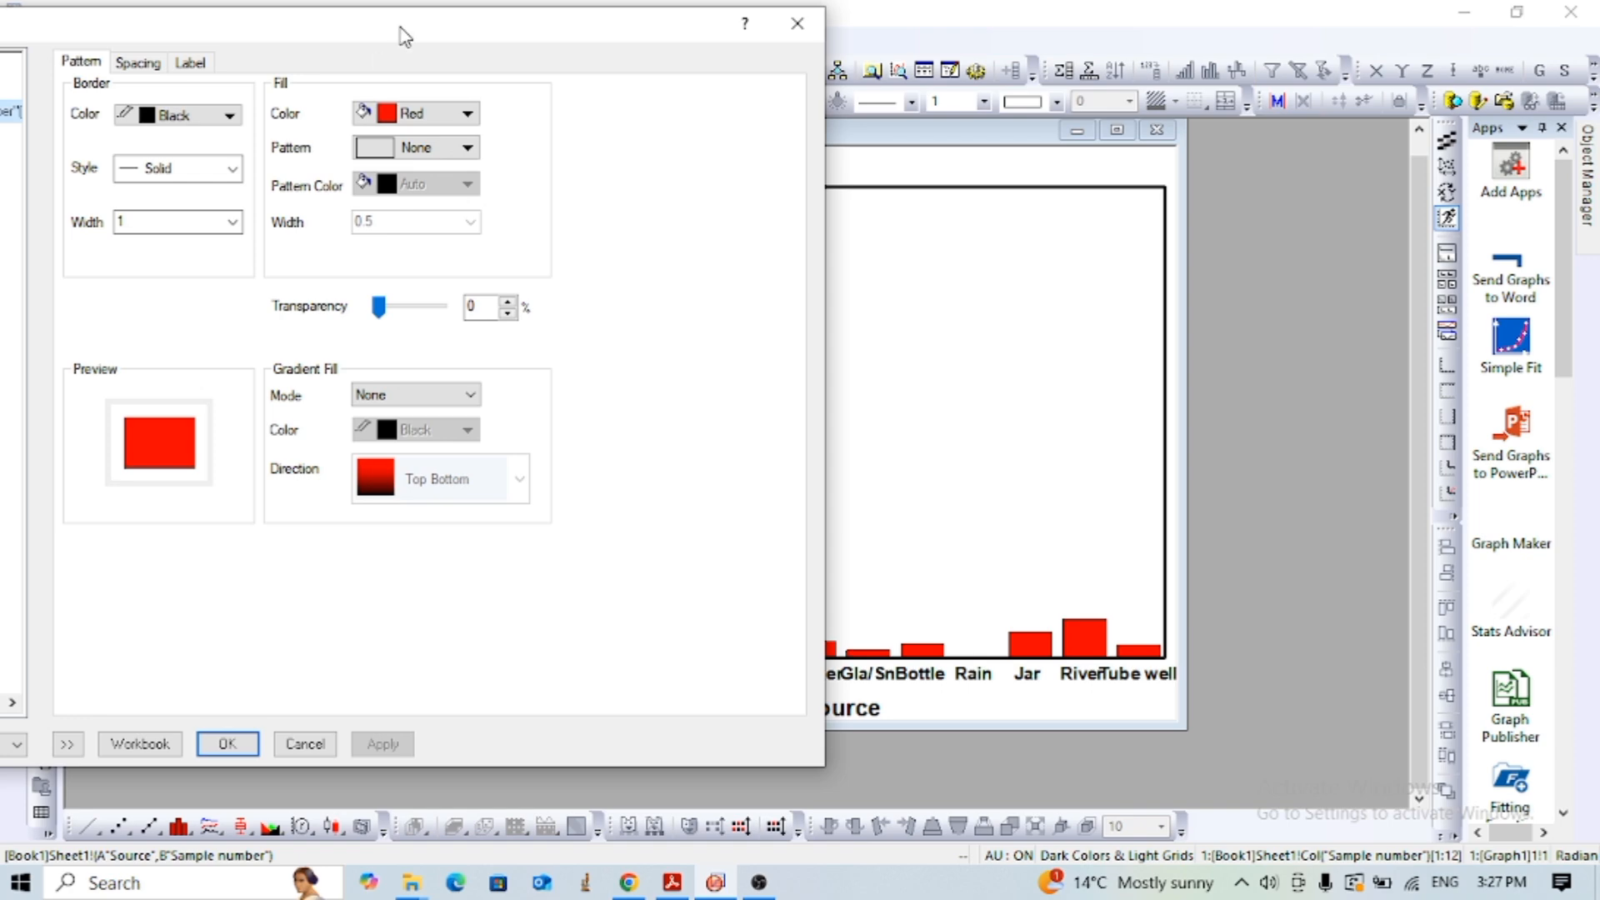
pyautogui.moveTo(403, 35); pyautogui.dragTo(839, 32)
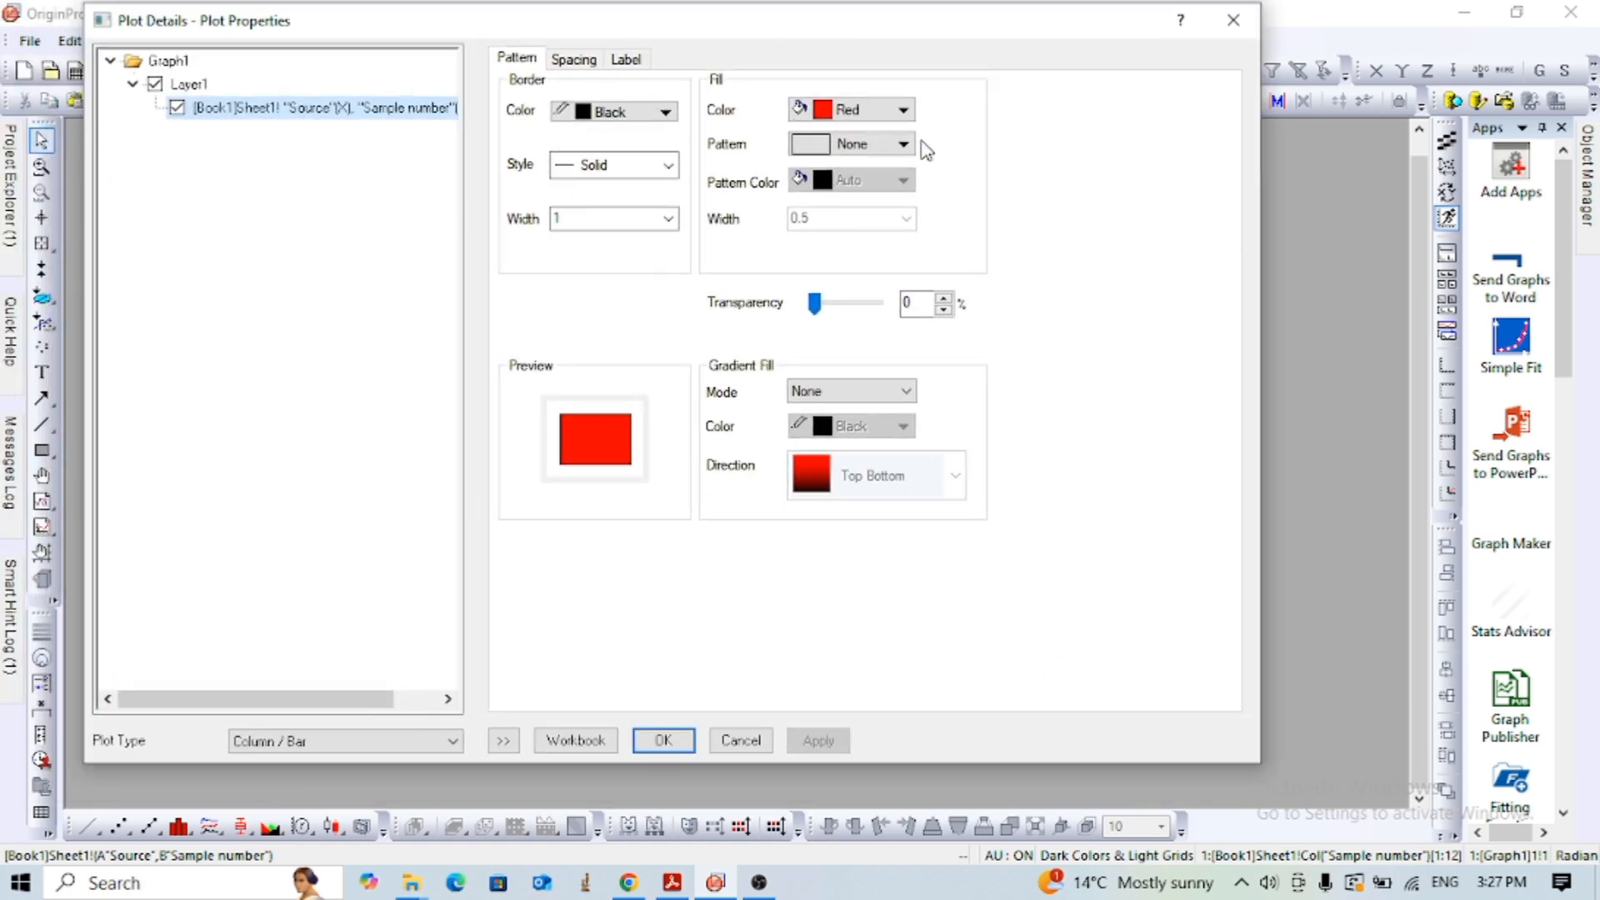
pyautogui.click(903, 112)
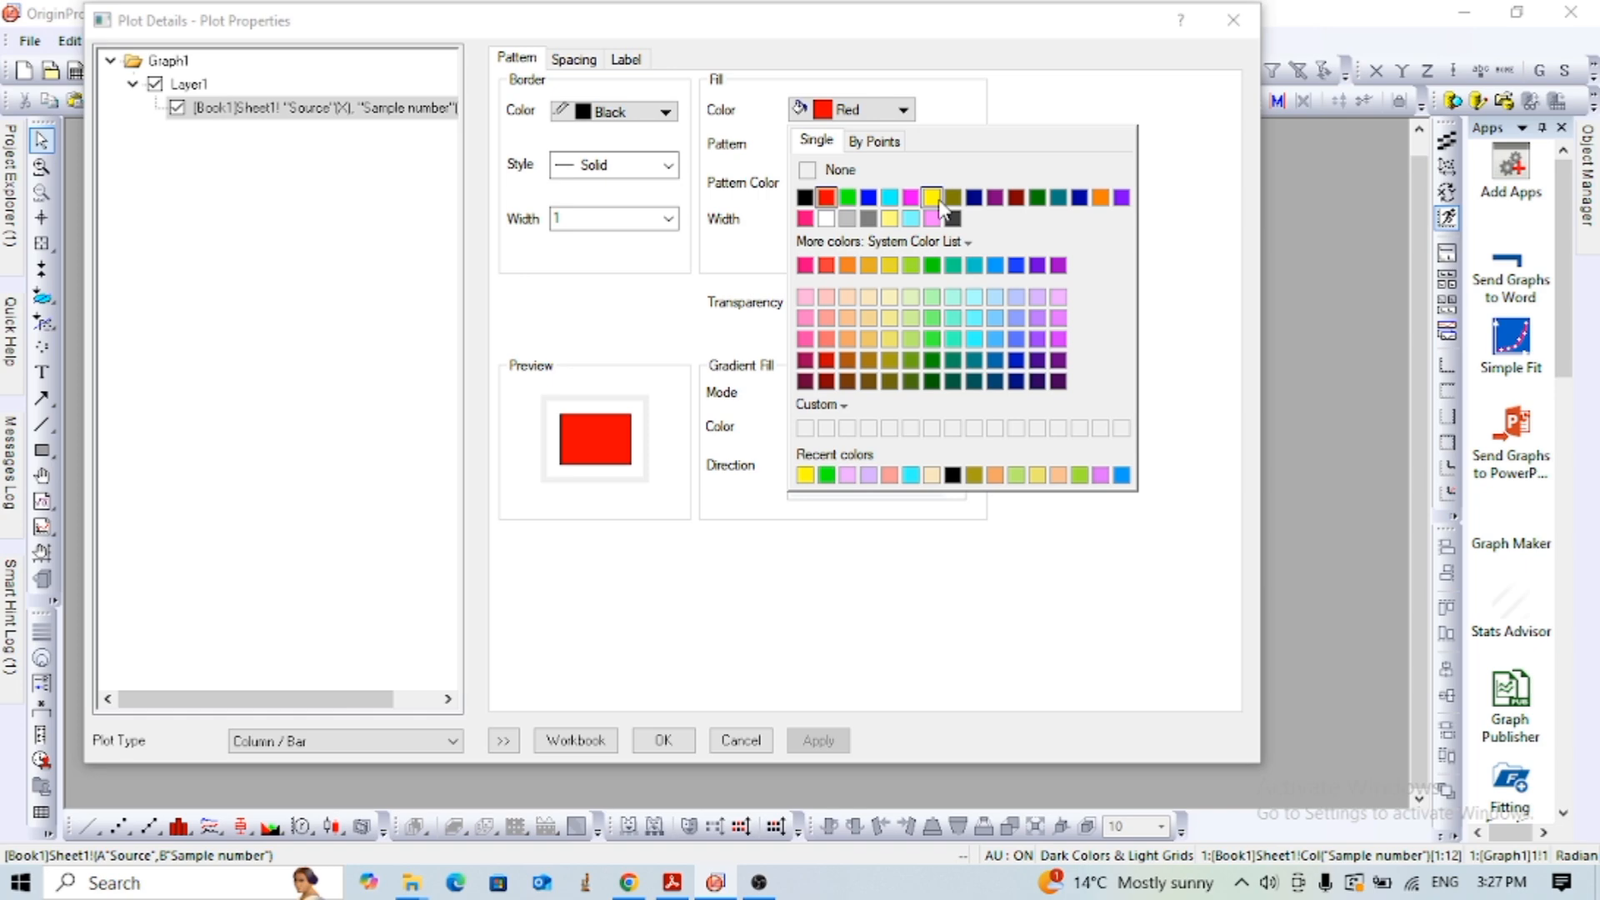
pyautogui.click(876, 141)
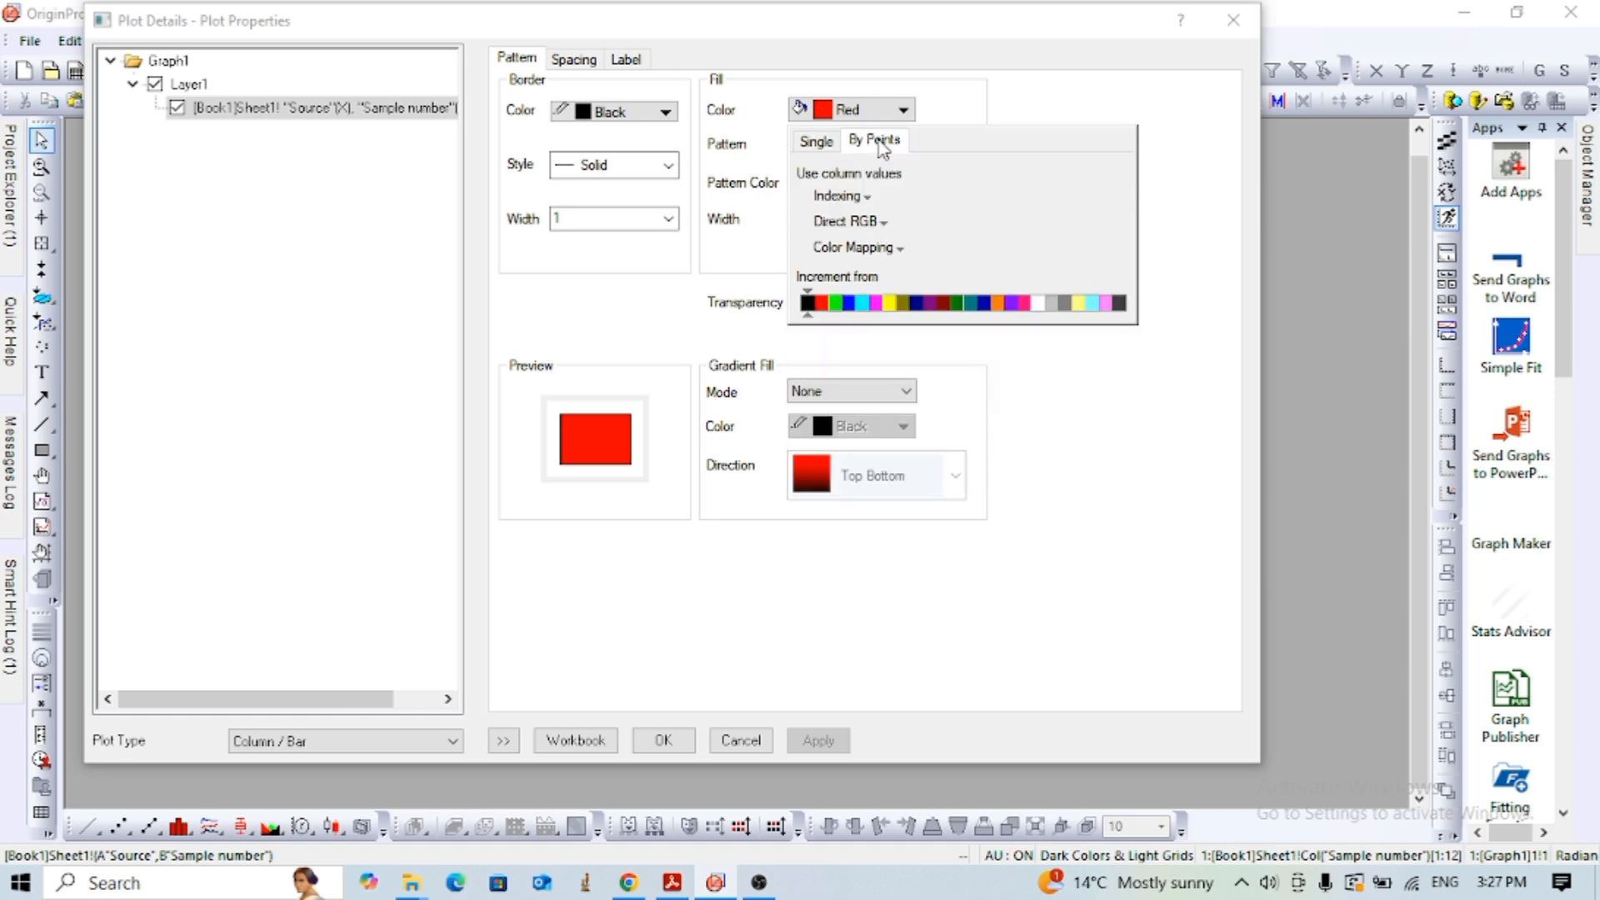
pyautogui.click(835, 314)
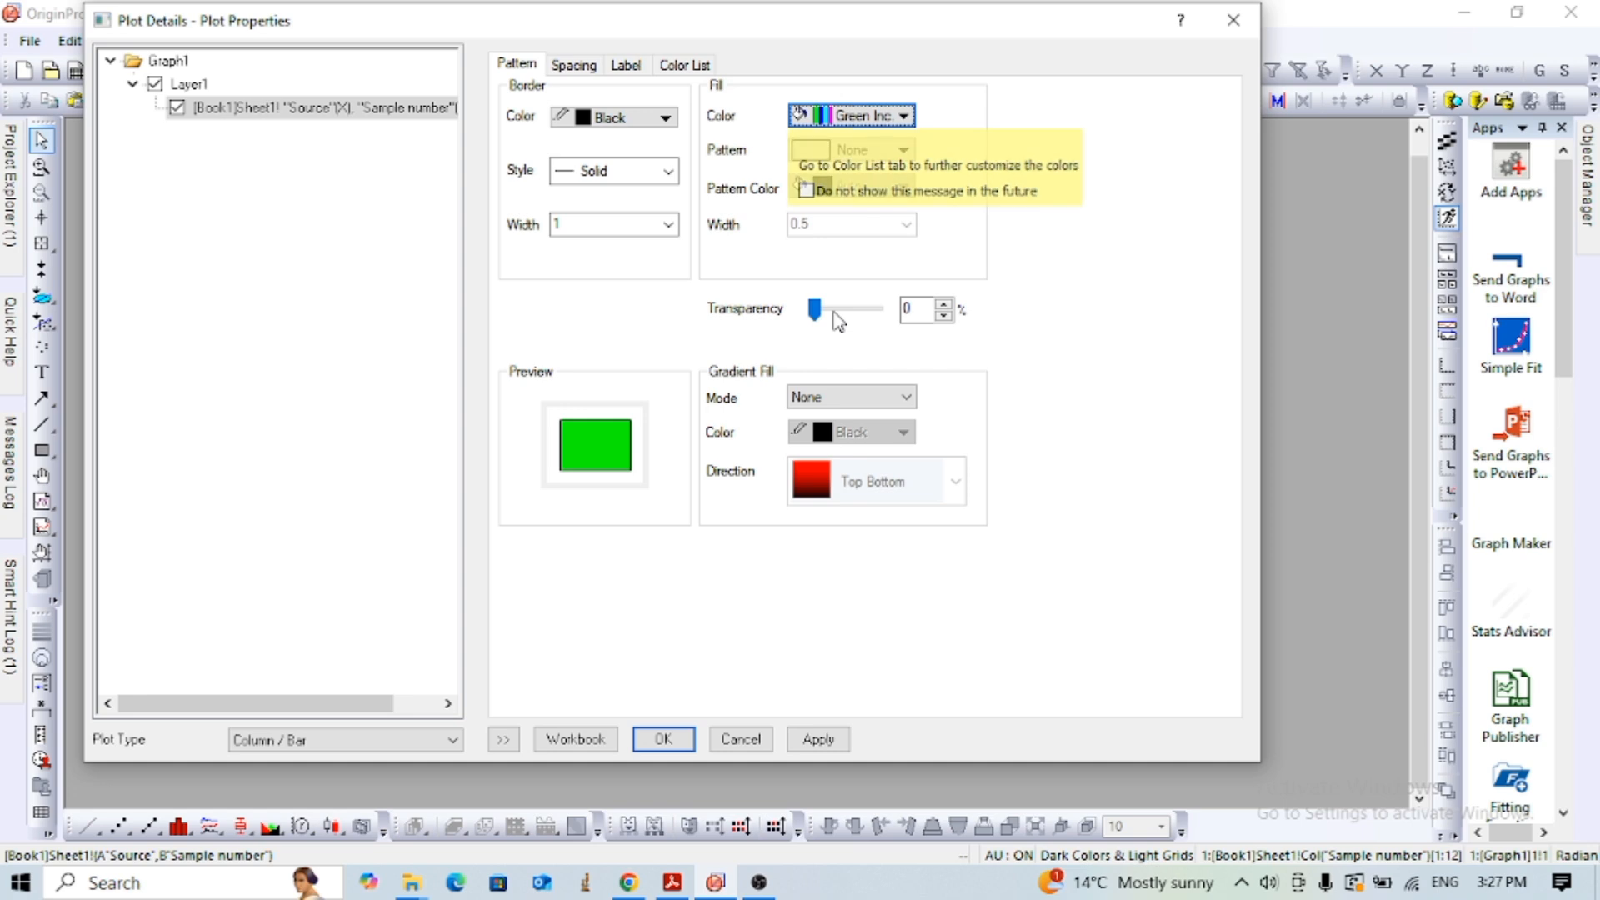
pyautogui.click(905, 117)
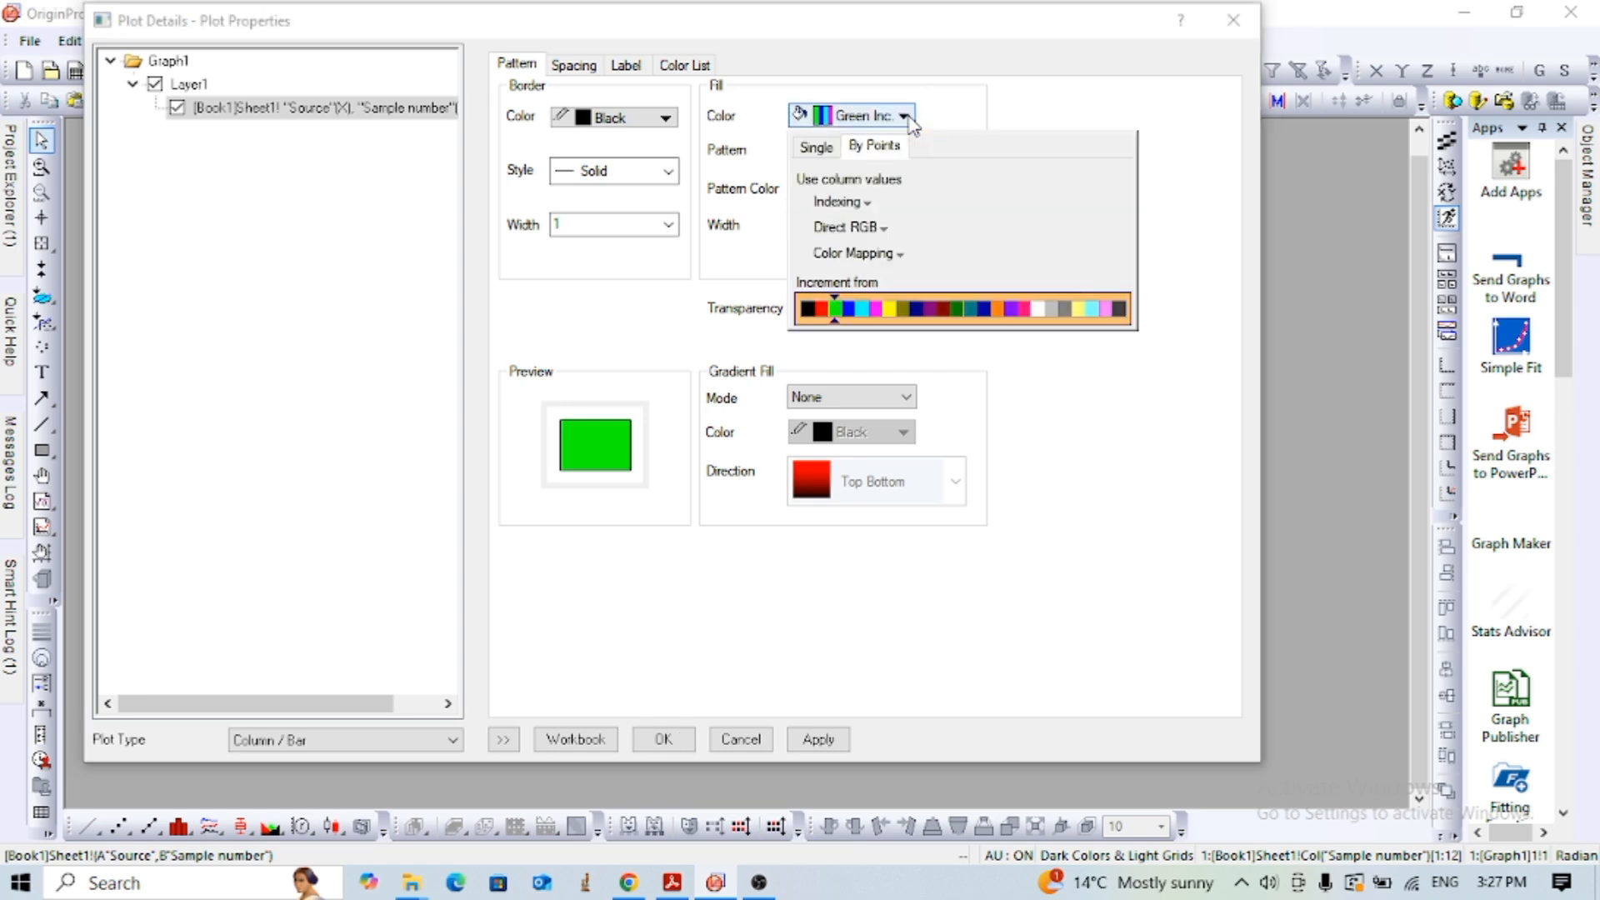
pyautogui.click(1038, 427)
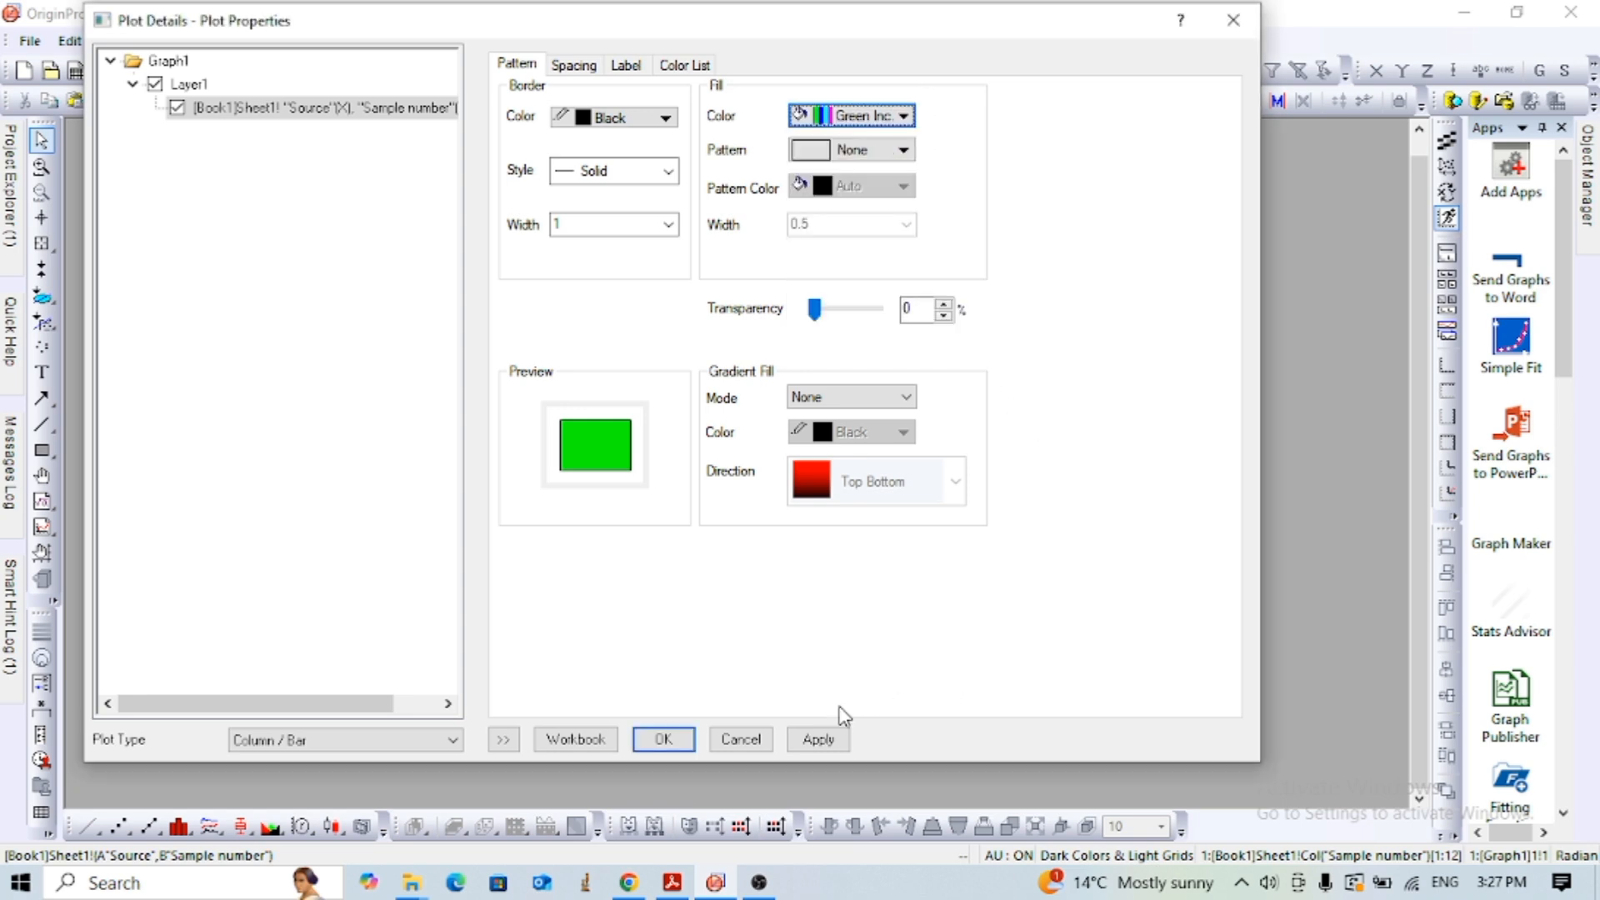
pyautogui.click(818, 739)
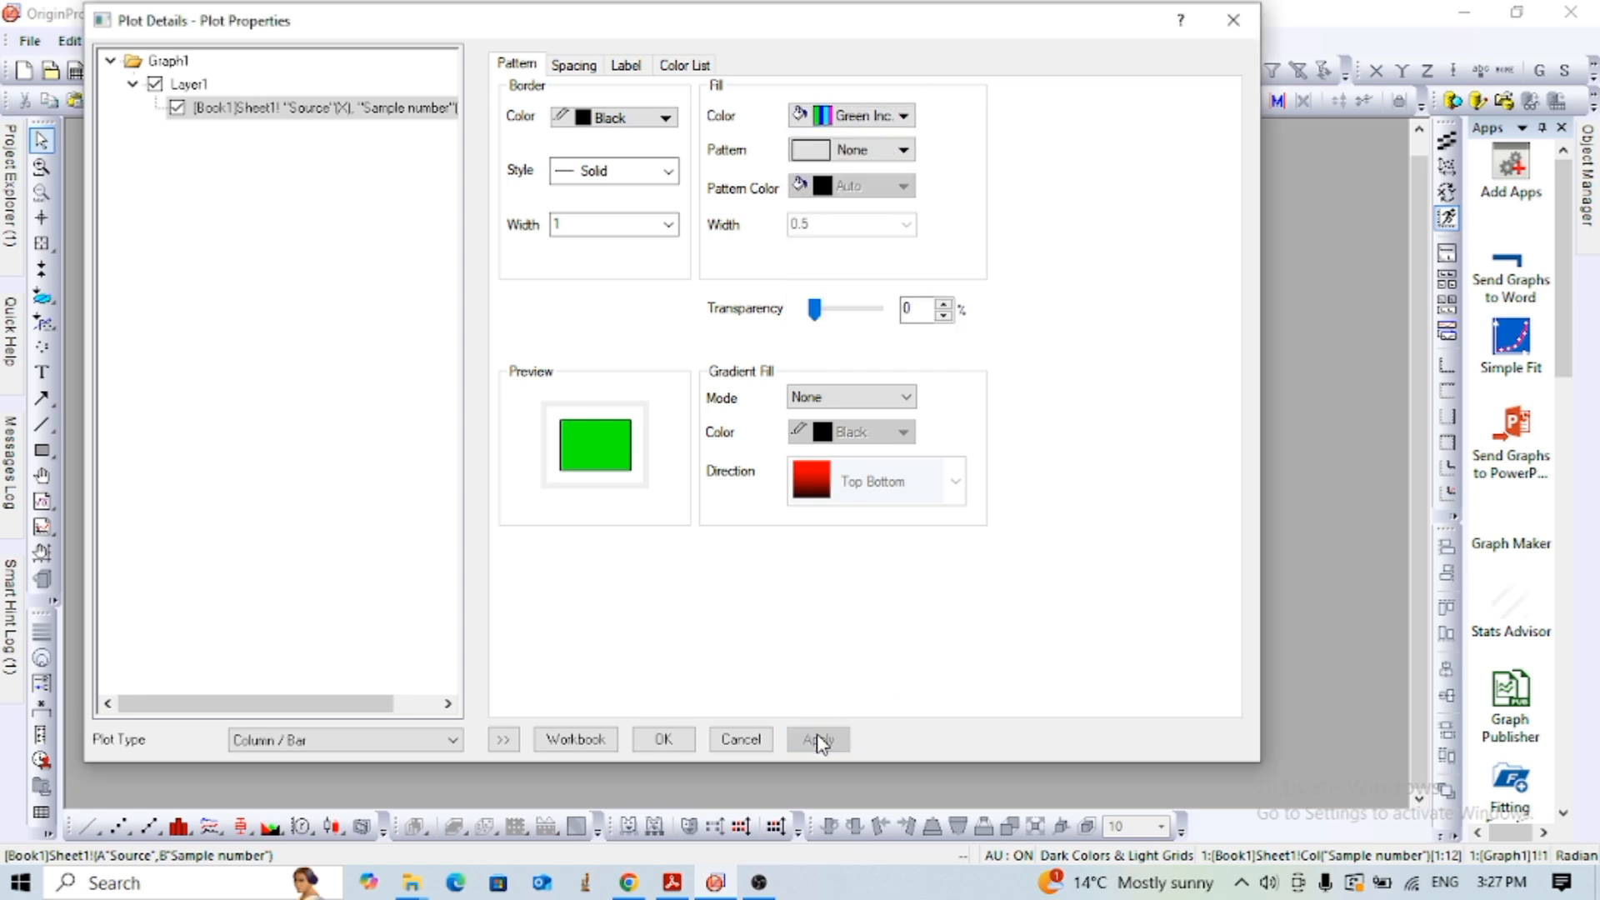
pyautogui.click(663, 739)
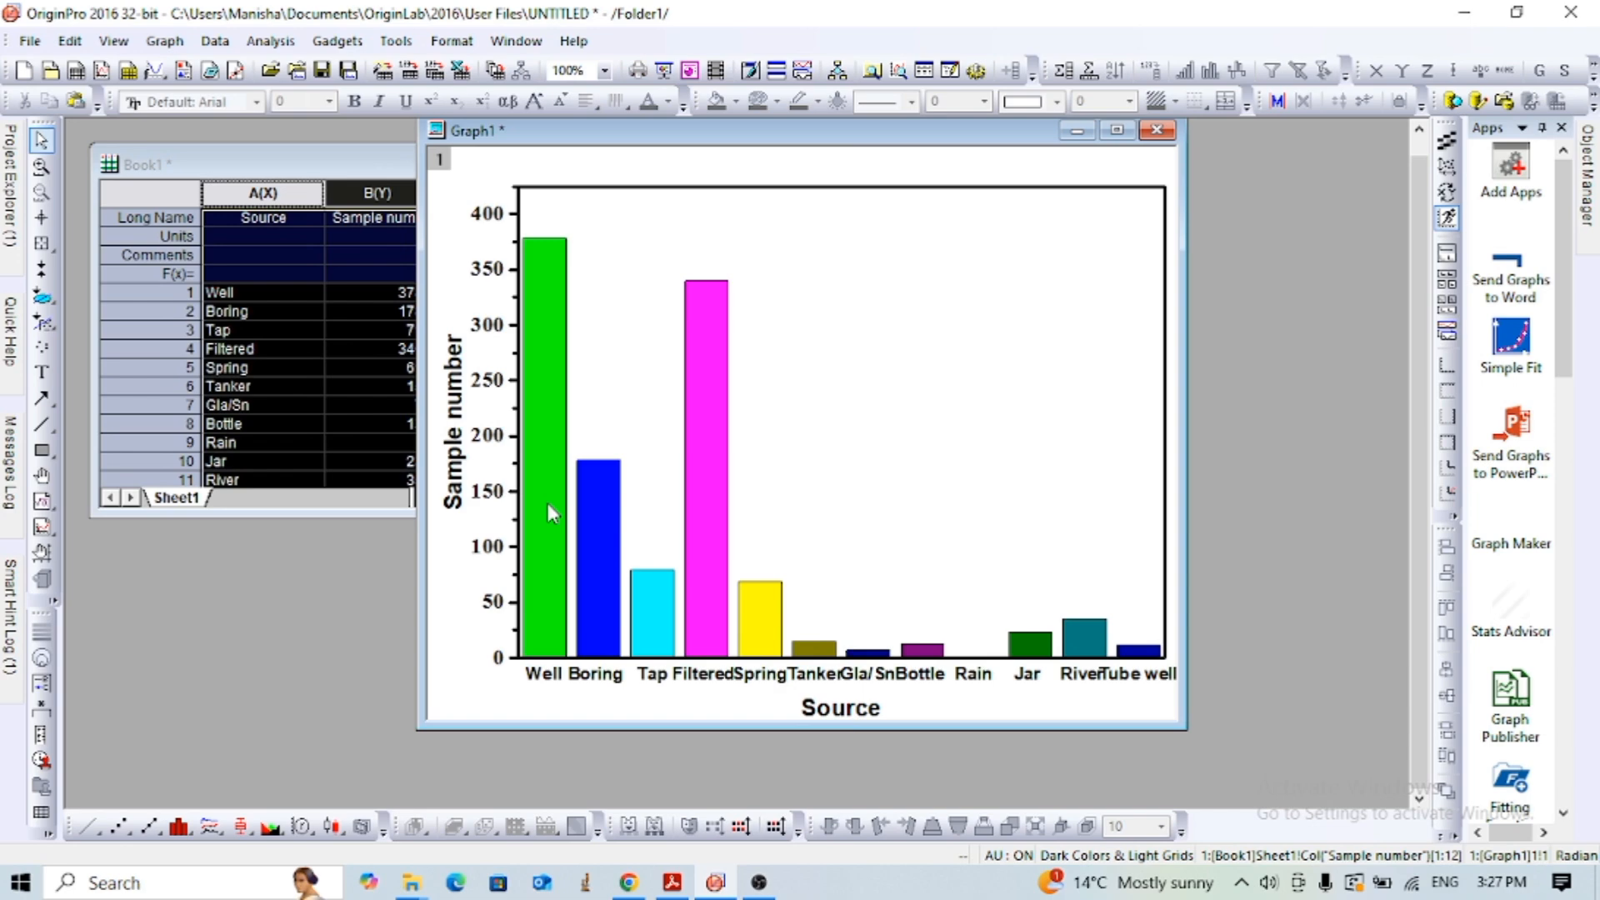
# - Enable data labels for the columns in the plot properties
pyautogui.click(616, 348)
pyautogui.click(546, 350)
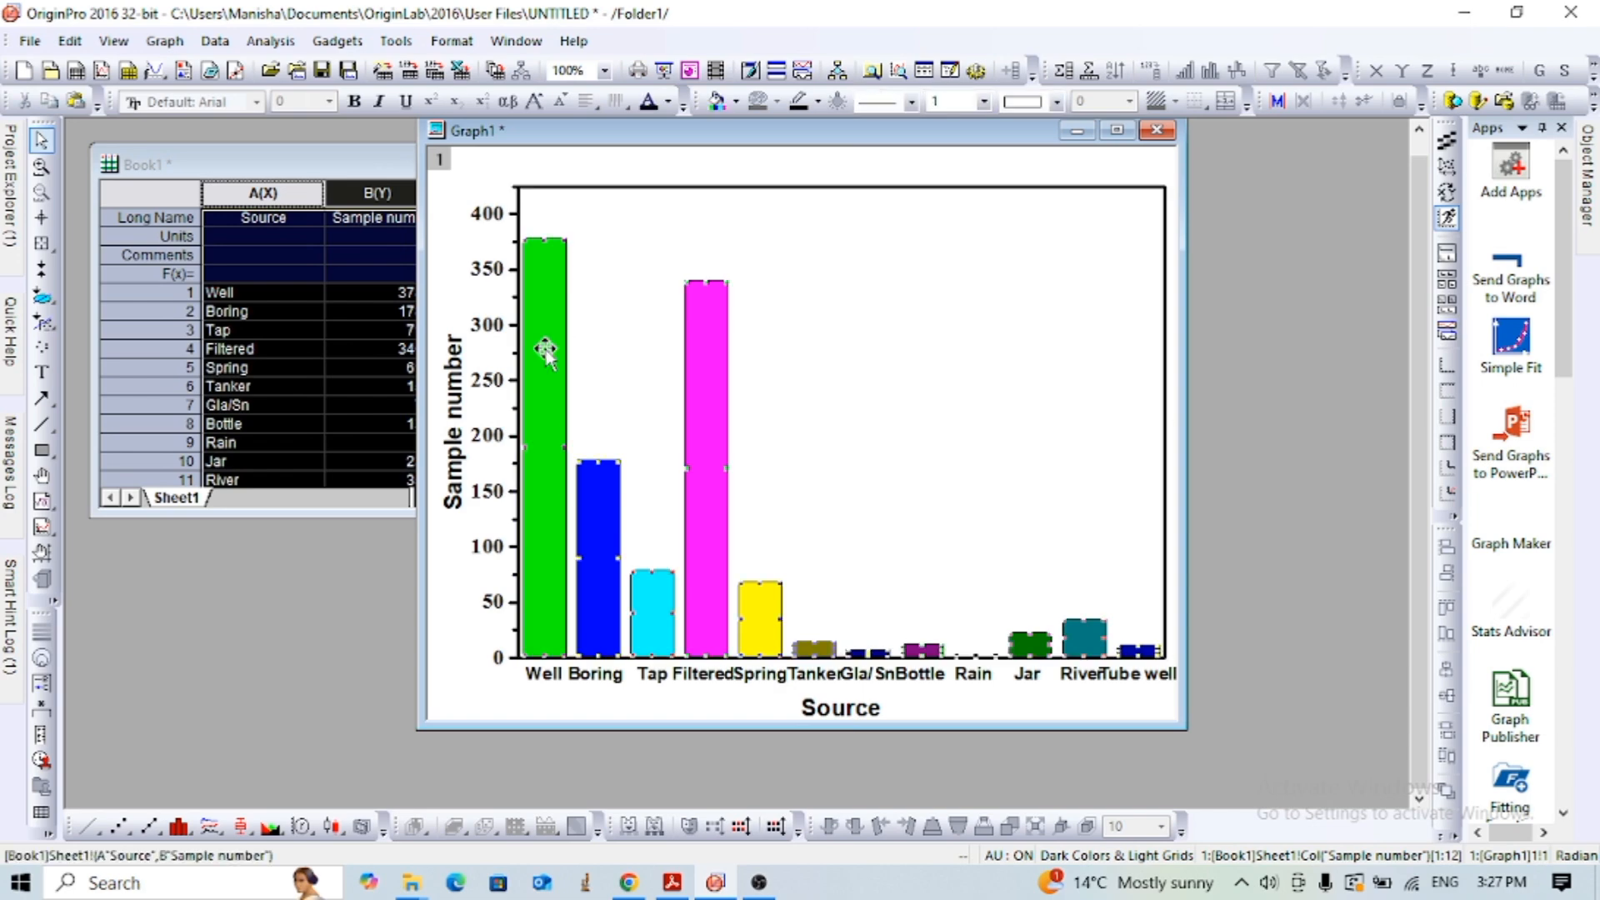
pyautogui.doubleClick(546, 350)
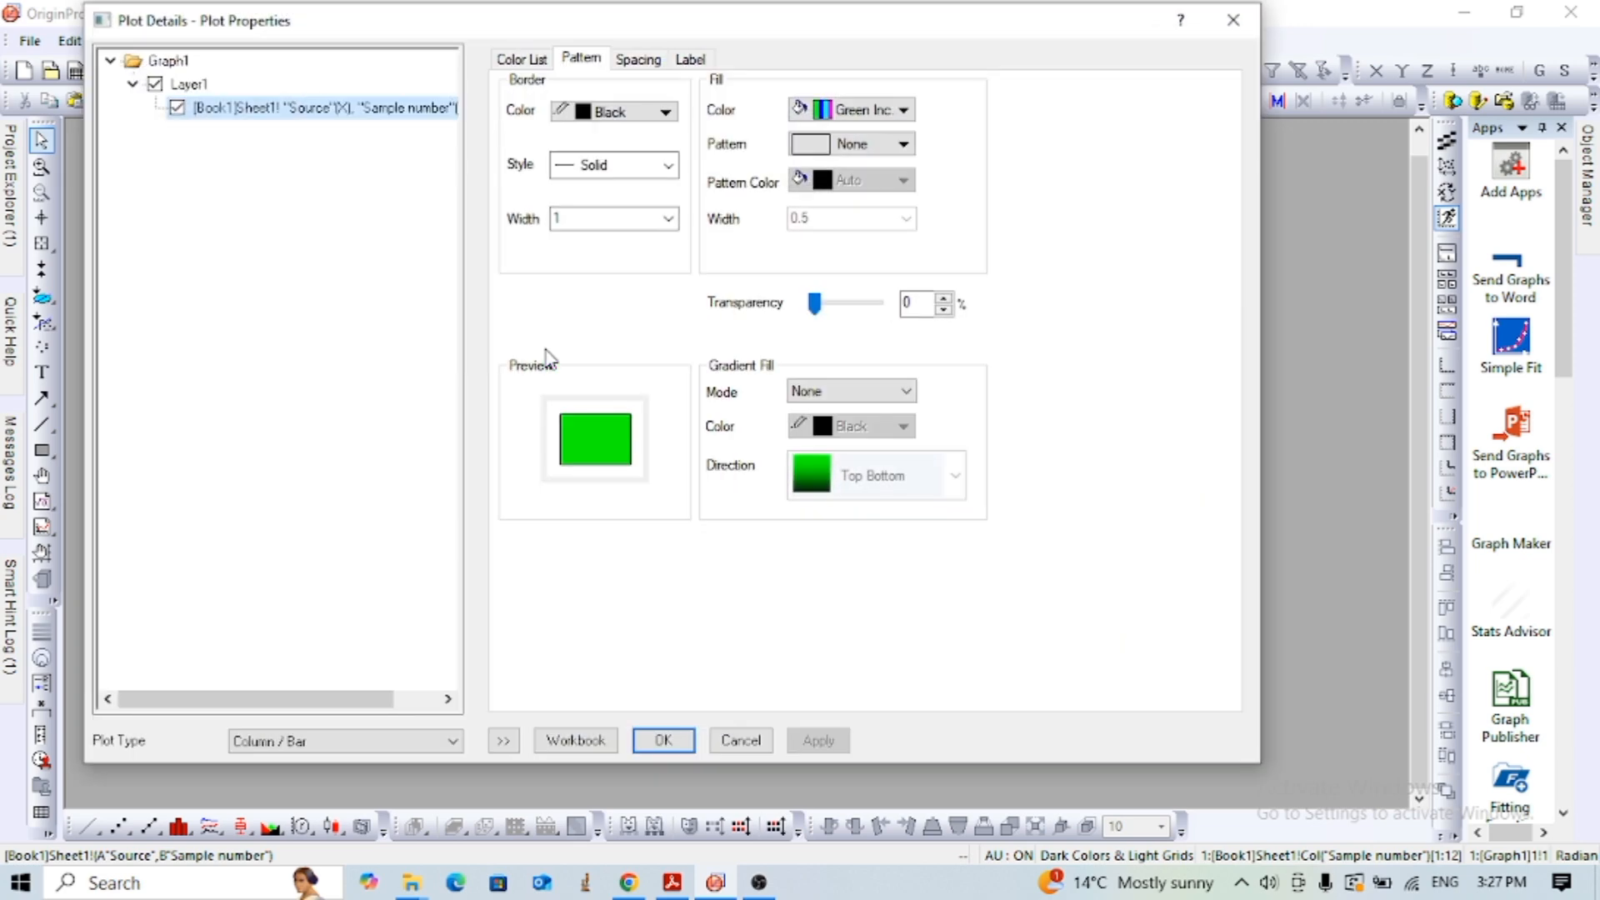
pyautogui.click(685, 62)
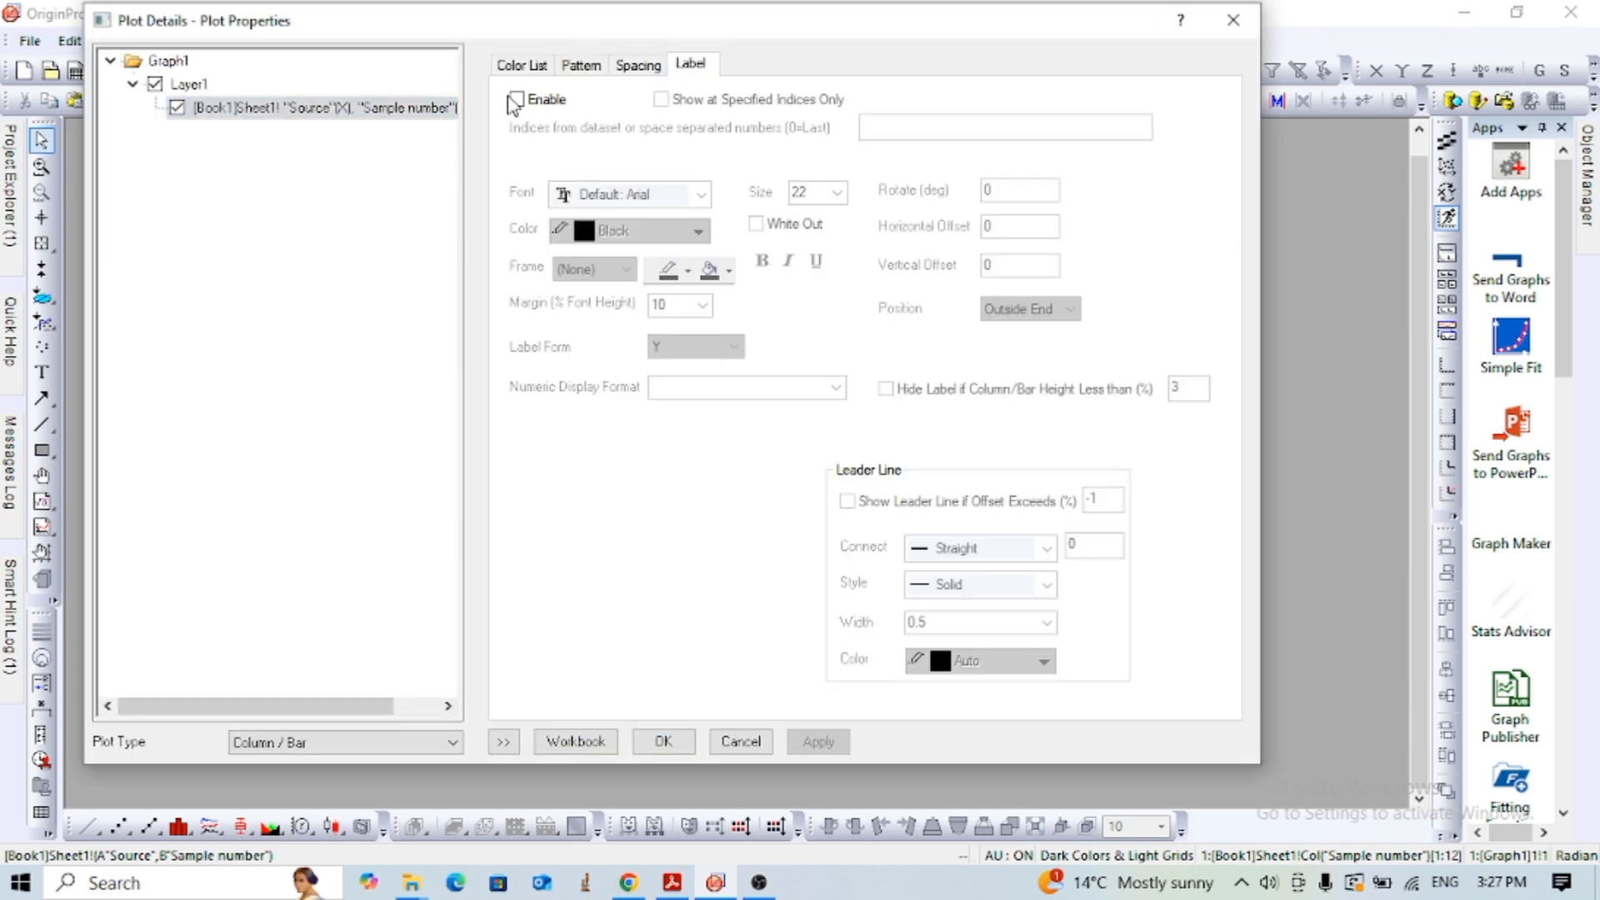
pyautogui.click(516, 101)
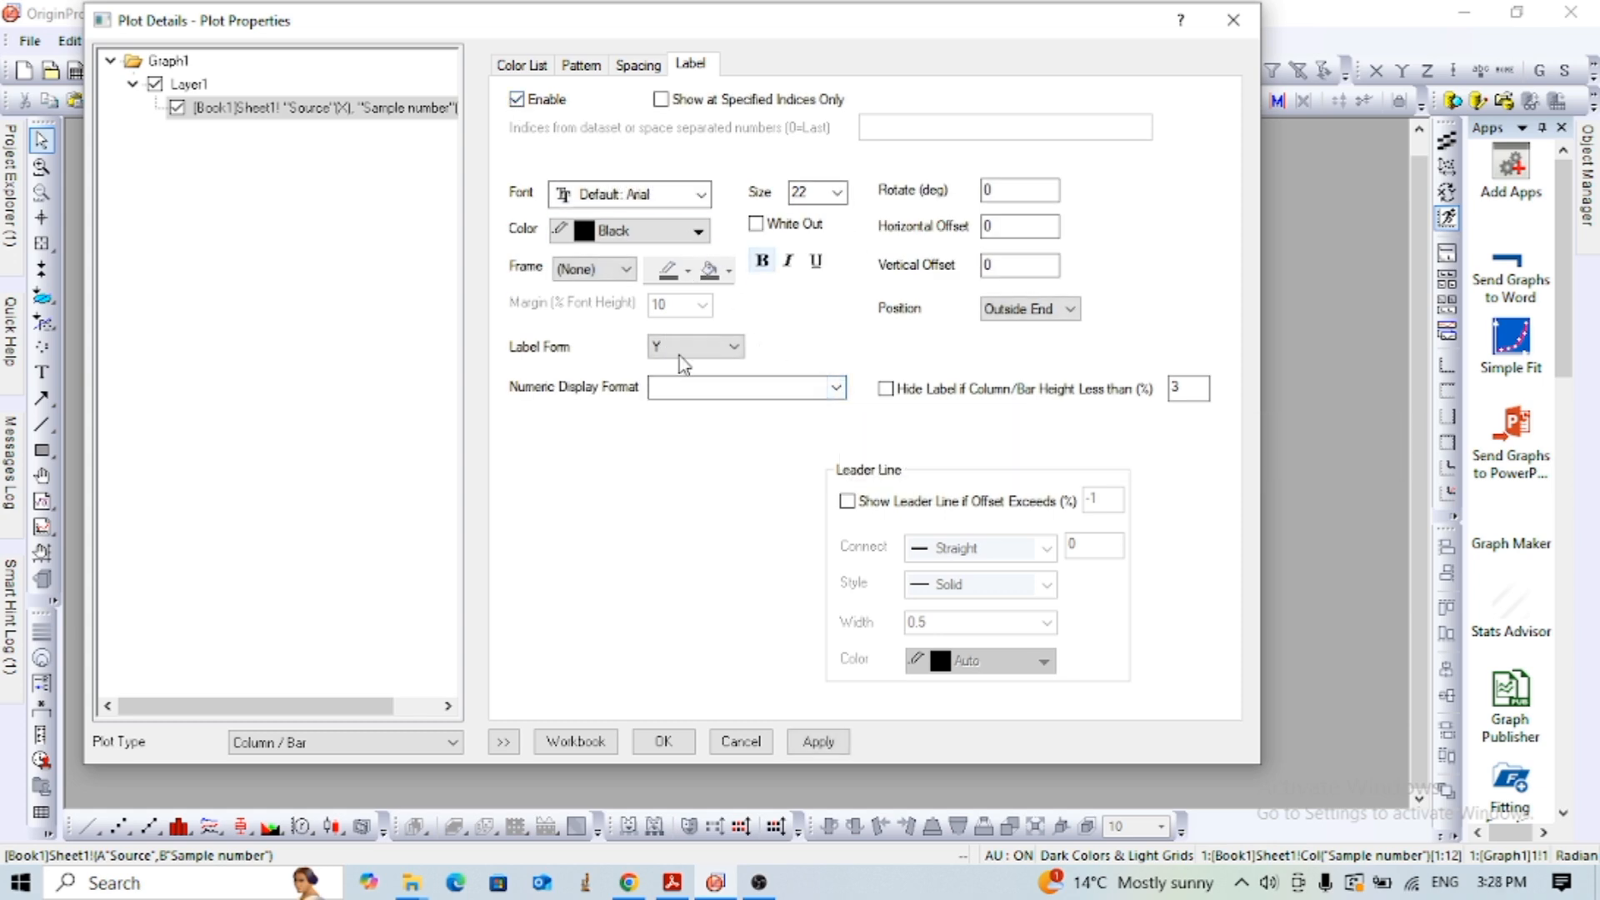
# - Set the data labels' form to Col(B): "Sample number" and apply the plot settings
pyautogui.click(836, 388)
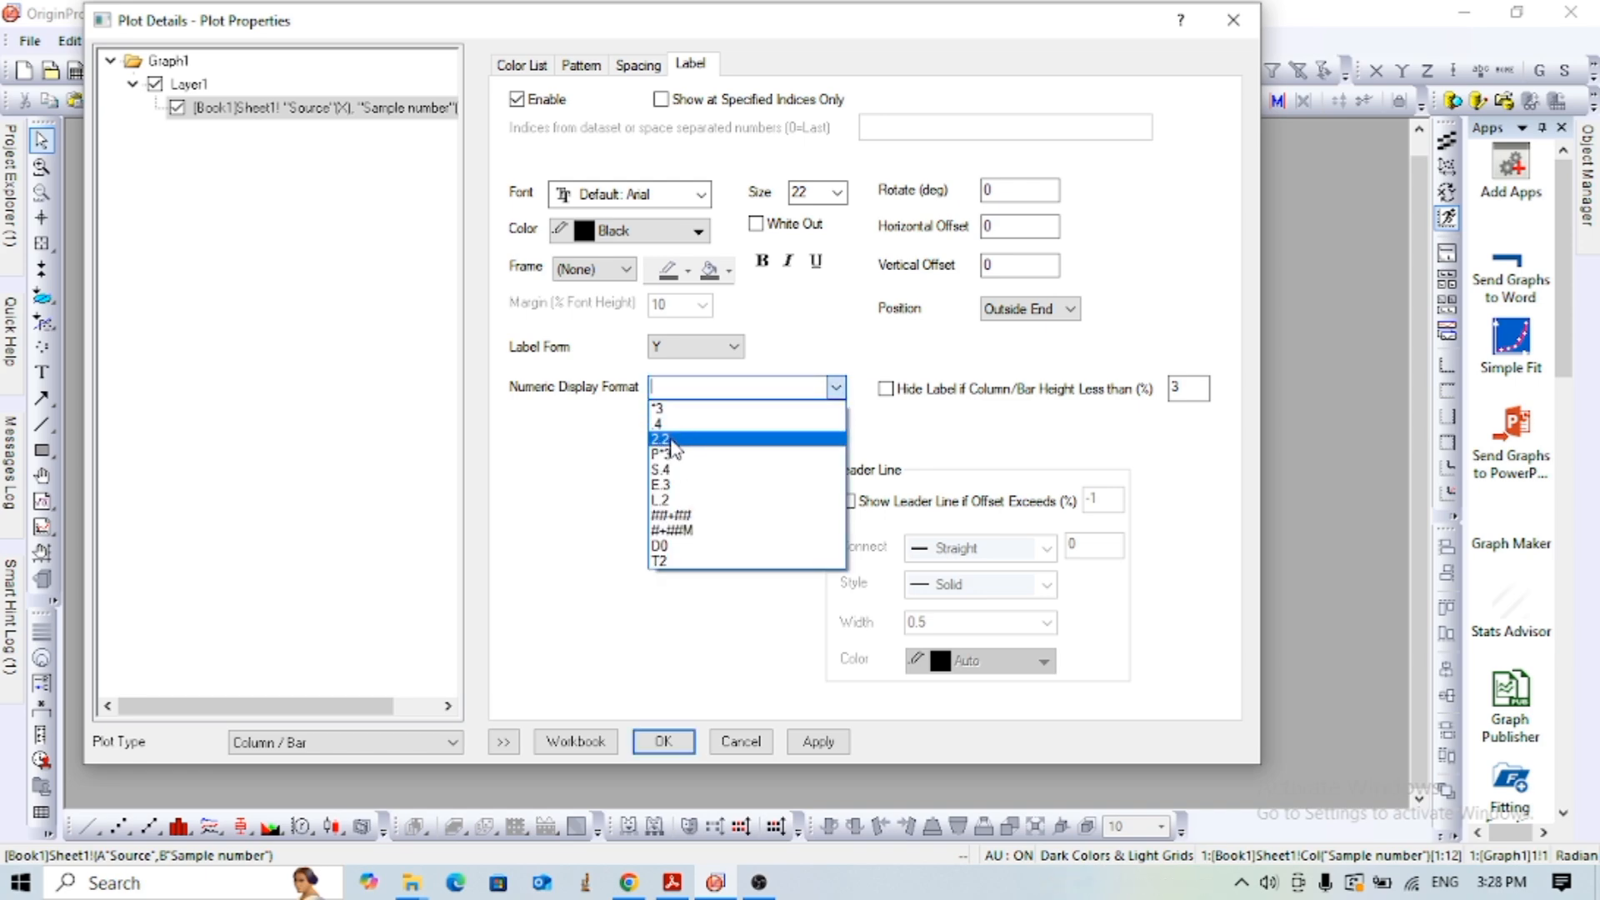
pyautogui.click(544, 611)
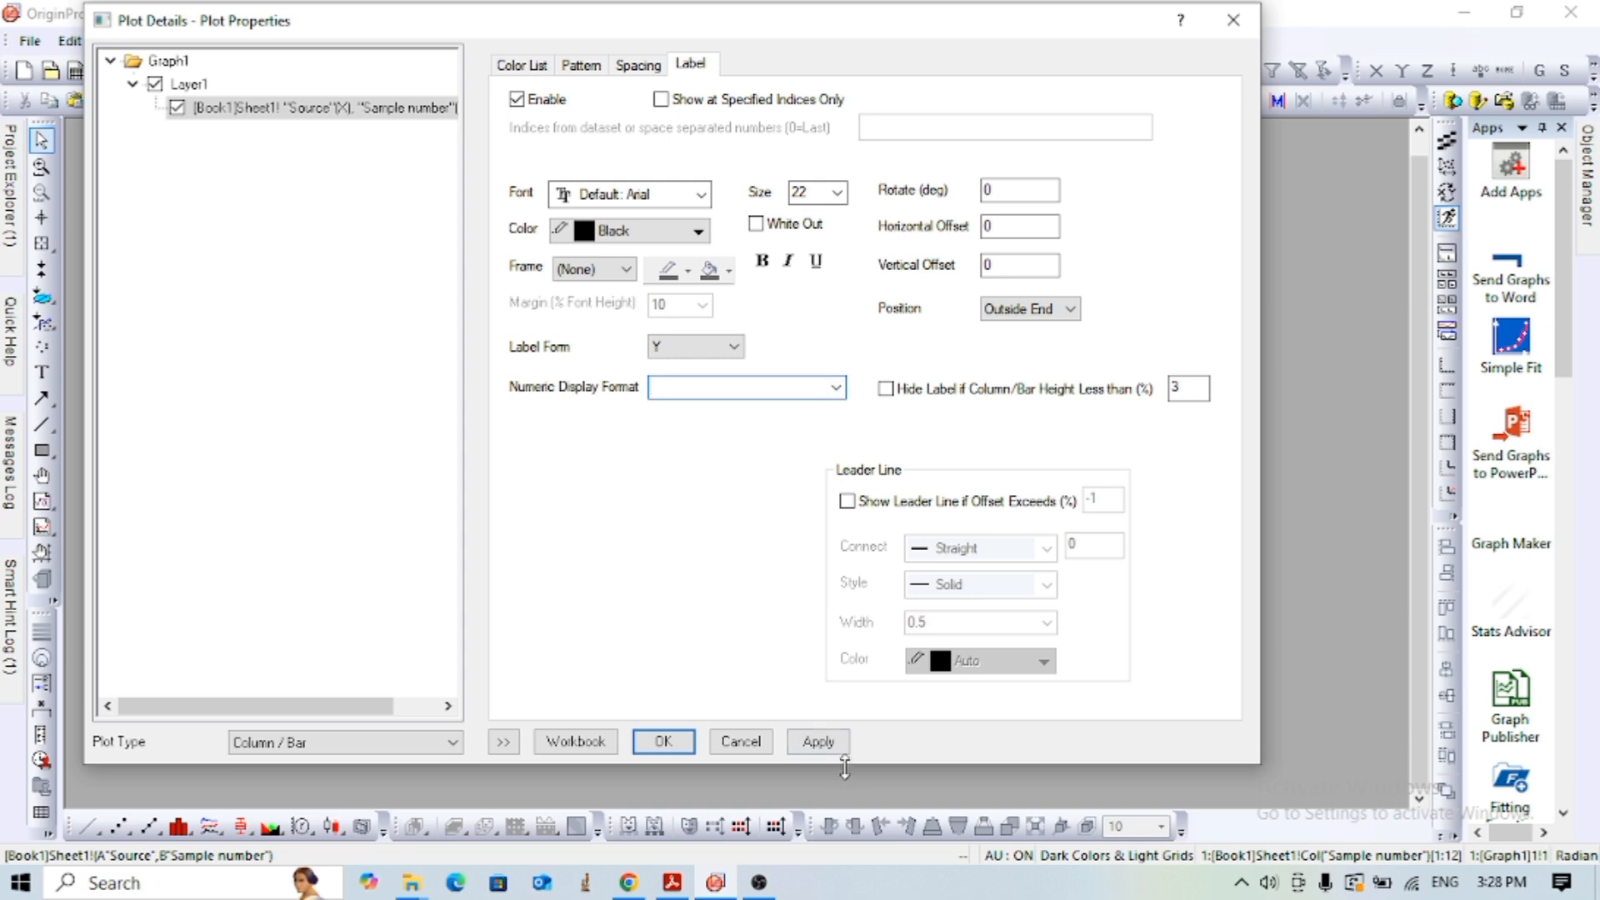
pyautogui.click(733, 347)
pyautogui.click(678, 613)
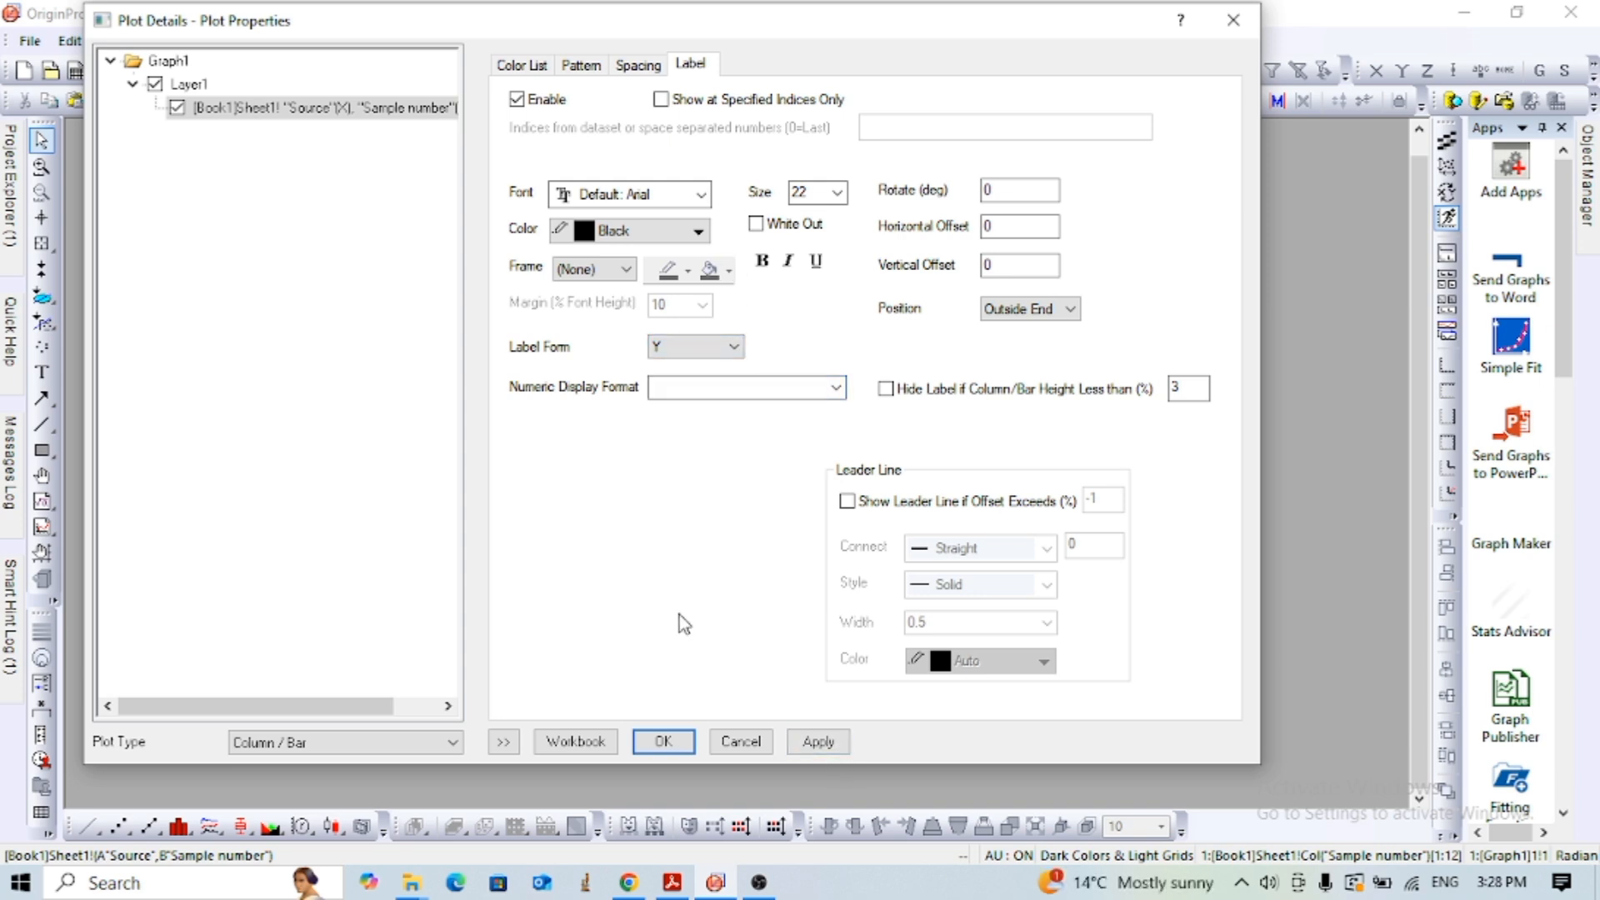
pyautogui.click(735, 347)
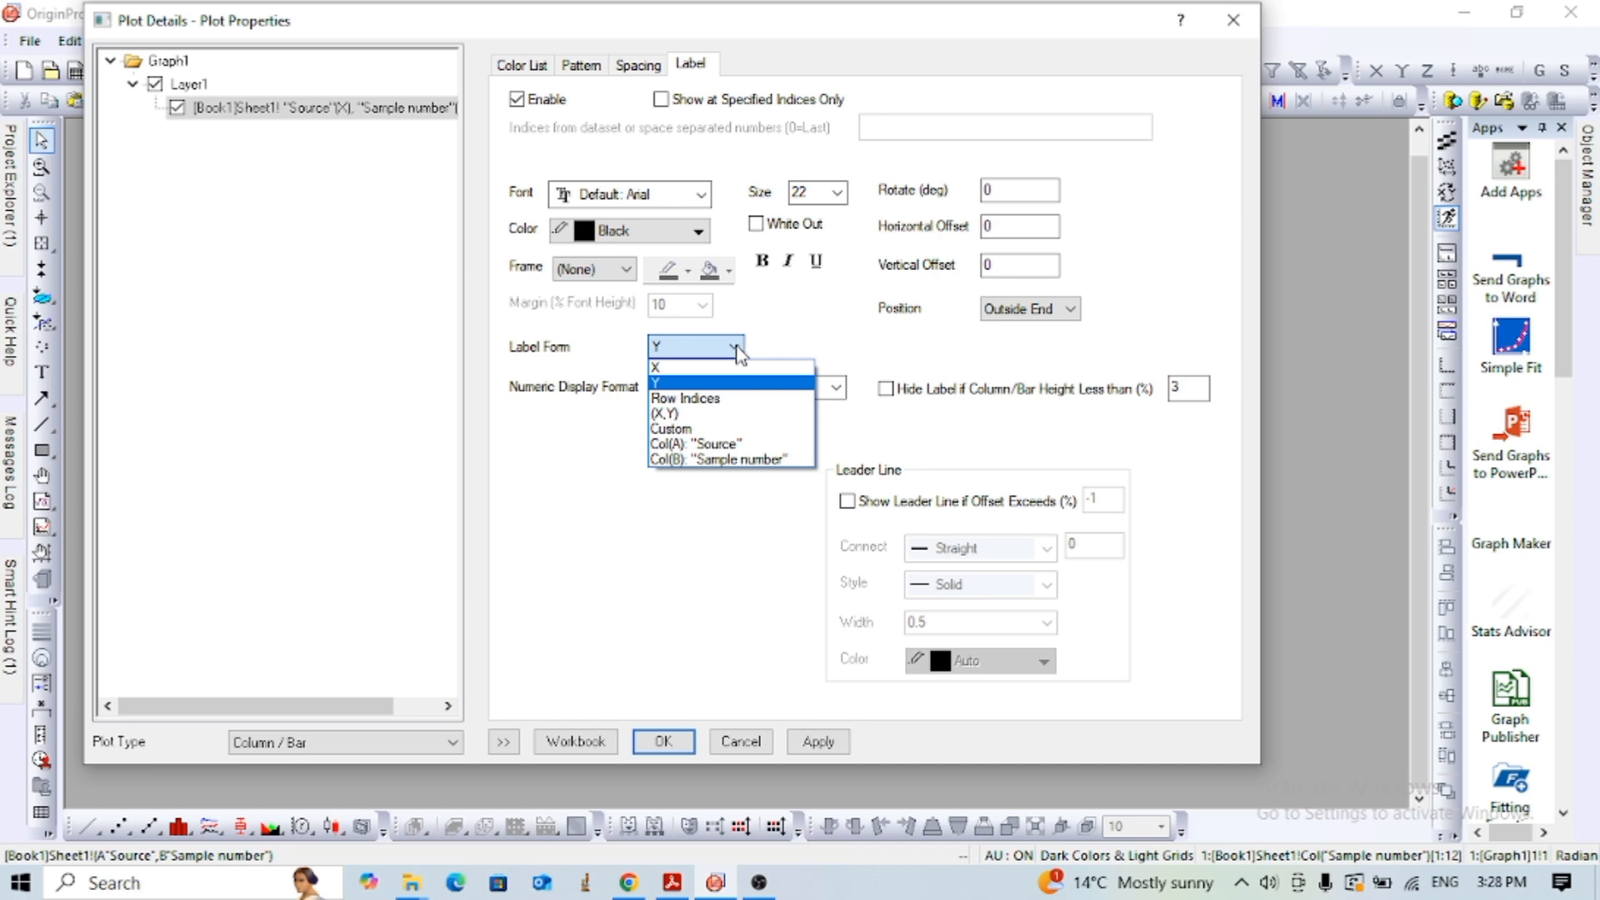
pyautogui.click(727, 460)
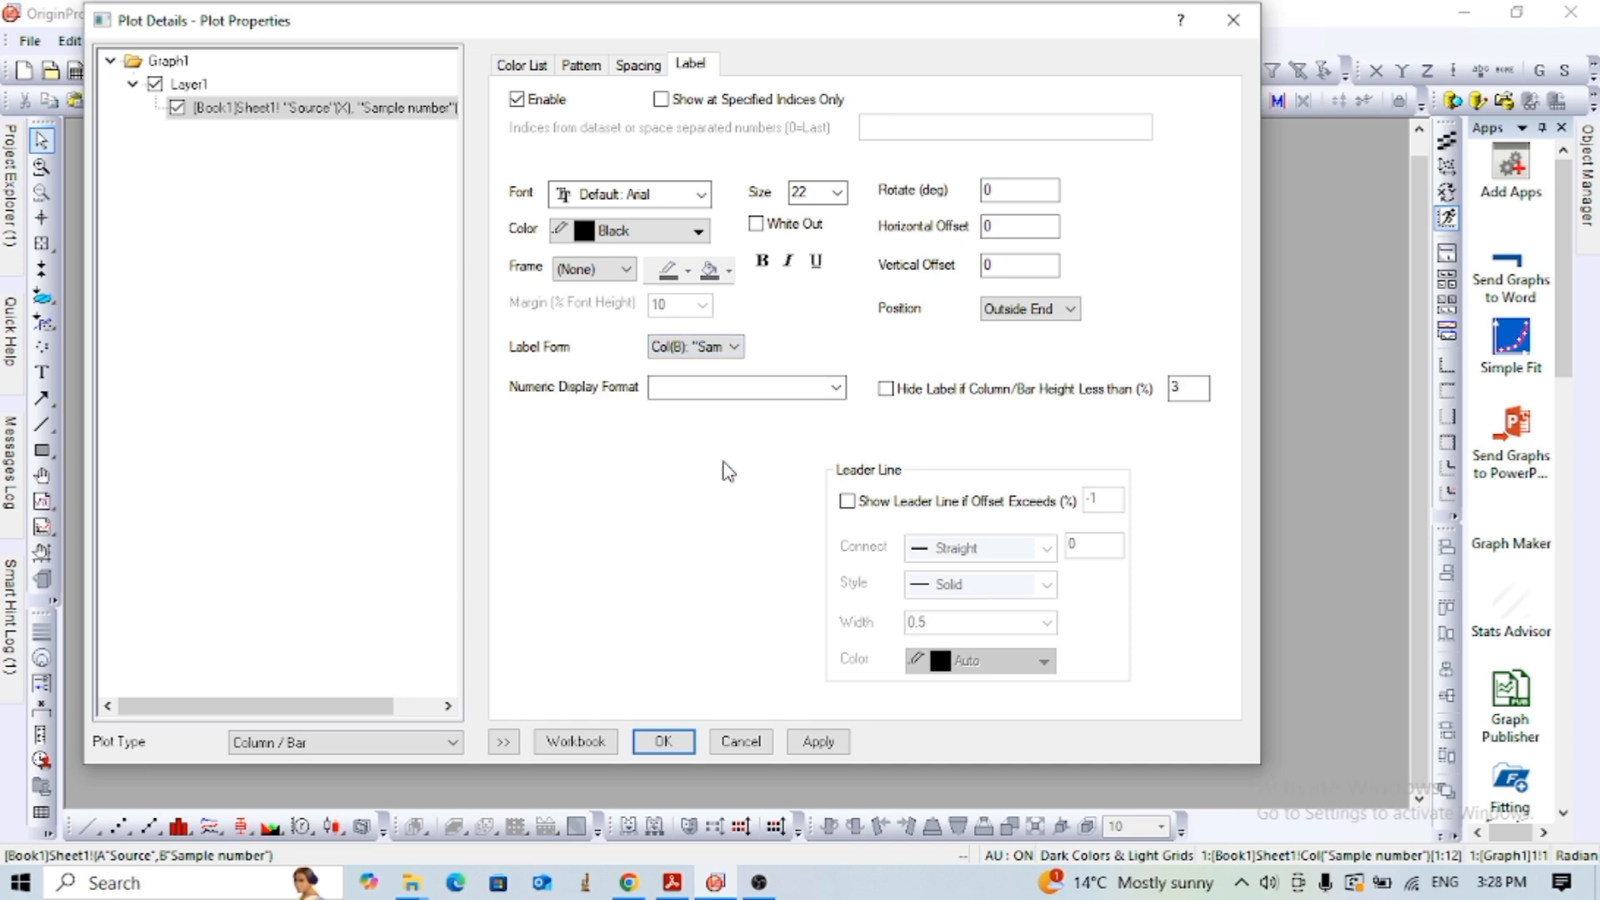
pyautogui.click(826, 738)
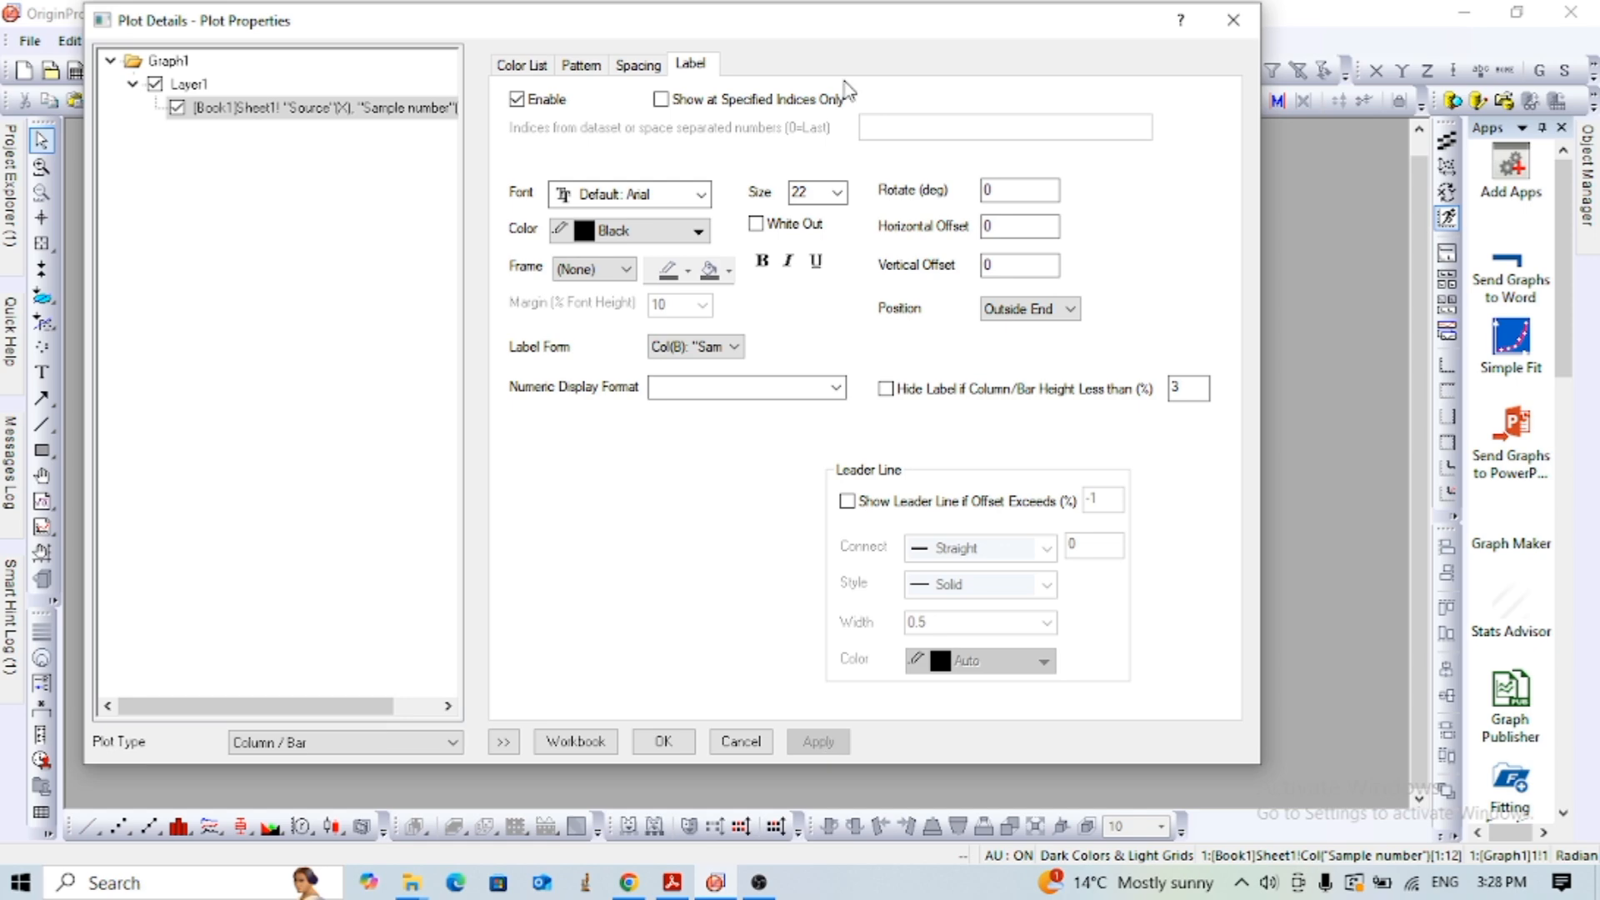
pyautogui.moveTo(877, 37); pyautogui.dragTo(663, 34)
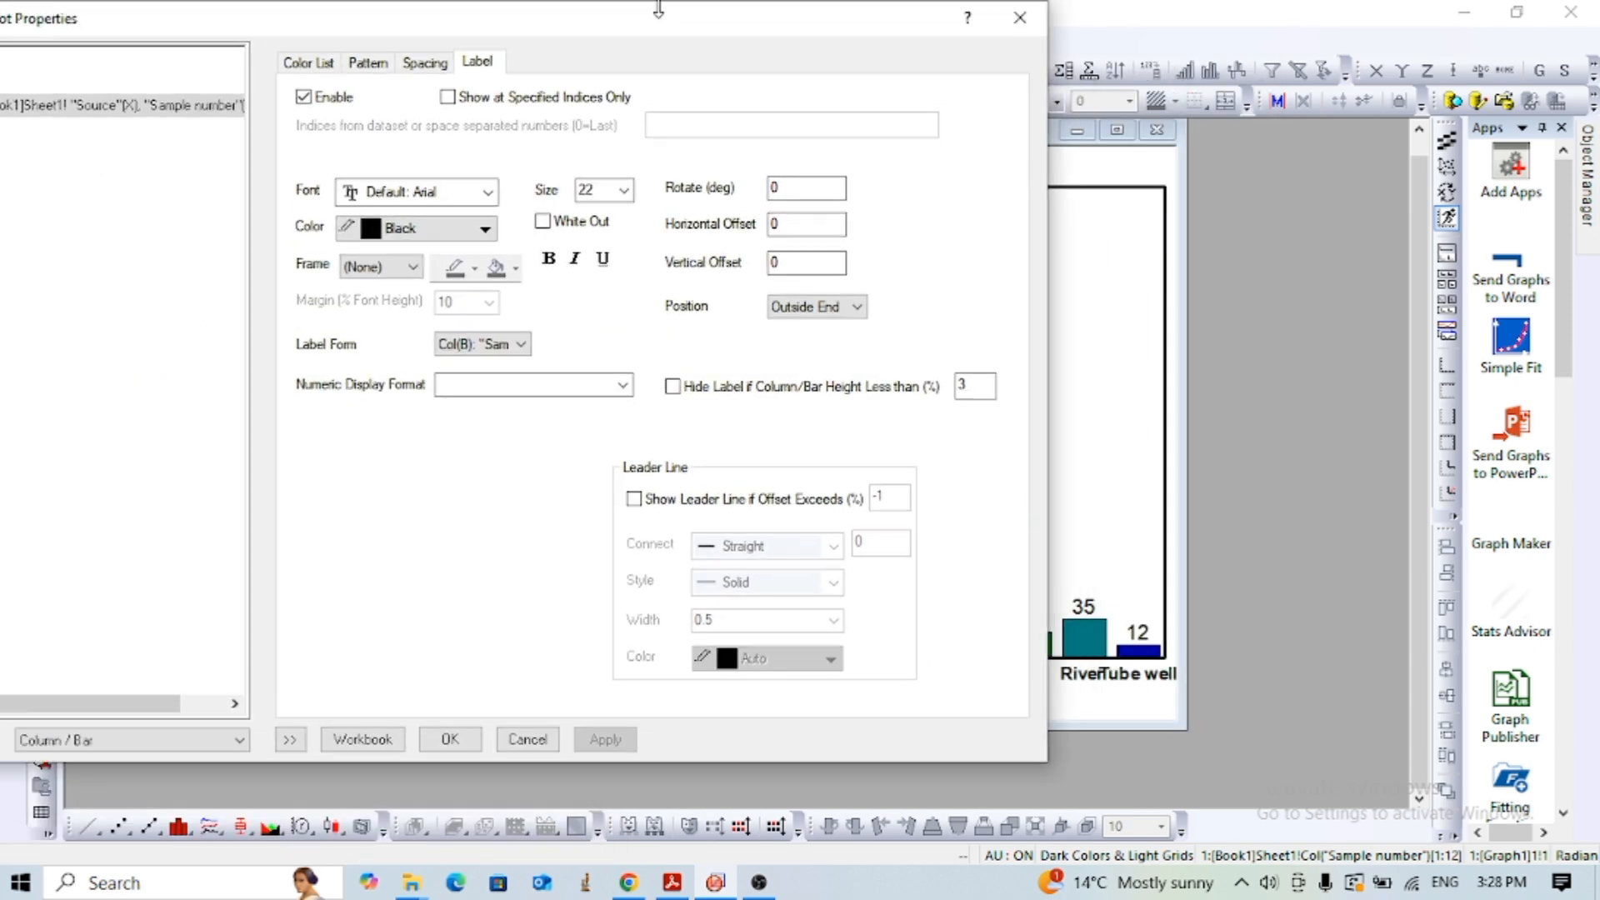
pyautogui.click(450, 740)
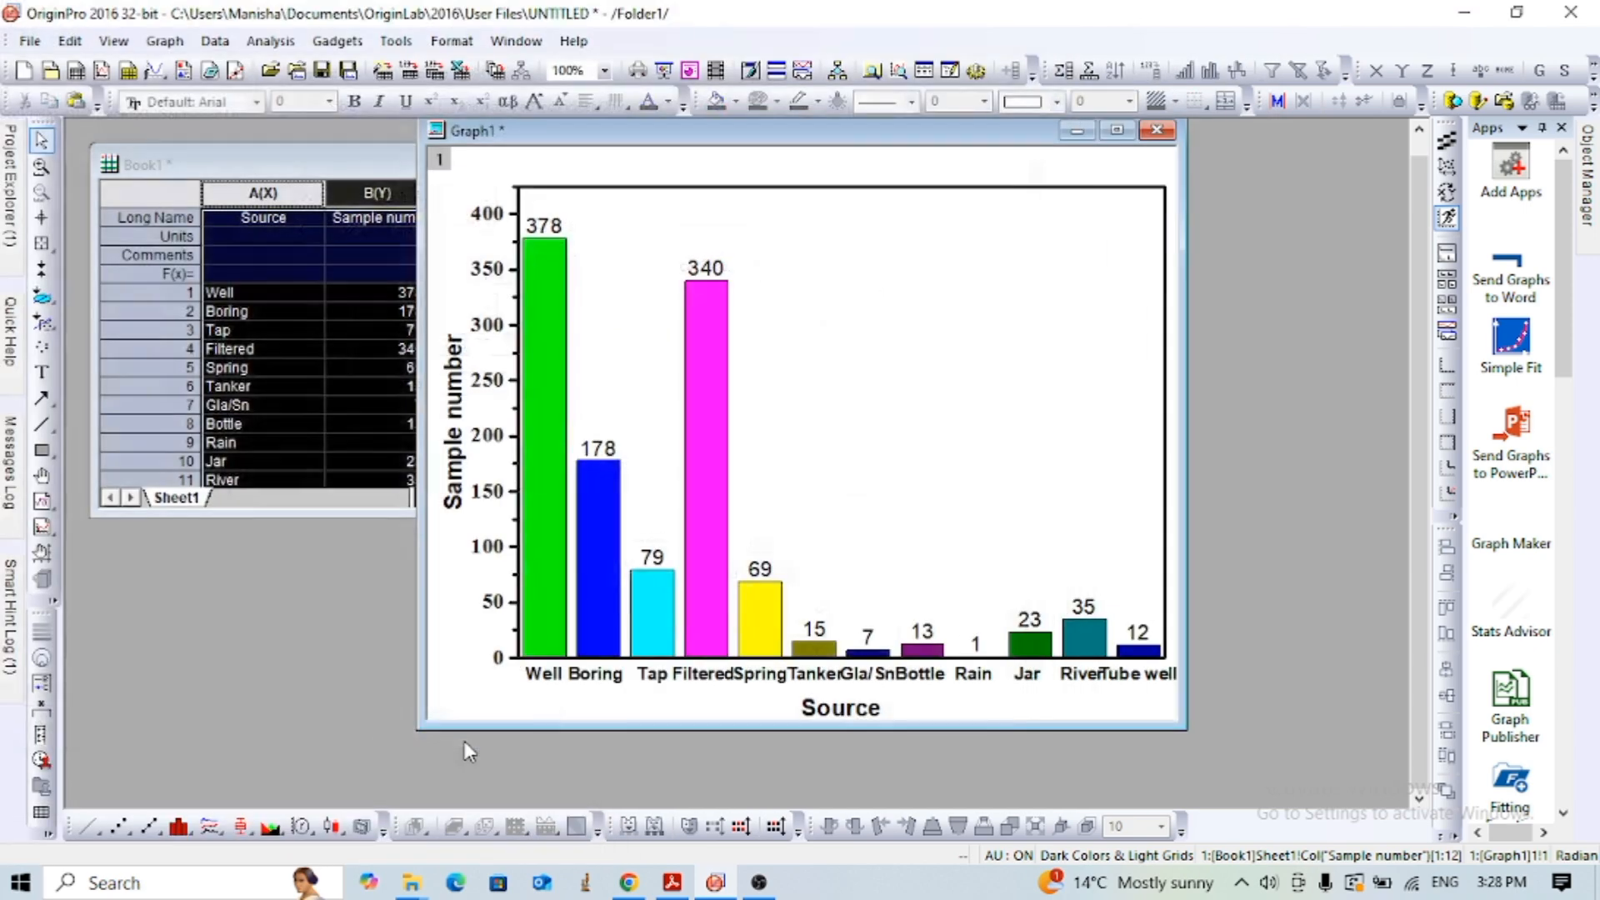
# - Make the data labels above the columns bold
pyautogui.click(537, 238)
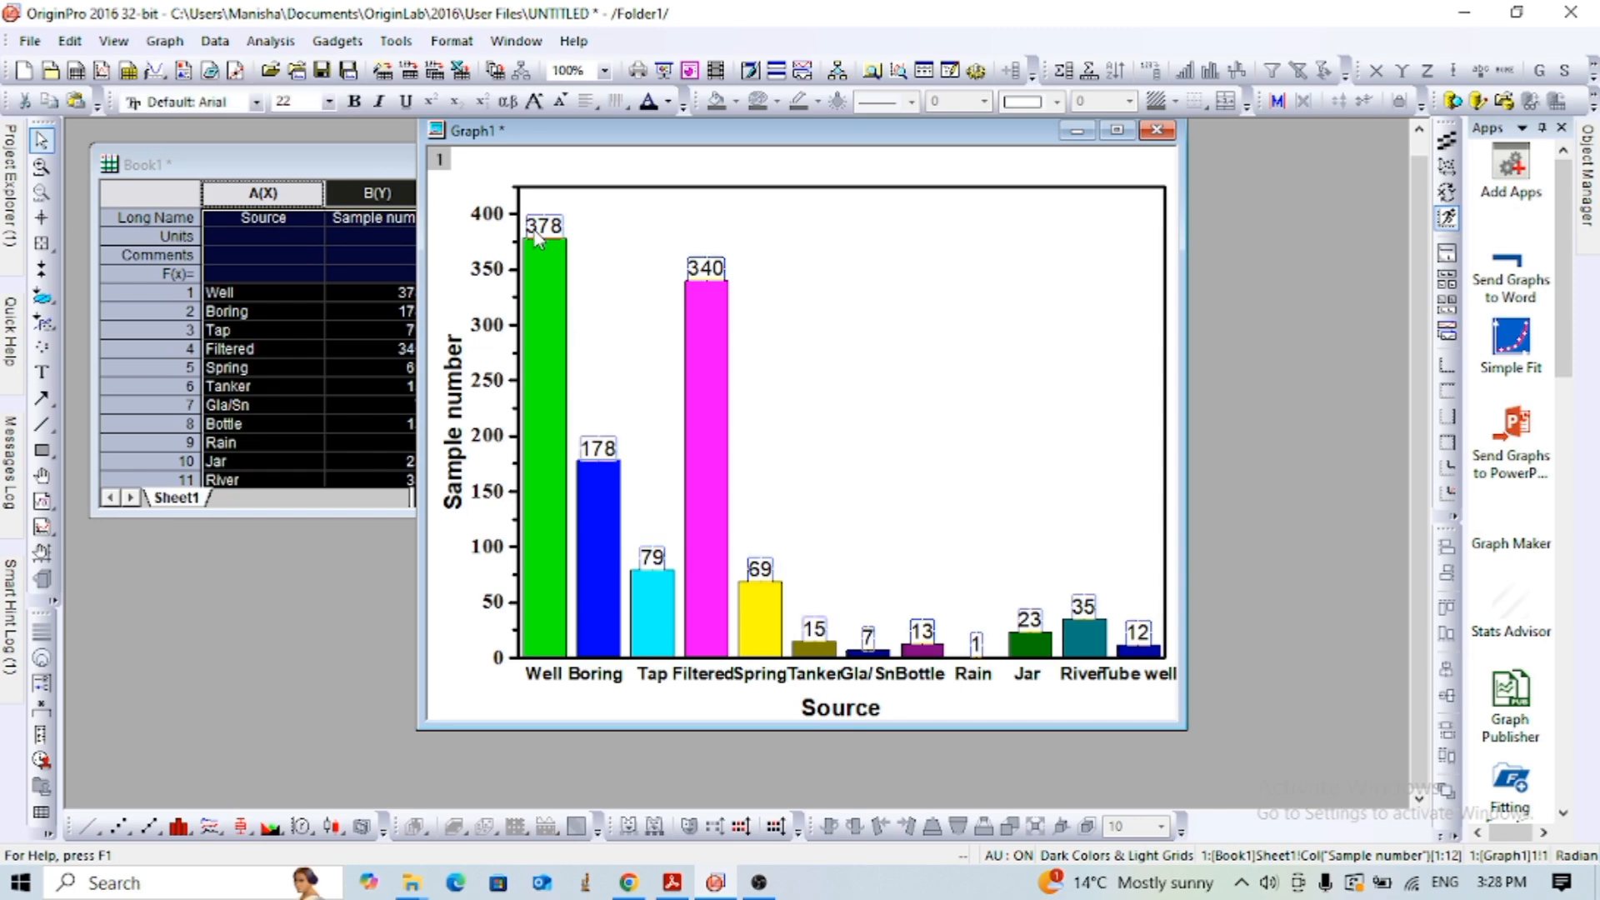
pyautogui.click(355, 101)
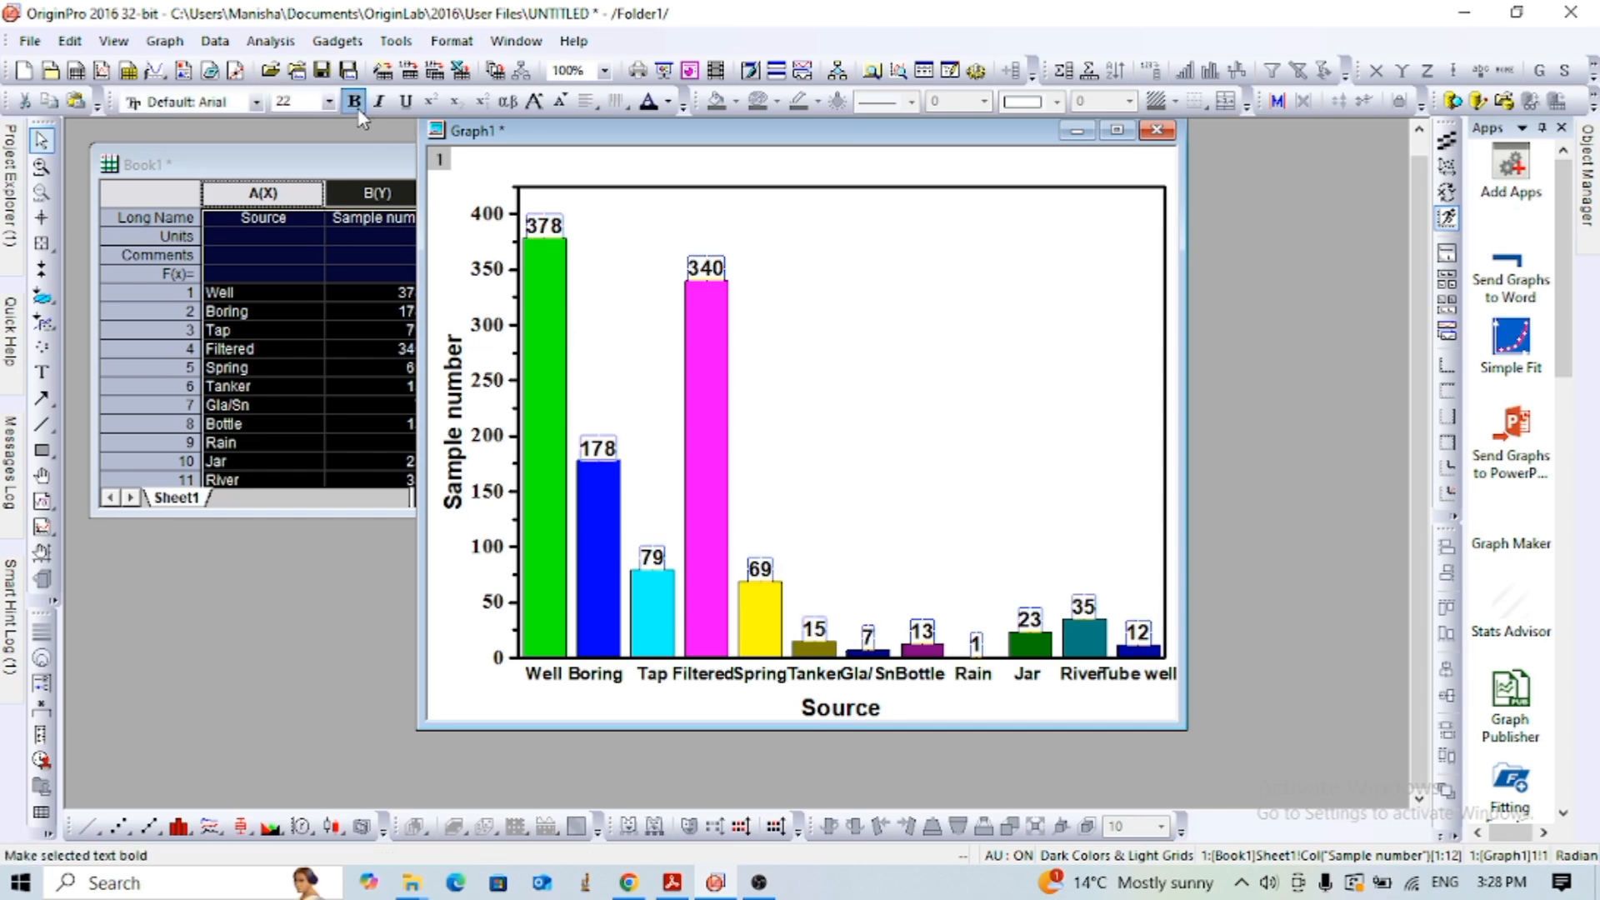
# - Move the column graph clear of the workbook and plot columns A(X) and B(Y) as a horizontal Bar graph
pyautogui.click(948, 343)
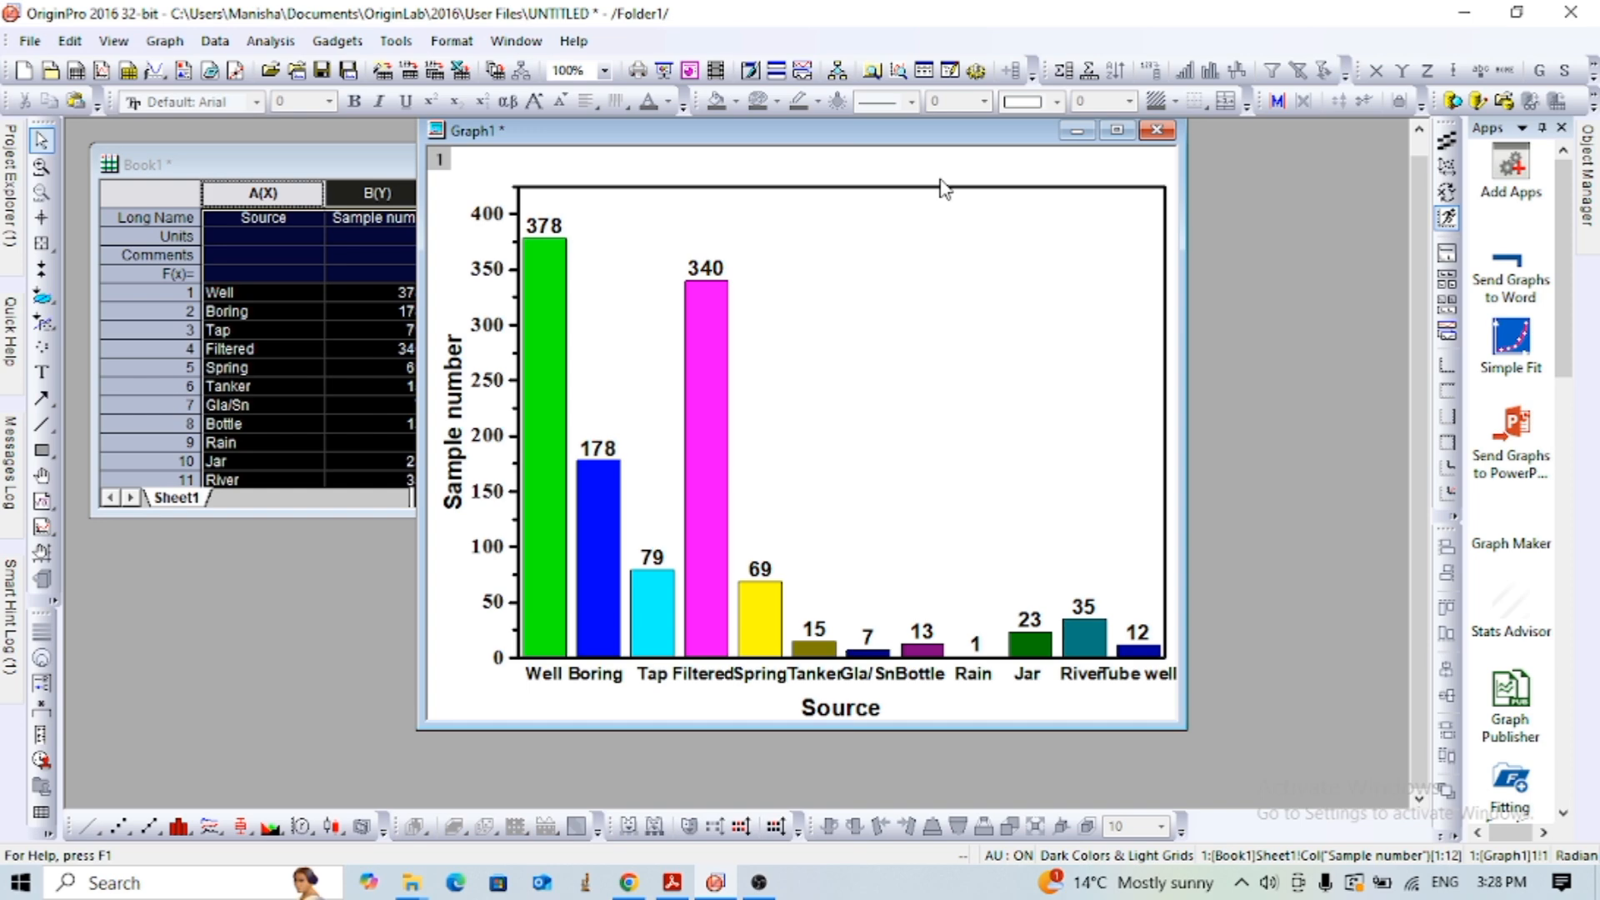
pyautogui.moveTo(760, 137); pyautogui.dragTo(956, 158)
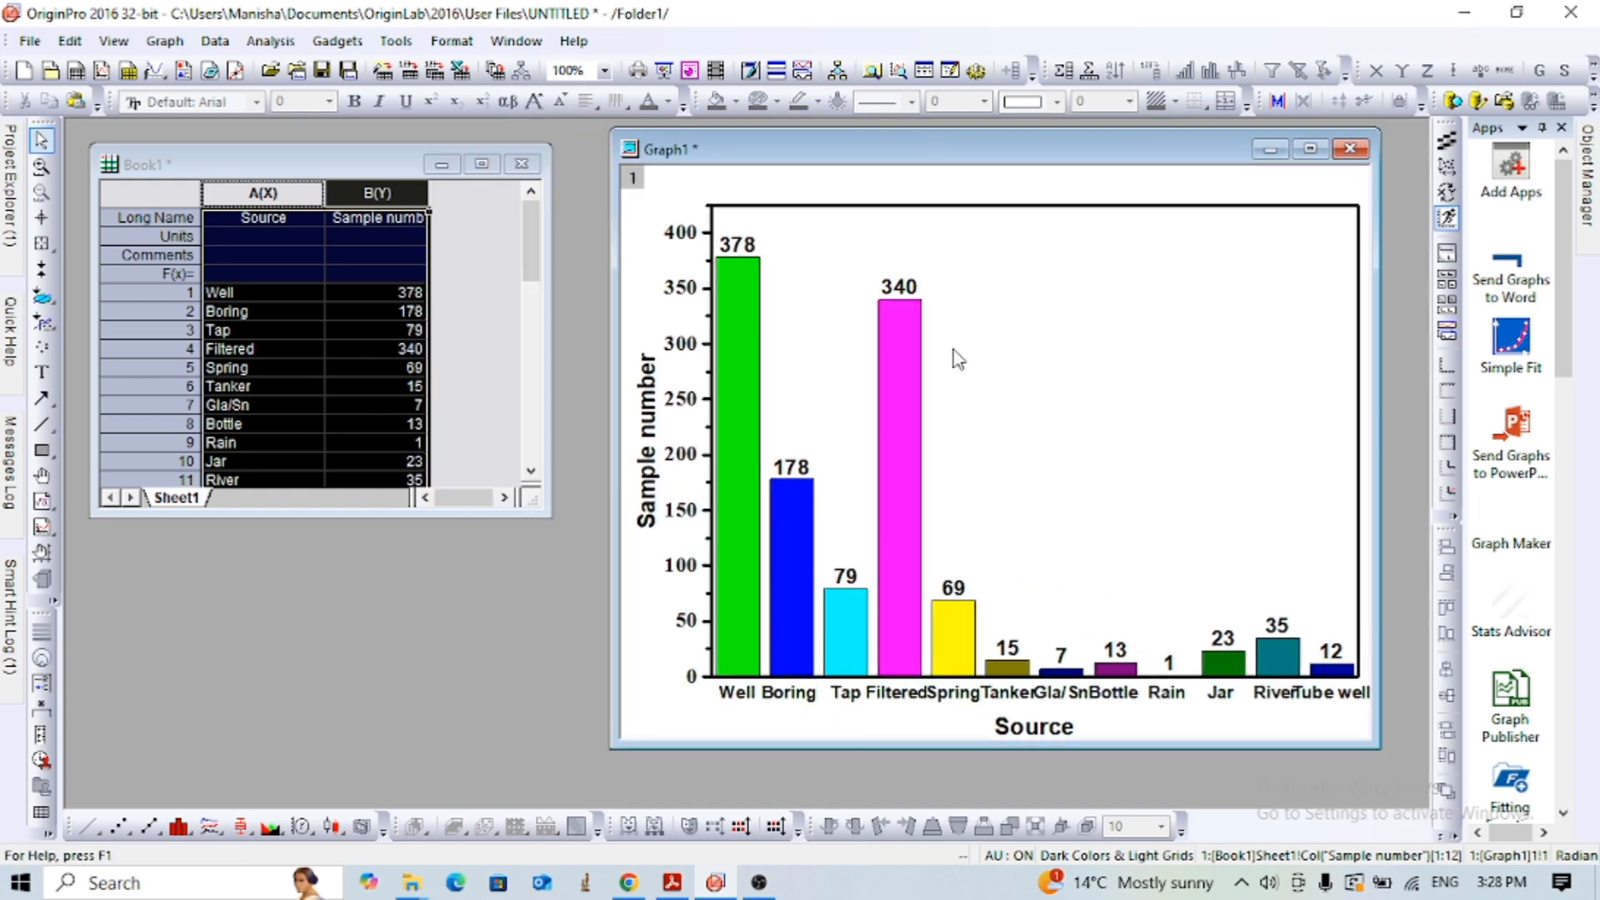
pyautogui.click(323, 350)
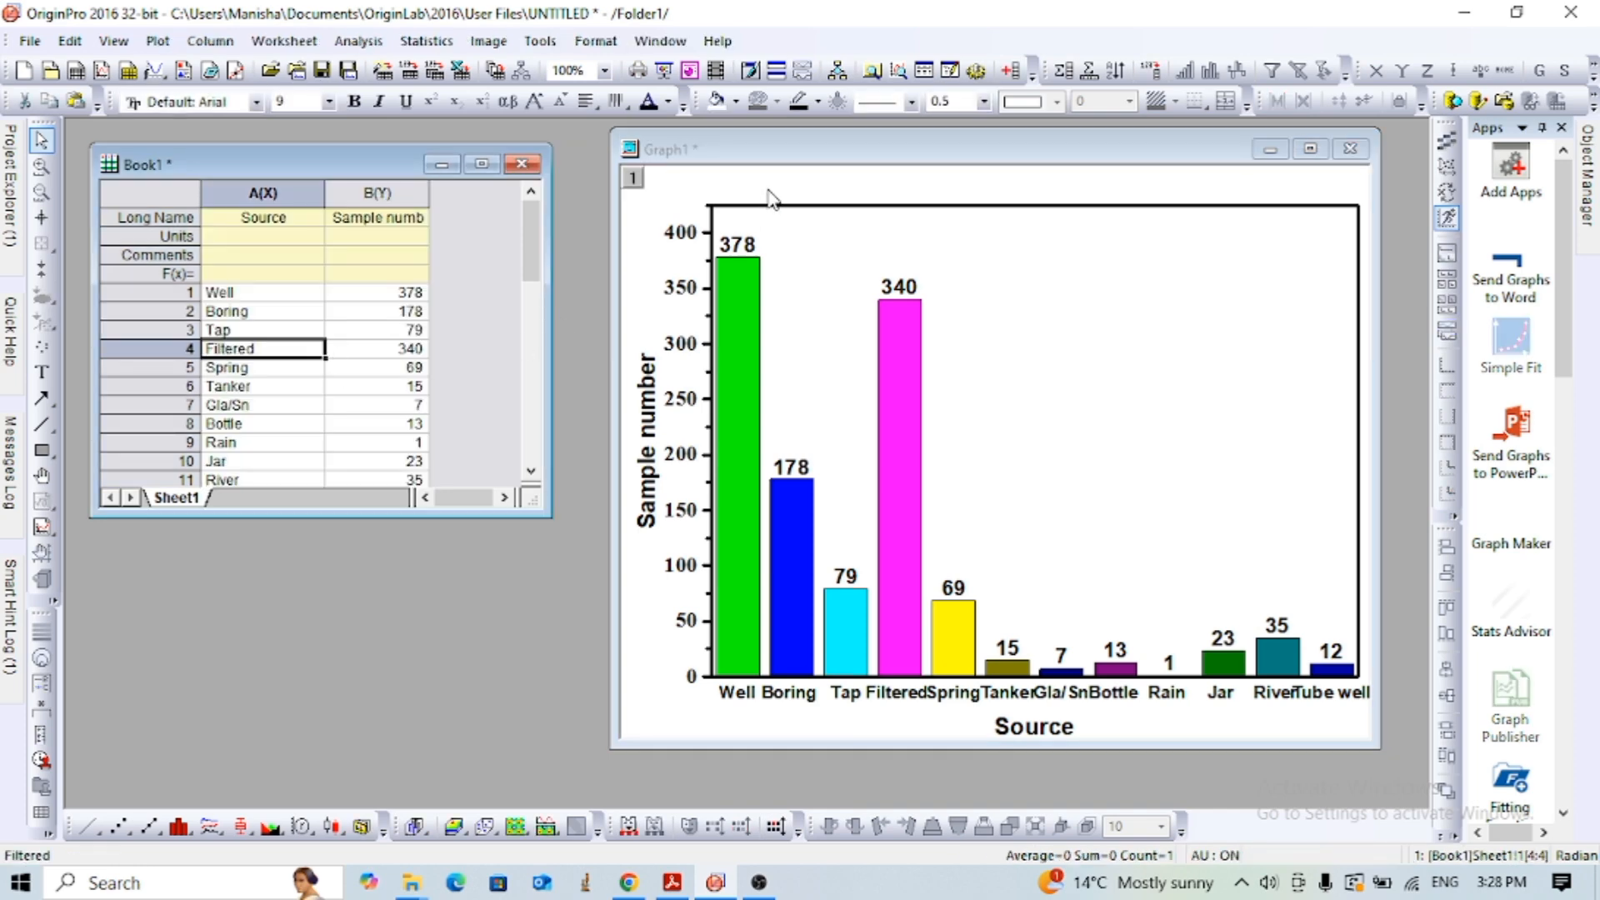
pyautogui.click(285, 296)
pyautogui.moveTo(269, 190); pyautogui.dragTo(378, 192)
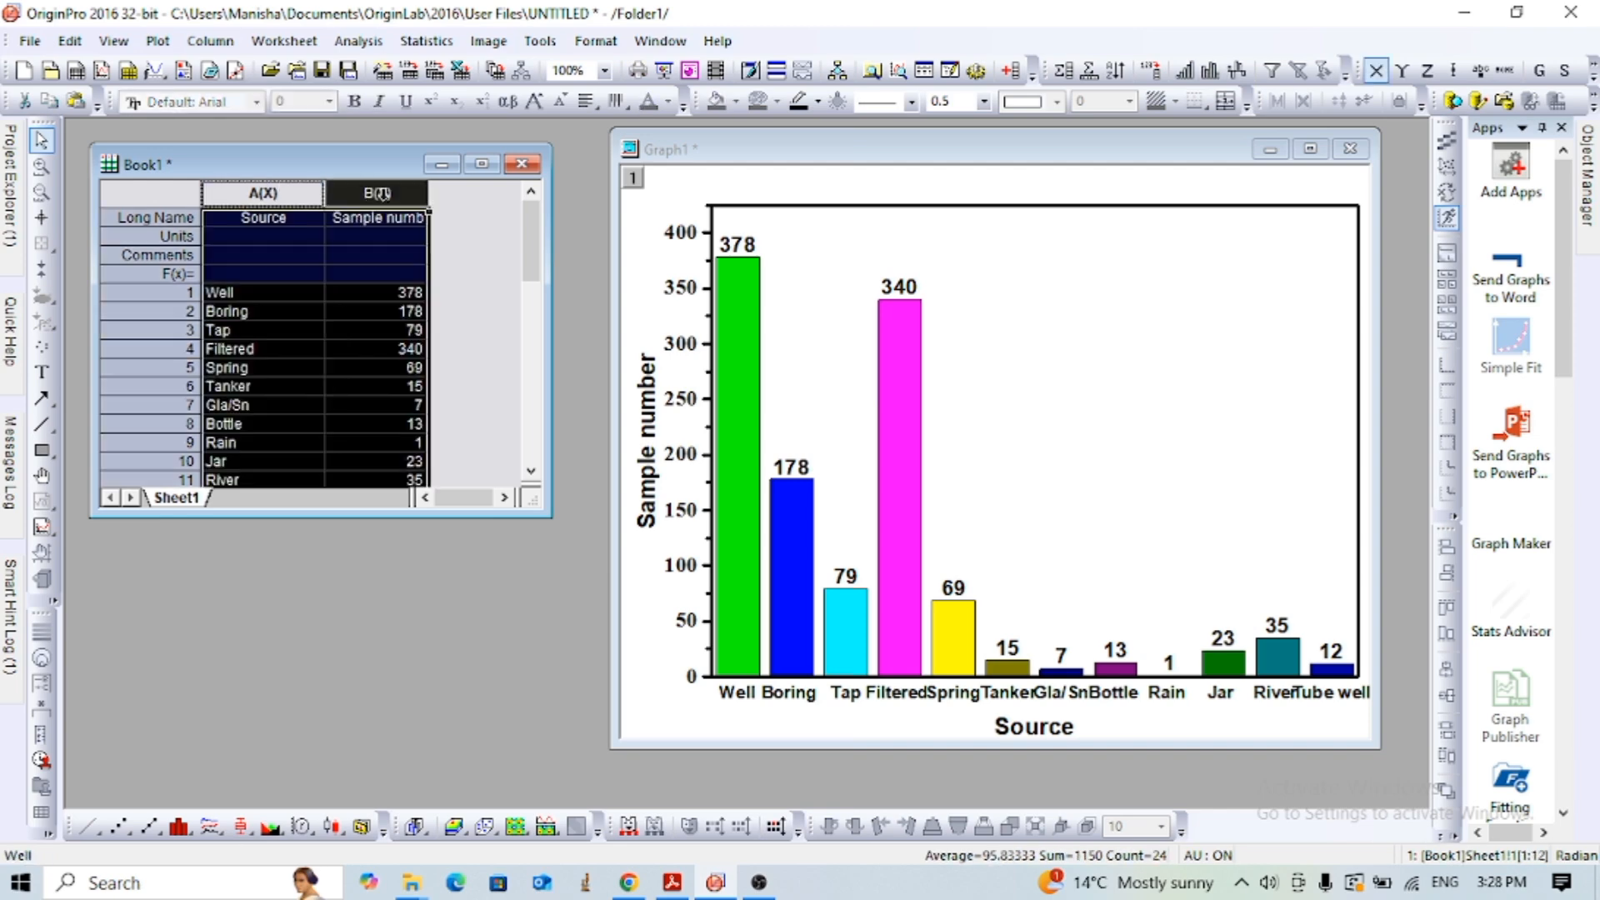
pyautogui.click(193, 832)
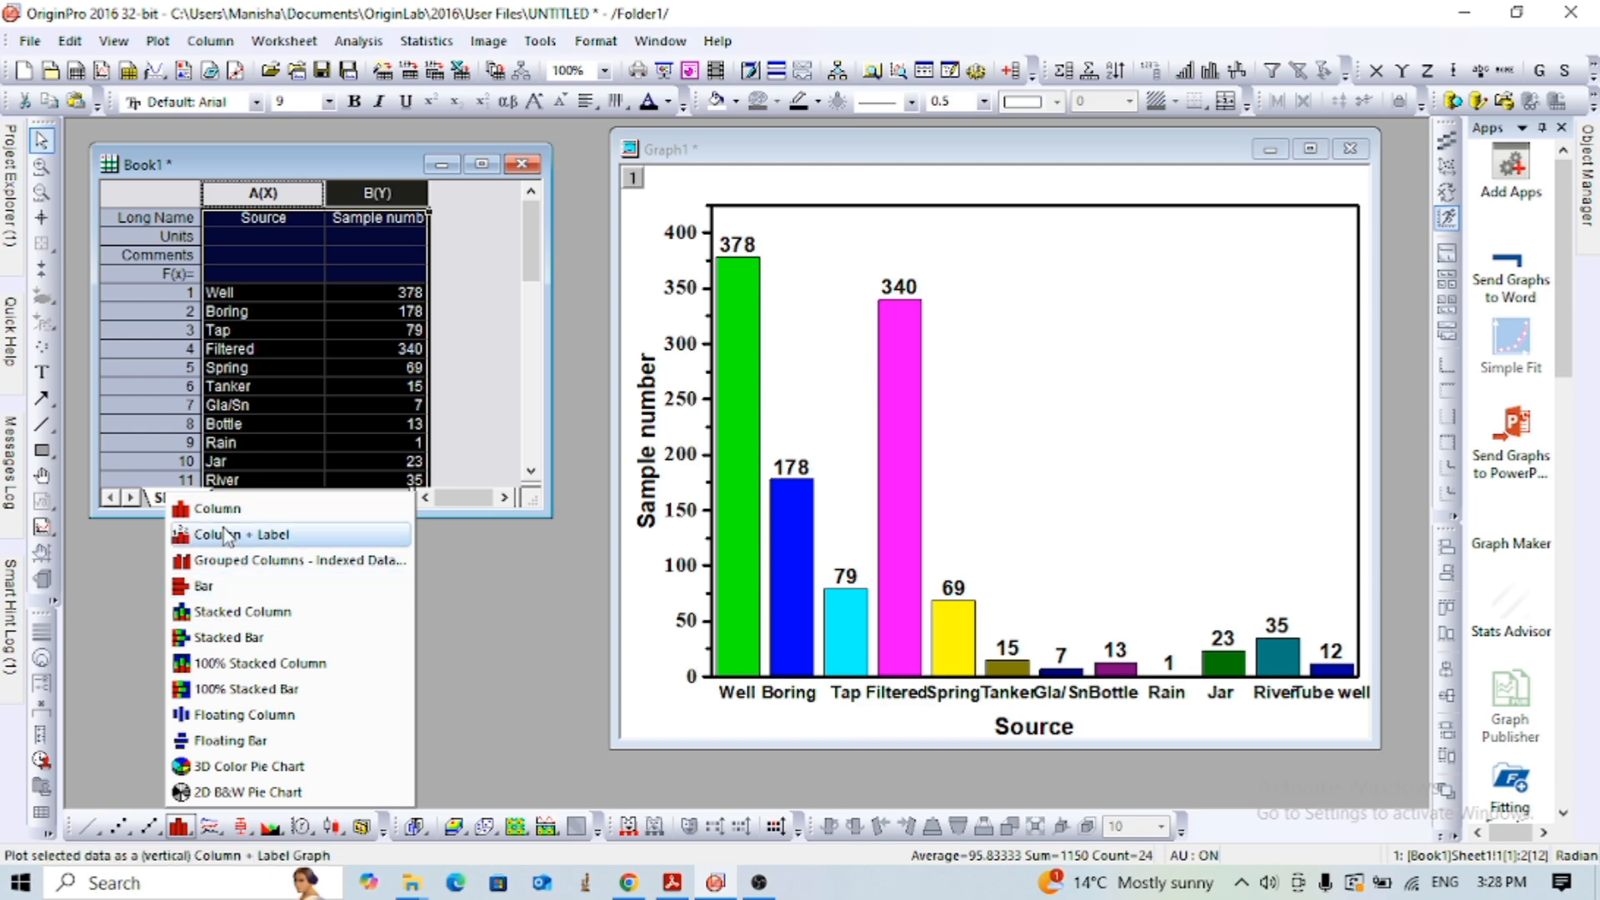
pyautogui.click(208, 588)
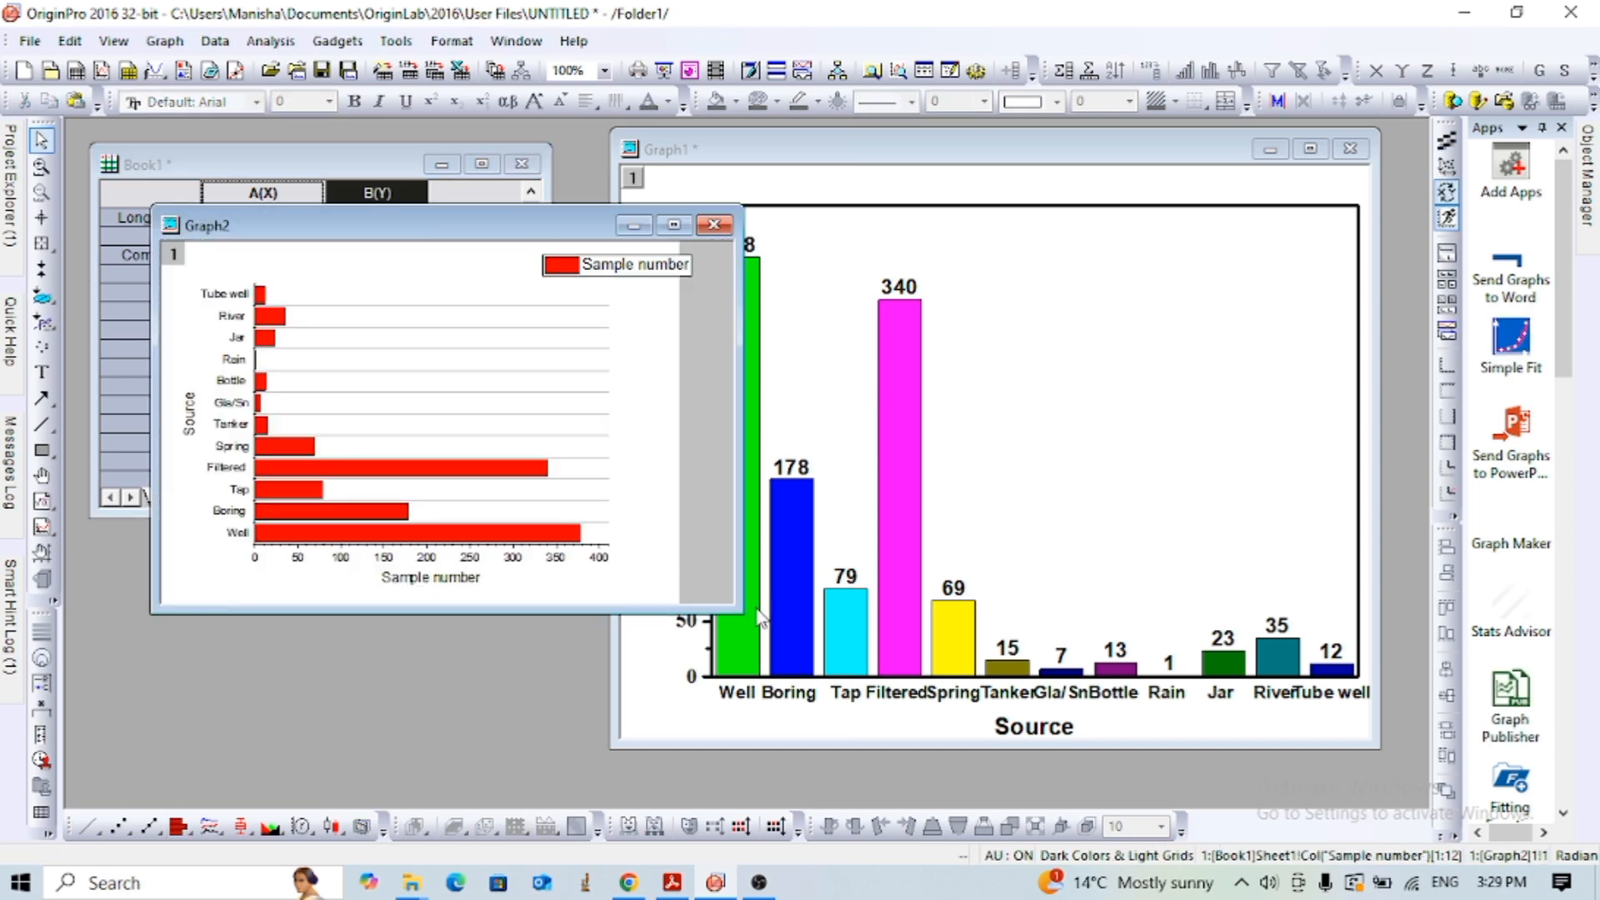
# - Enlarge the new bar graph window and arrange it side by side with the column graph window
pyautogui.moveTo(740, 614); pyautogui.dragTo(836, 713)
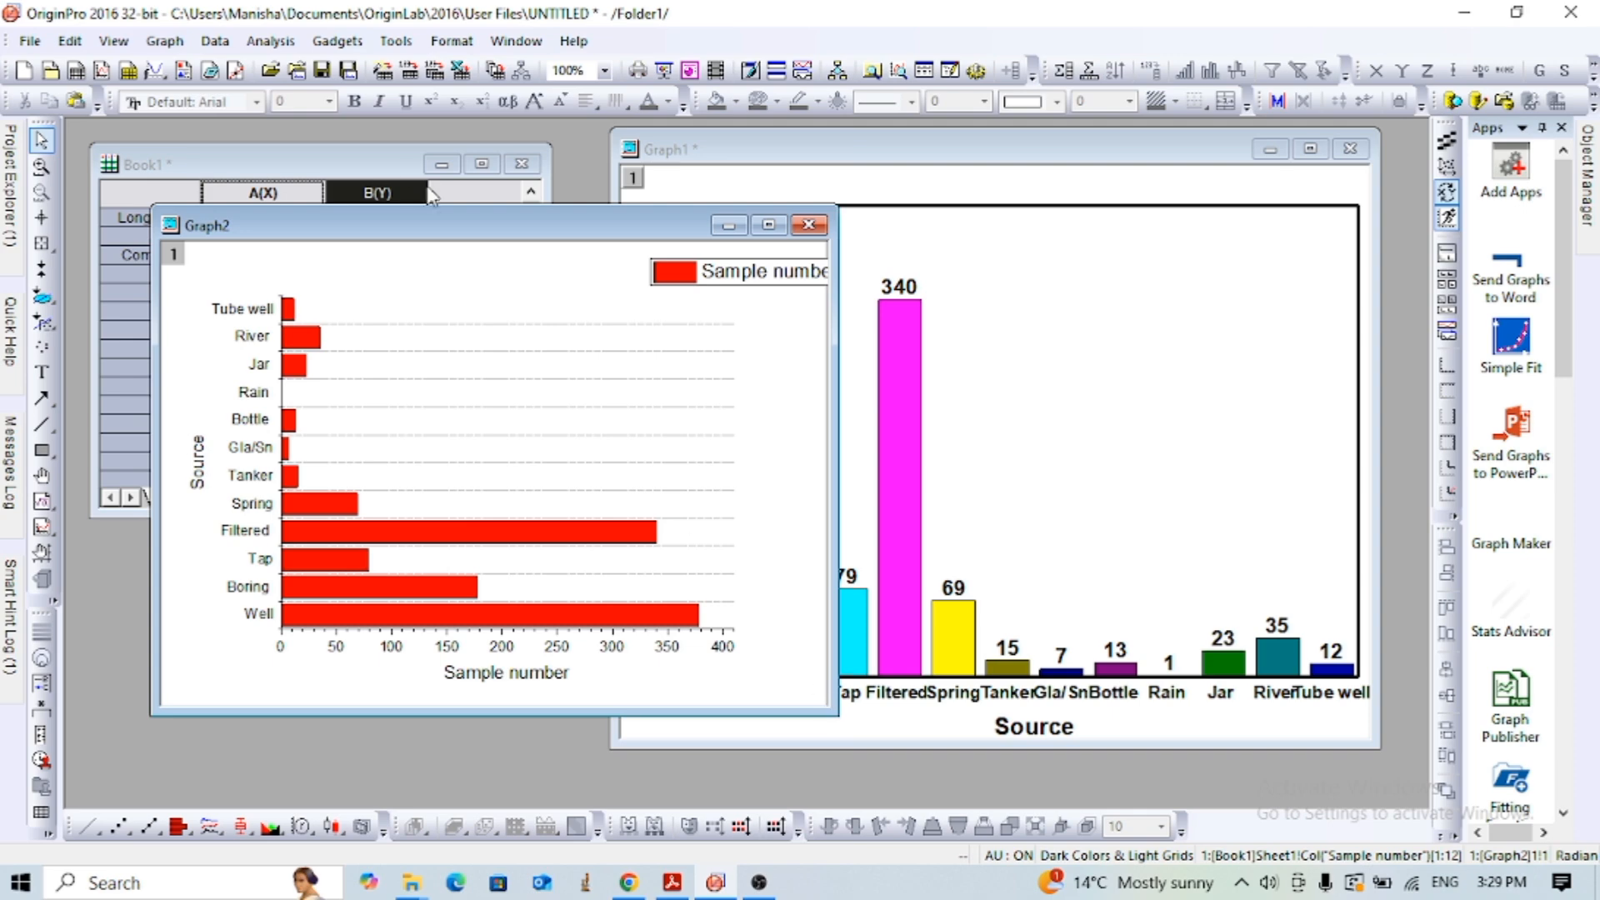
pyautogui.moveTo(393, 232); pyautogui.dragTo(313, 211)
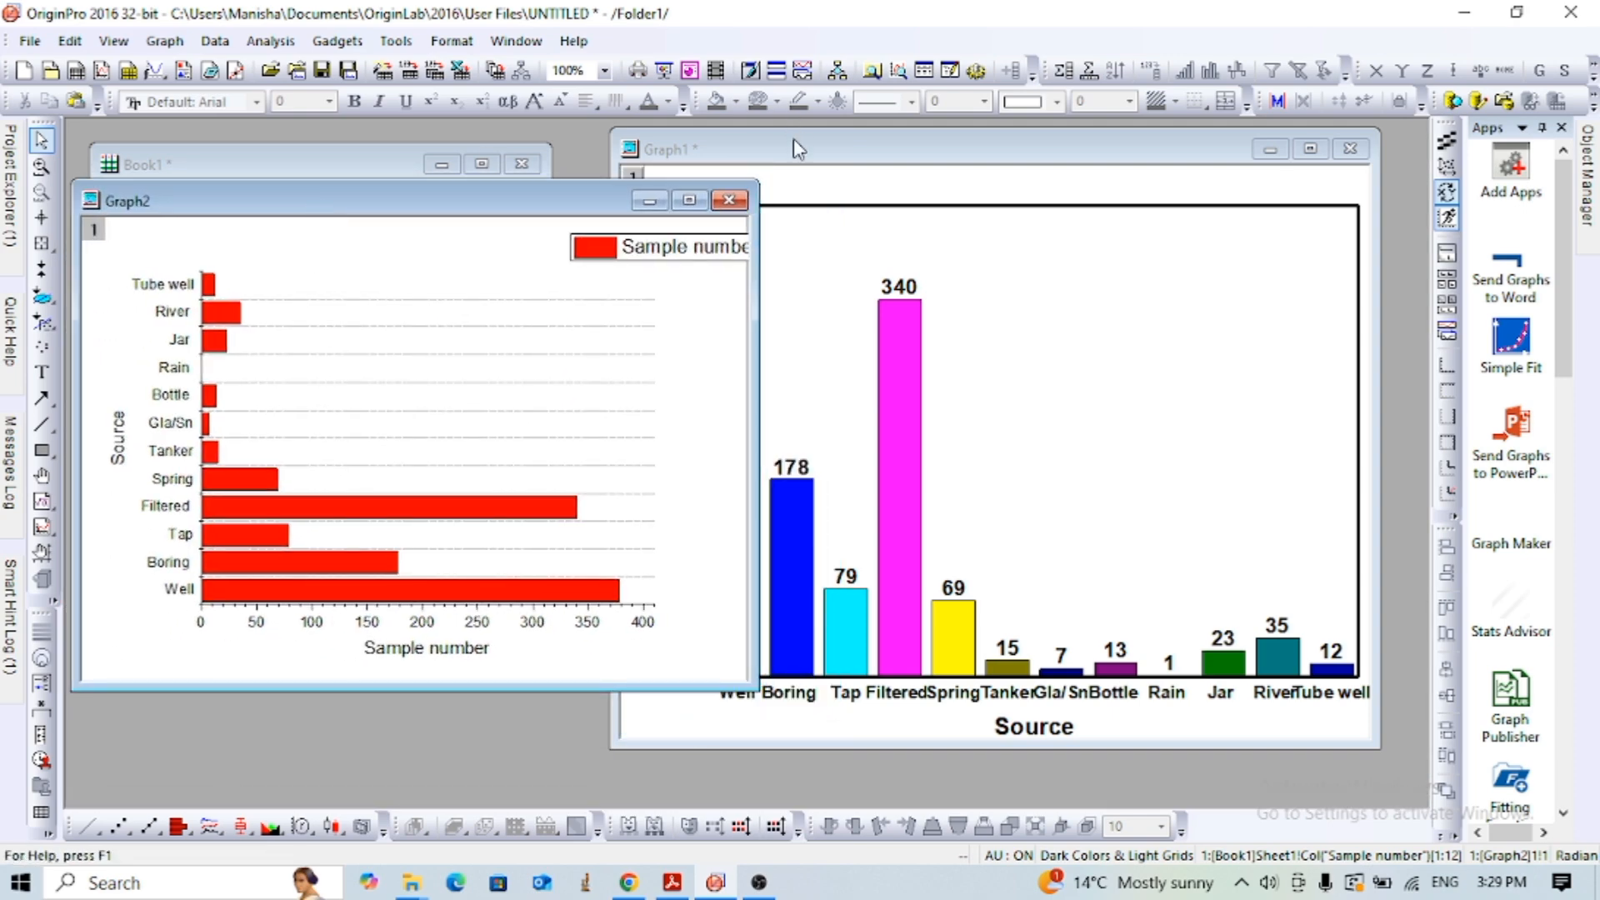
pyautogui.moveTo(810, 153); pyautogui.dragTo(962, 148)
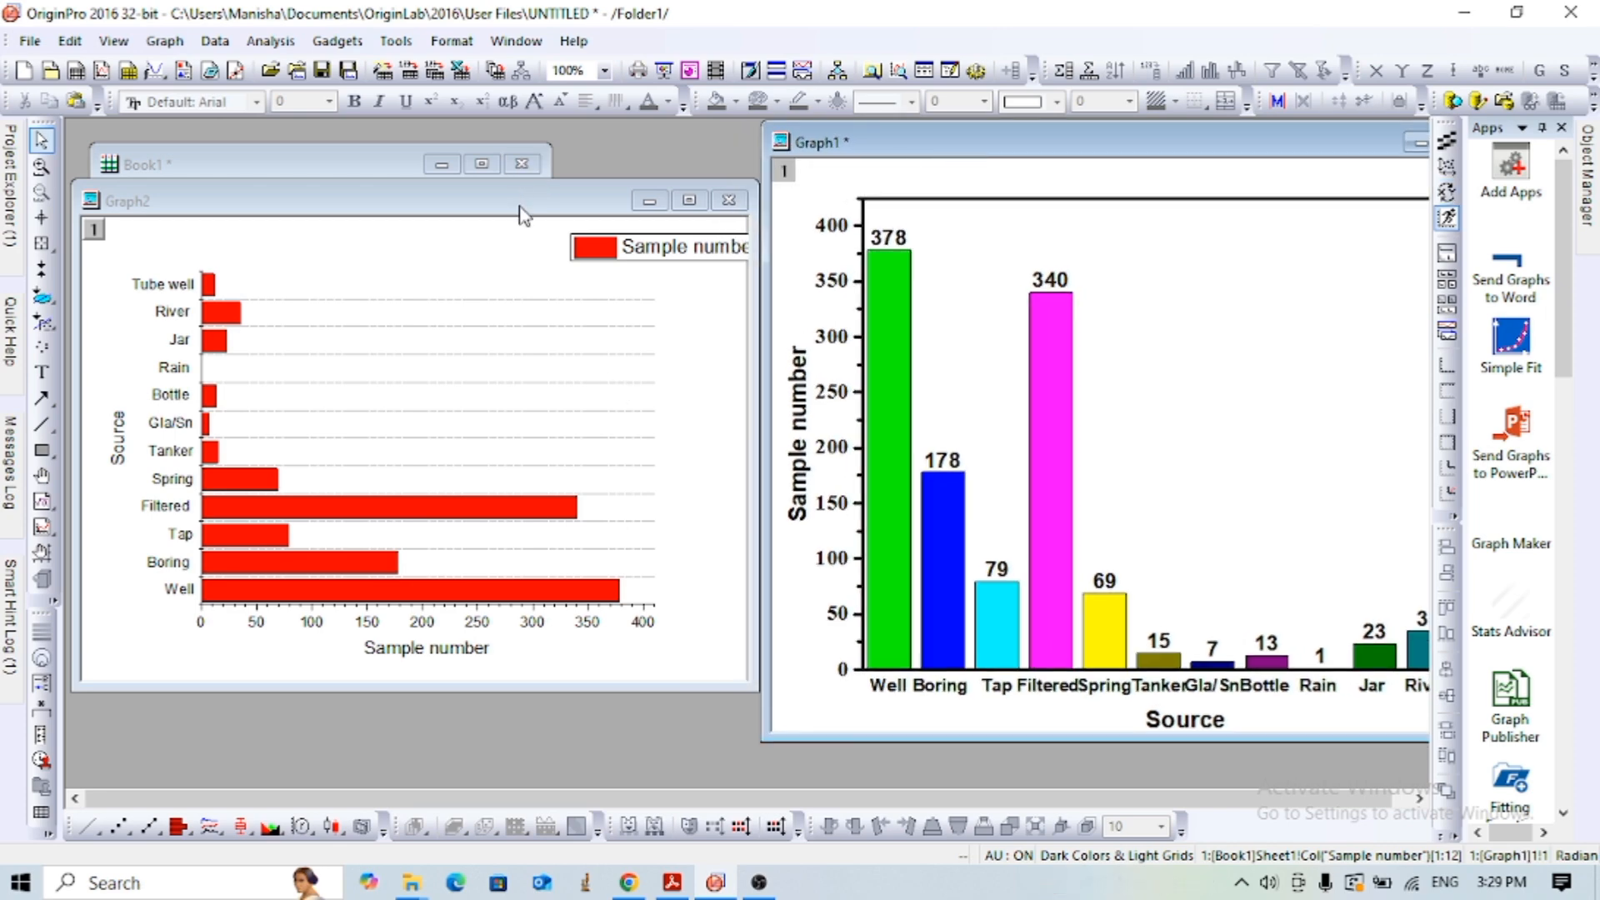
pyautogui.moveTo(517, 206); pyautogui.dragTo(504, 200)
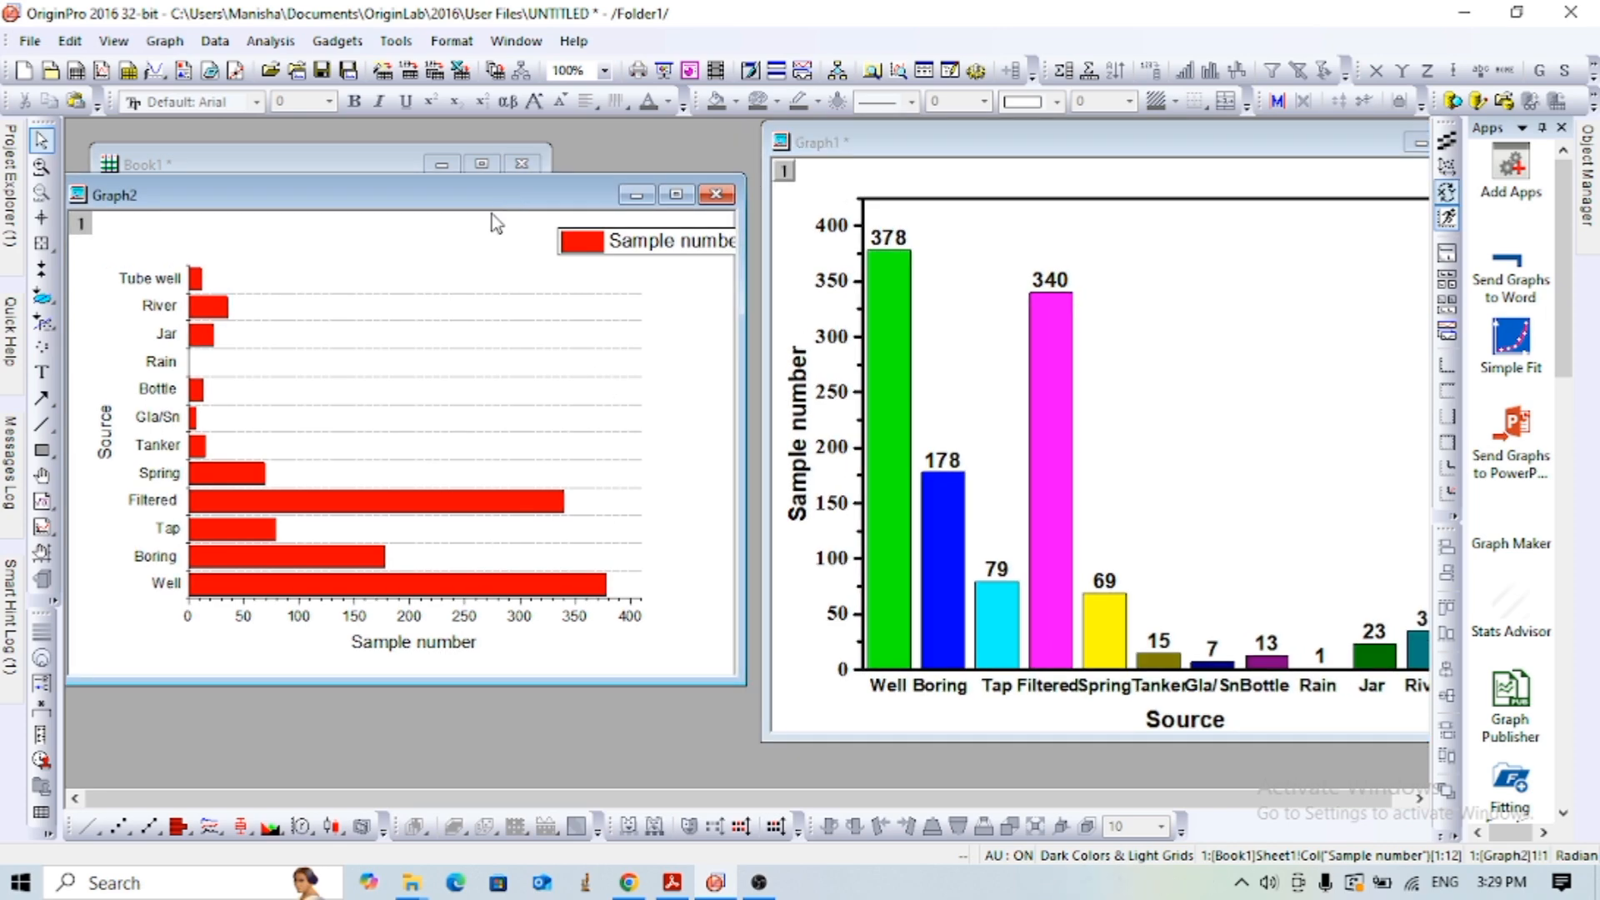
# - Set the bar graph's fill color by points, incrementing from magenta, and apply it to the plot
pyautogui.doubleClick(283, 504)
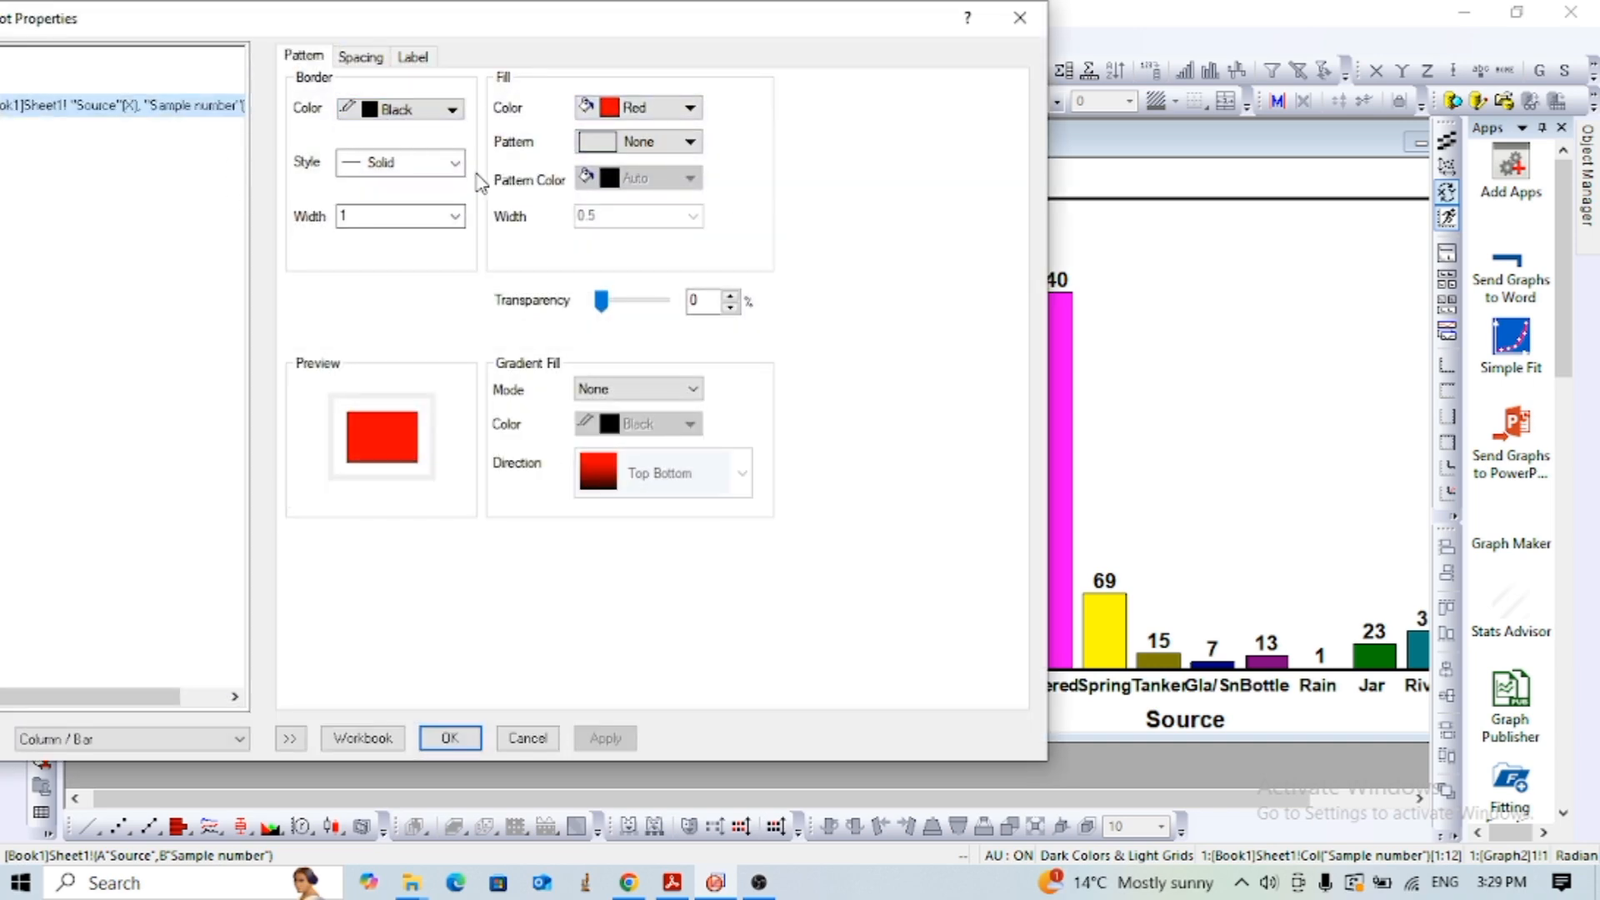
pyautogui.click(687, 109)
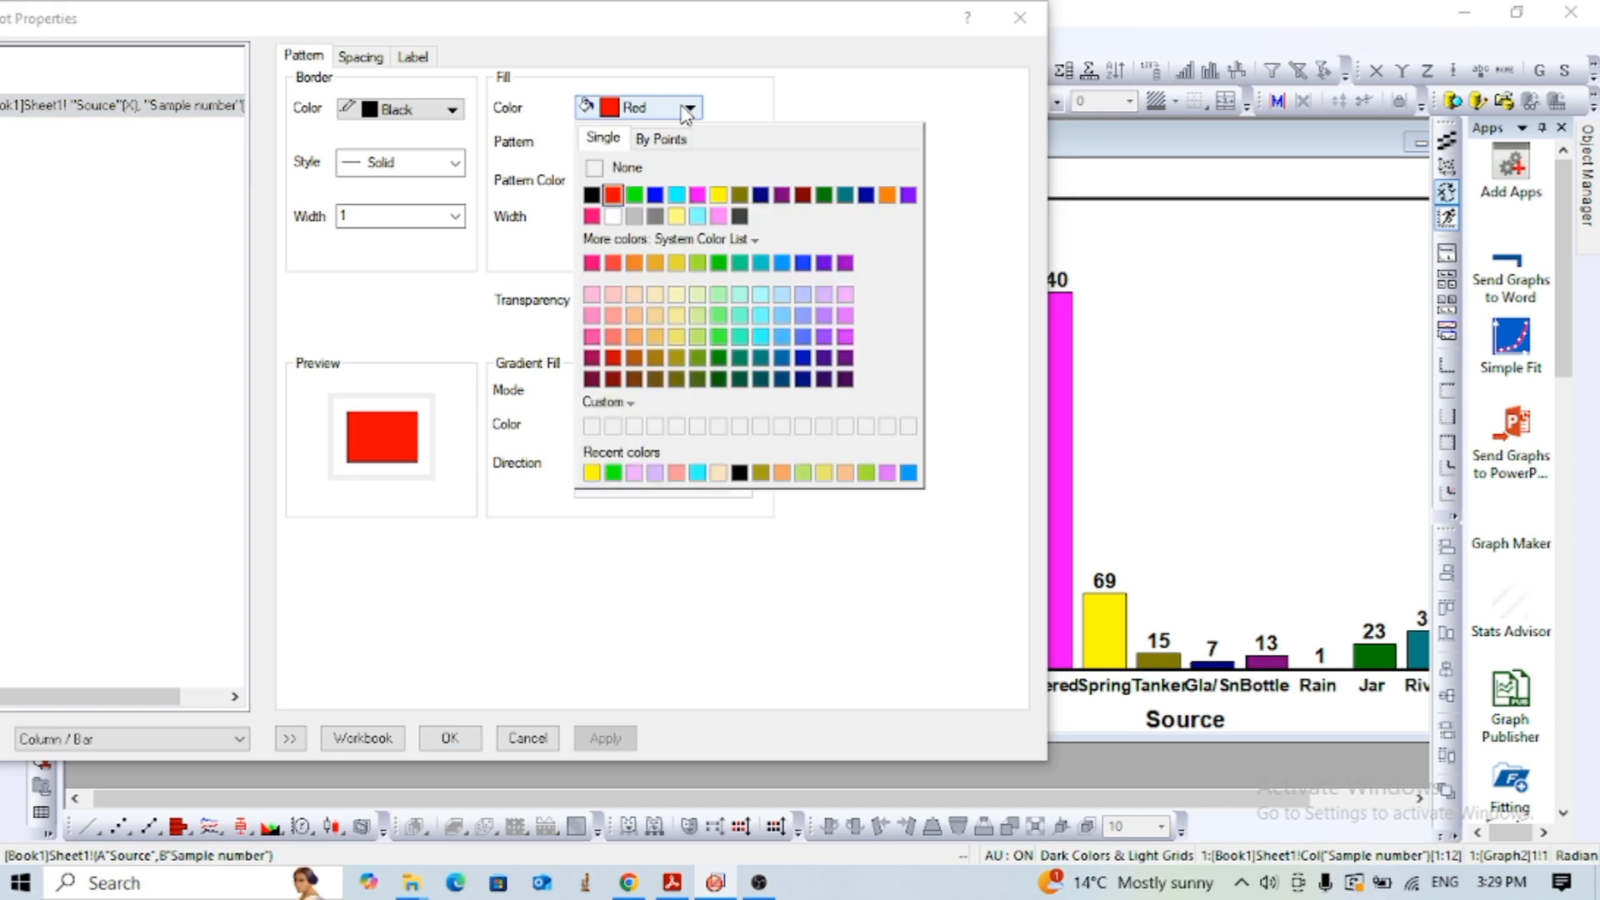
pyautogui.click(658, 138)
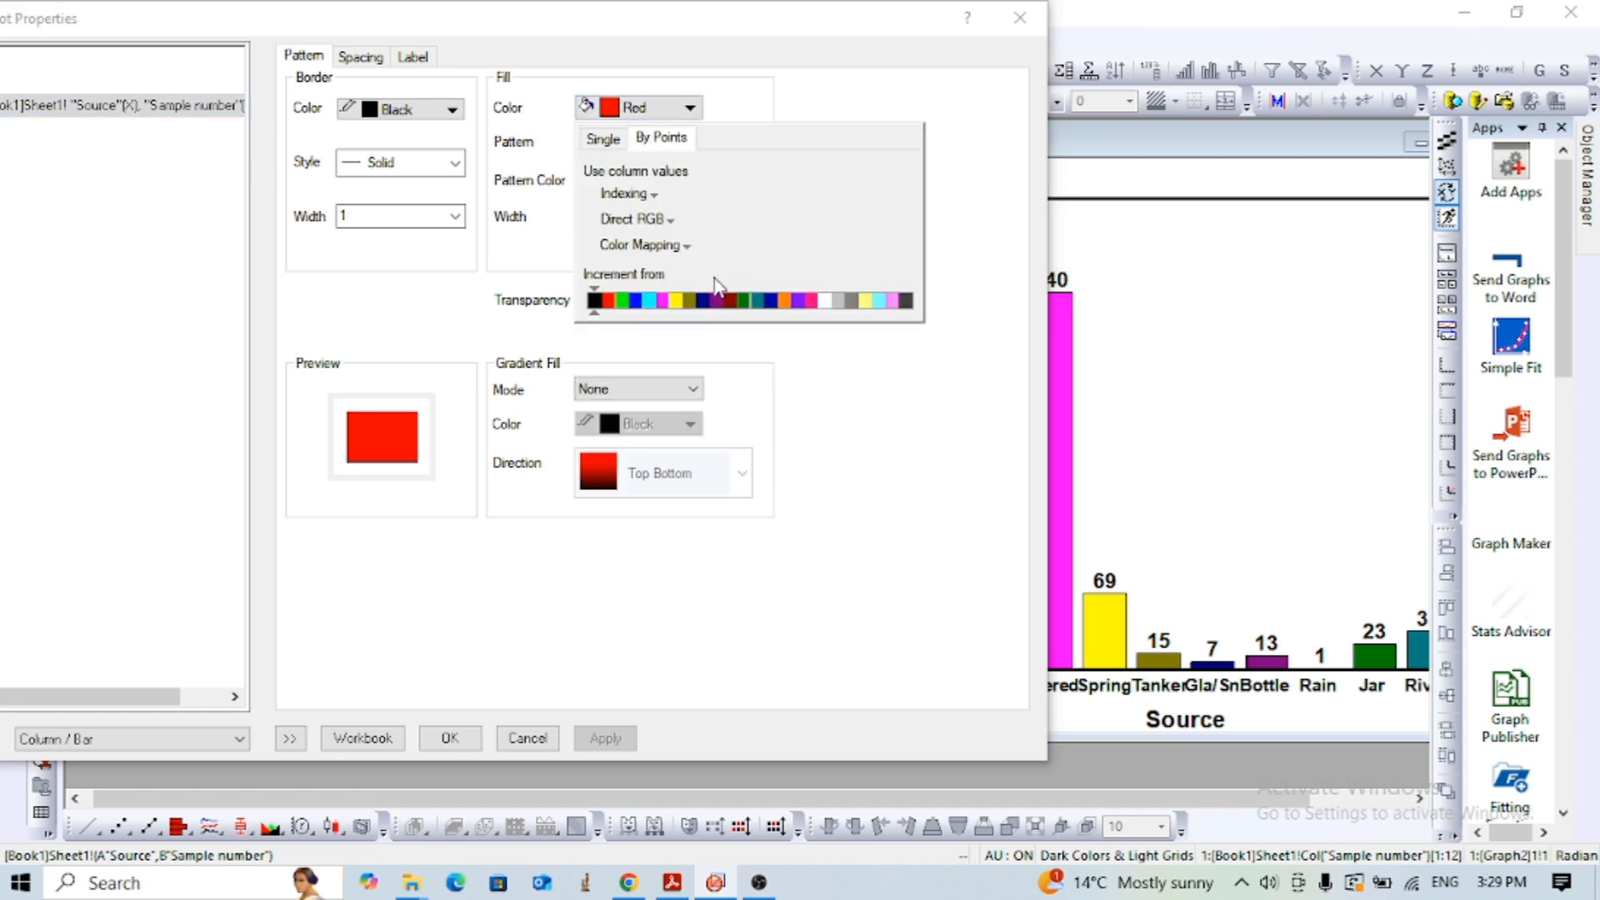
pyautogui.click(662, 300)
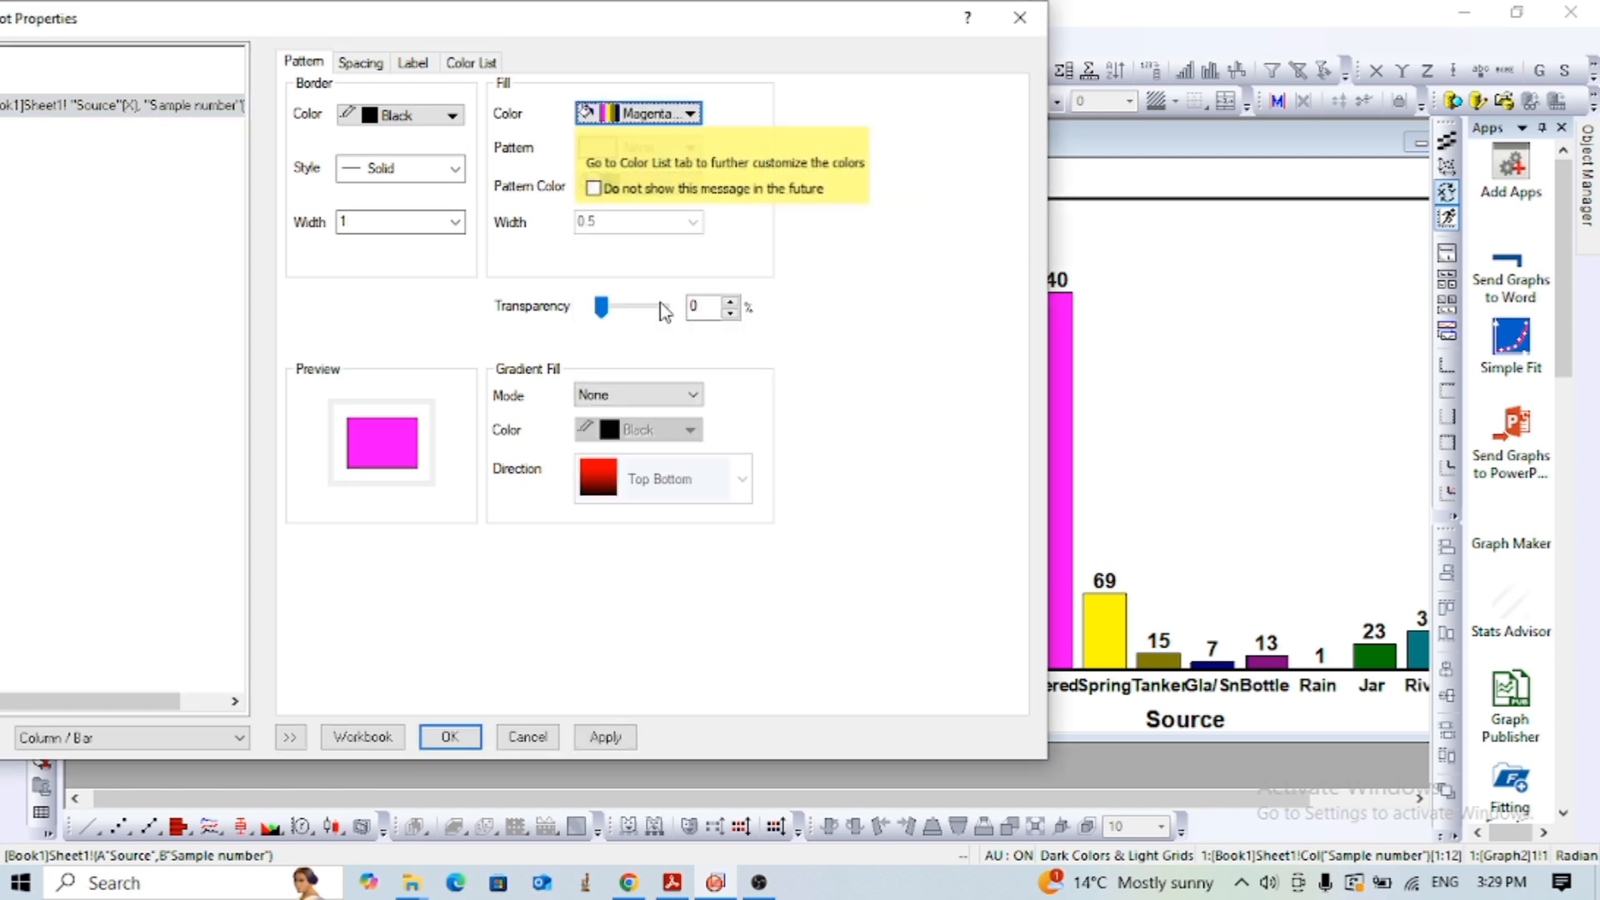
pyautogui.click(605, 736)
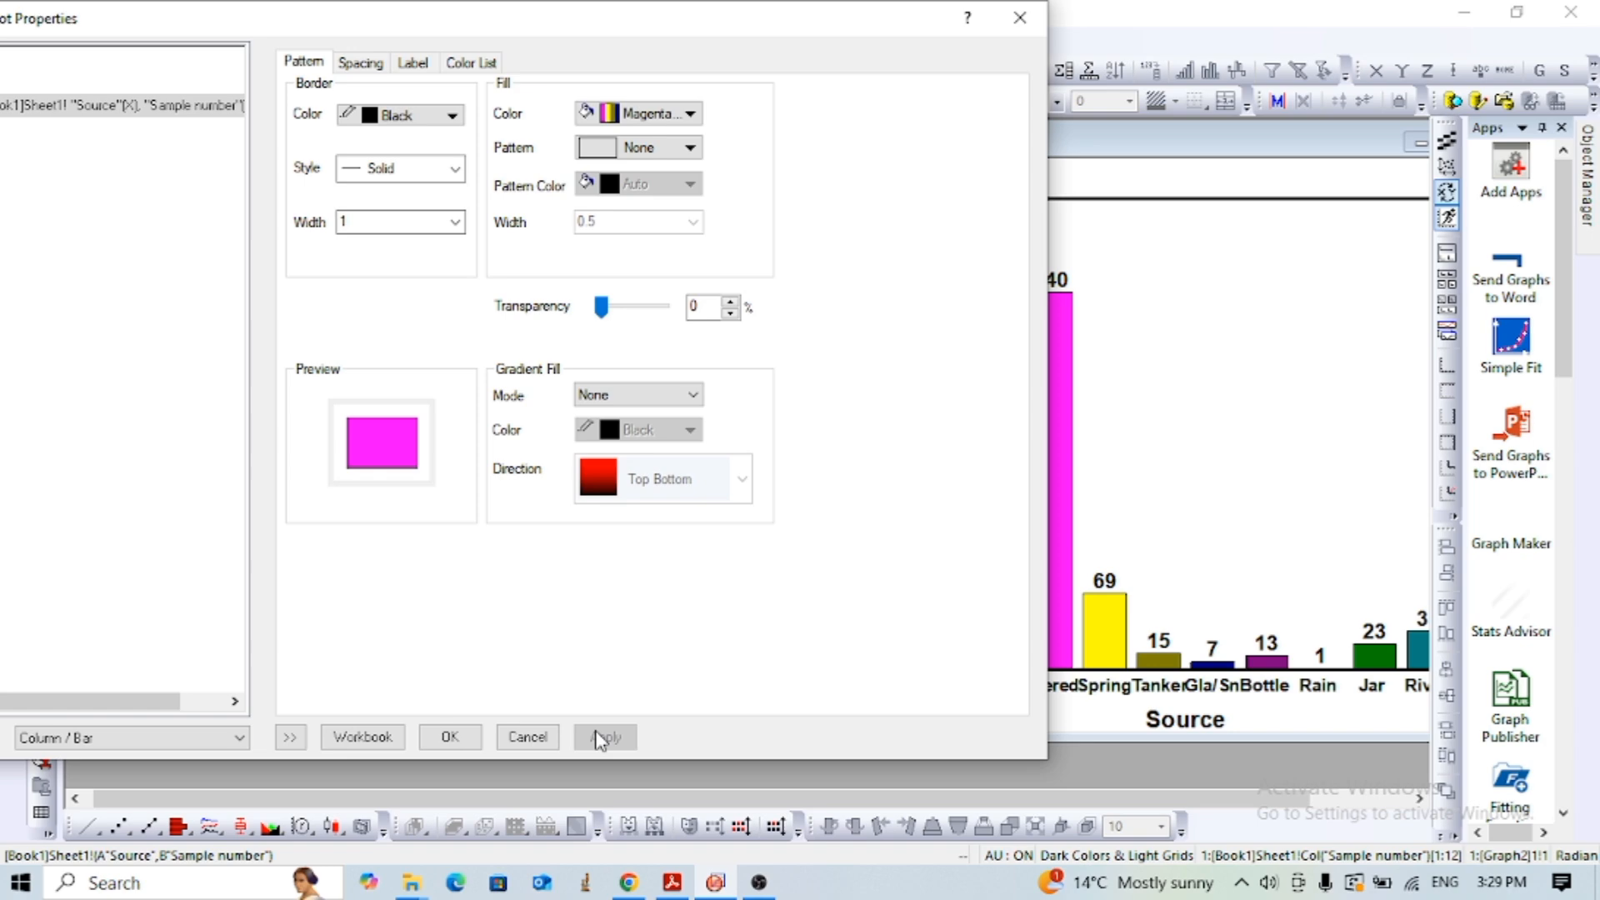
pyautogui.click(457, 738)
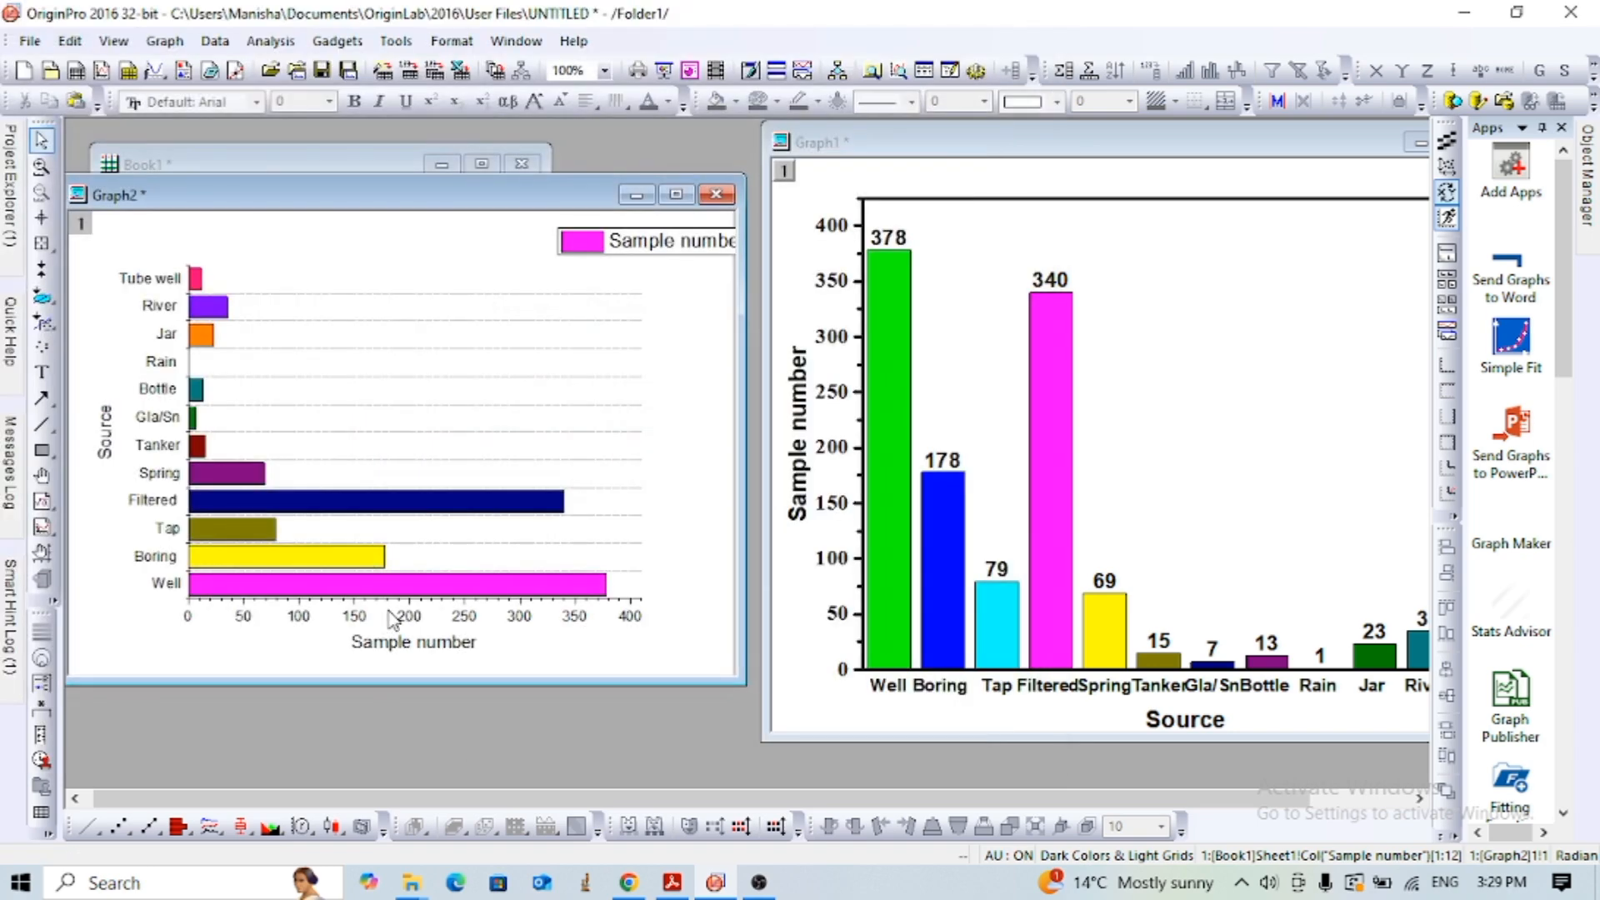
# - Enable data labels on the bar graph with the label form Col(B): "Sample number" and apply them
pyautogui.doubleClick(421, 585)
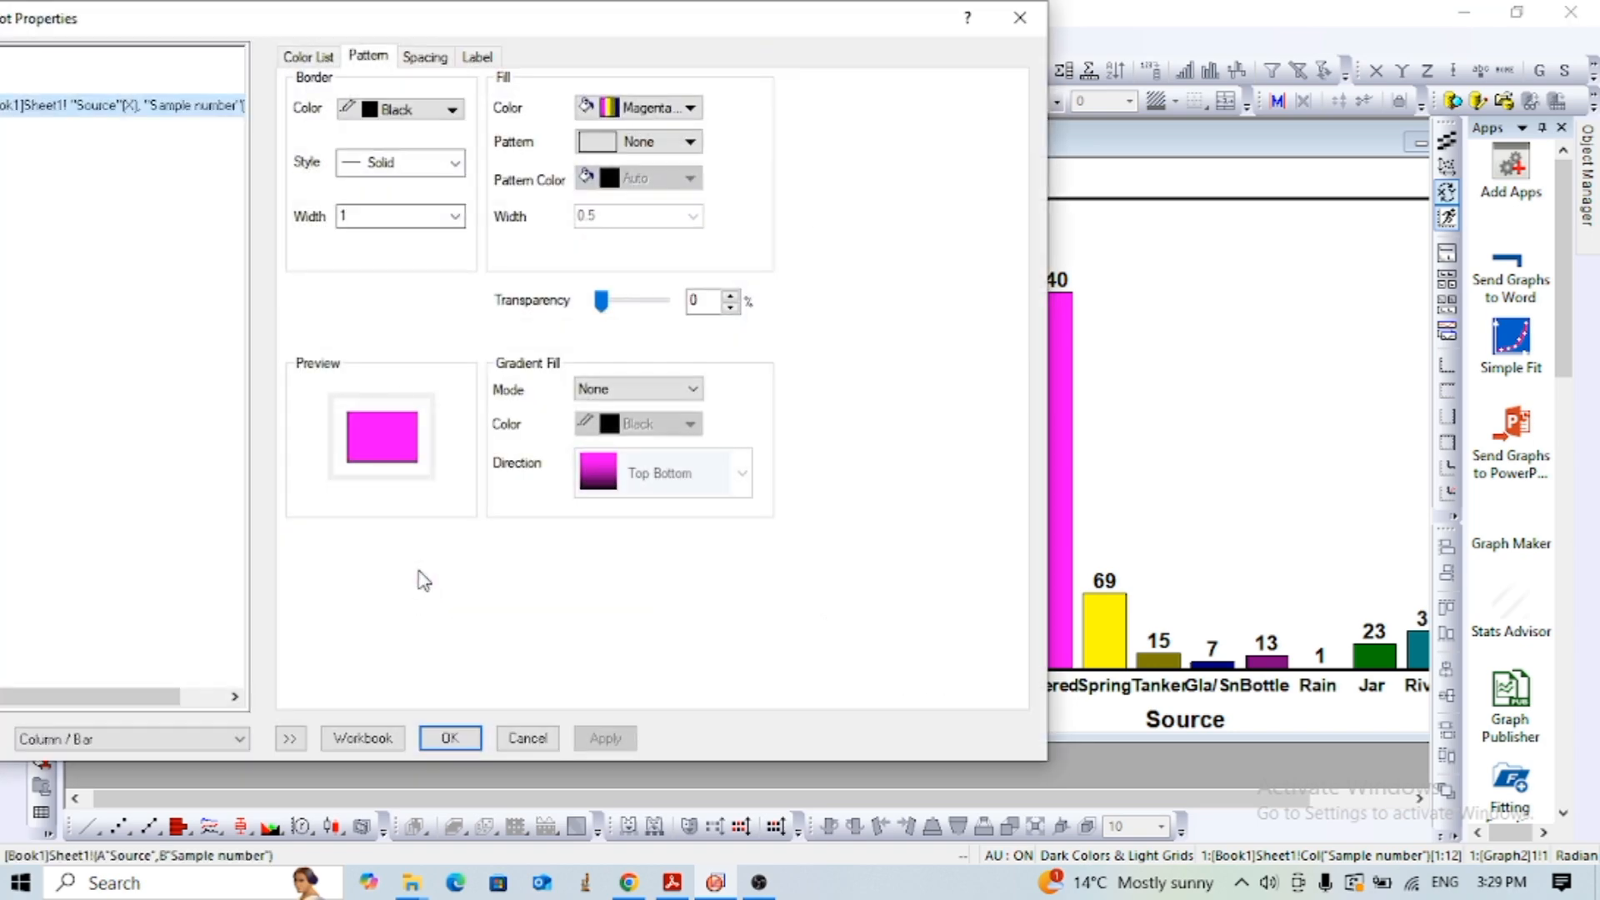
pyautogui.click(476, 57)
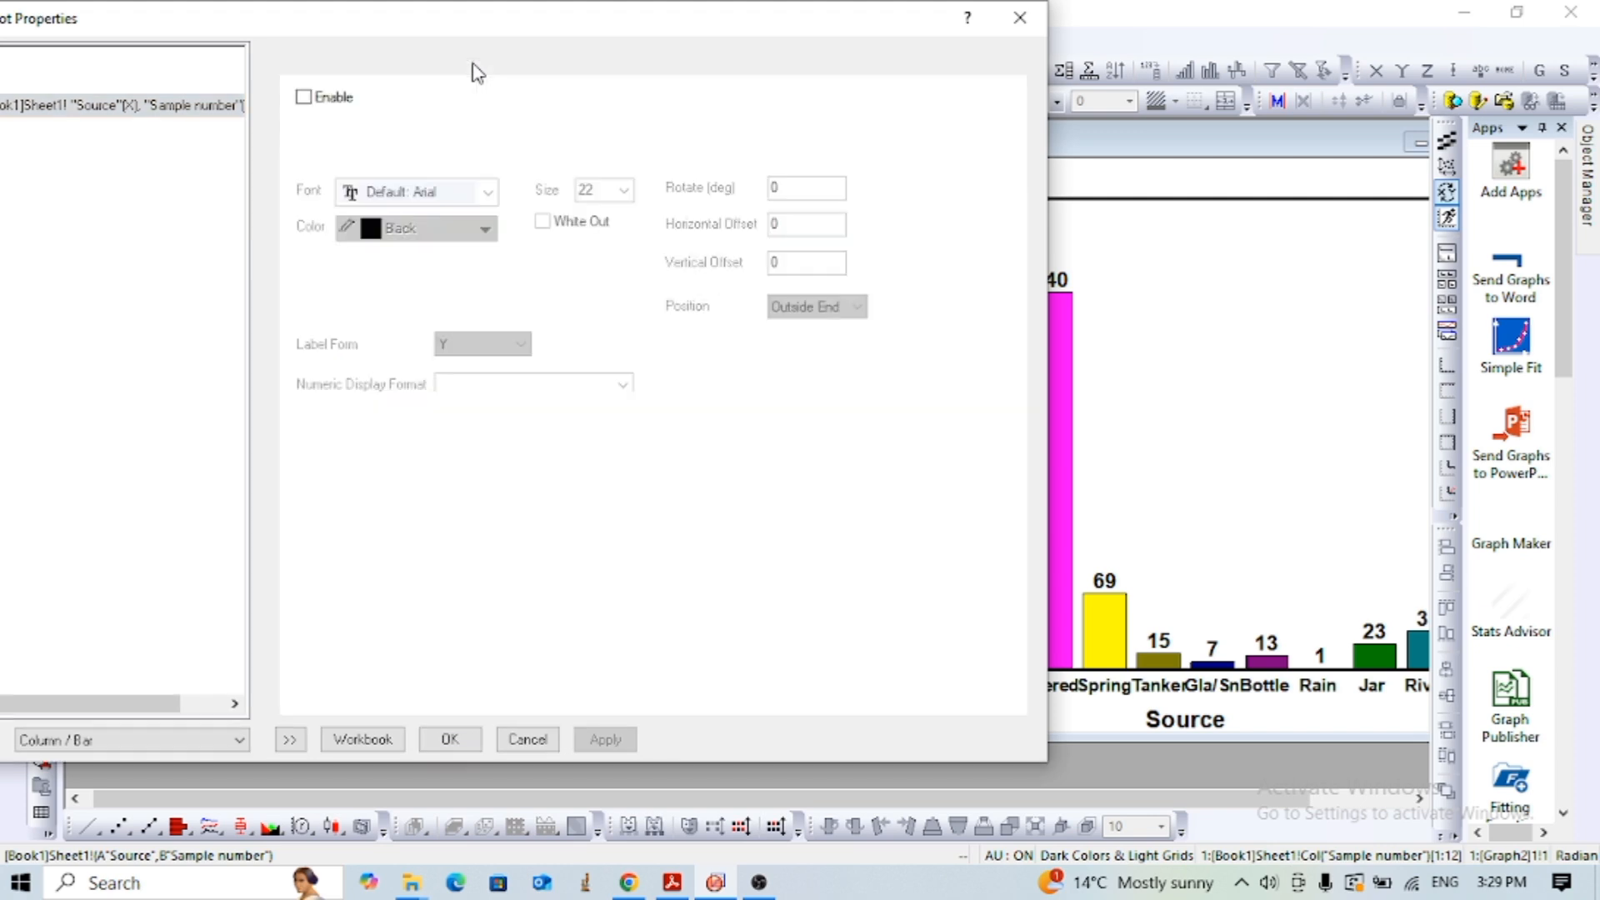
pyautogui.click(303, 98)
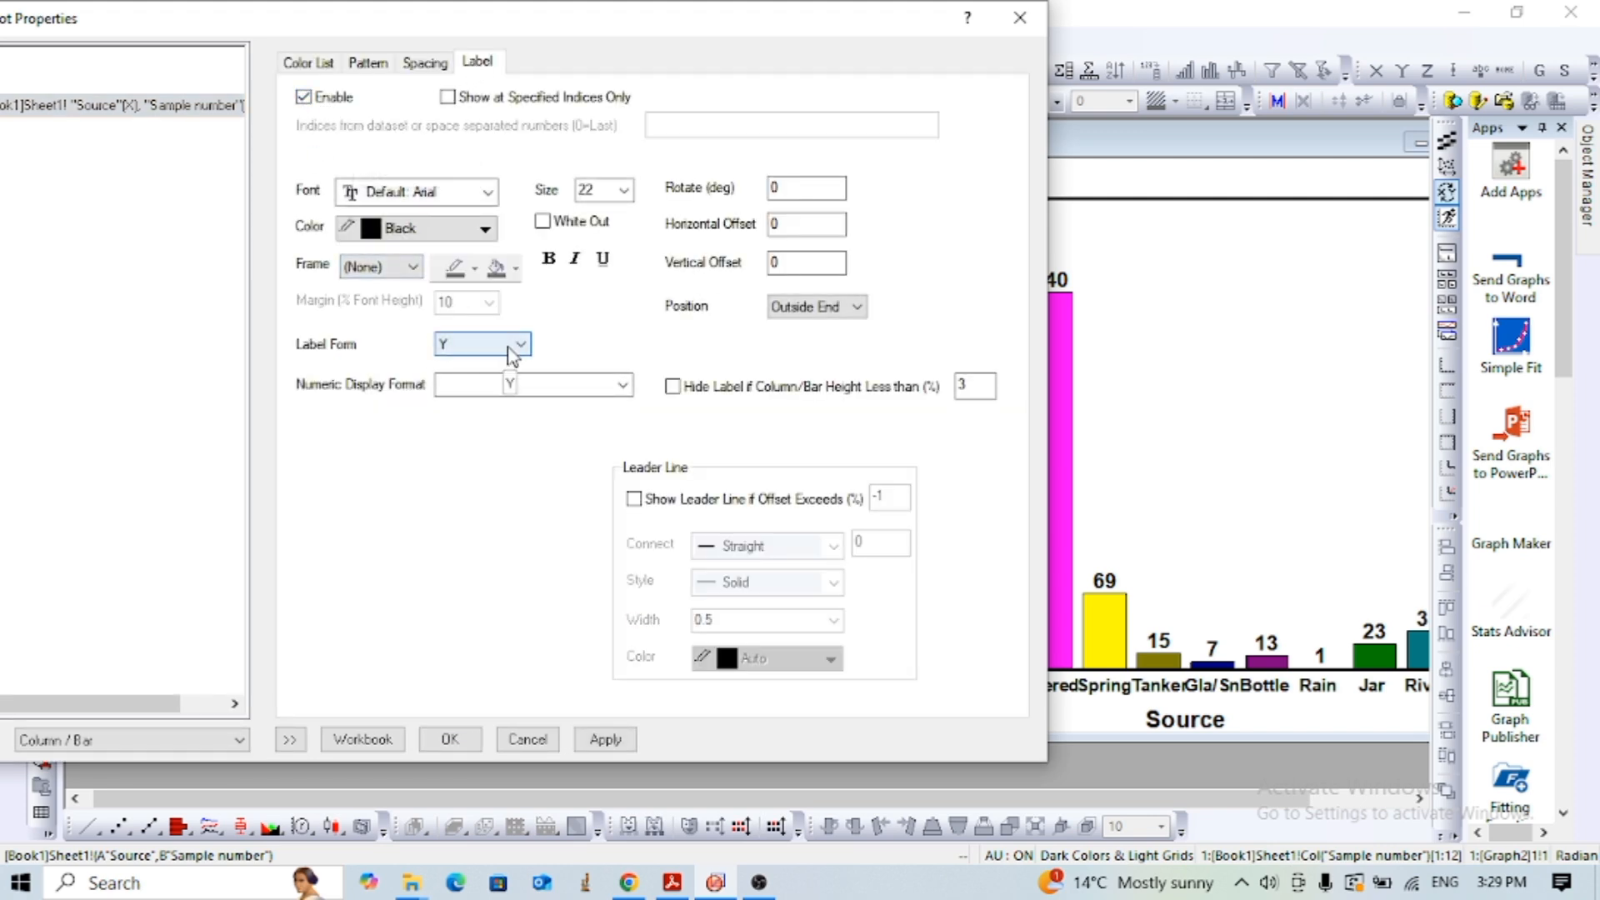
pyautogui.click(512, 349)
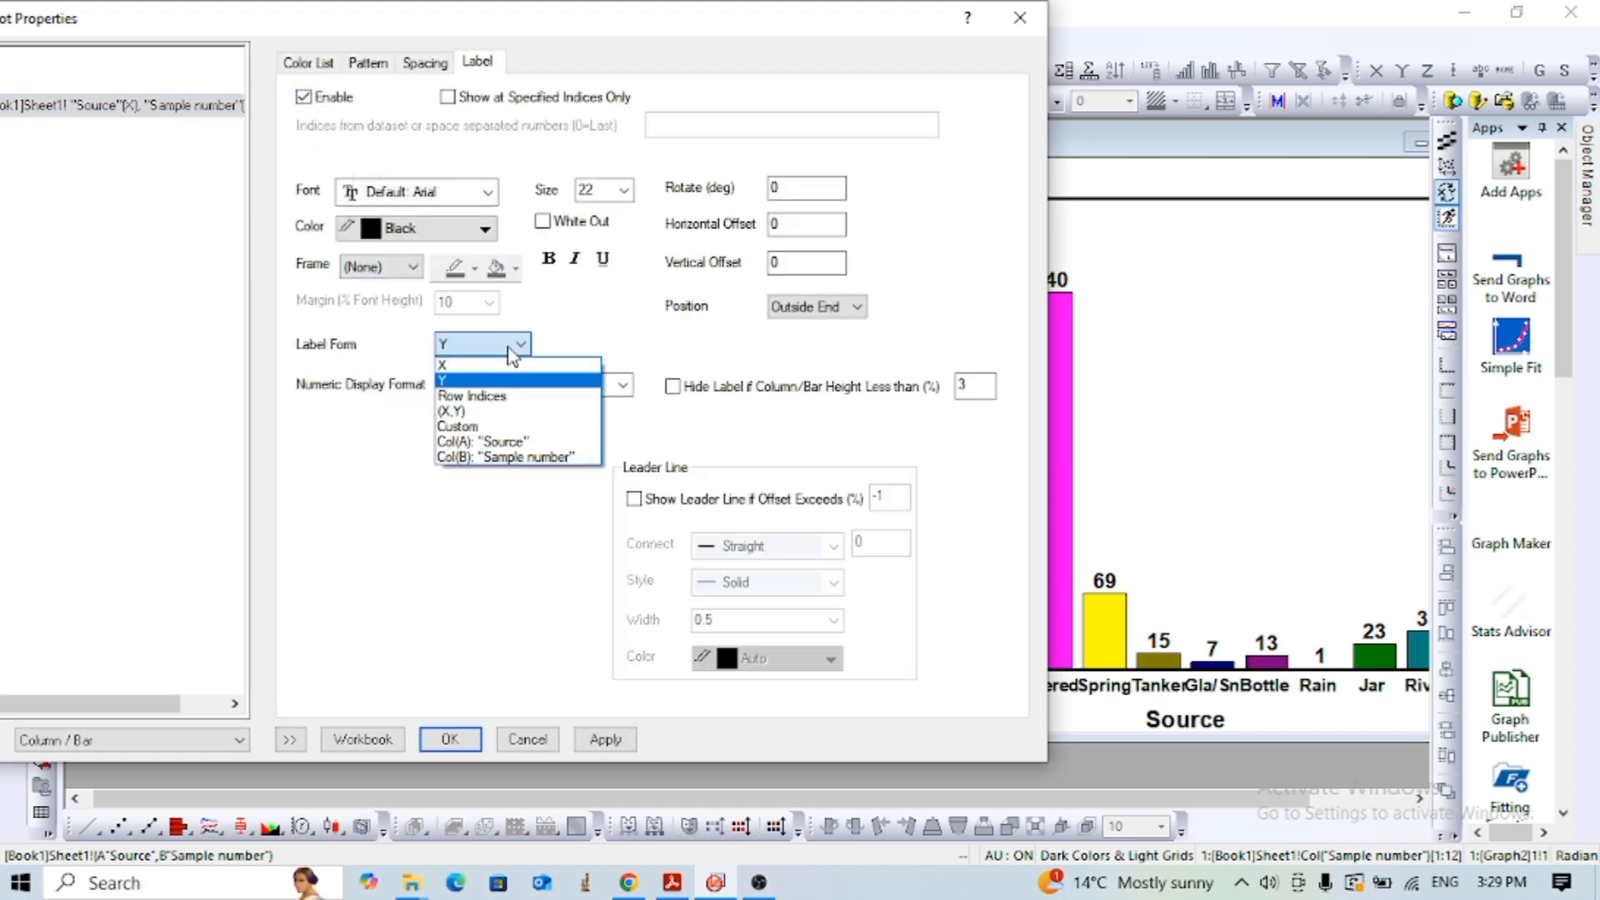
pyautogui.click(504, 458)
pyautogui.click(607, 744)
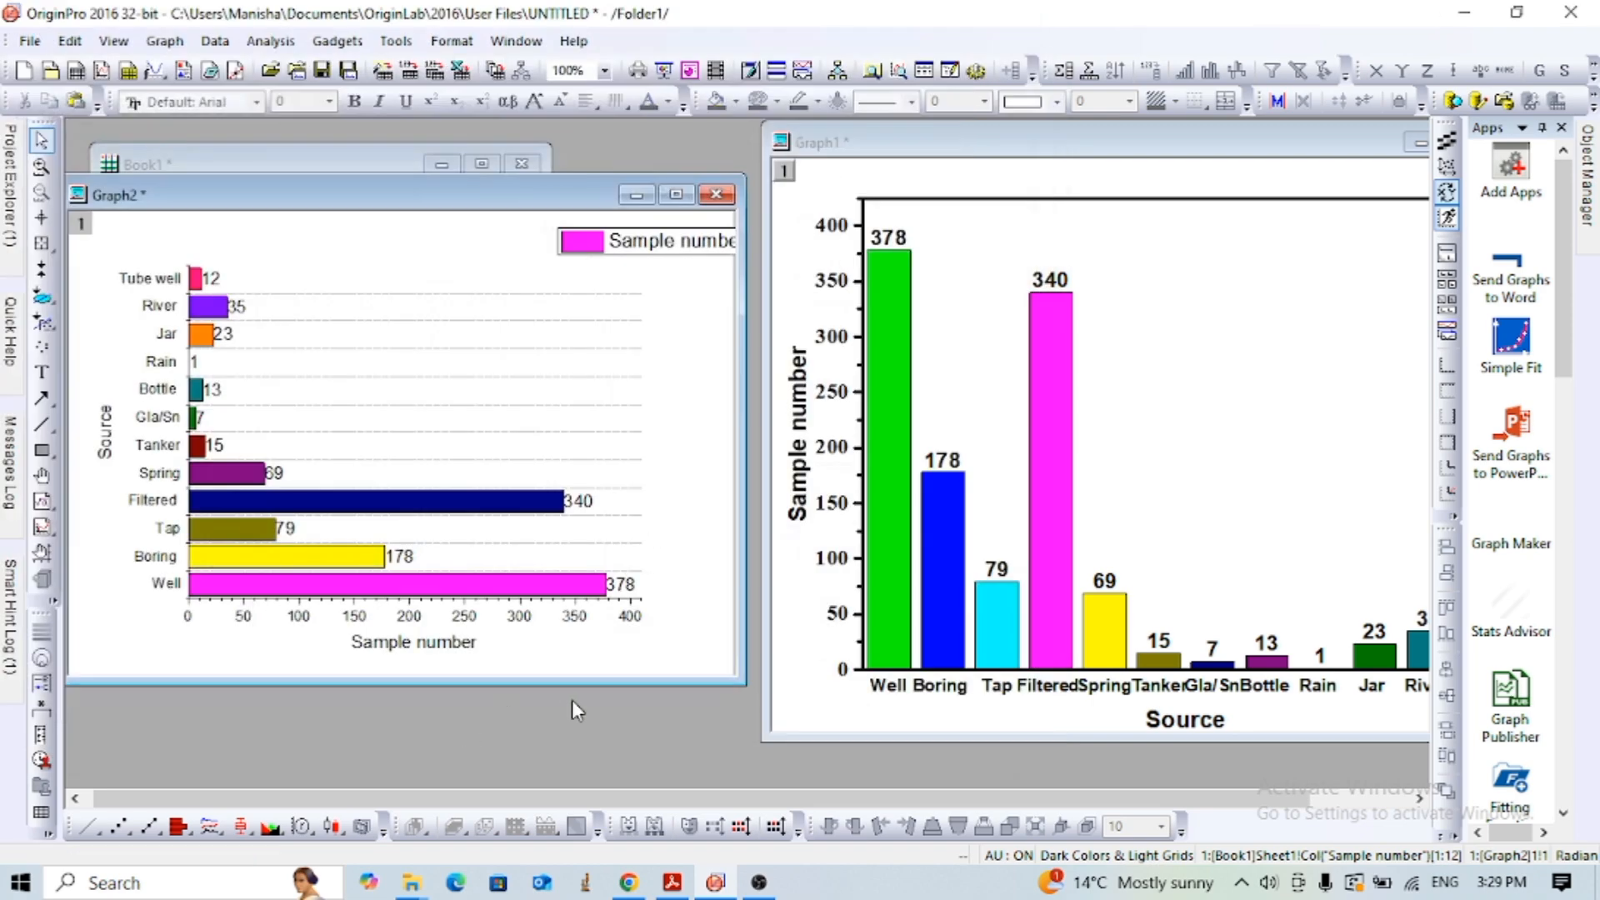
# - Bring the column graph window to the front and open the full Export Graphs settings for it
pyautogui.click(883, 157)
pyautogui.moveTo(884, 157); pyautogui.dragTo(749, 166)
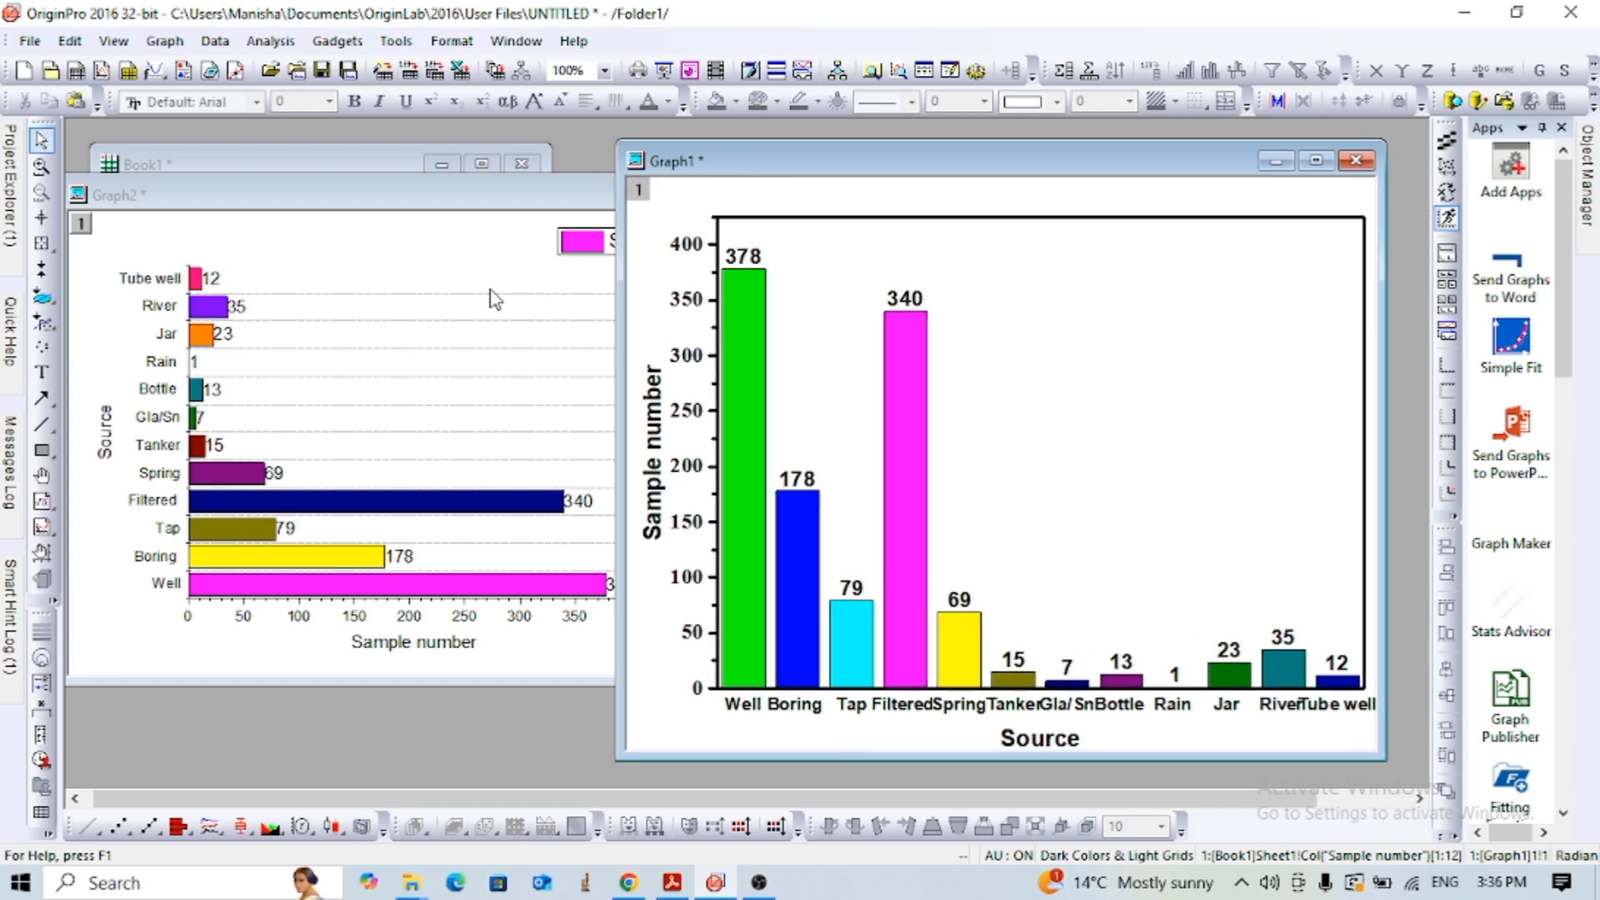
pyautogui.click(31, 42)
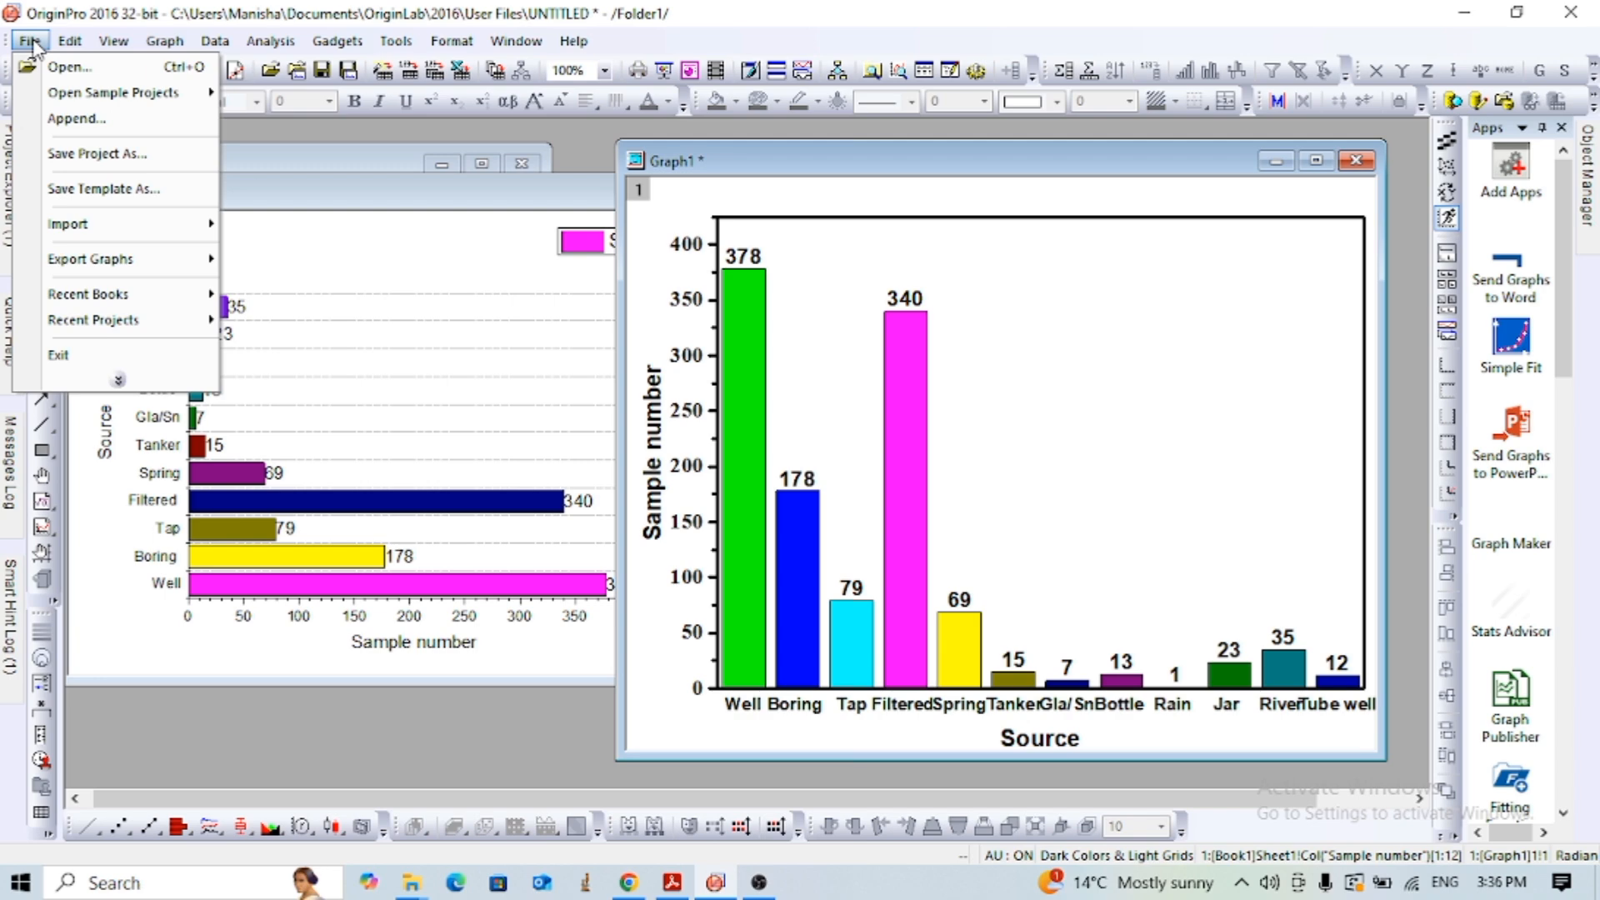
pyautogui.click(119, 381)
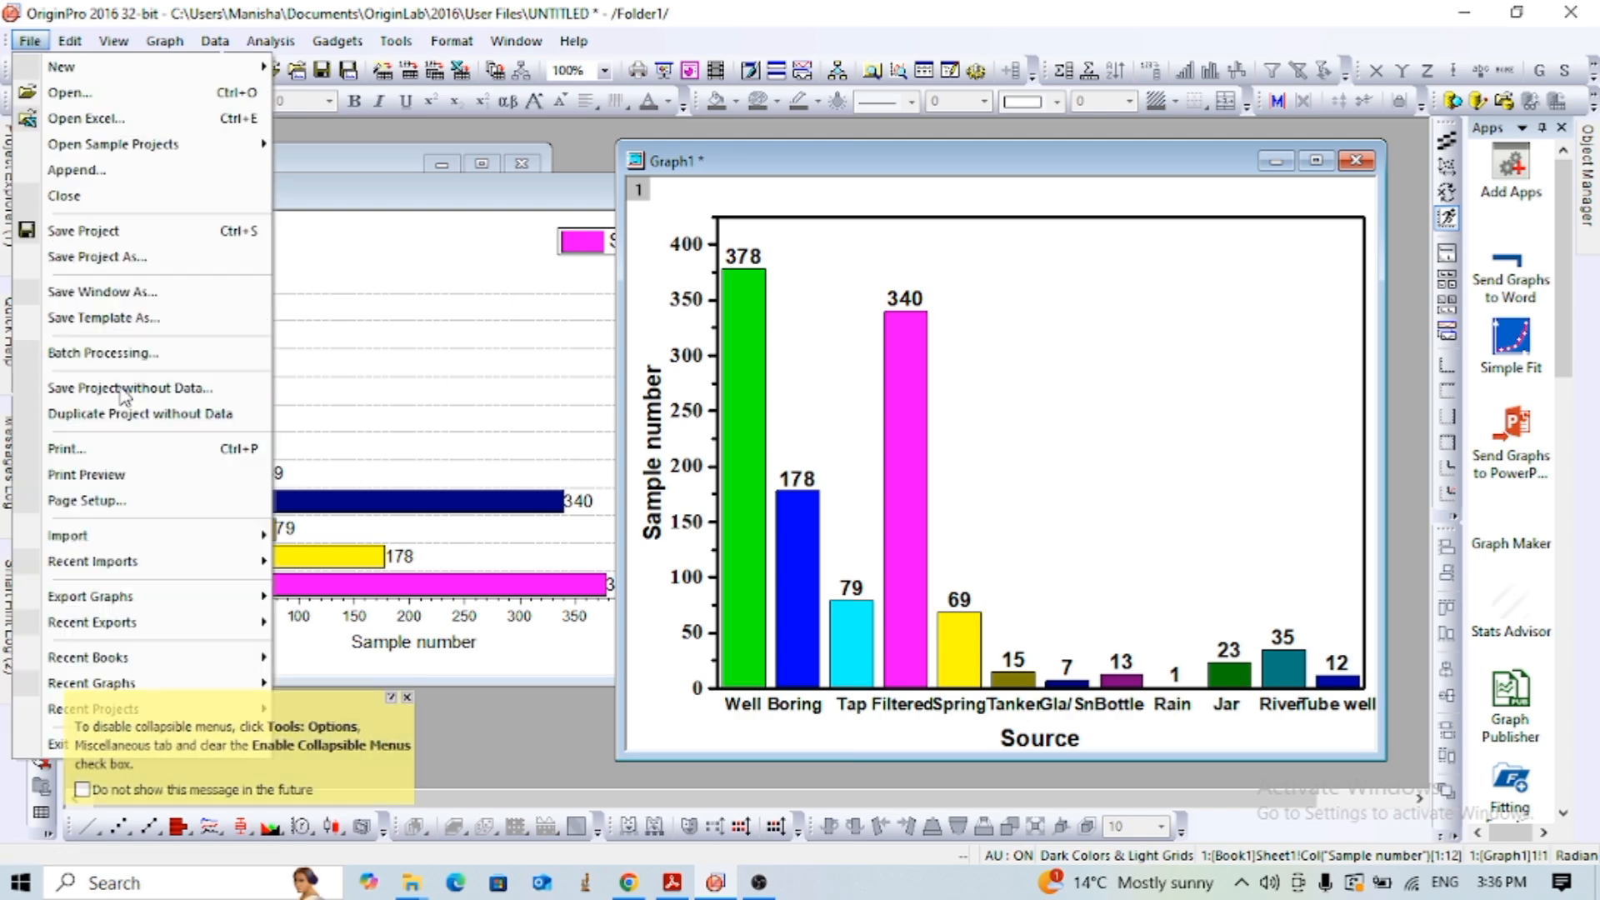
pyautogui.moveTo(99, 598)
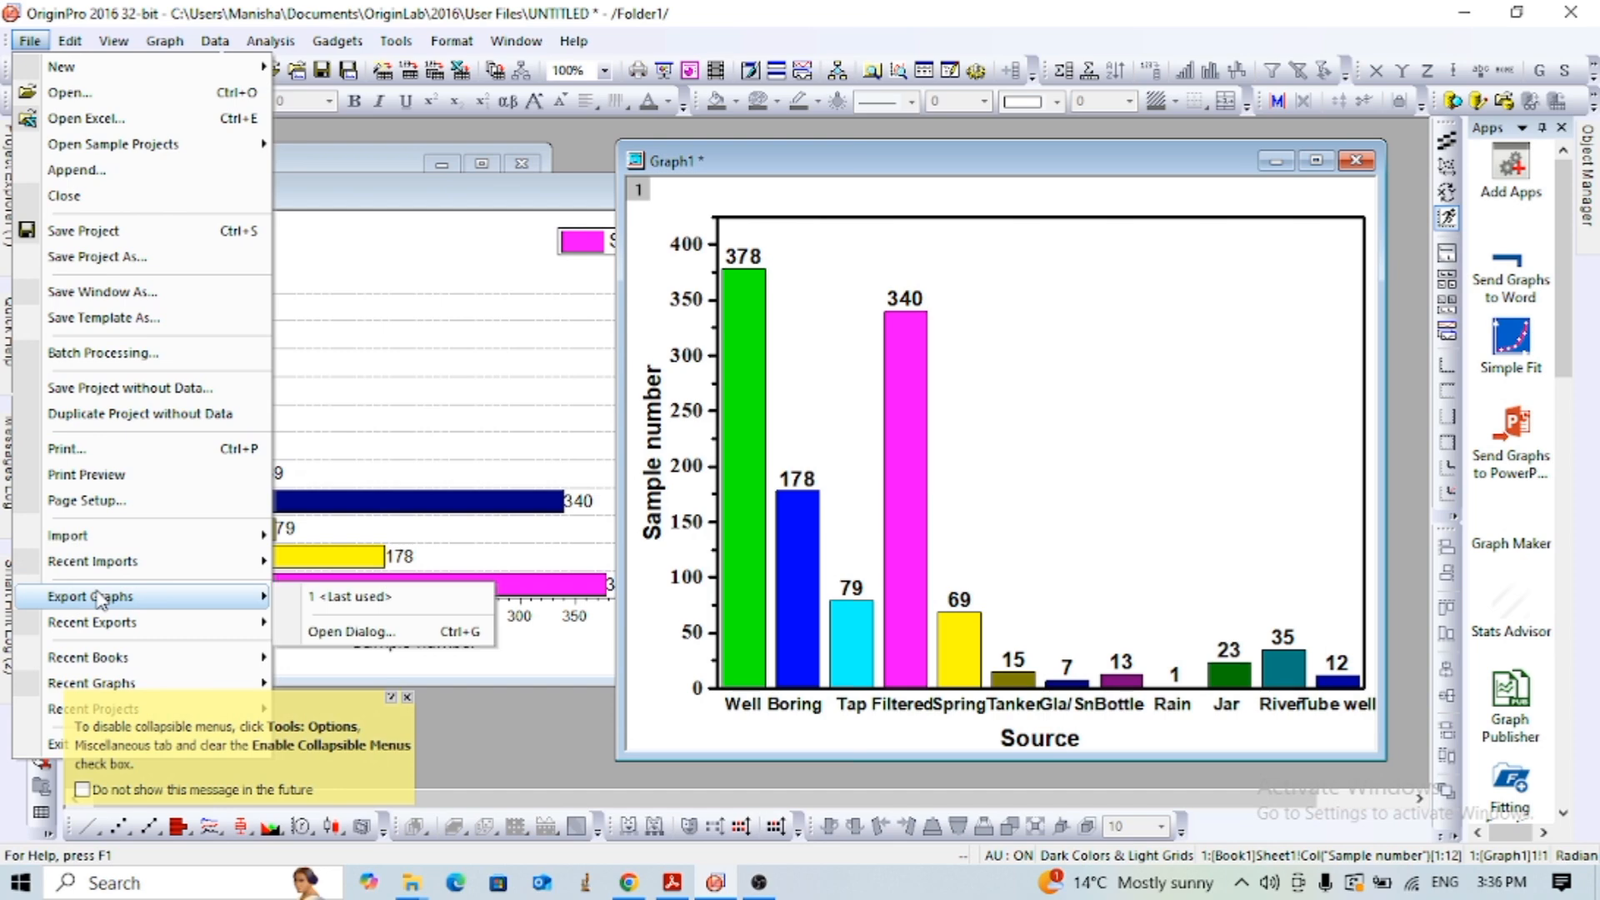
pyautogui.click(348, 631)
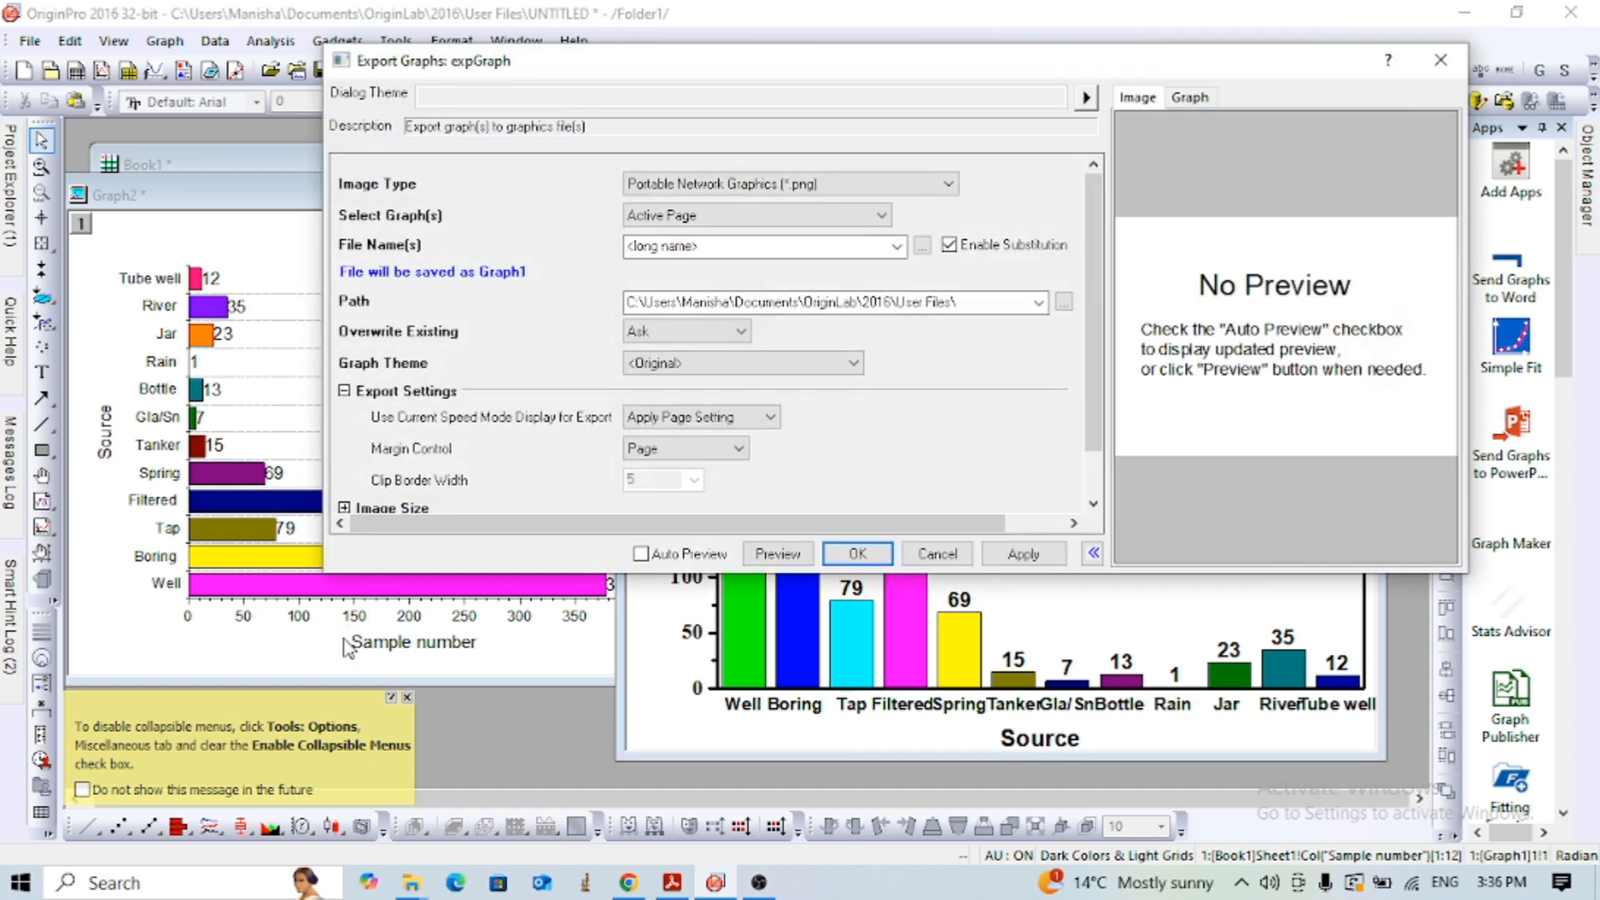
# - Set the export image type to Portable Network Graphics (*.png) and the file name to "Bar graph"
pyautogui.click(949, 186)
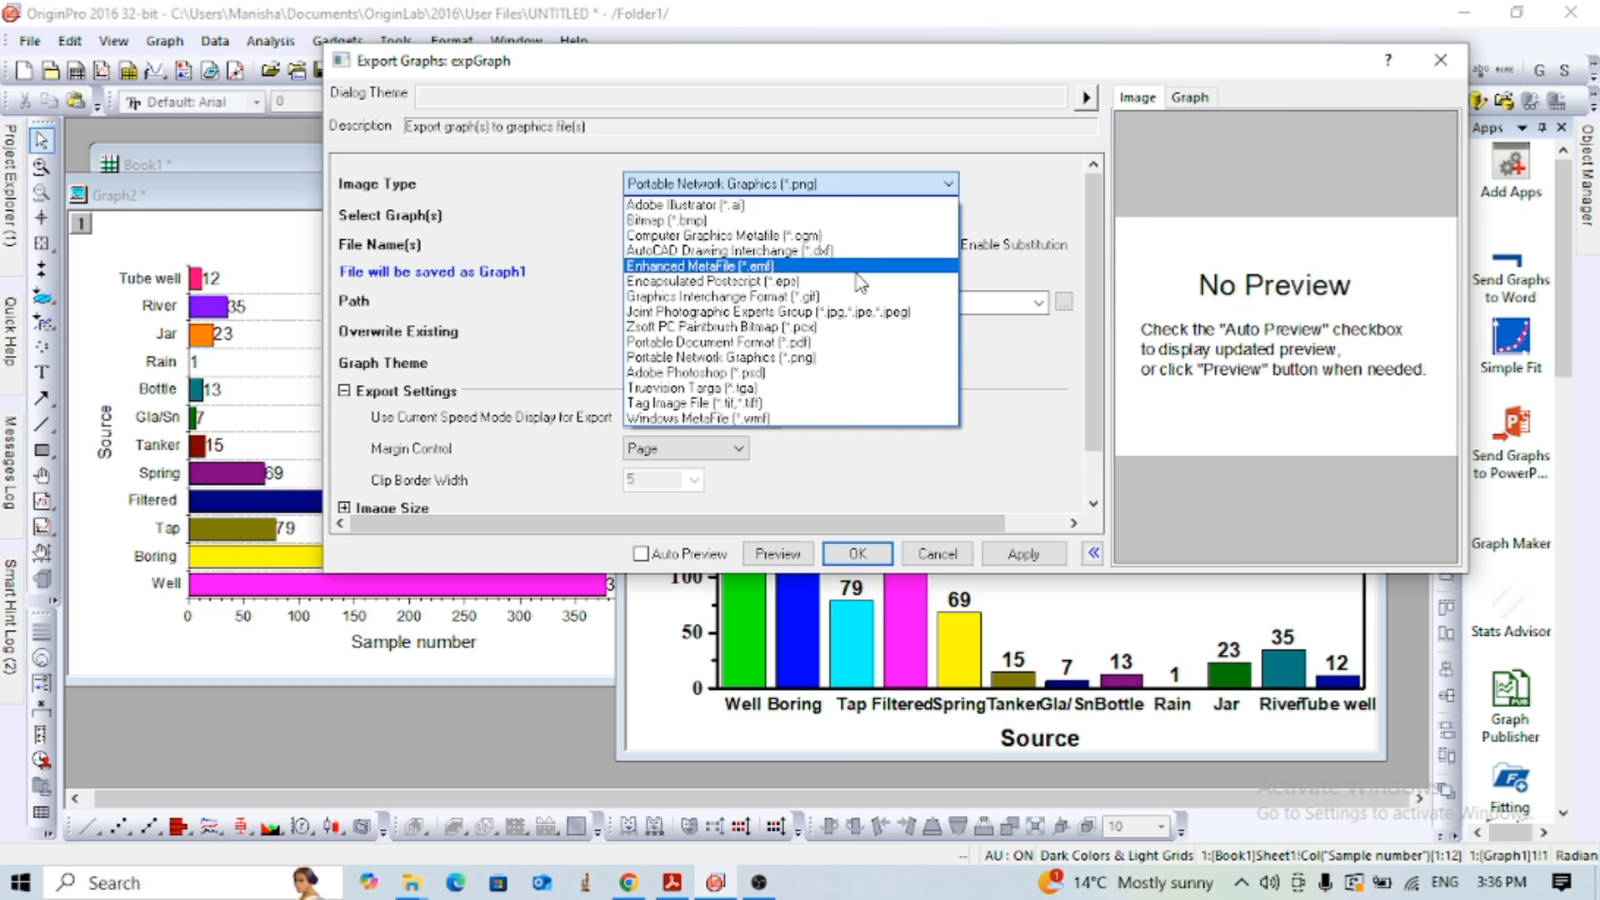
pyautogui.click(790, 361)
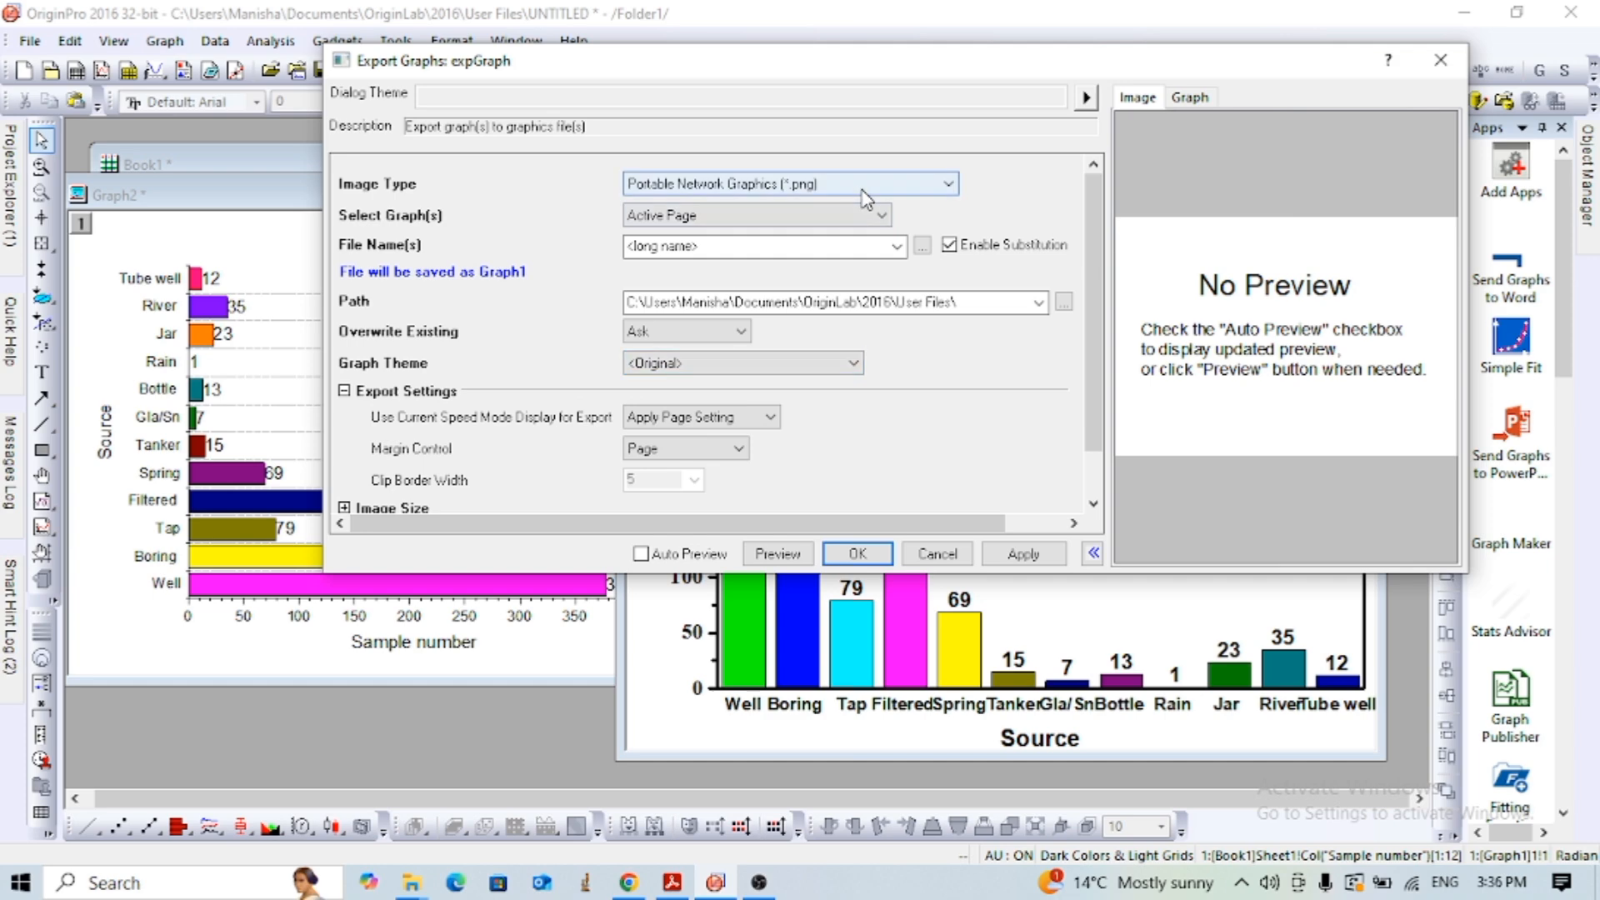
pyautogui.click(848, 247)
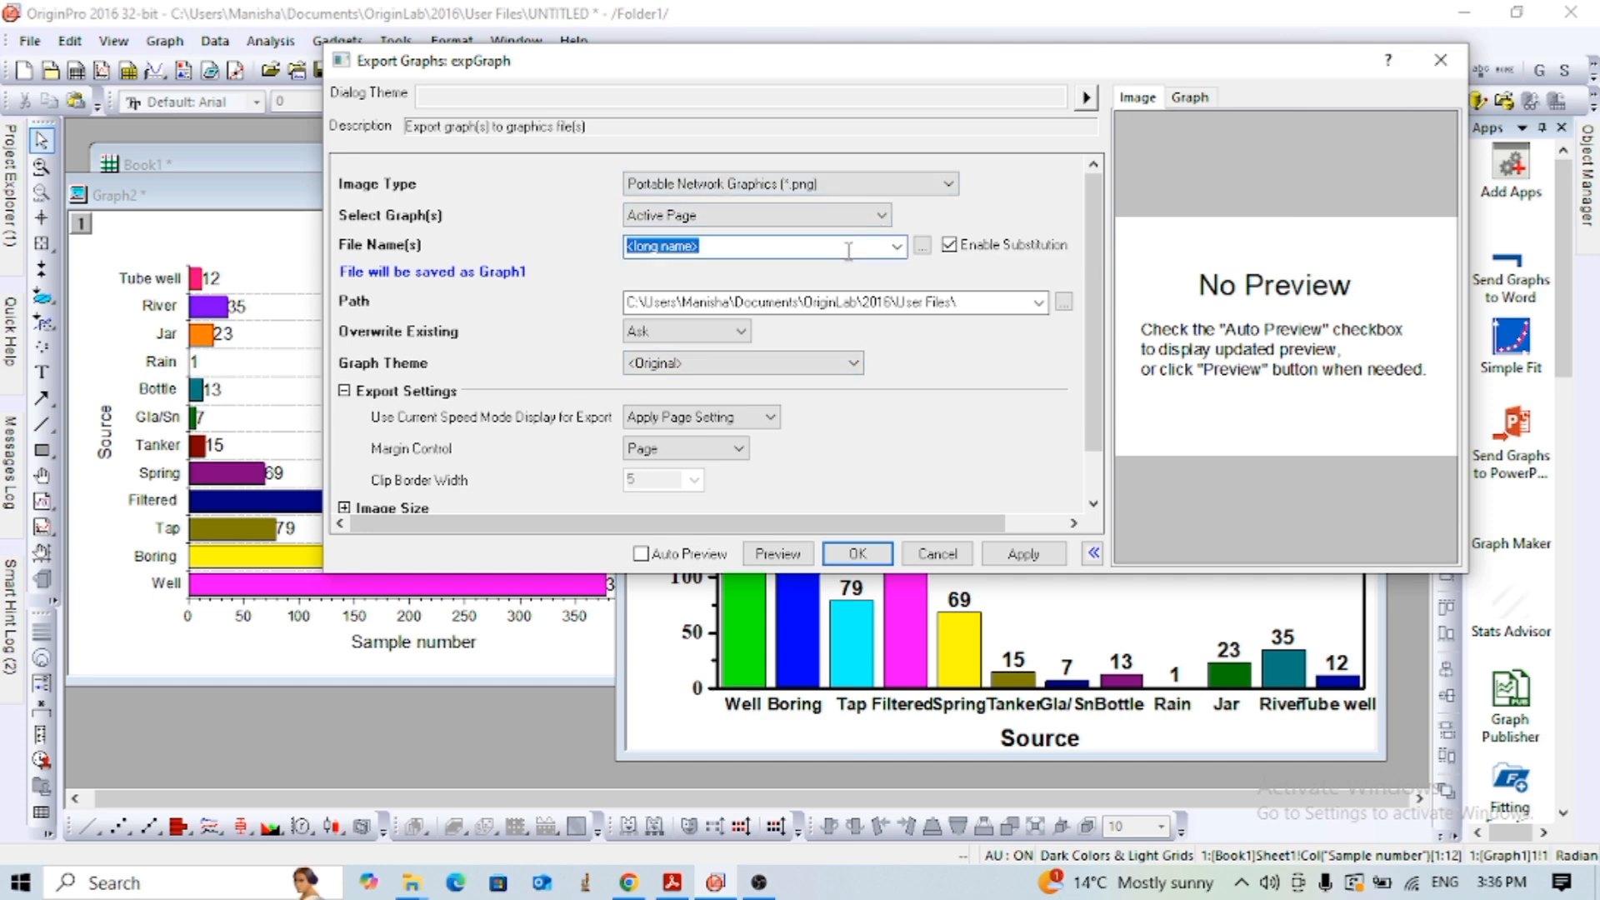
pyautogui.write('B')
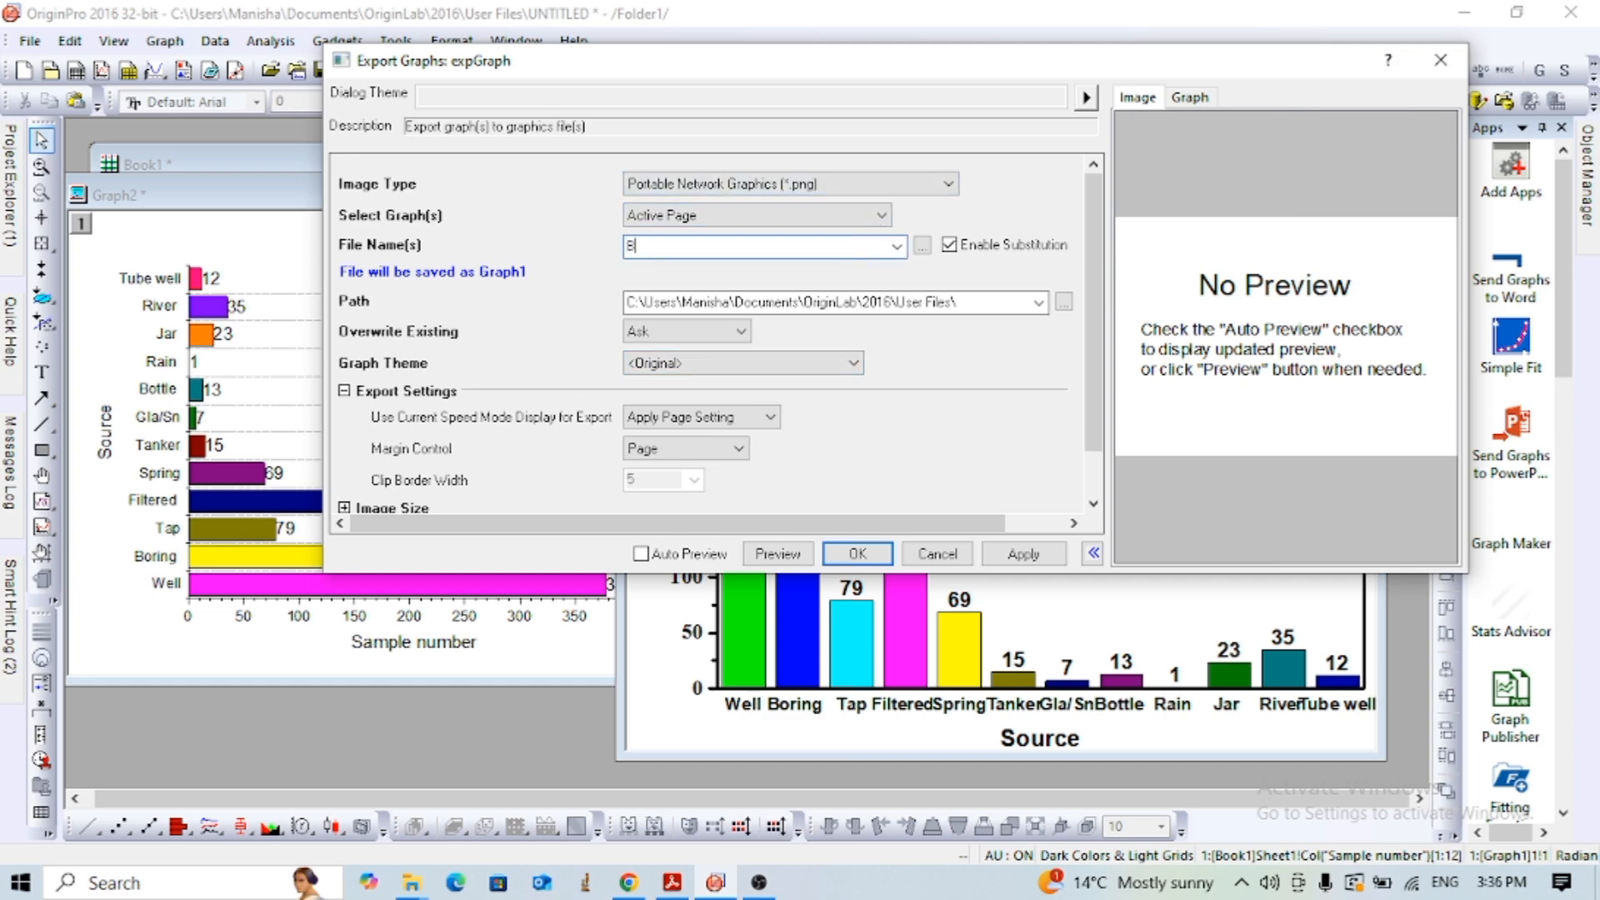
pyautogui.write('ar gra')
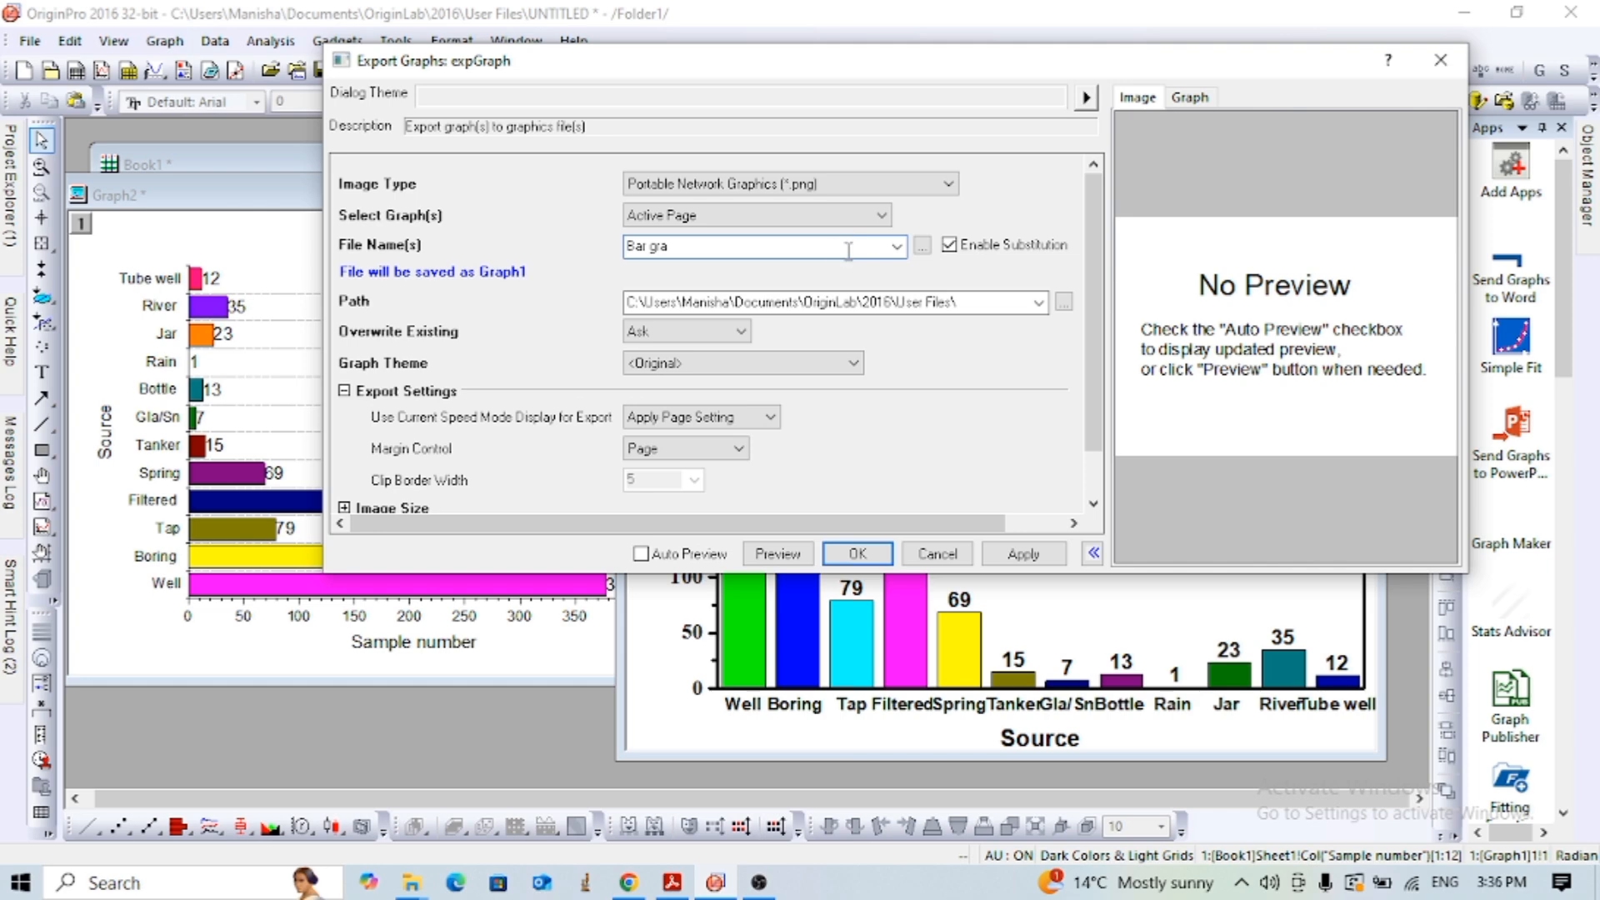
pyautogui.write('ph')
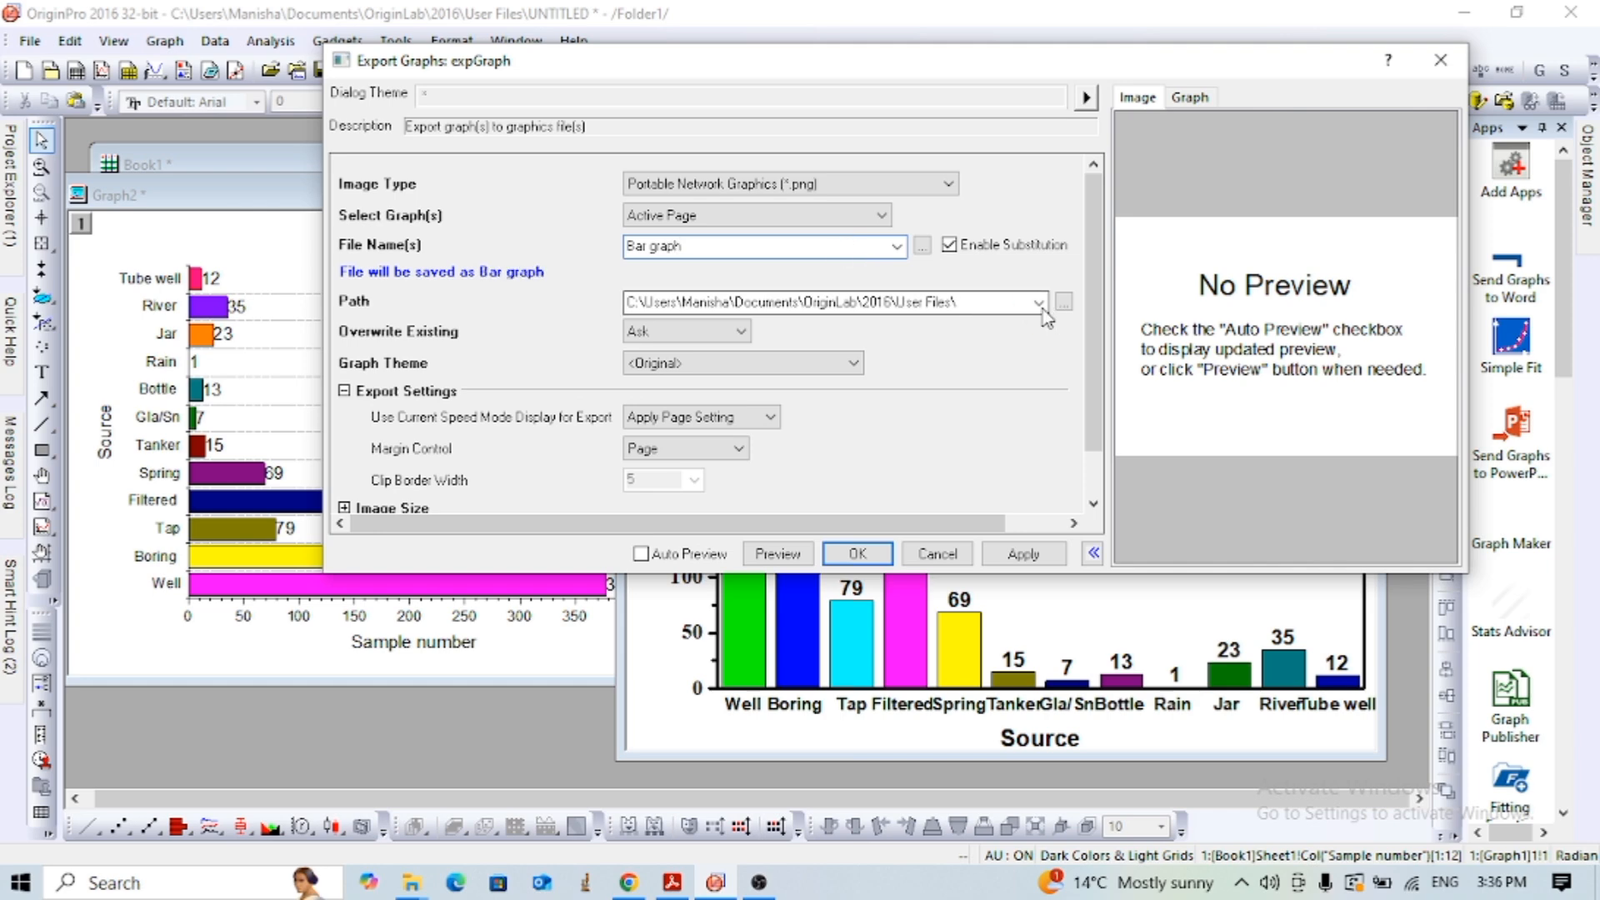
# - Set the export path for the graph image to the Desktop folder under This PC
pyautogui.click(1039, 303)
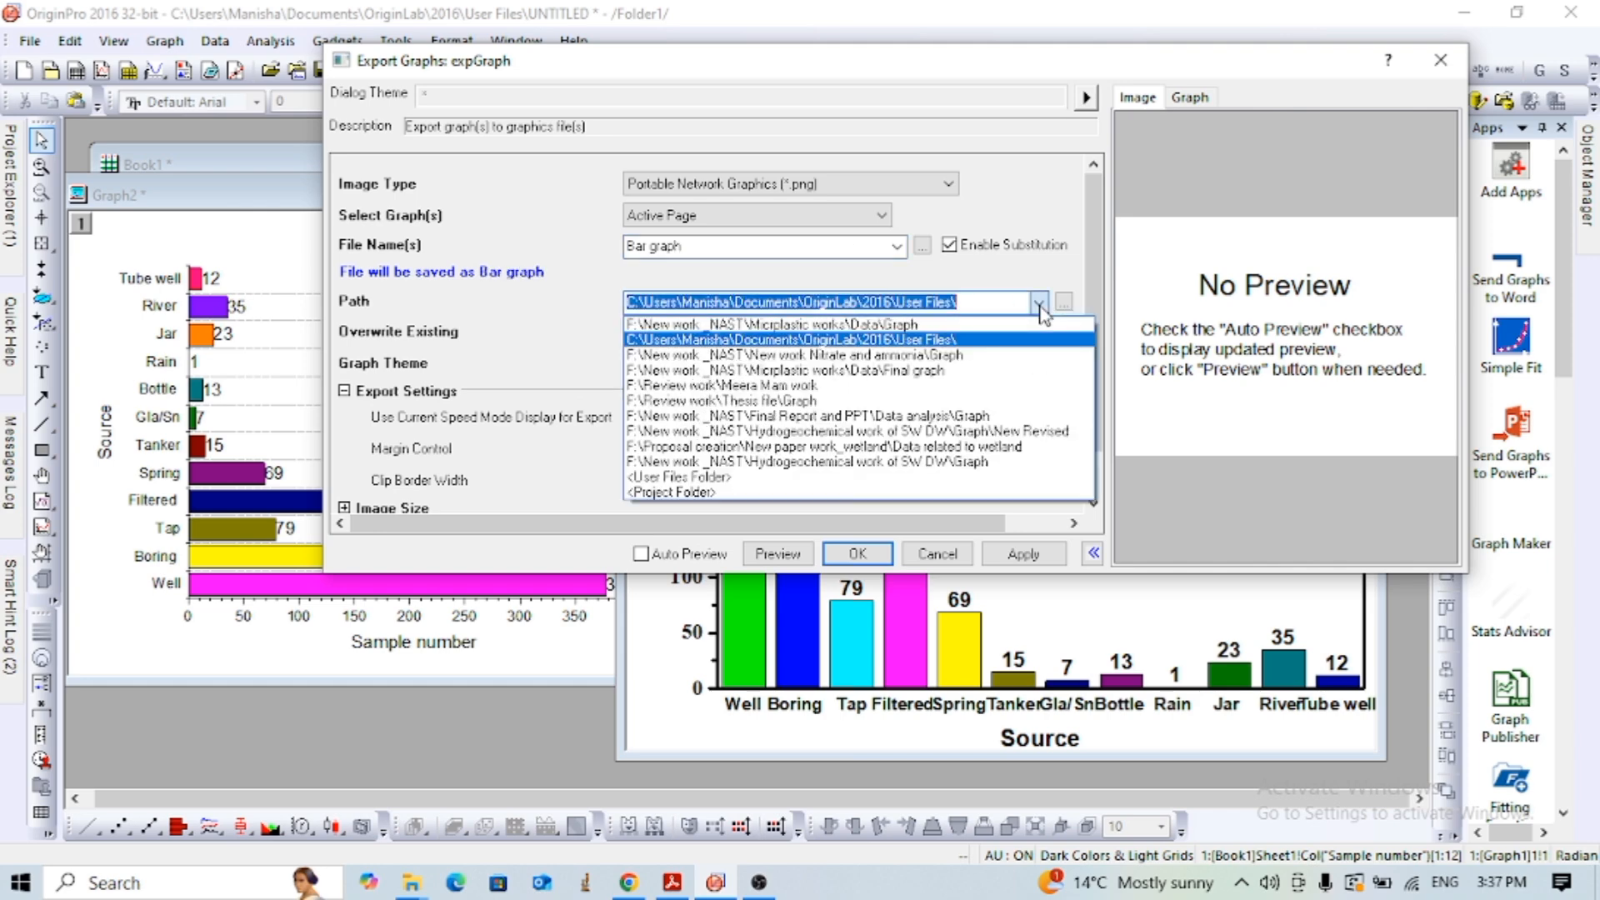
pyautogui.click(1066, 302)
pyautogui.click(1065, 302)
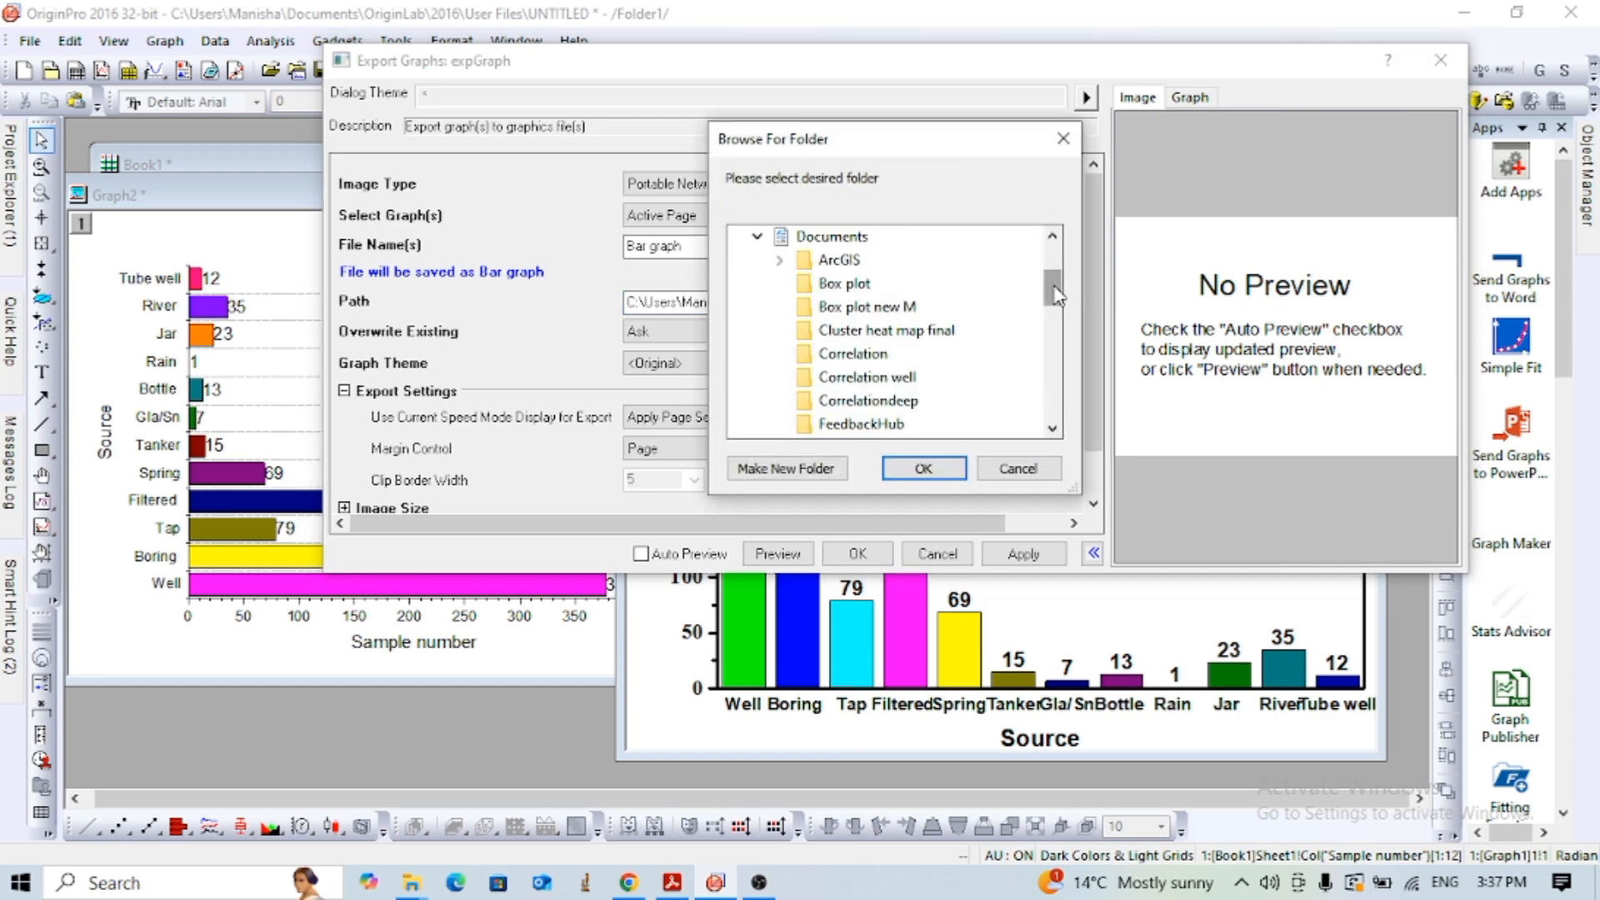
pyautogui.moveTo(1054, 290); pyautogui.dragTo(1055, 268)
pyautogui.click(821, 353)
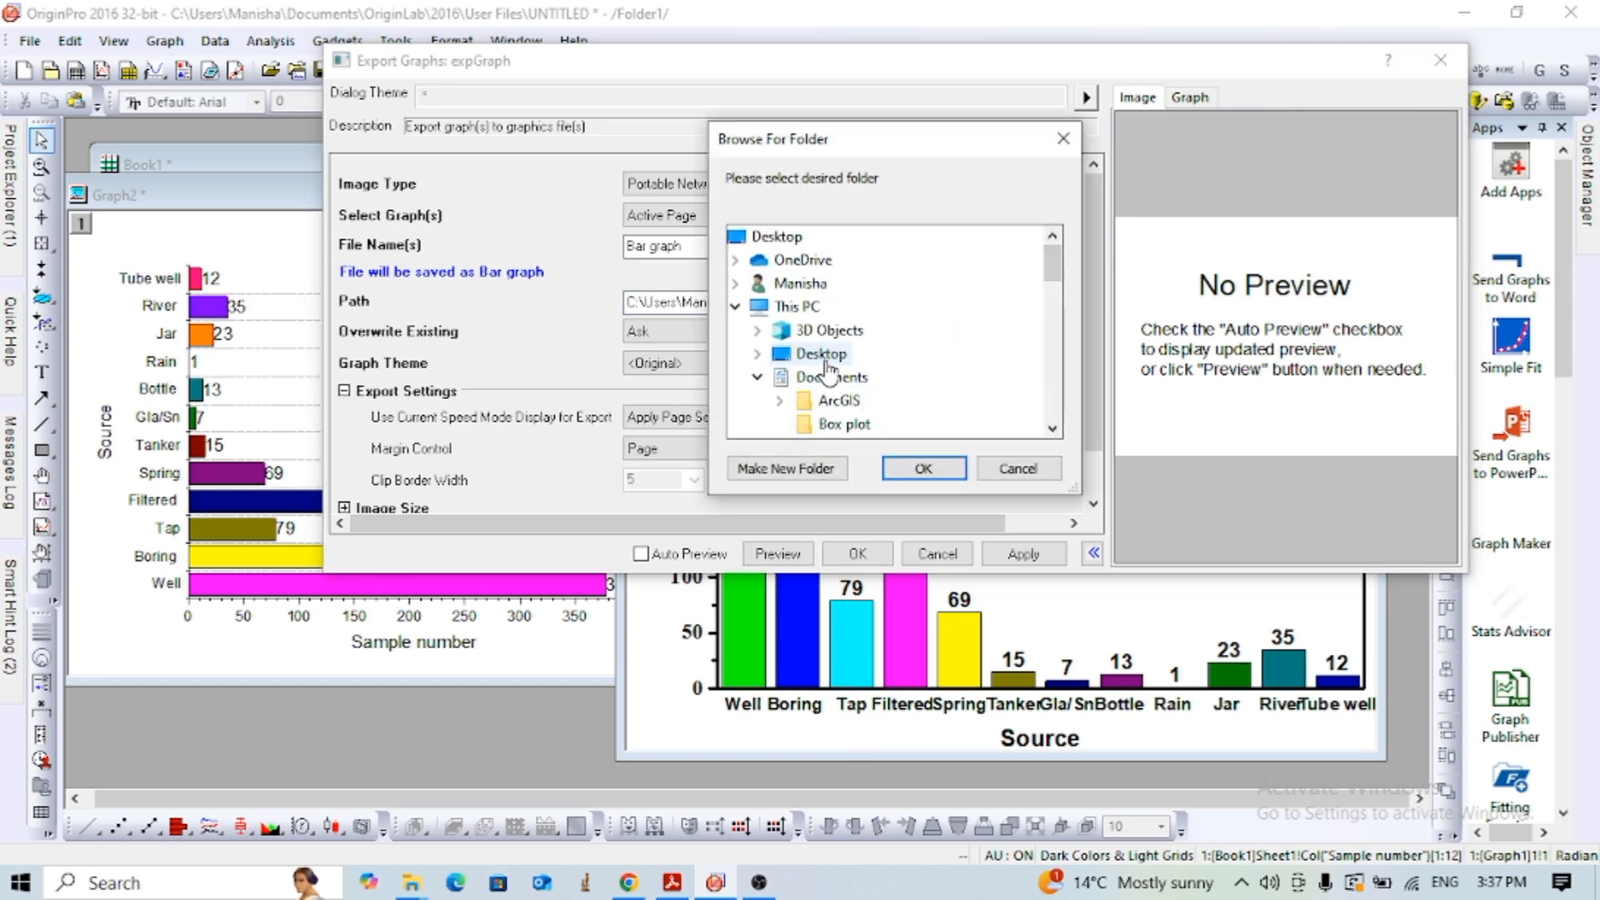
pyautogui.click(921, 468)
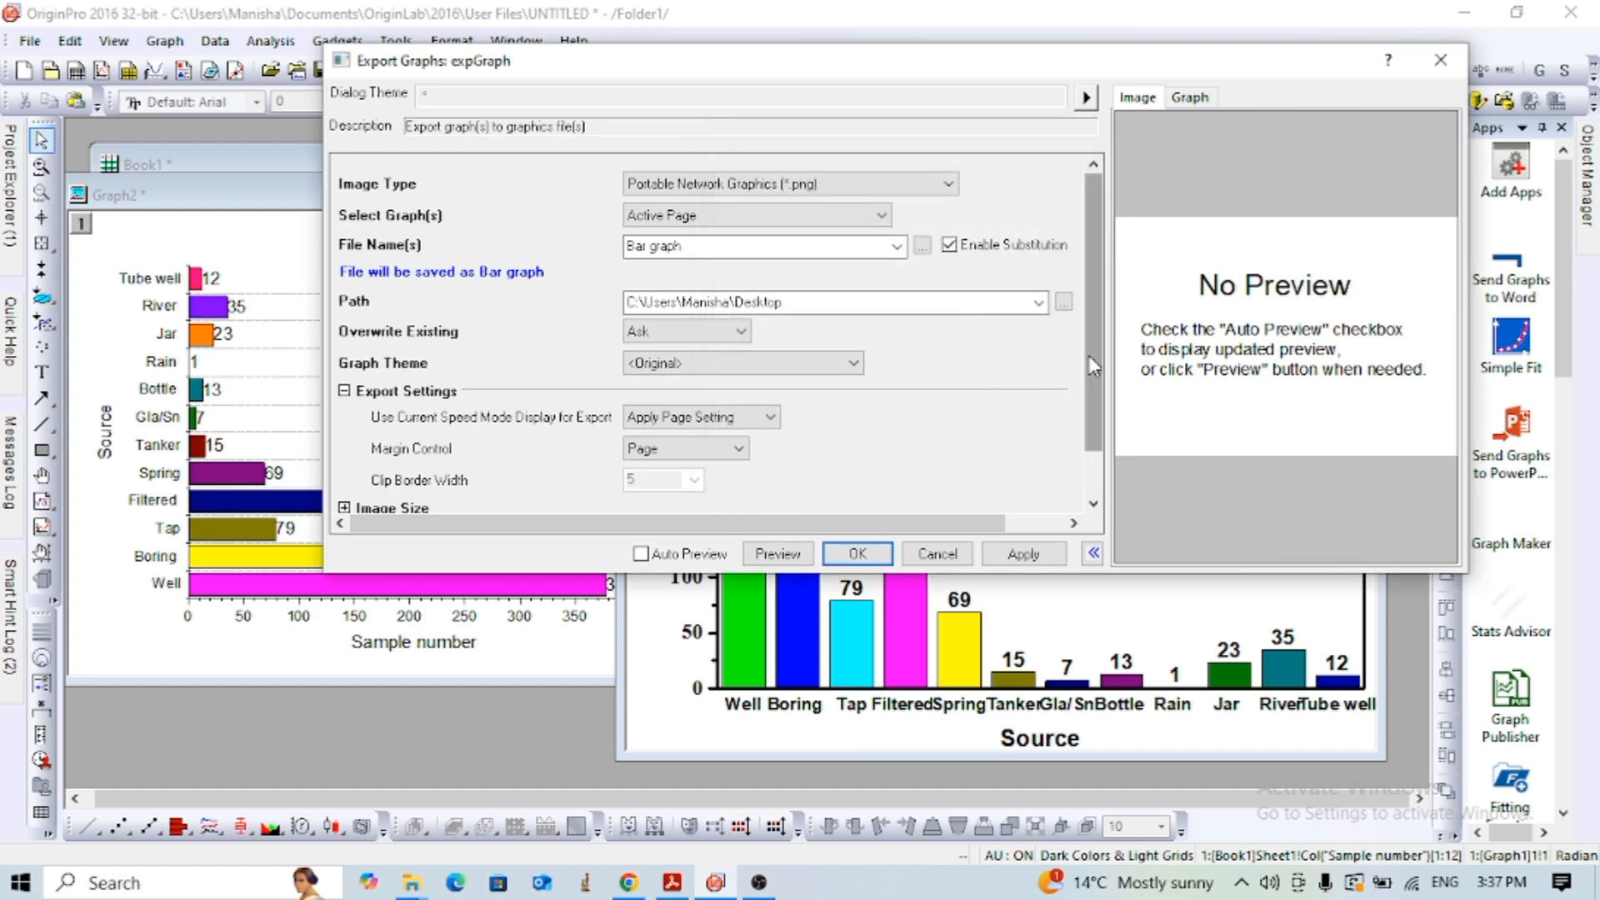
# - Expand the Image Settings to check the PNG resolution and color depth, and run the export of the column graph
pyautogui.scroll(-1, 1089, 355)
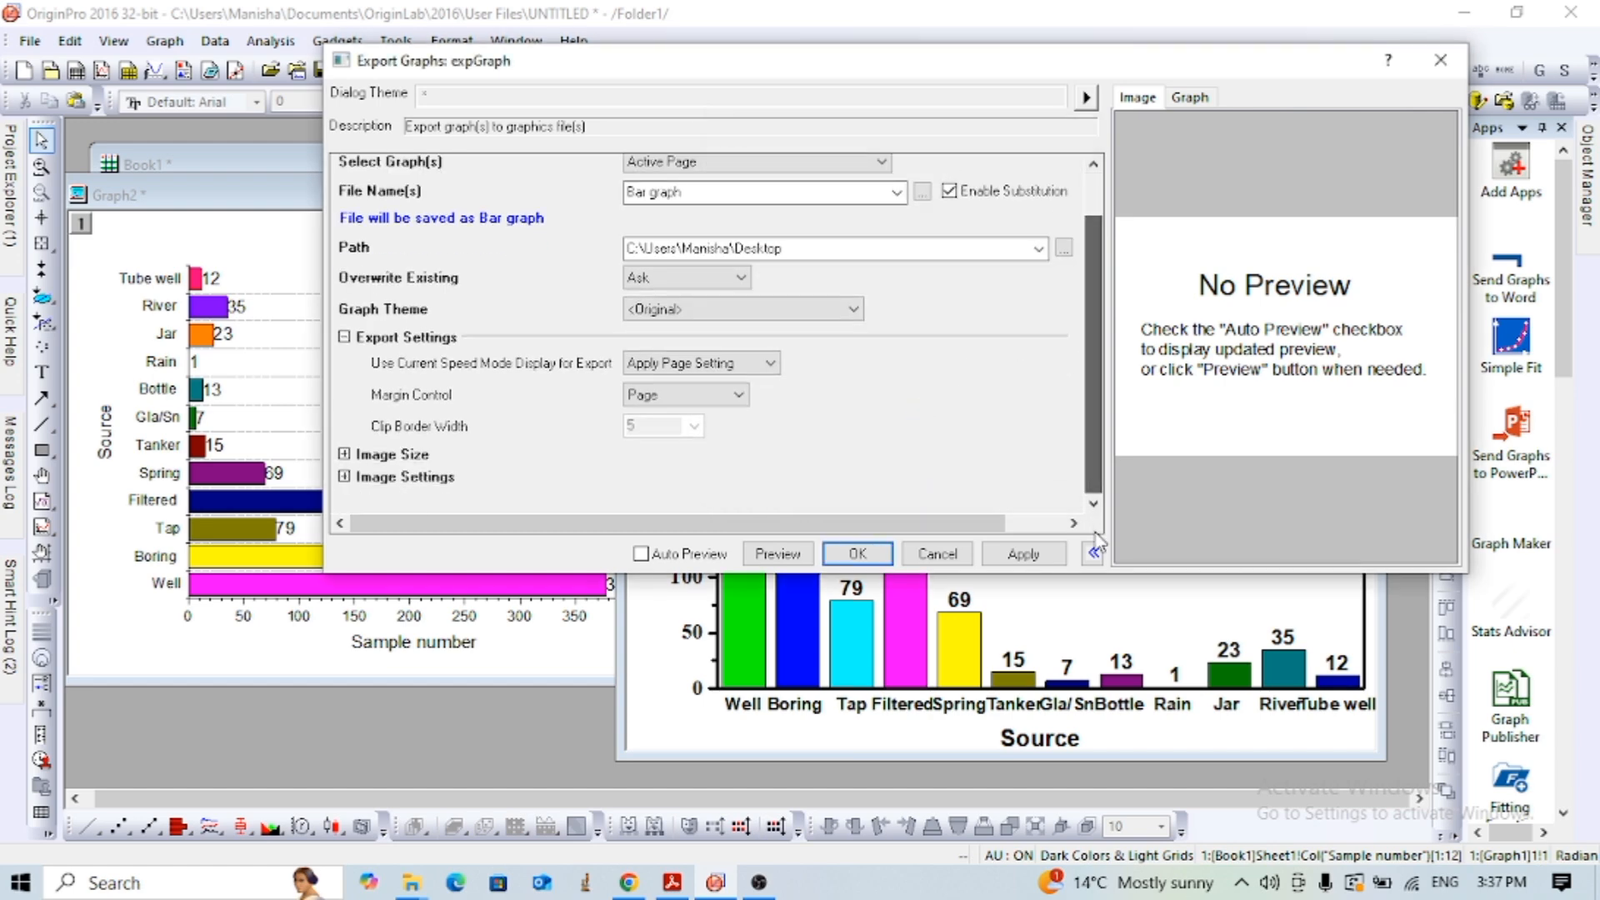
pyautogui.click(344, 478)
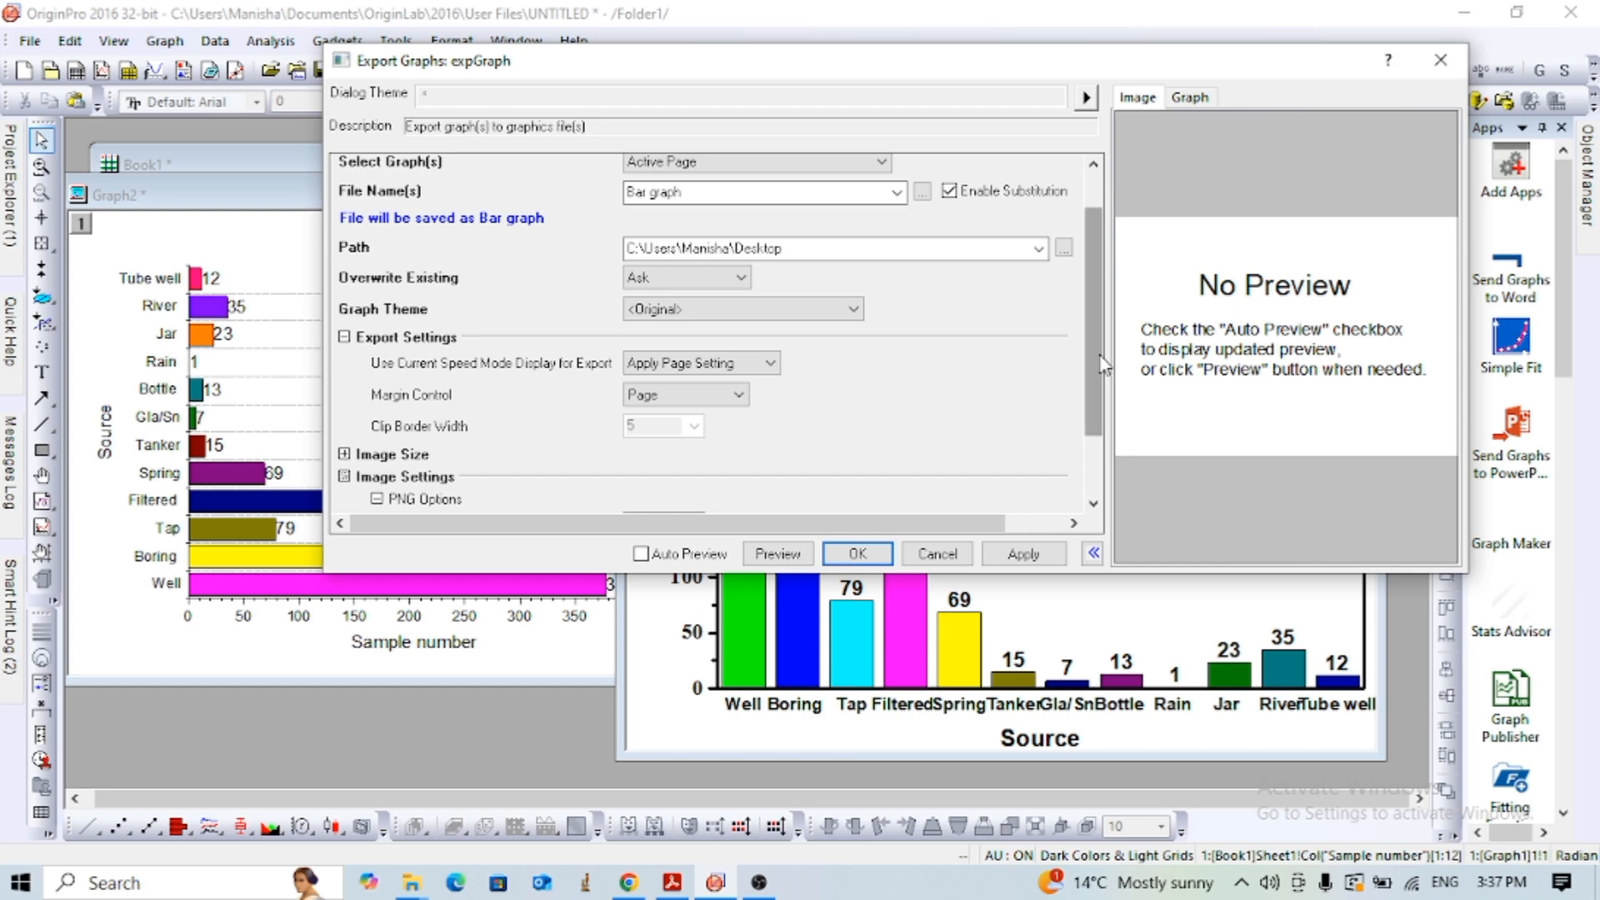
pyautogui.scroll(-2, 1103, 365)
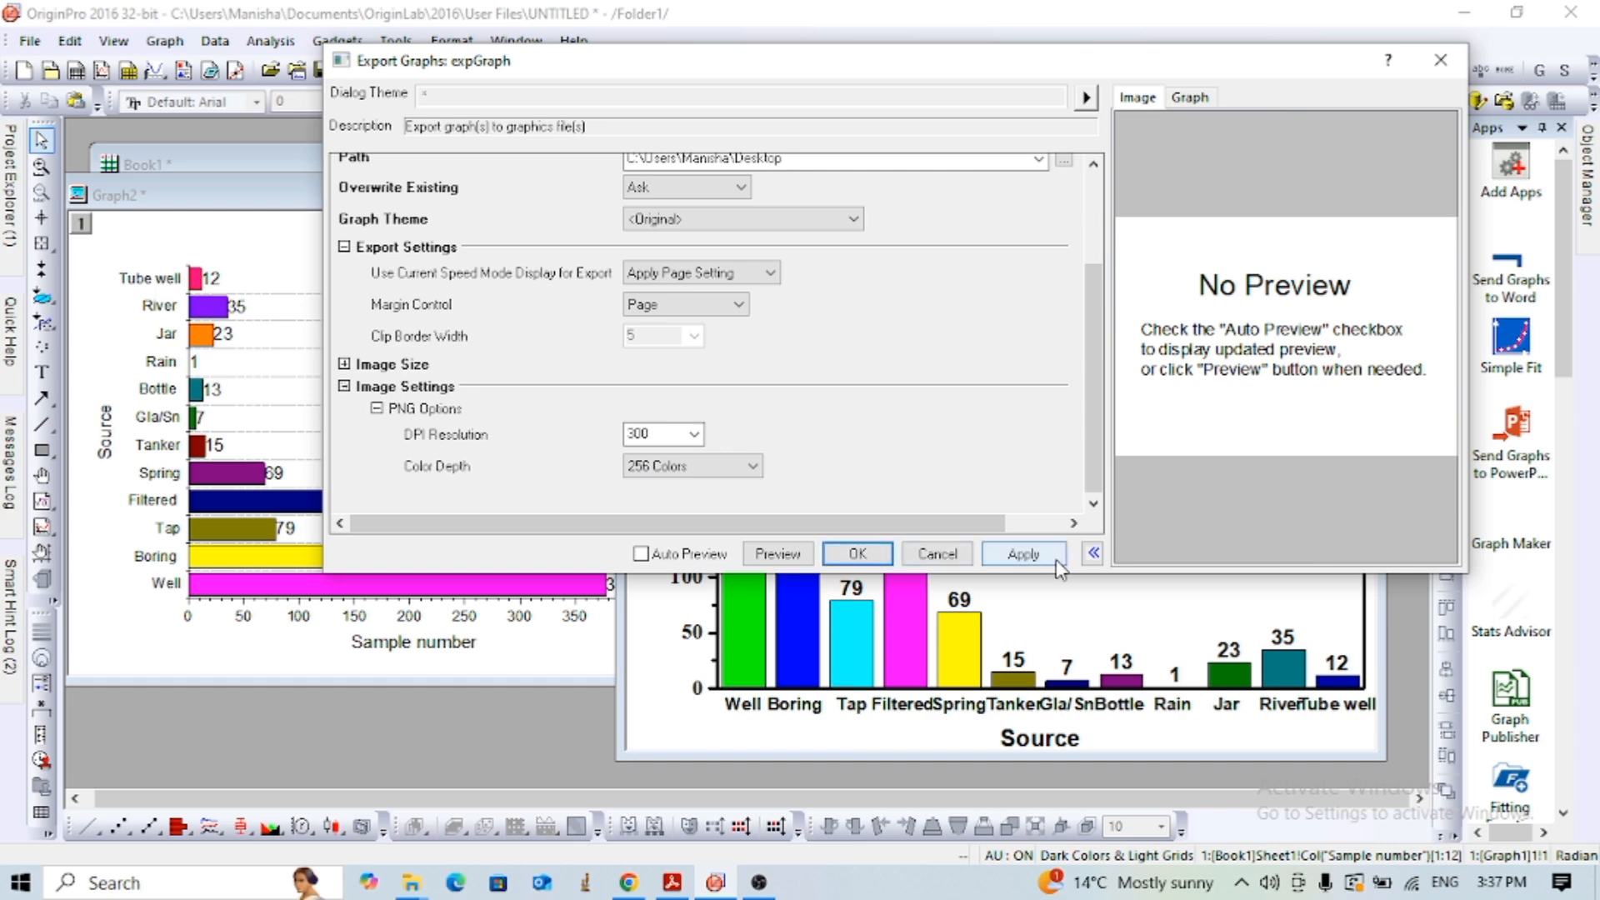
pyautogui.click(860, 556)
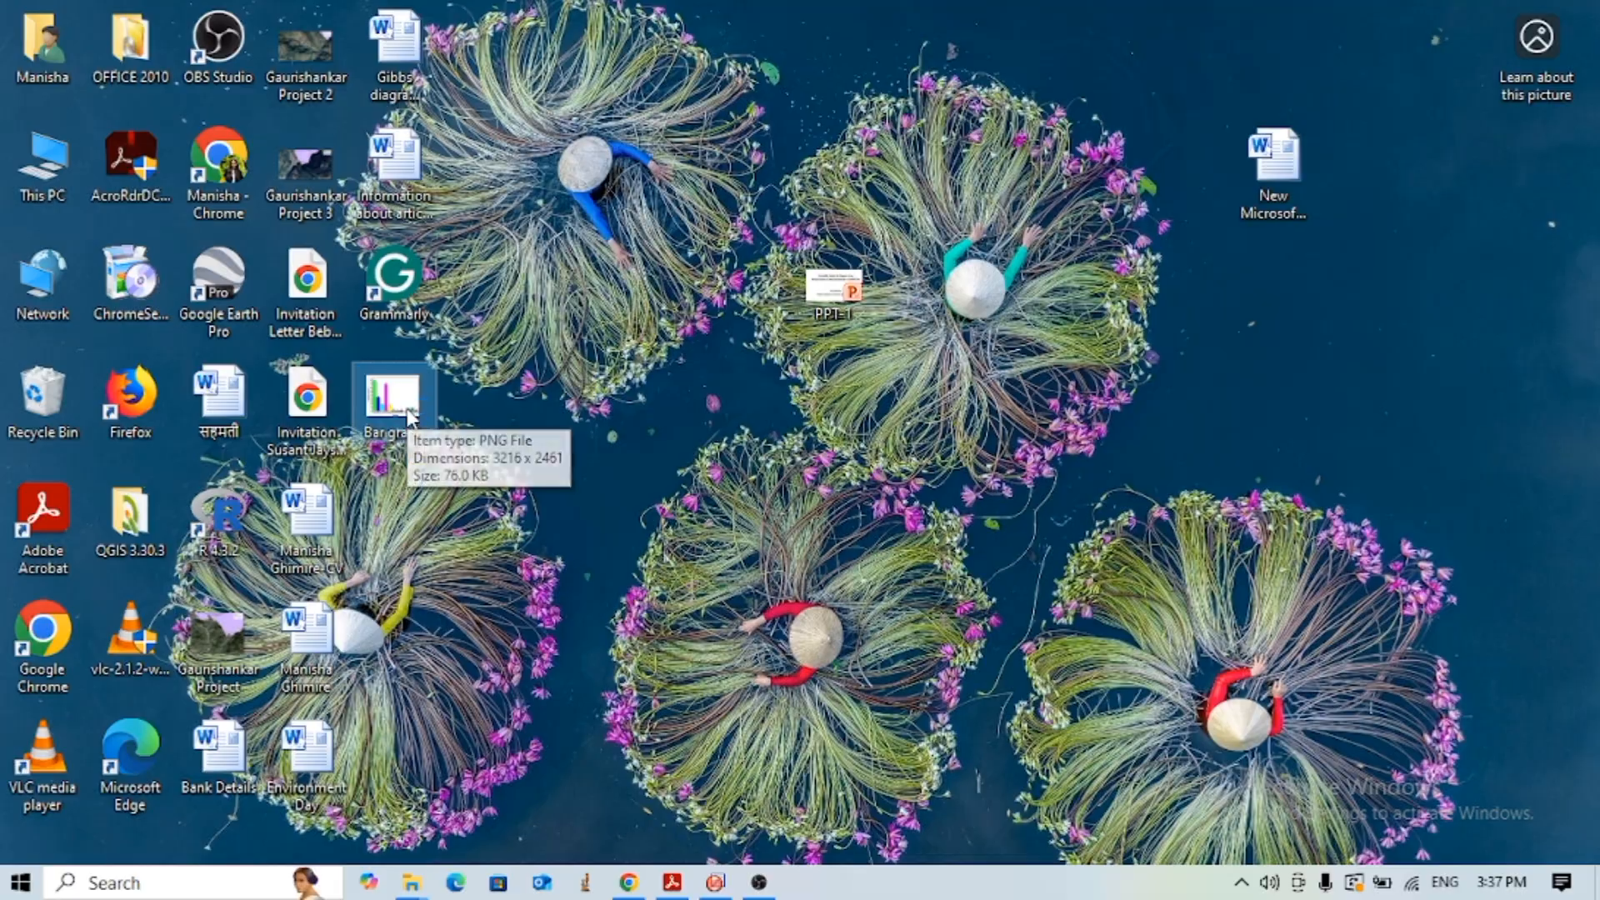
# - Open the exported "Bar graph" PNG file from the desktop in the image viewer
pyautogui.doubleClick(409, 417)
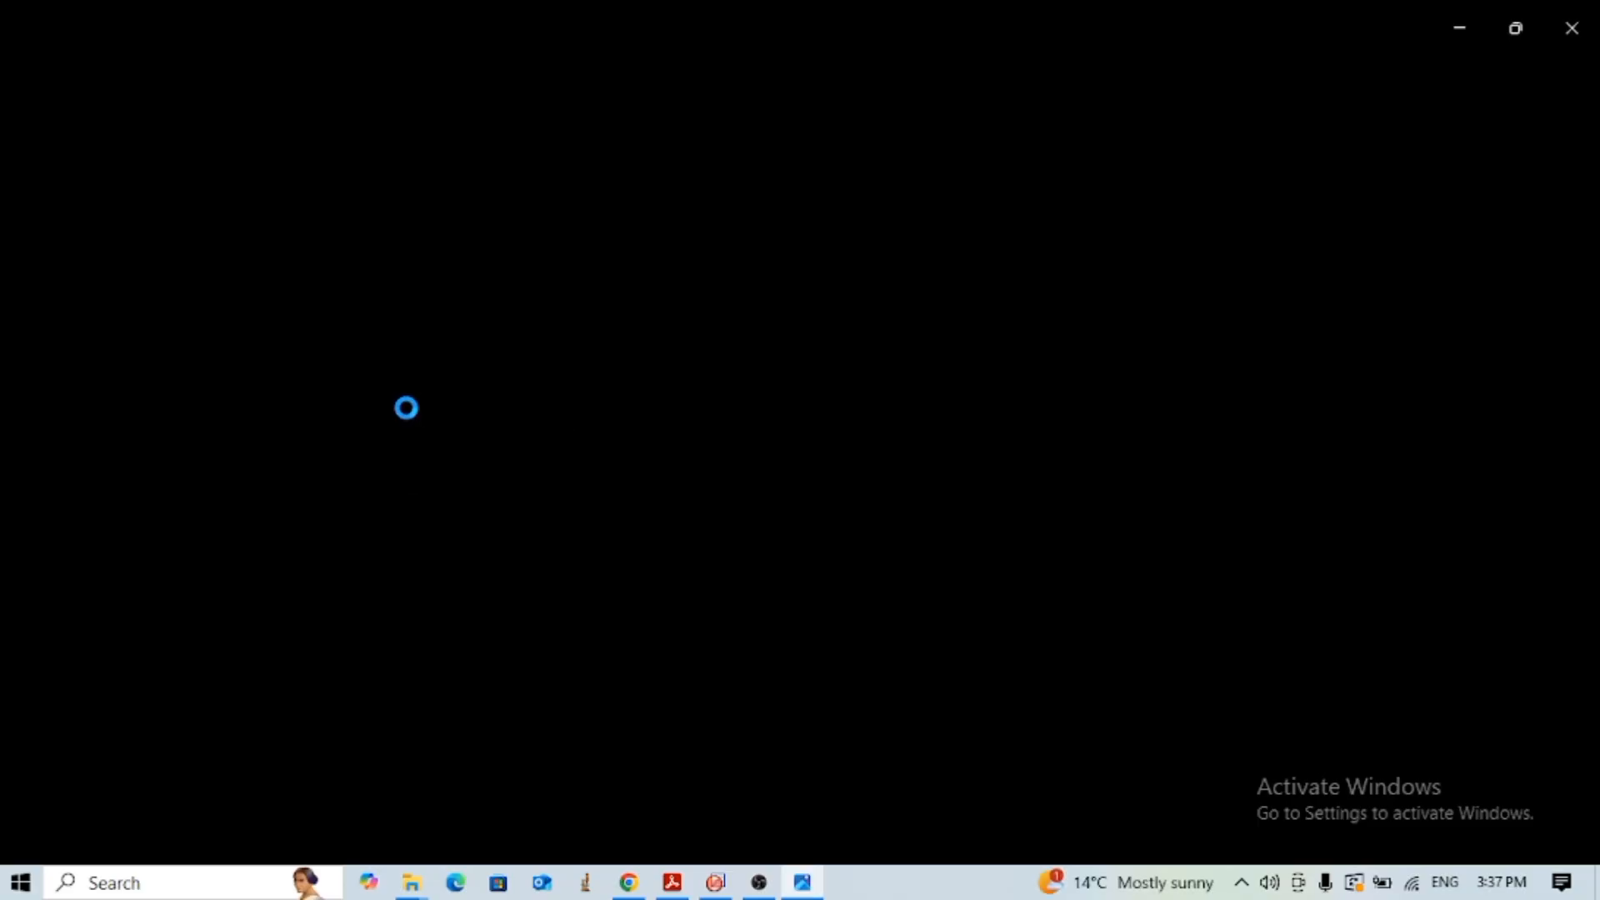